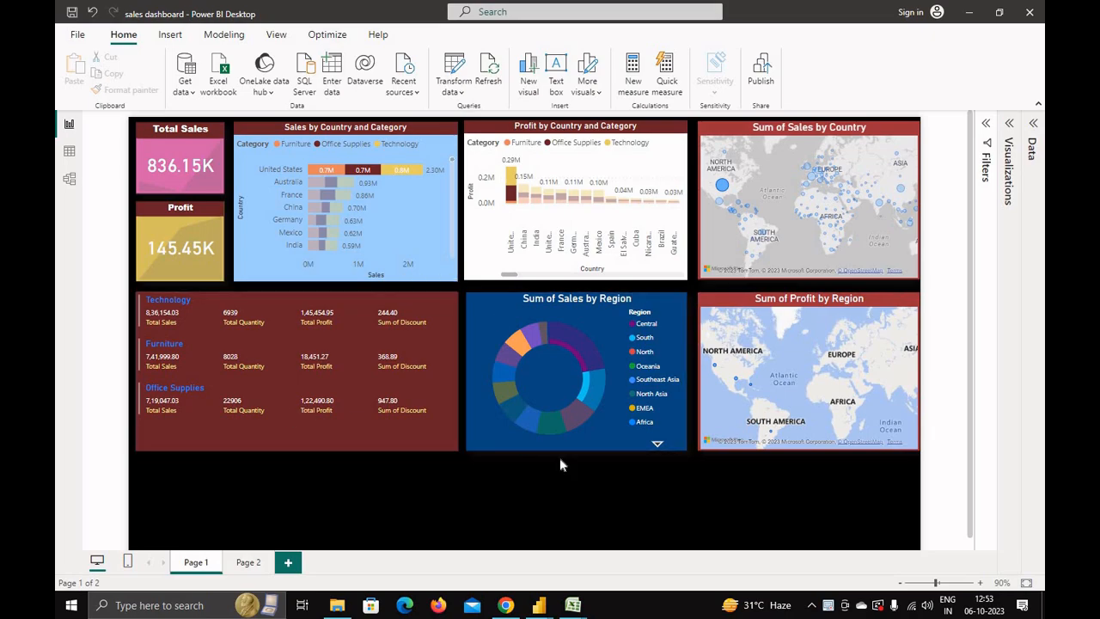
# Switch to the Global-Superstore workbook in Excel and look through its rows and columns.
pyautogui.moveTo(575, 606)
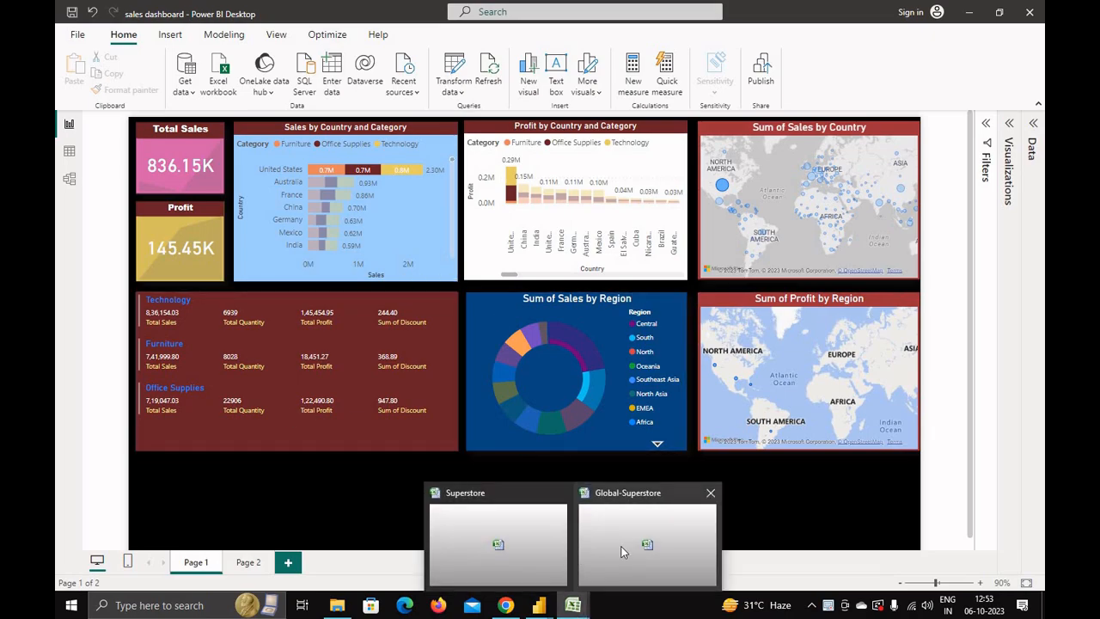
pyautogui.click(622, 546)
pyautogui.scroll(-14, 361, 430)
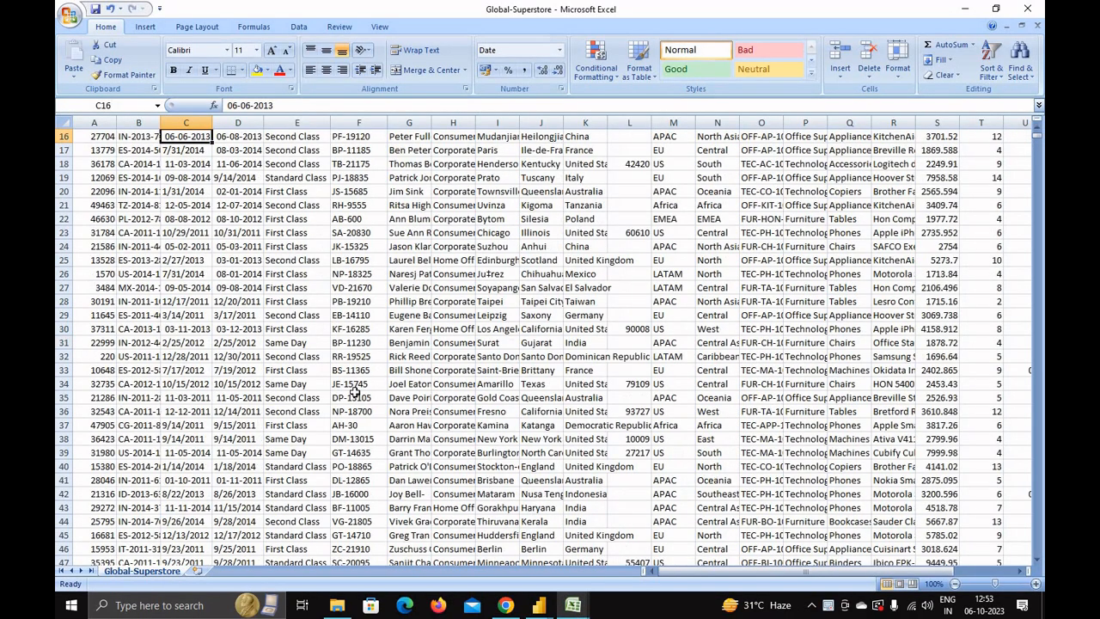
pyautogui.scroll(-3, 696, 280)
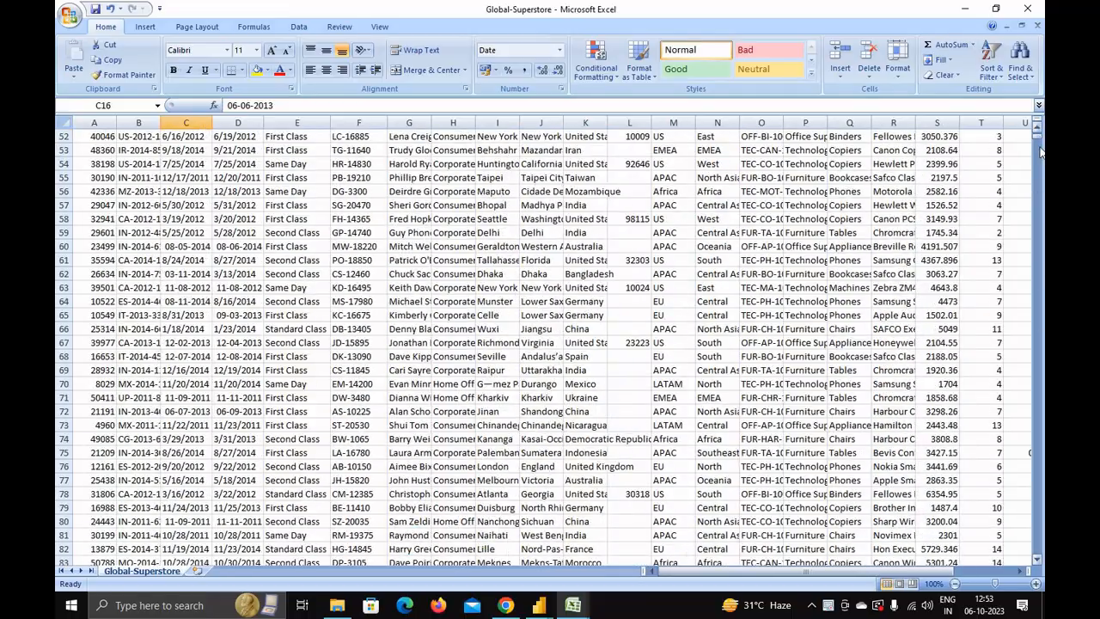
pyautogui.moveTo(1039, 150)
pyautogui.mouseDown()
pyautogui.moveTo(1040, 516)
pyautogui.moveTo(1040, 137)
pyautogui.mouseUp()
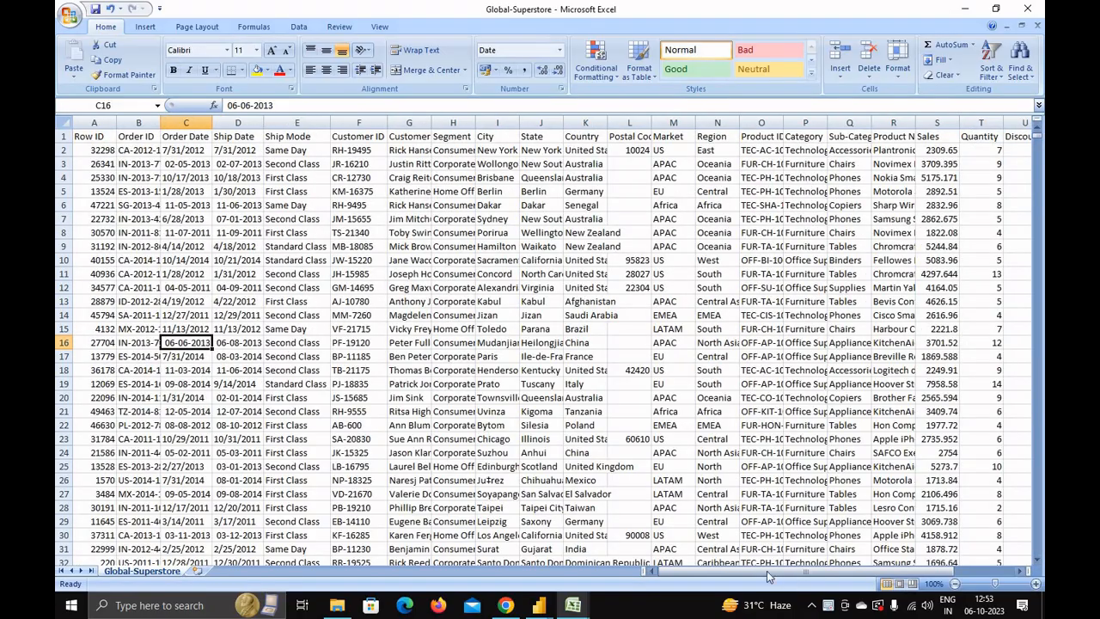
pyautogui.moveTo(767, 573); pyautogui.dragTo(734, 577)
# Switch to the sales dashboard in Power BI Desktop and highlight Furniture, Office Supplies and Technology in turn in the Sales by Country and Category chart.
pyautogui.moveTo(542, 608)
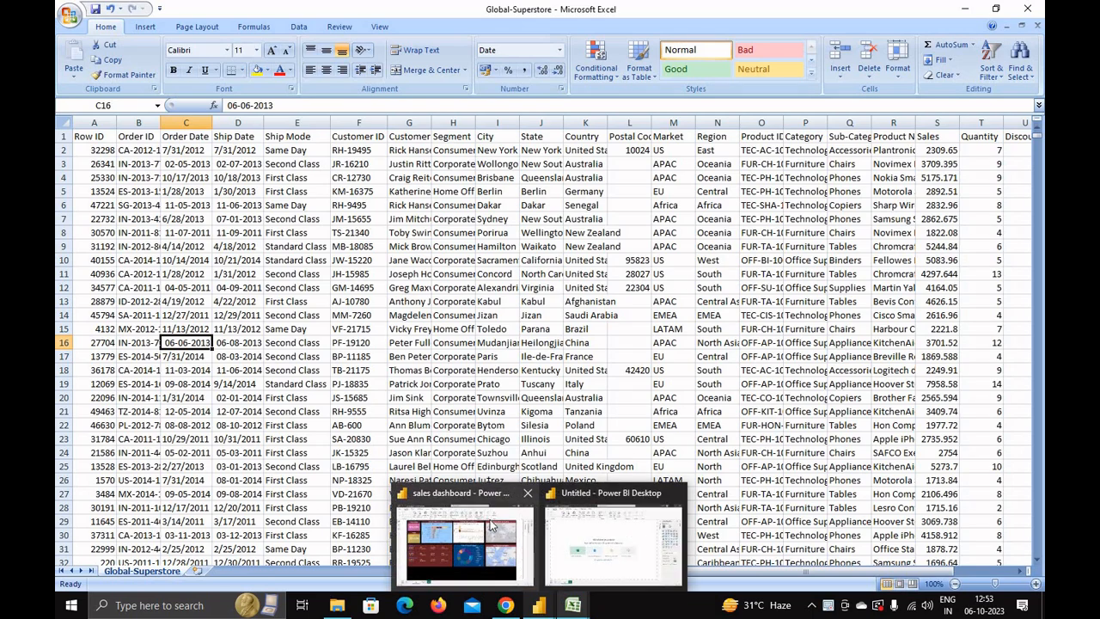
pyautogui.click(492, 526)
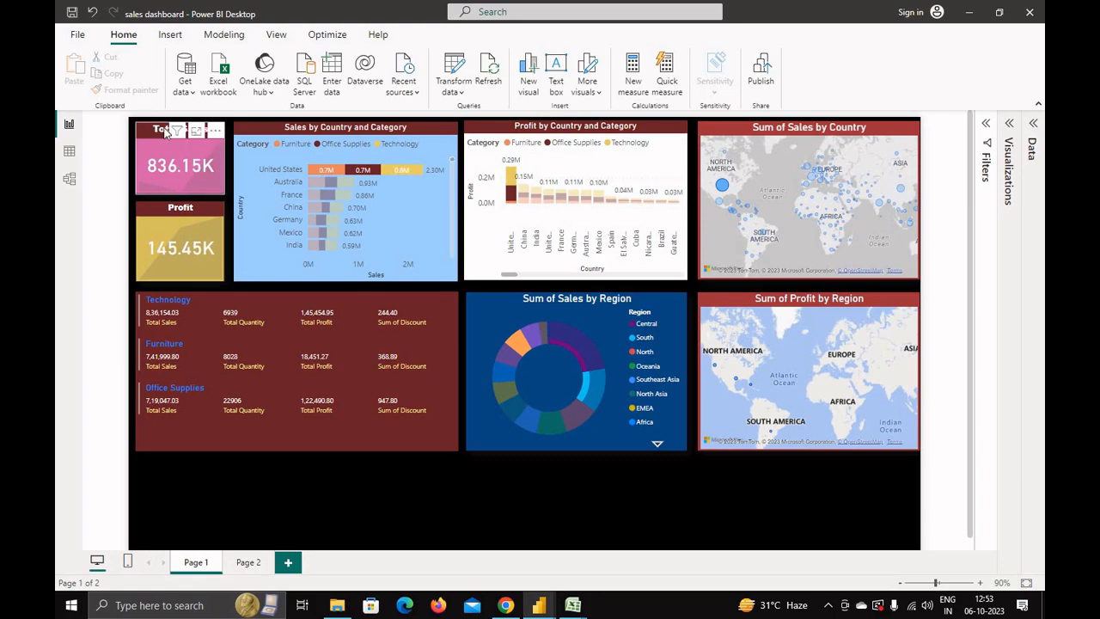
pyautogui.click(277, 146)
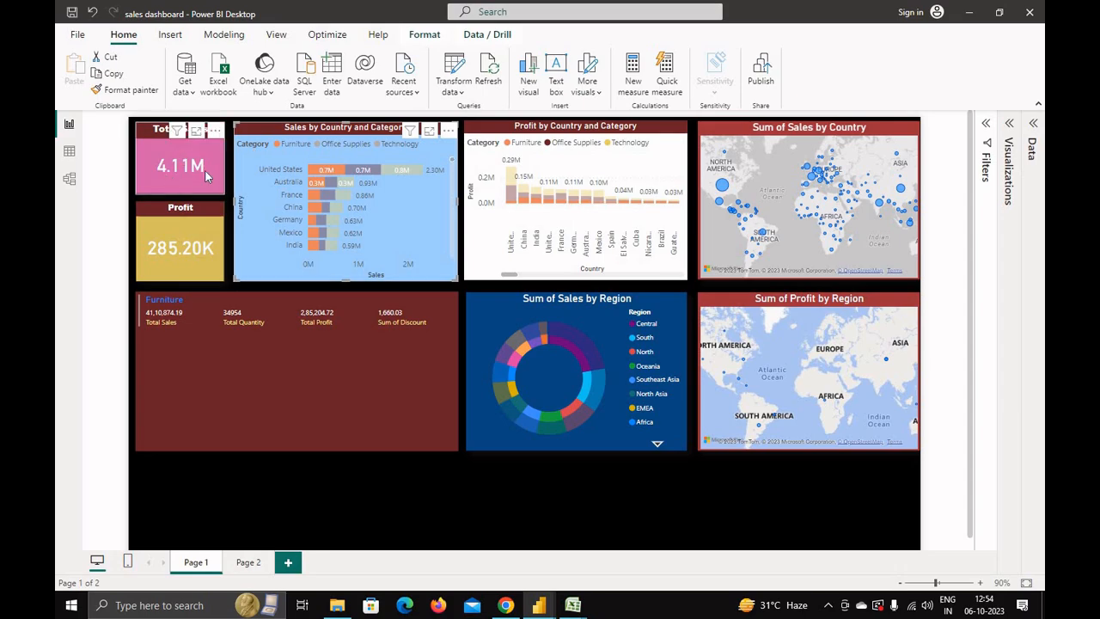
pyautogui.click(318, 146)
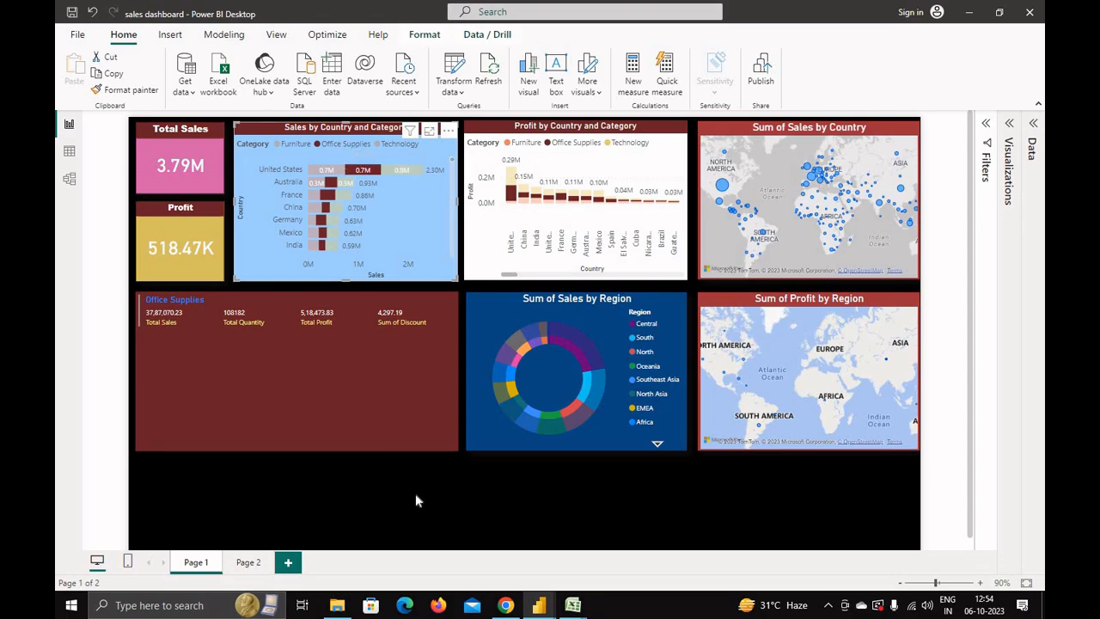
pyautogui.scroll(3, 414, 485)
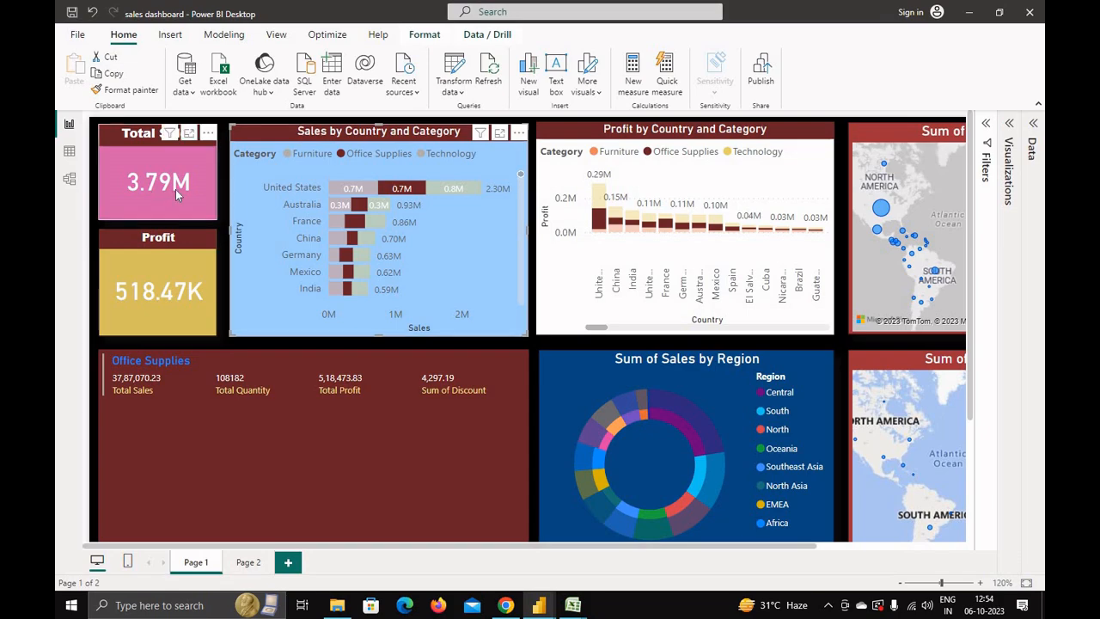
pyautogui.click(424, 154)
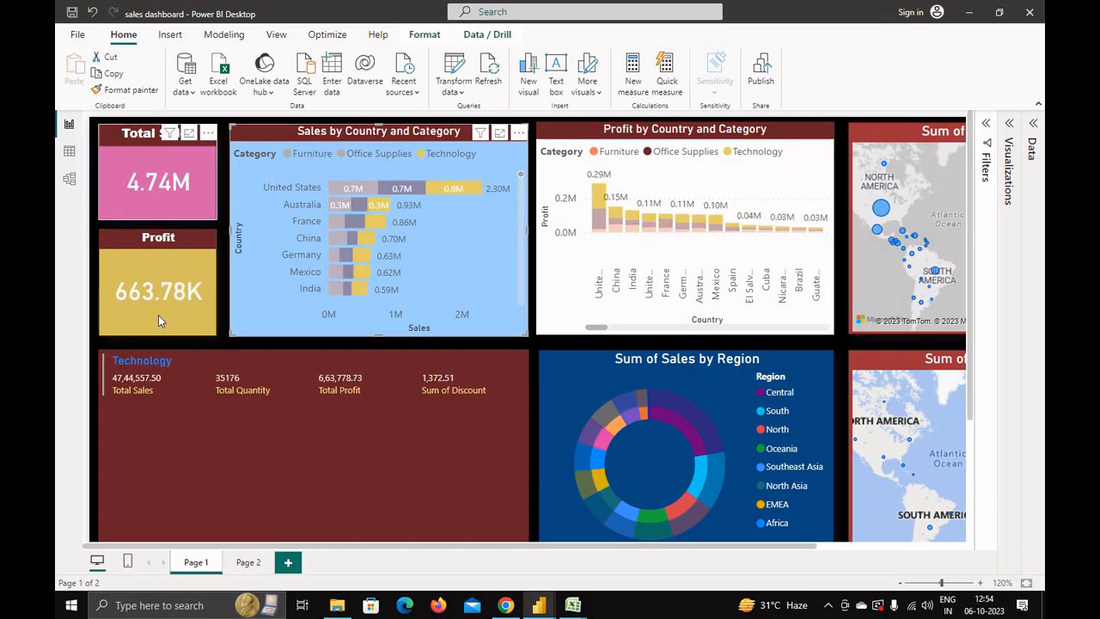
# Cross-filter the dashboard by United States, China and India in turn from the Sales by Country and Category chart.
pyautogui.click(287, 189)
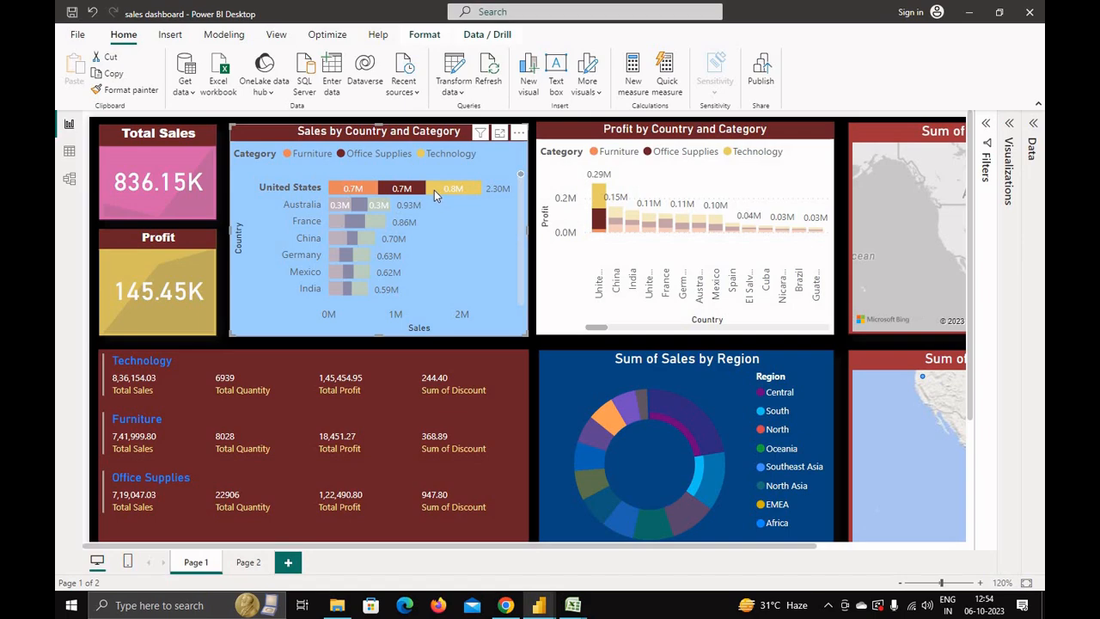
pyautogui.moveTo(434, 189)
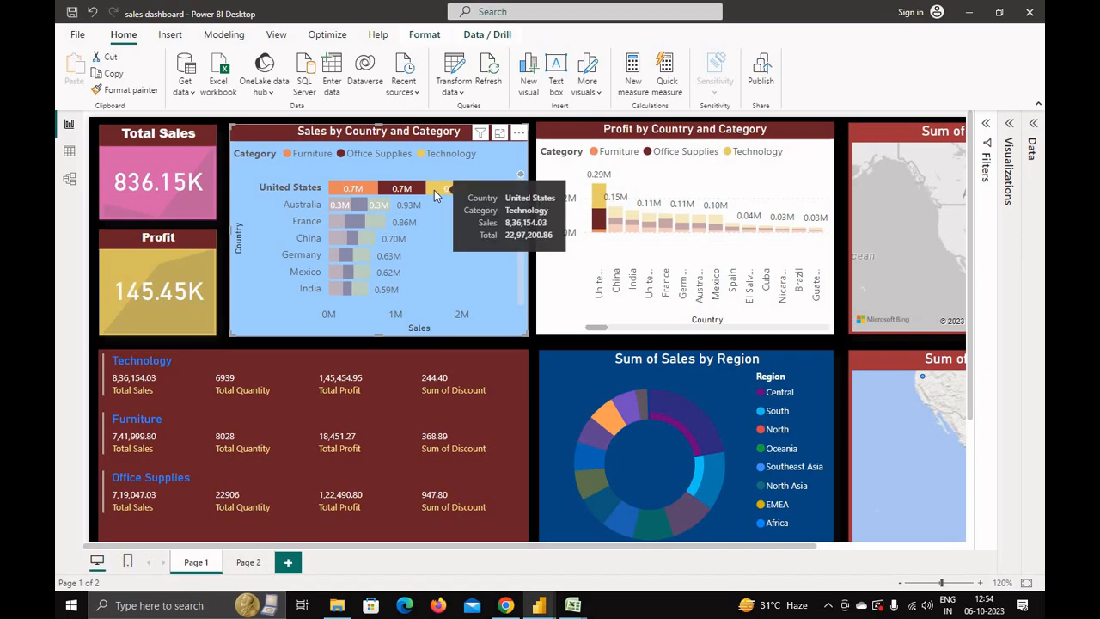
pyautogui.moveTo(361, 244)
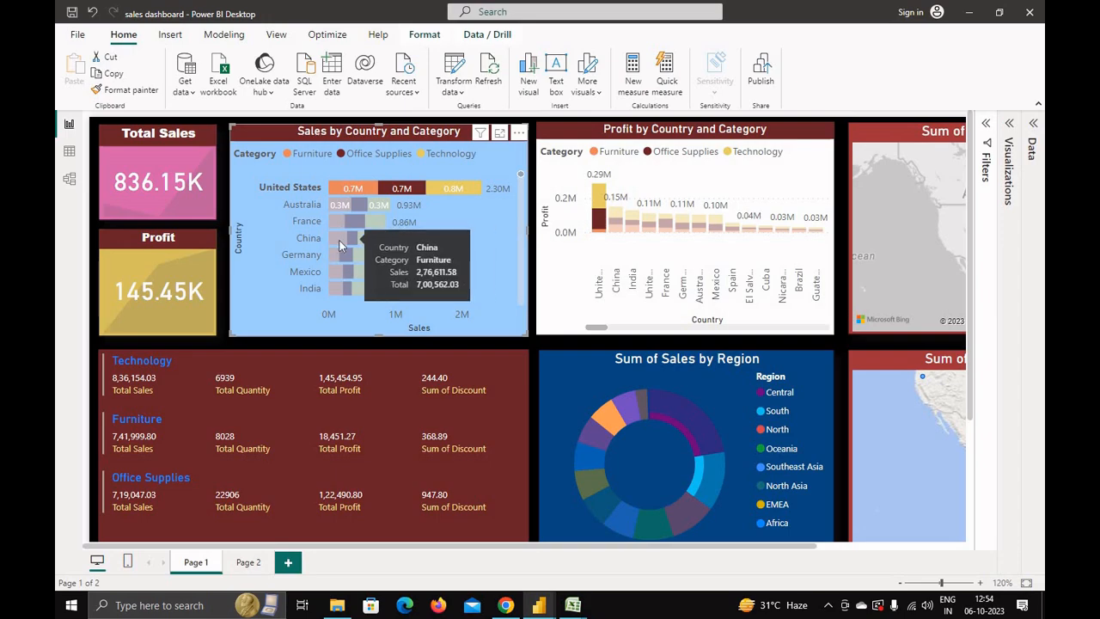
pyautogui.click(335, 238)
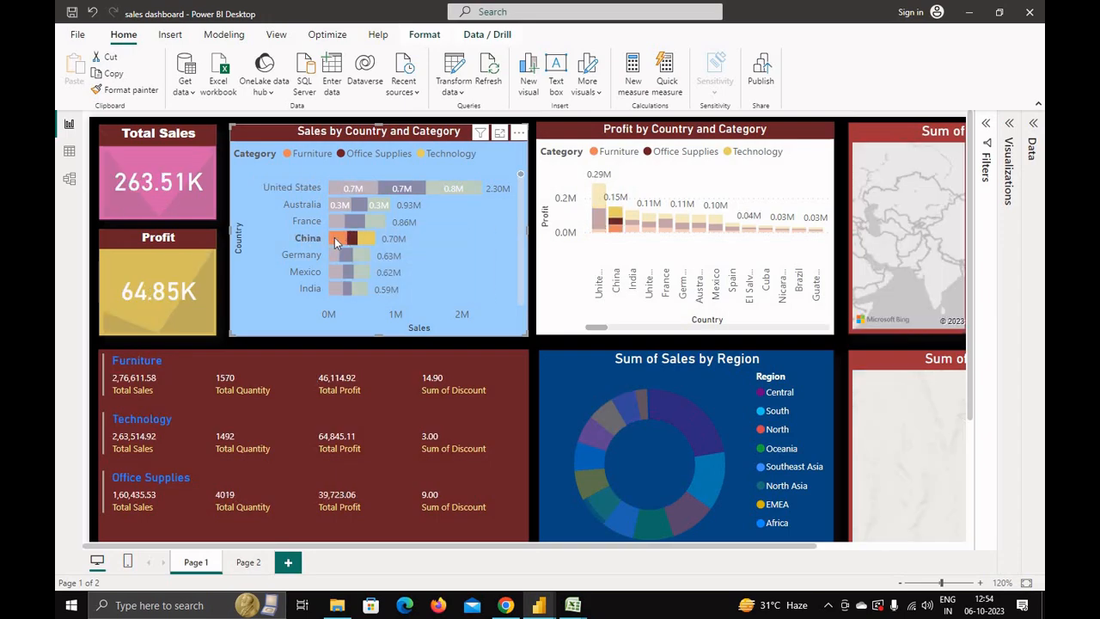
pyautogui.click(363, 290)
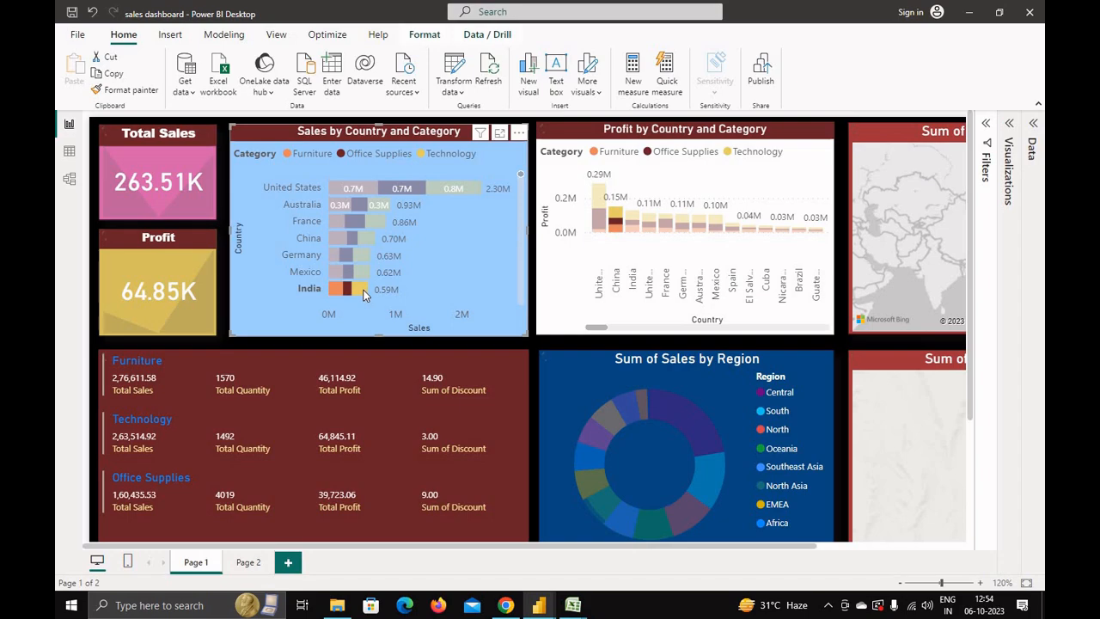
pyautogui.moveTo(360, 289)
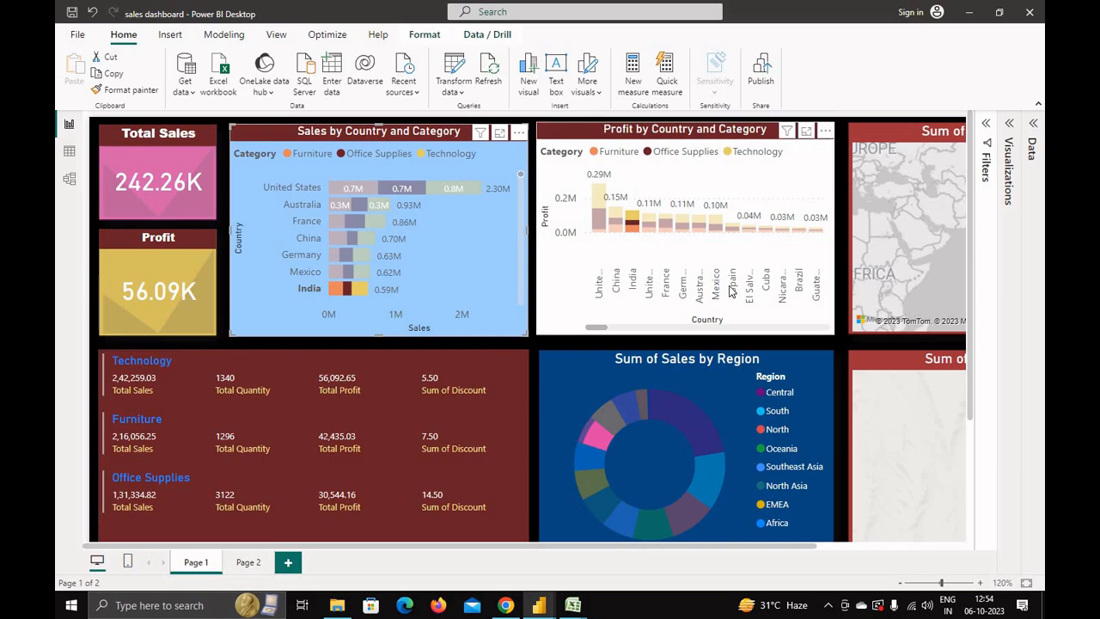
# Examine the Sum of Sales by Country and Sum of Profit by Region maps for India.
pyautogui.moveTo(726, 551); pyautogui.dragTo(876, 550)
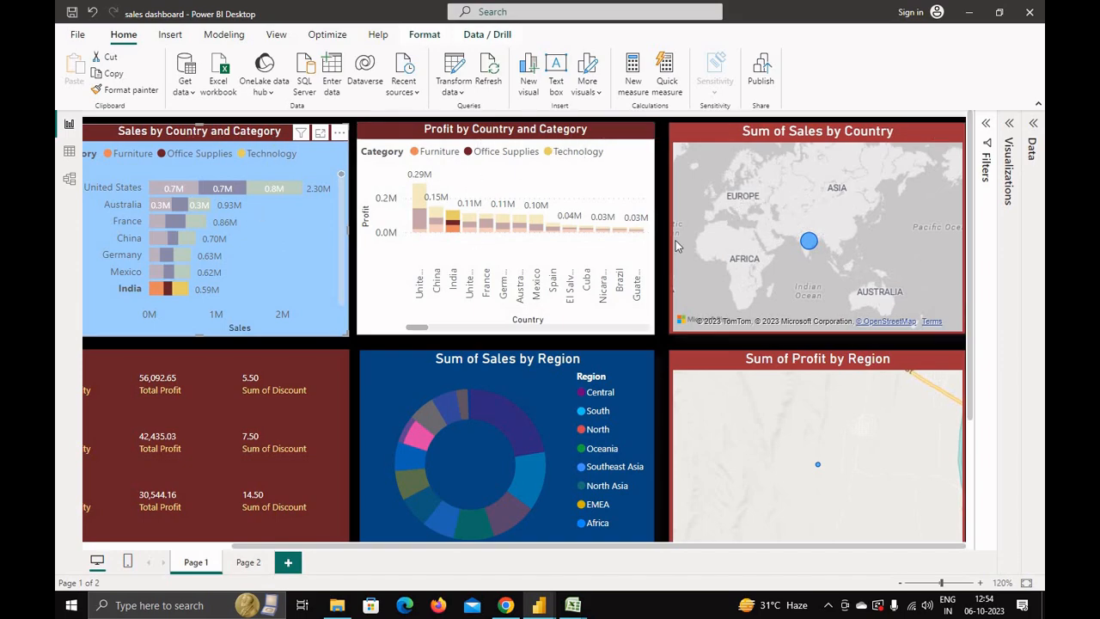
pyautogui.scroll(-5, 785, 427)
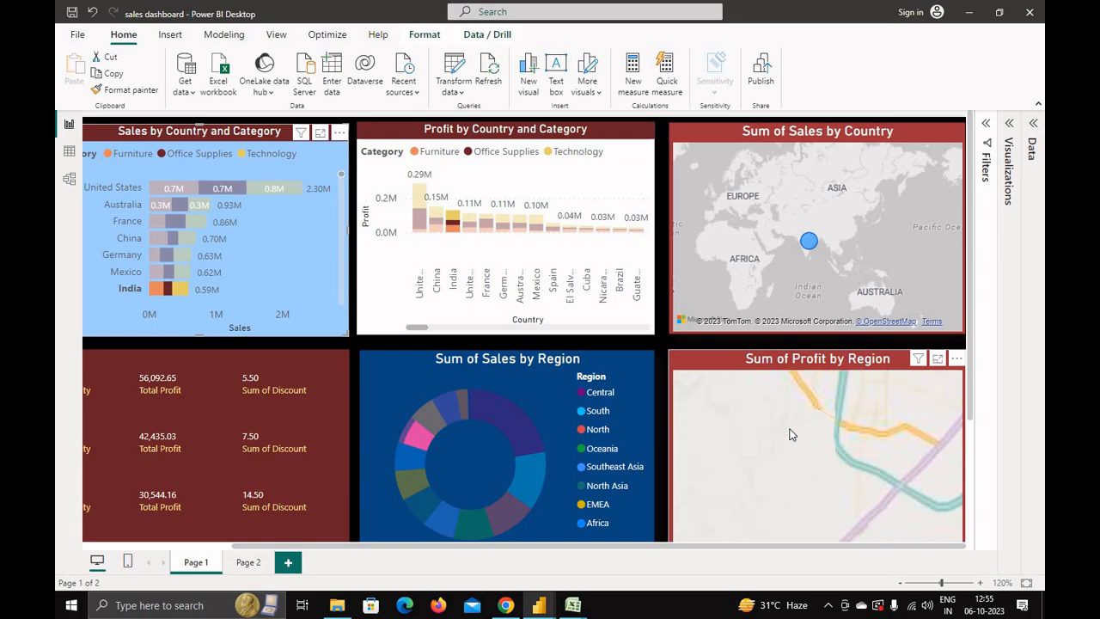
pyautogui.scroll(-5, 801, 447)
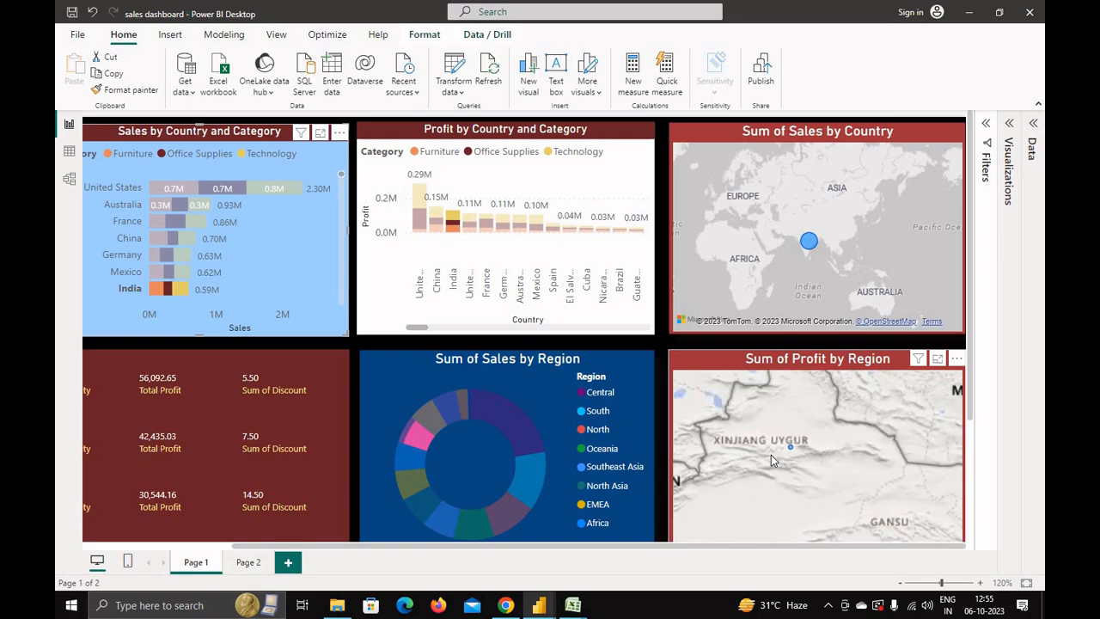
pyautogui.scroll(-5, 770, 455)
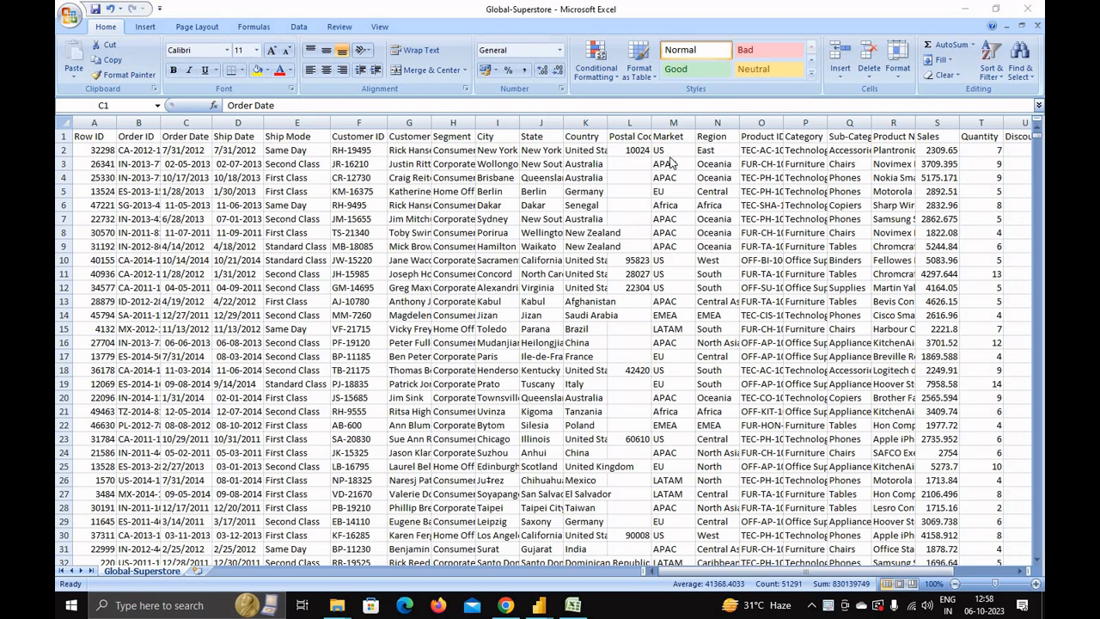
# Auto-fit the Product ID, Category, Sub-Category, Product Name and Shipping Cost columns in the Global-Superstore sheet.
pyautogui.click(724, 573)
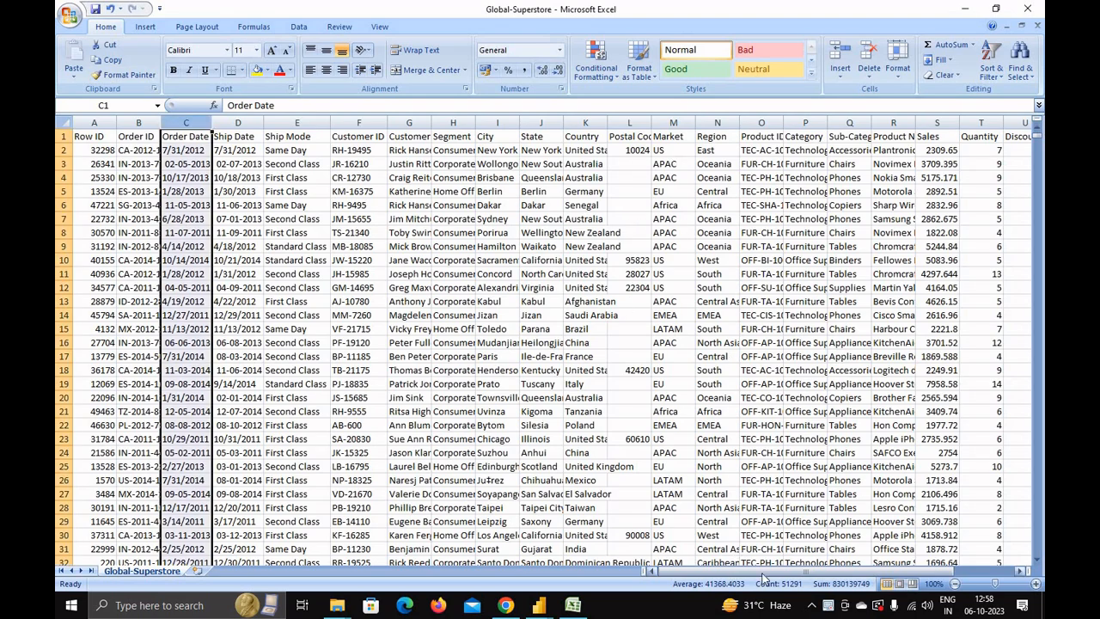
pyautogui.moveTo(770, 571); pyautogui.dragTo(831, 572)
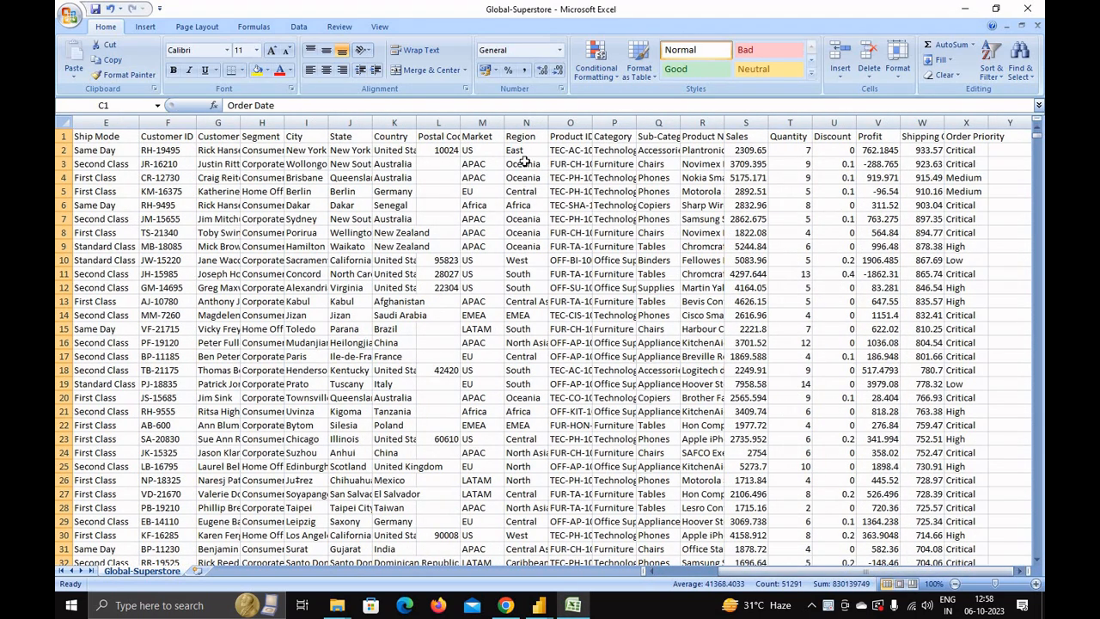
pyautogui.doubleClick(592, 123)
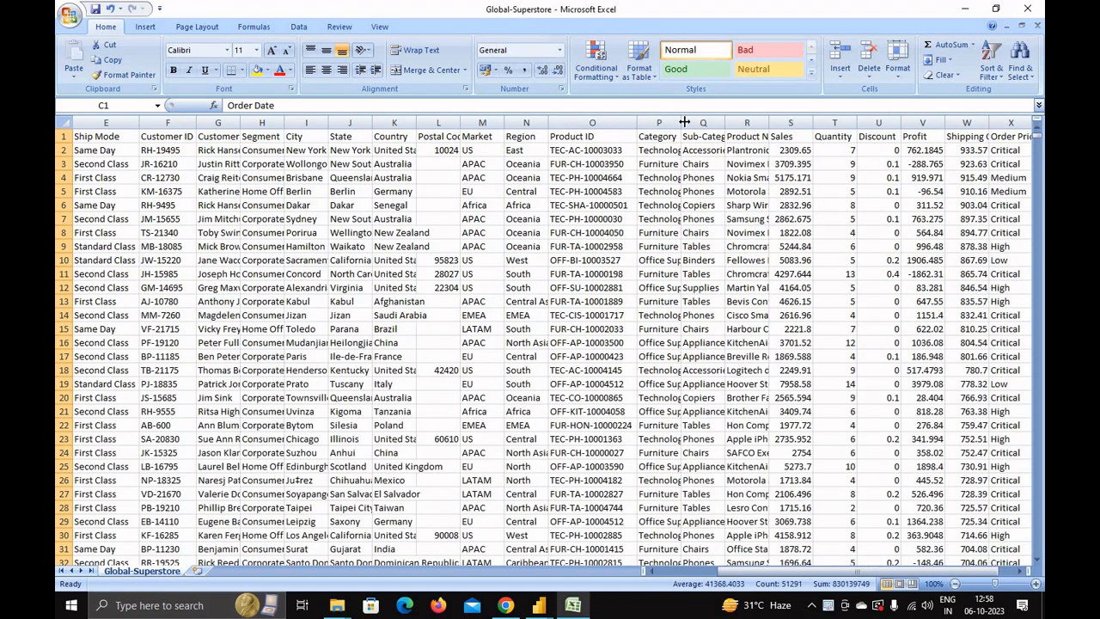
pyautogui.doubleClick(681, 123)
pyautogui.doubleClick(750, 123)
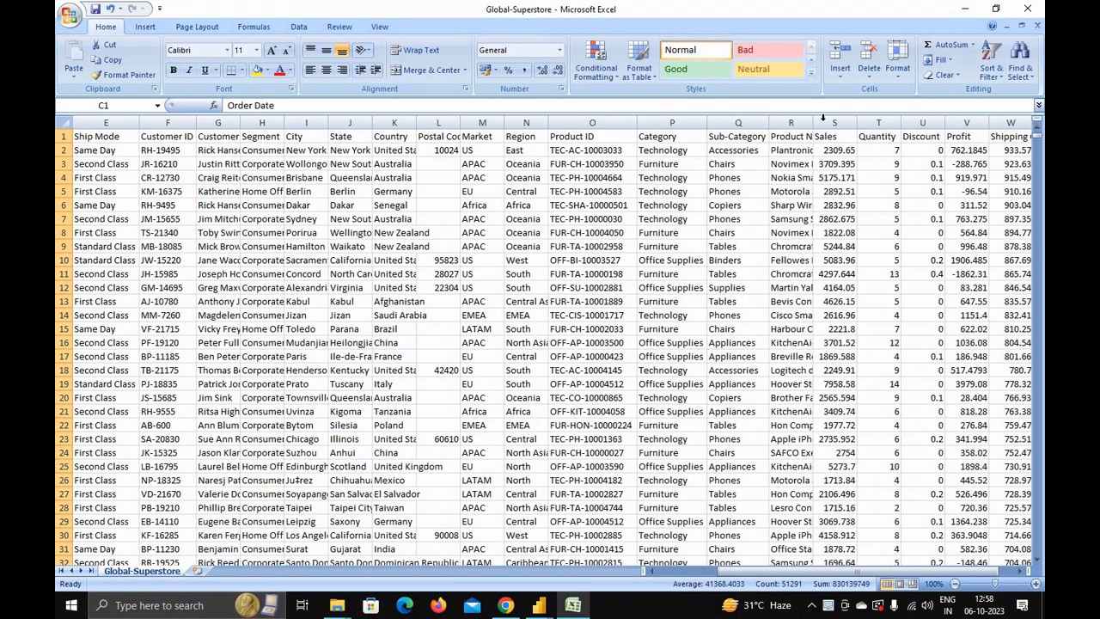
pyautogui.doubleClick(814, 123)
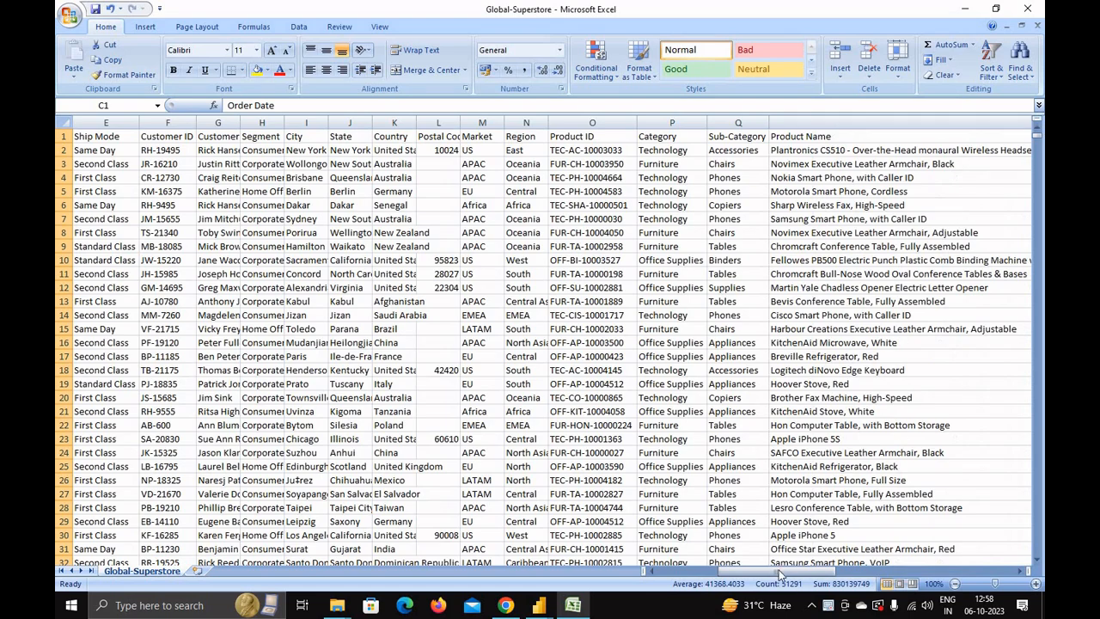
pyautogui.moveTo(782, 572); pyautogui.dragTo(1002, 554)
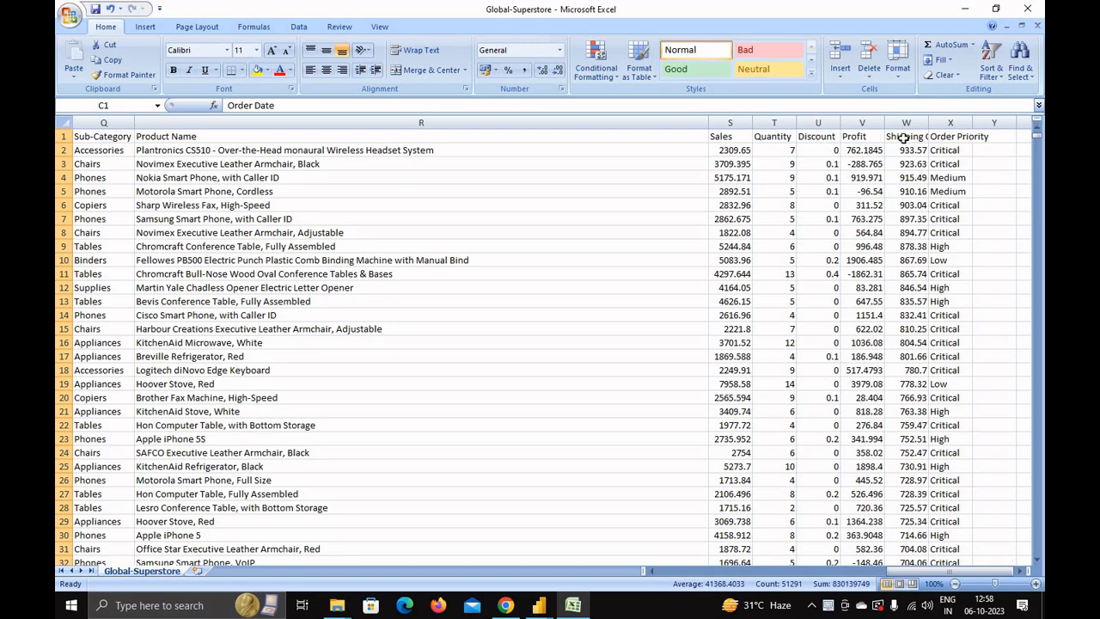
pyautogui.doubleClick(928, 122)
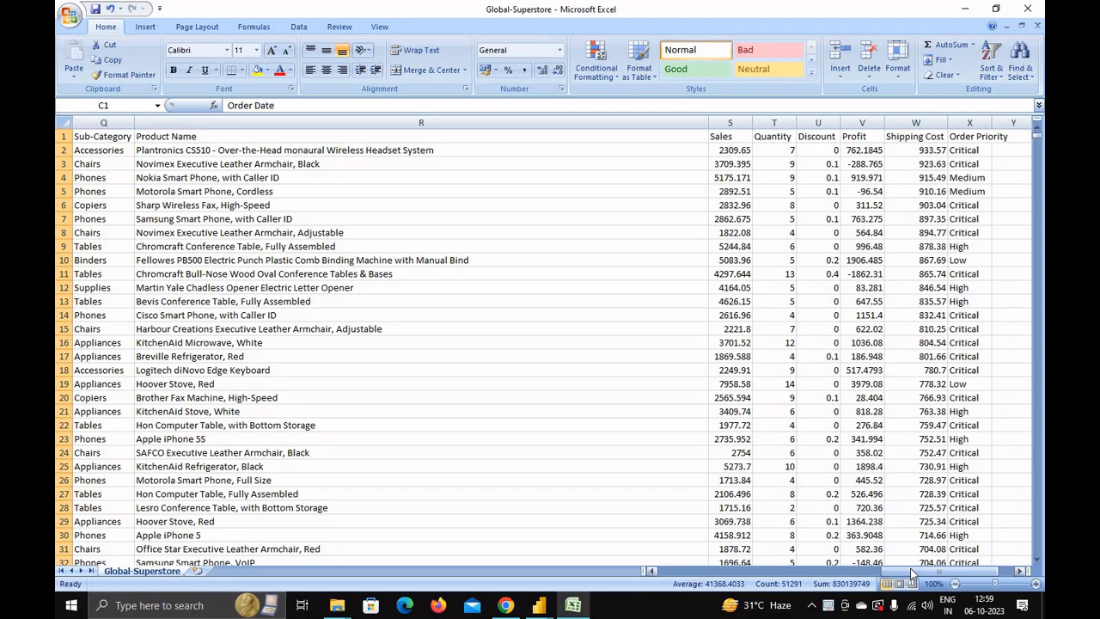
# Look through the Global-Superstore records down to the rows past 43,000 and return to the header row.
pyautogui.moveTo(910, 568); pyautogui.dragTo(681, 573)
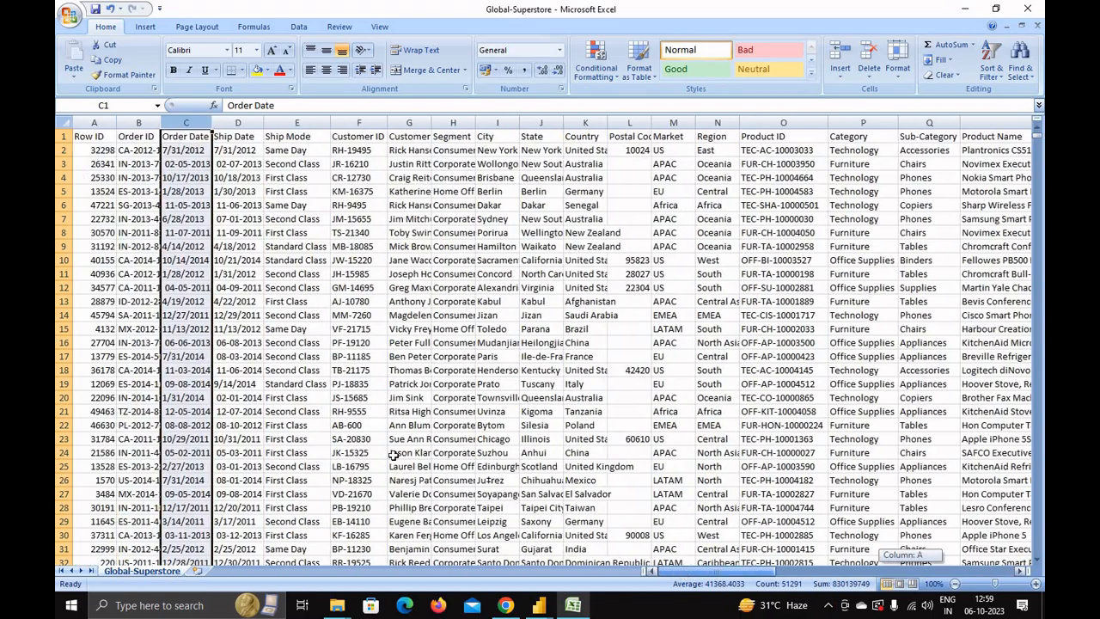
pyautogui.scroll(-9, 392, 454)
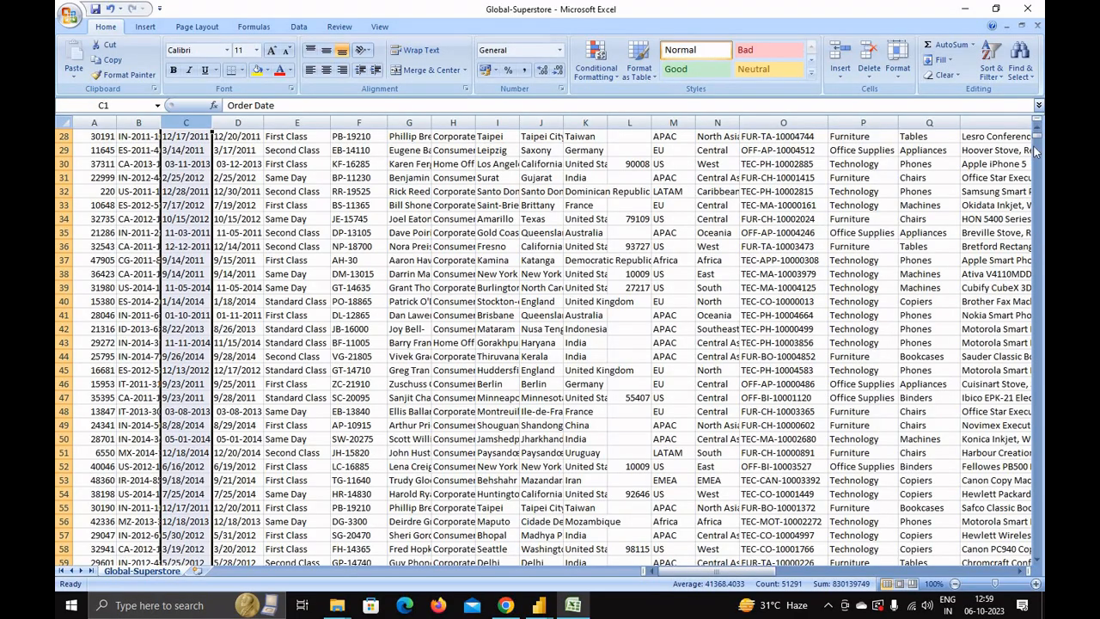
pyautogui.moveTo(1035, 151); pyautogui.dragTo(1035, 496)
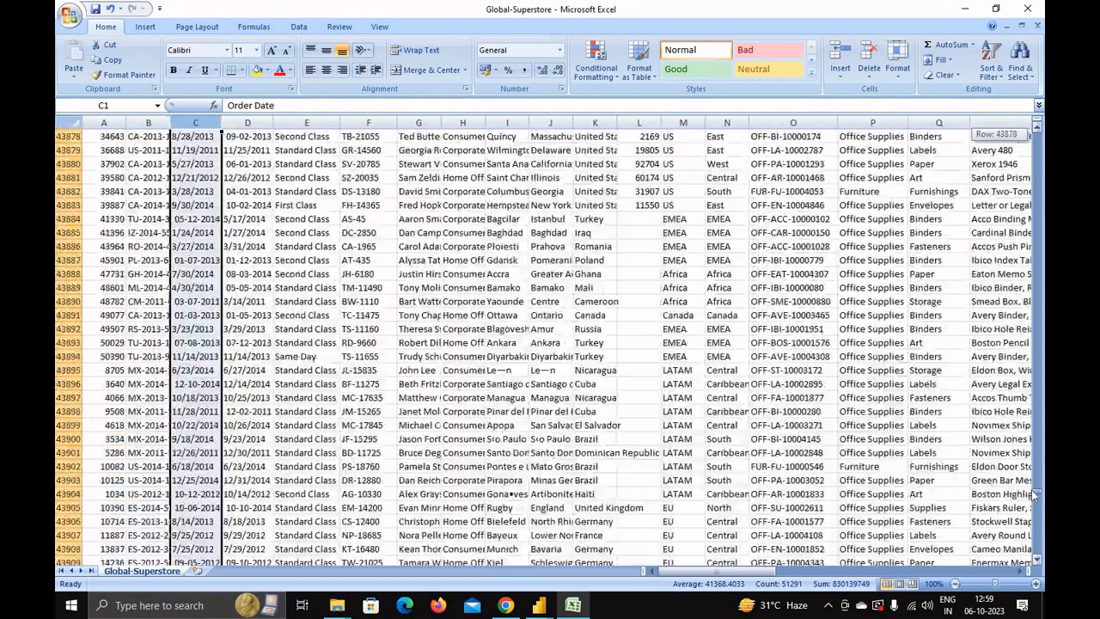
pyautogui.moveTo(1041, 426); pyautogui.dragTo(1036, 137)
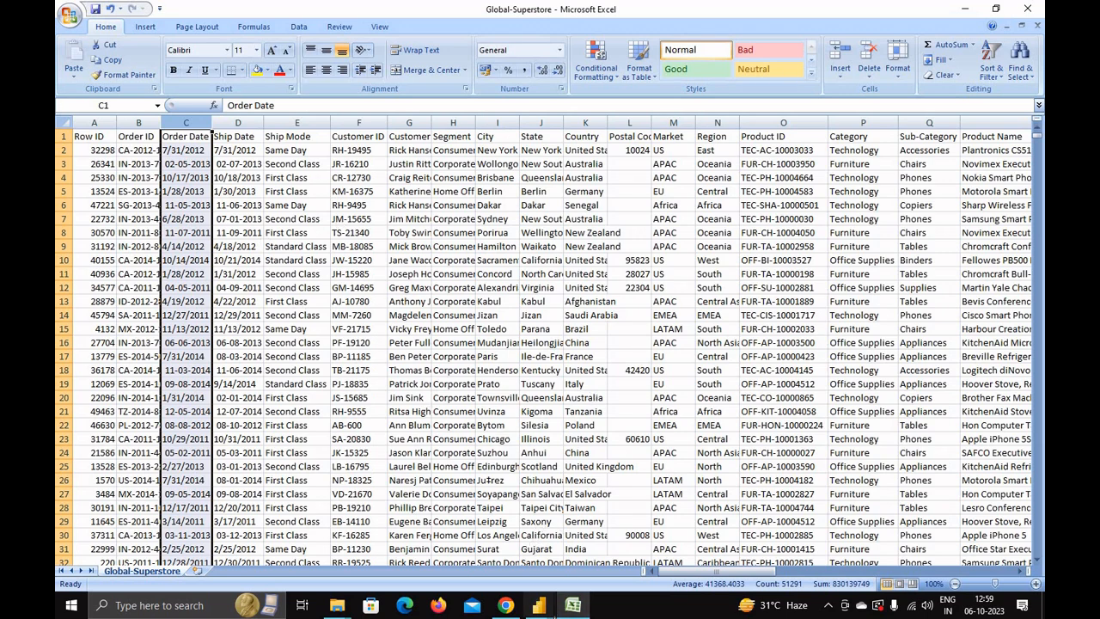
# Switch to the untitled Power BI report and connect to the Global-Superstore CSV file in Downloads as a Text/CSV source.
pyautogui.moveTo(539, 608)
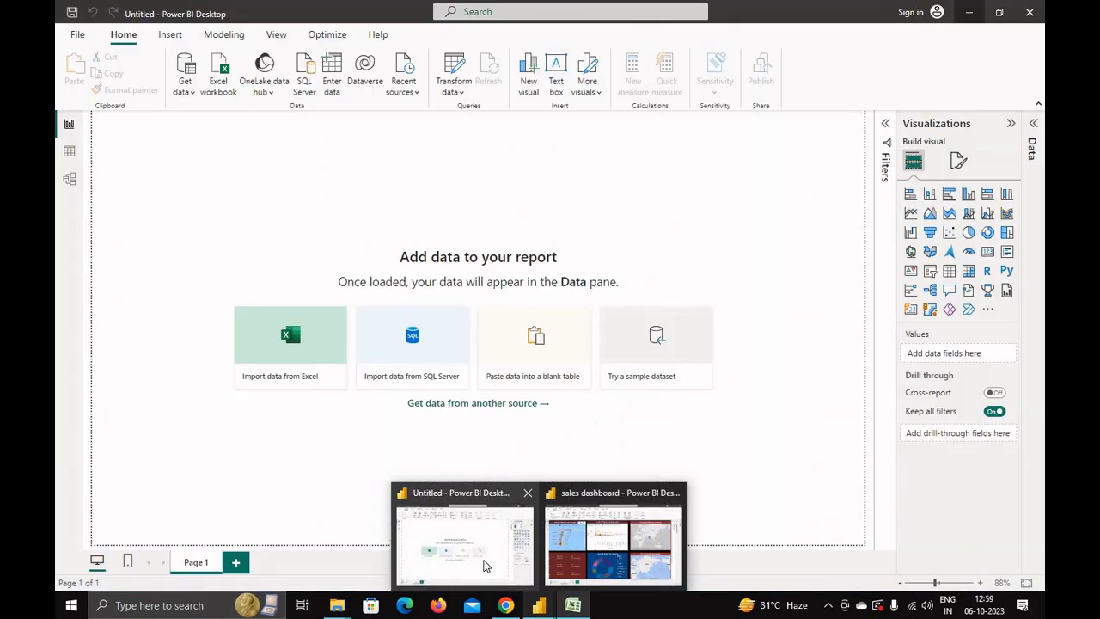
pyautogui.click(482, 565)
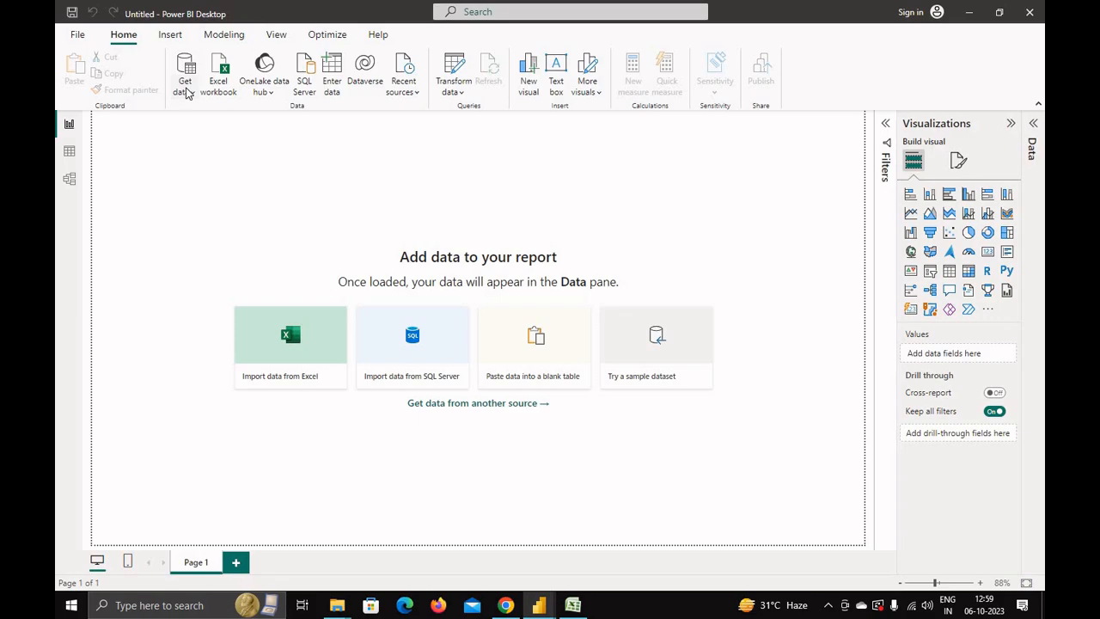
pyautogui.click(187, 92)
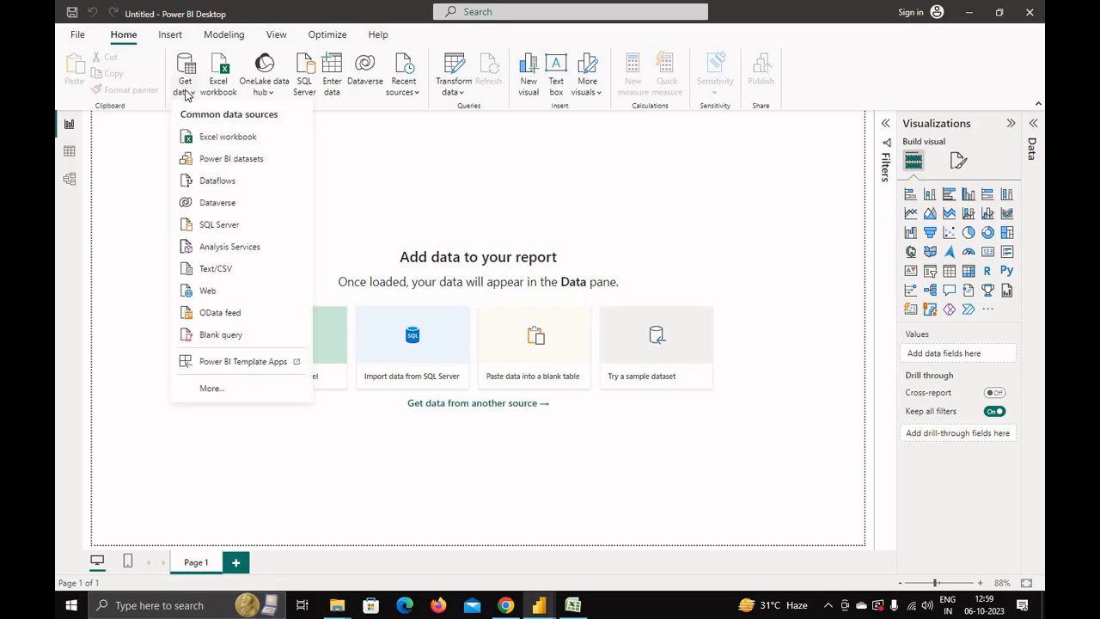
pyautogui.click(219, 273)
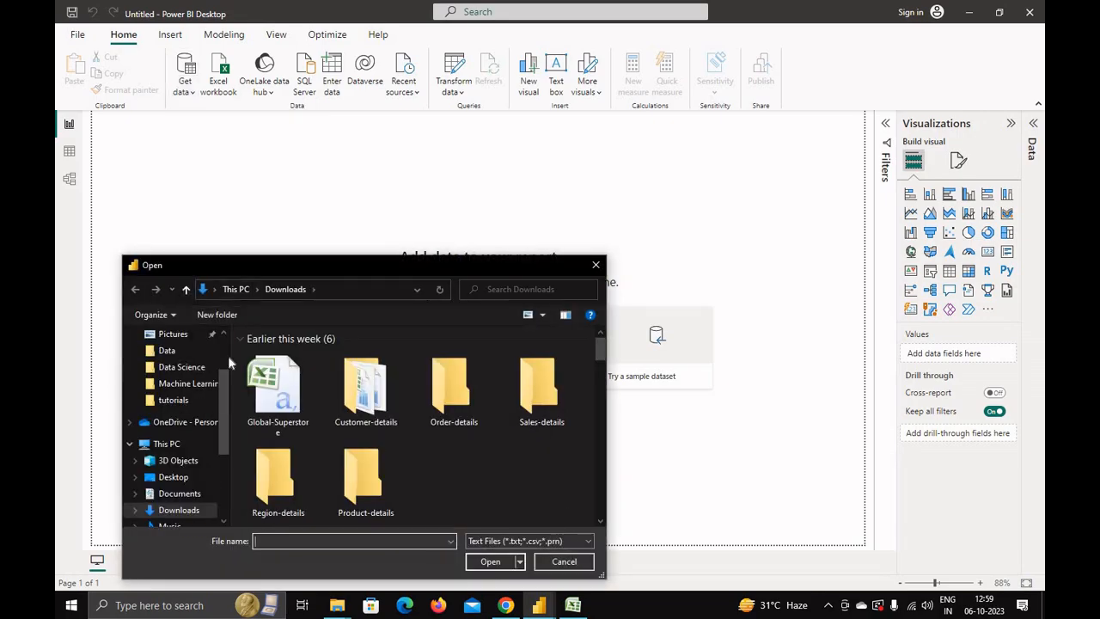
pyautogui.click(279, 396)
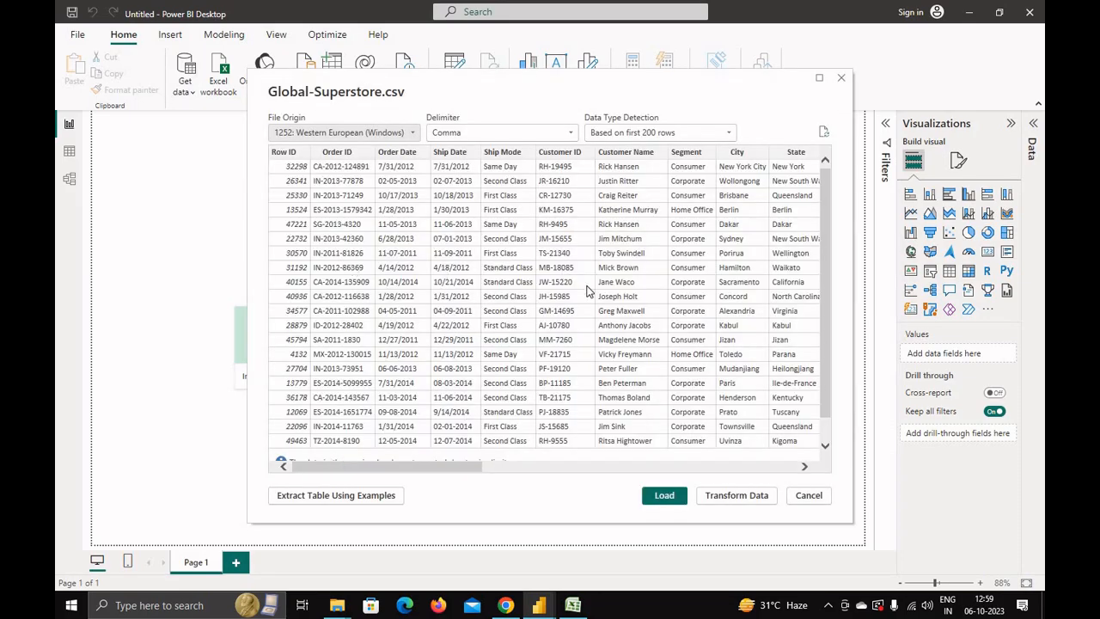
# Check the Global-Superstore.csv preview and load the data with type detection based on the first 200 rows.
pyautogui.scroll(-1, 438, 360)
pyautogui.scroll(1, 410, 386)
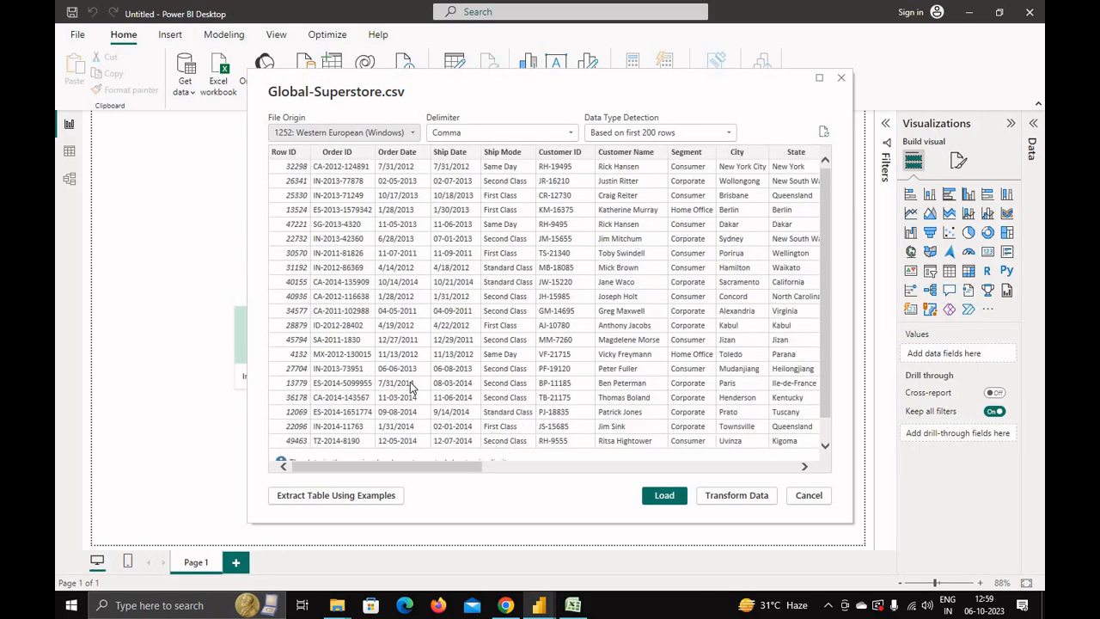
pyautogui.click(636, 135)
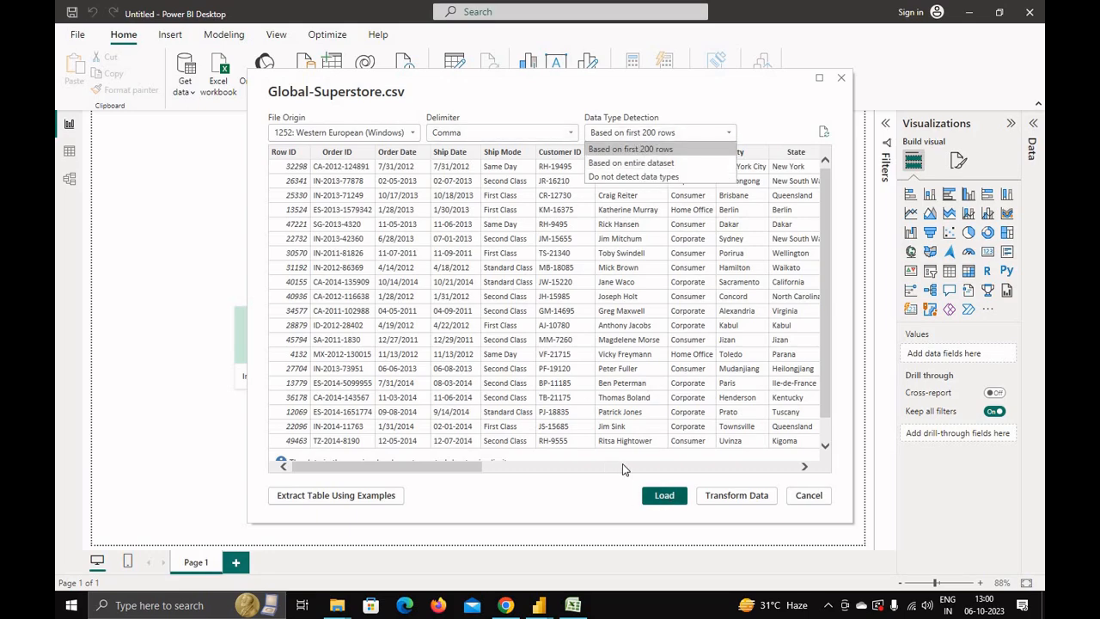
pyautogui.click(566, 348)
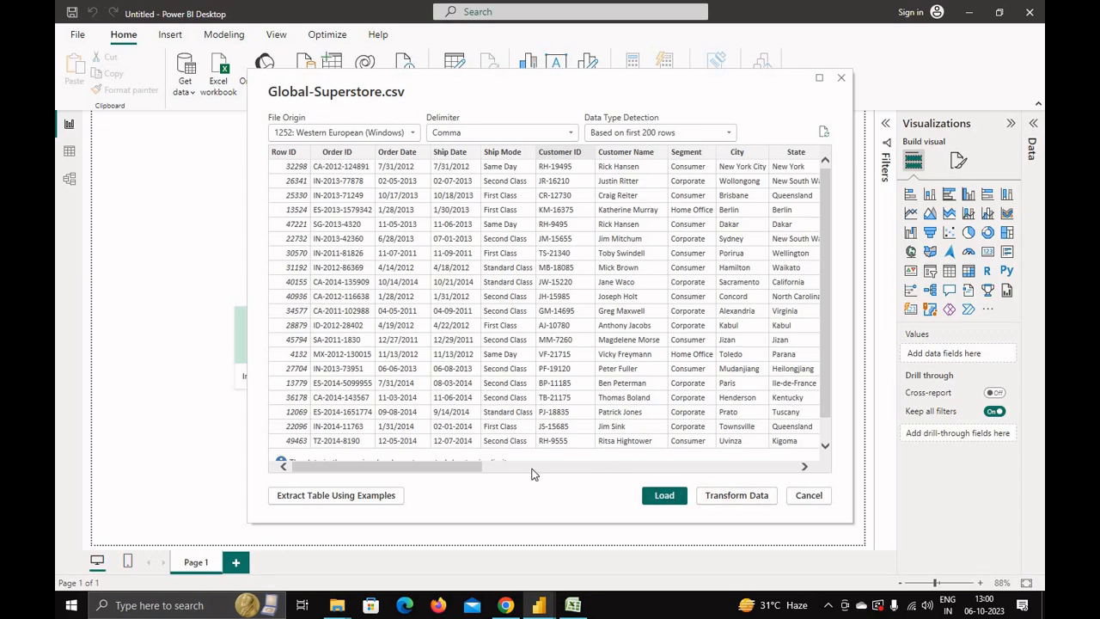
pyautogui.moveTo(531, 469); pyautogui.dragTo(455, 466)
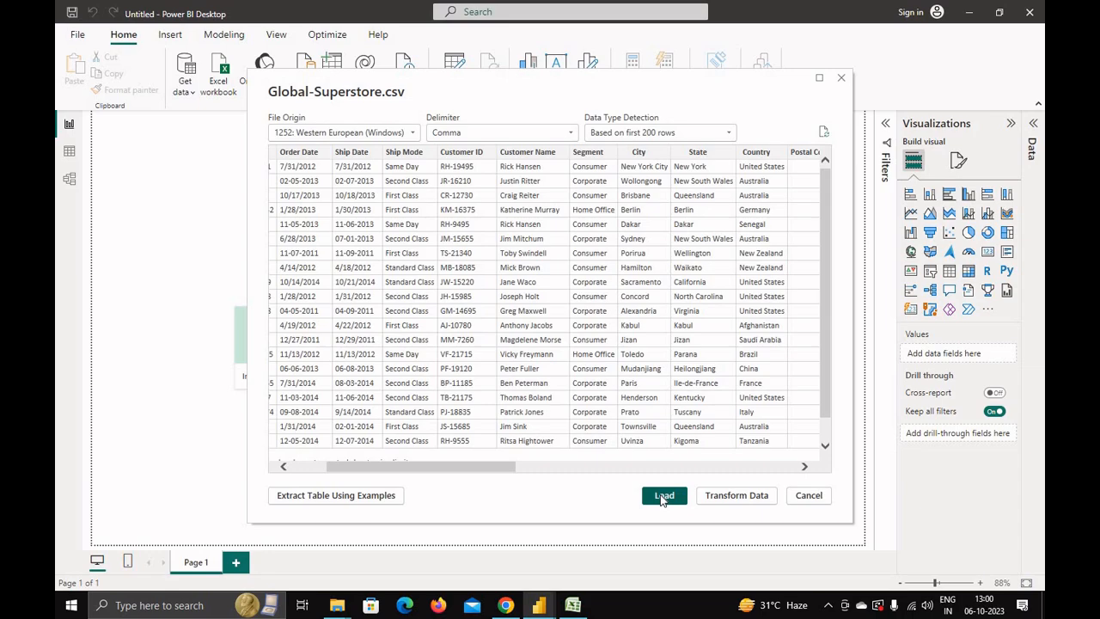
pyautogui.click(663, 497)
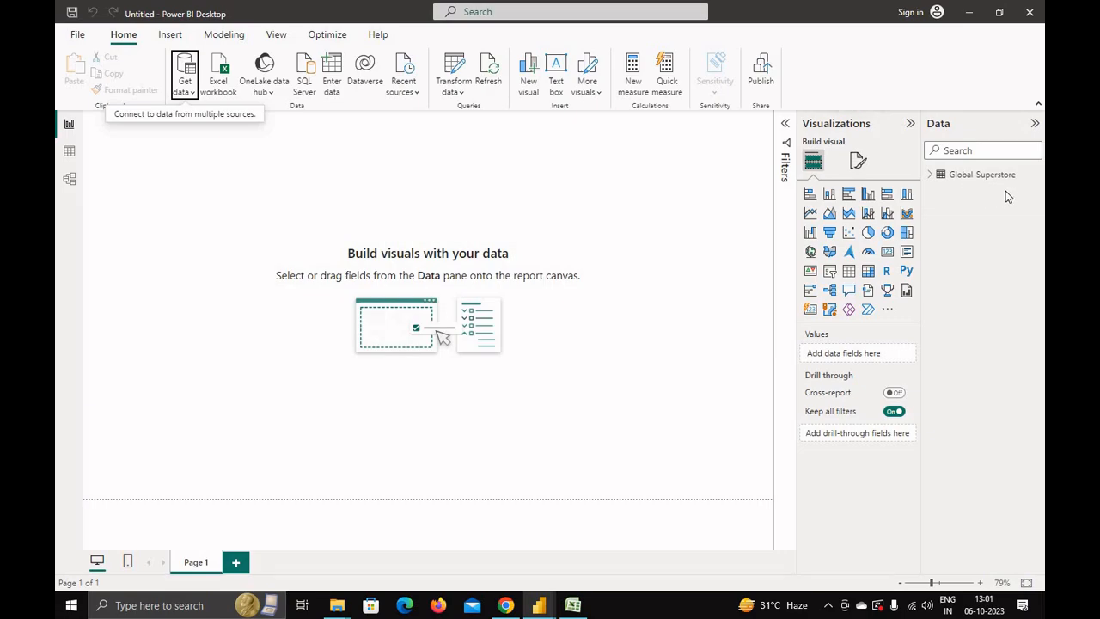
# Expand the Global-Superstore table and look through its fields.
pyautogui.click(930, 176)
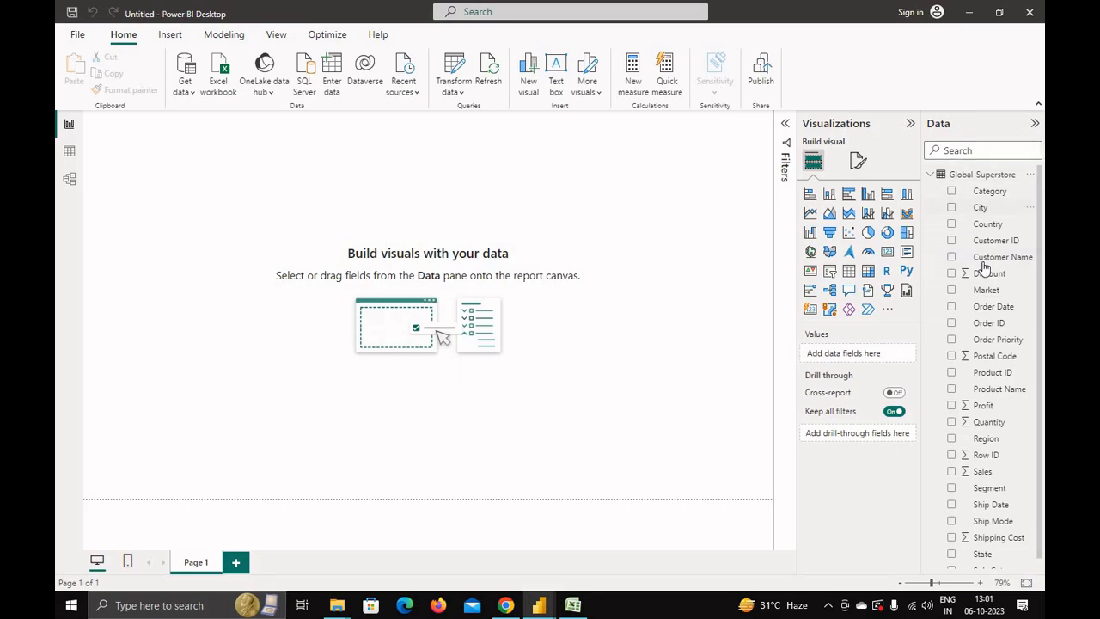
pyautogui.scroll(-1, 1002, 417)
pyautogui.scroll(1, 1002, 420)
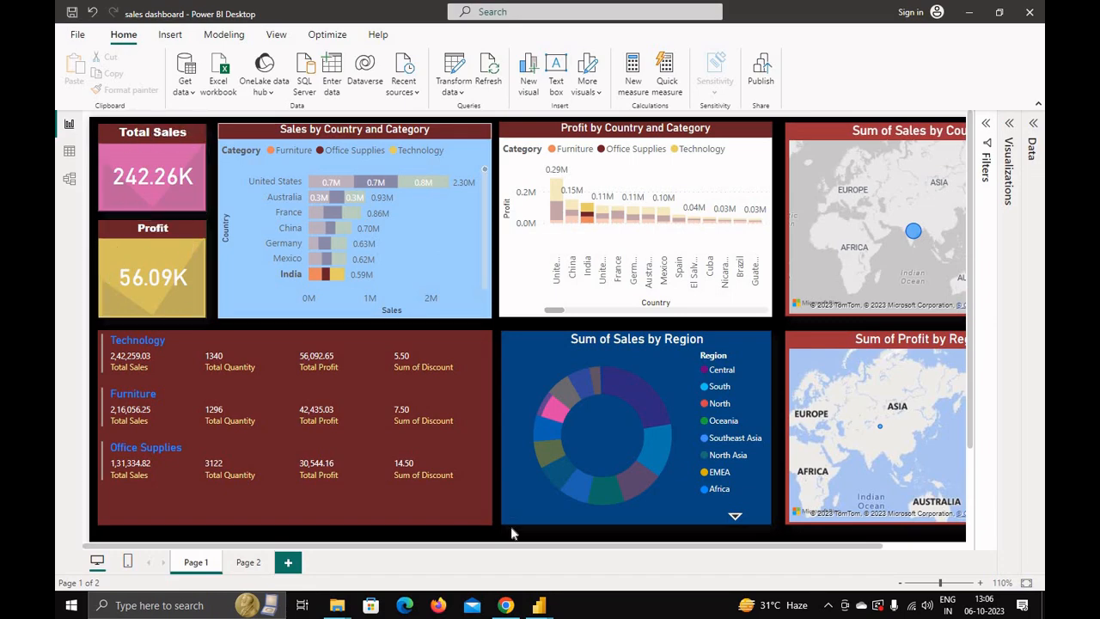
# Return to the untitled report, place the empty KPI visual in the page's upper-left corner and collapse the filters.
pyautogui.moveTo(538, 605)
pyautogui.click(447, 541)
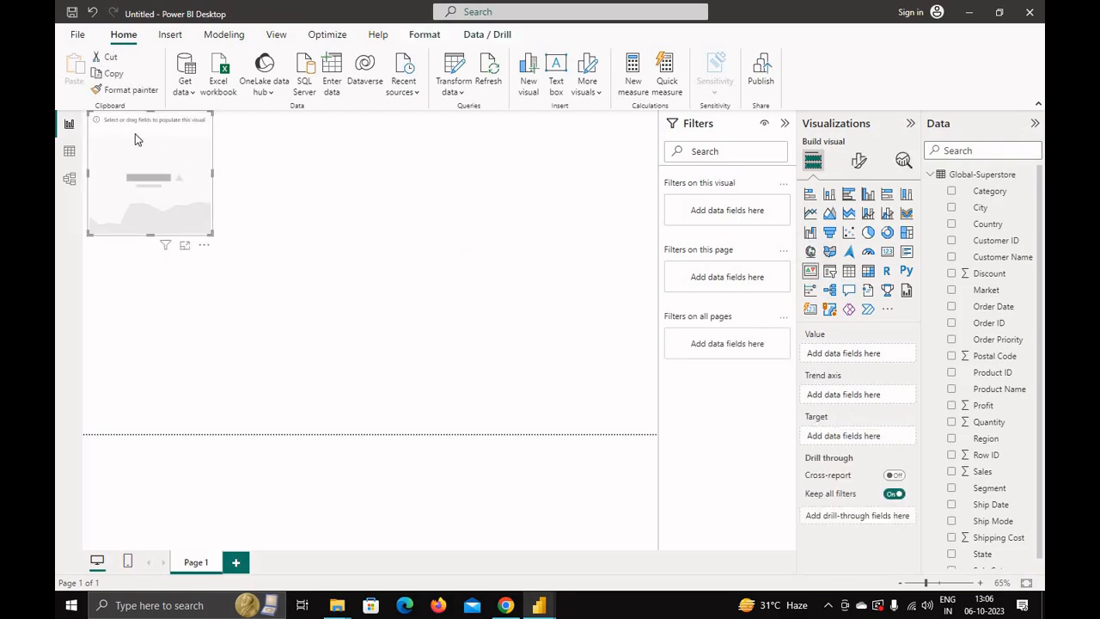
pyautogui.moveTo(121, 142); pyautogui.dragTo(116, 131)
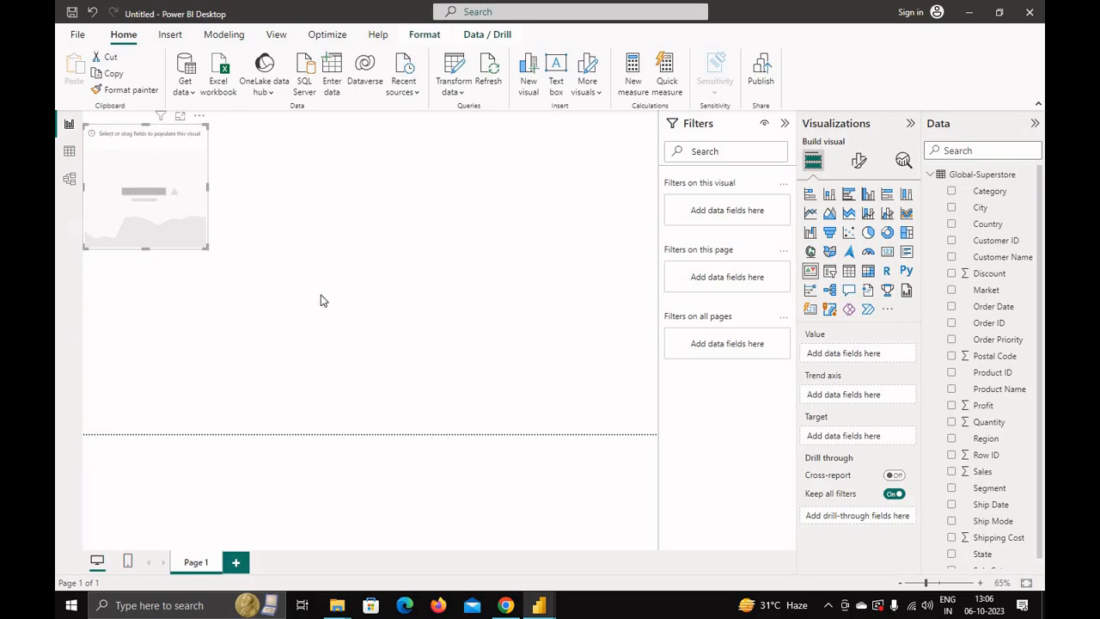
pyautogui.scroll(2, 384, 395)
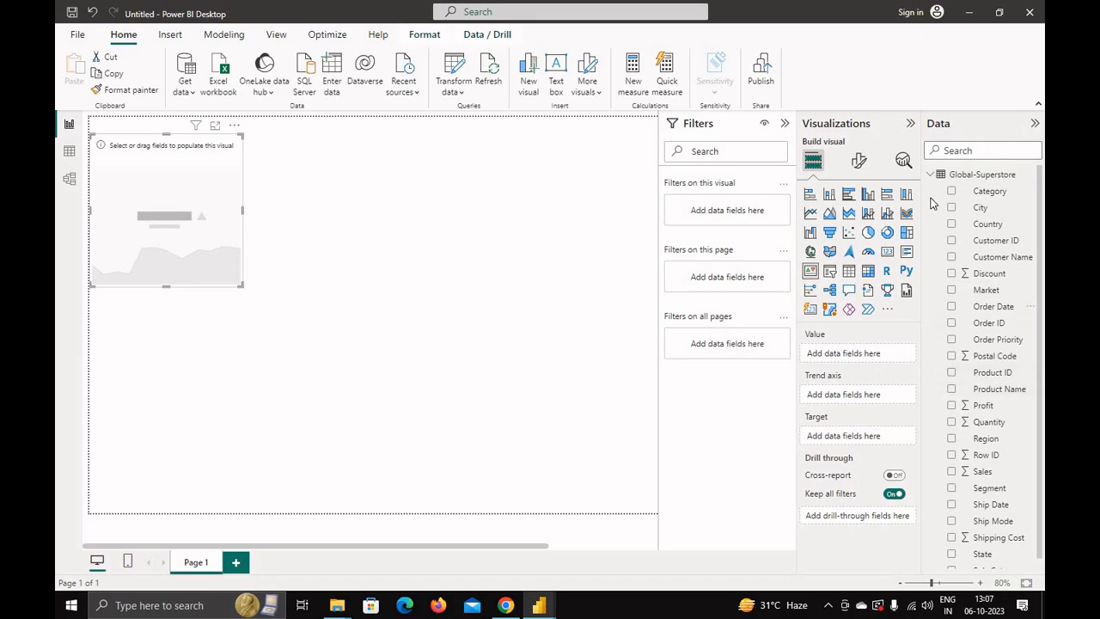
pyautogui.click(784, 125)
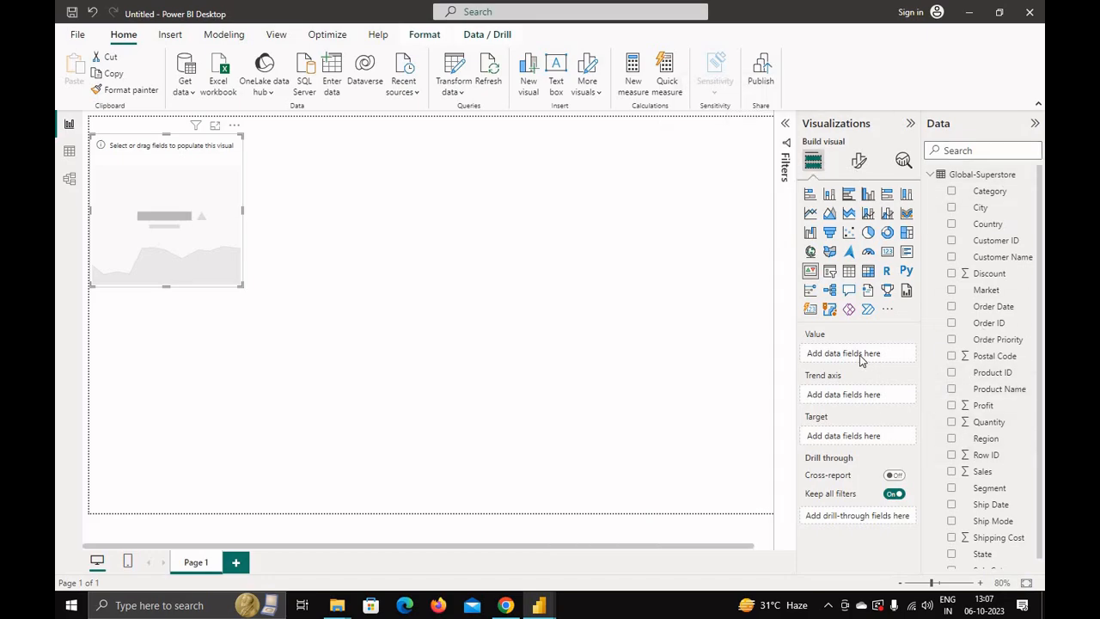
# Assign Sales as the value and Category as the trend axis of the KPI visual.
pyautogui.click(951, 472)
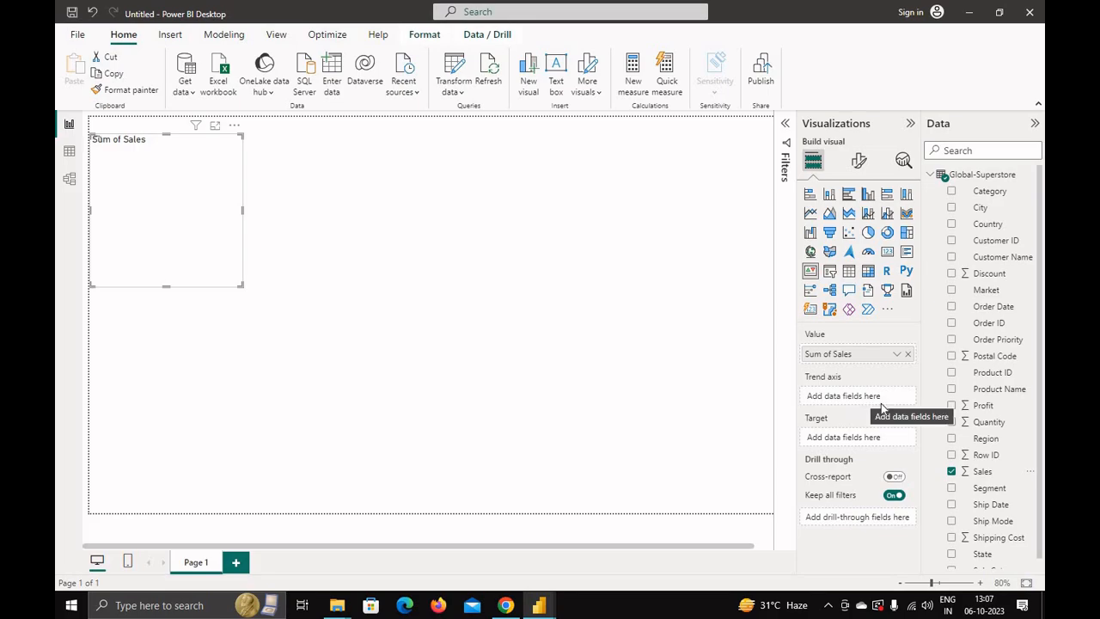
pyautogui.click(951, 194)
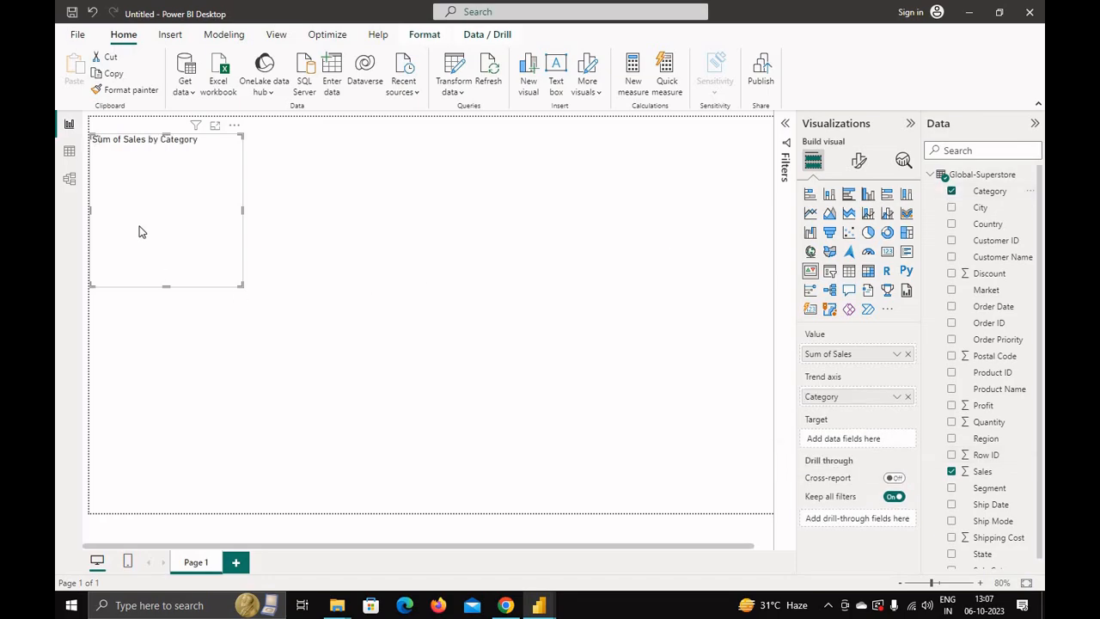
pyautogui.click(142, 151)
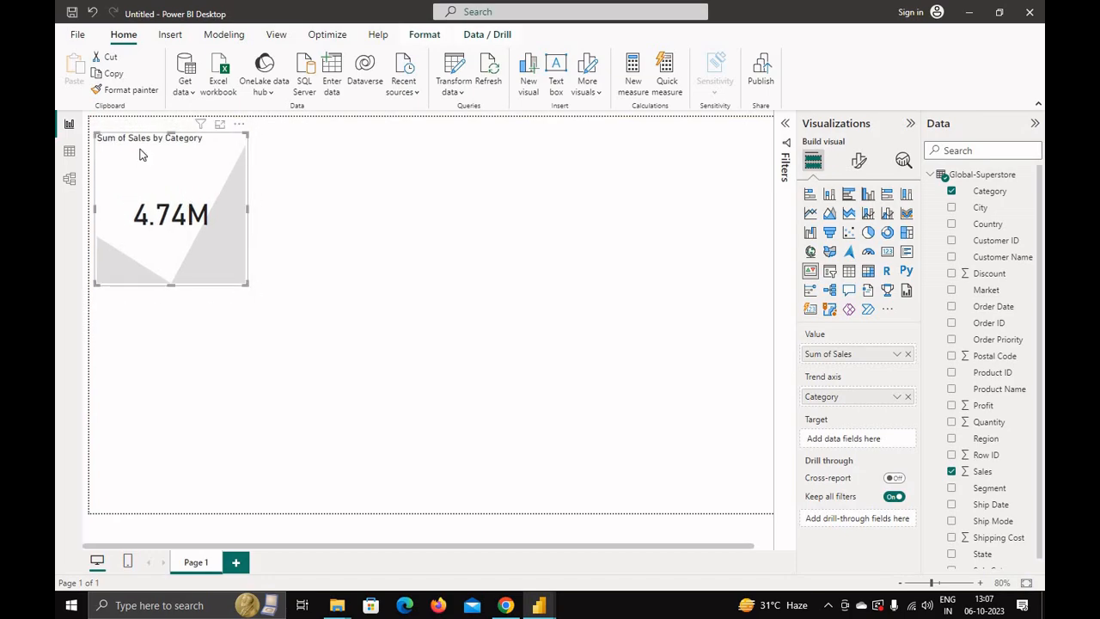
# Change the KPI visual's title text to "Total Sales".
pyautogui.click(860, 163)
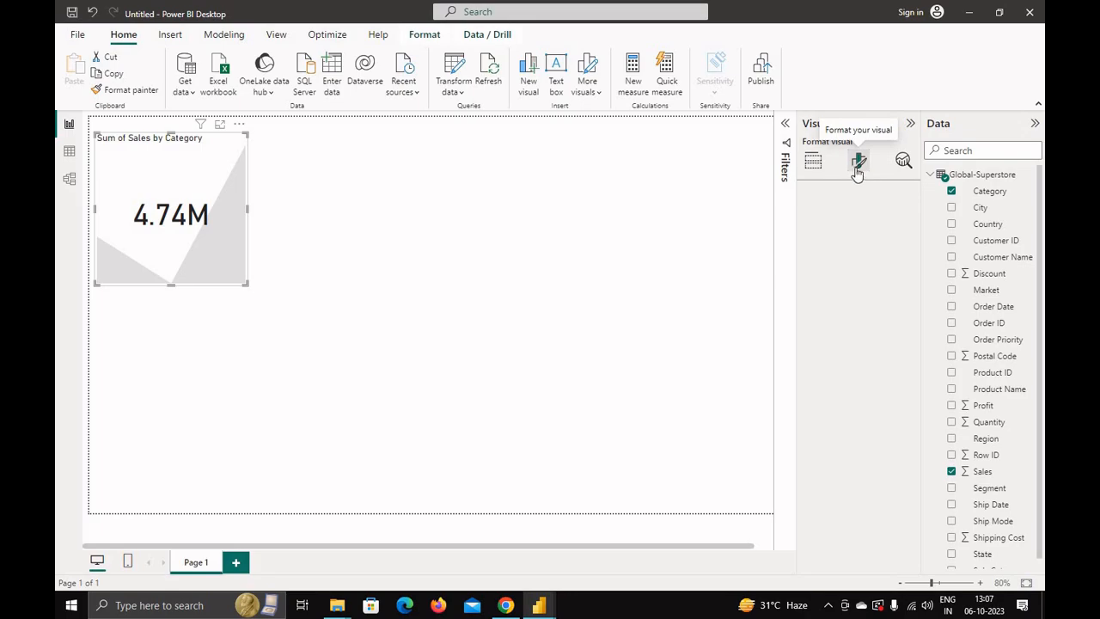
pyautogui.click(857, 172)
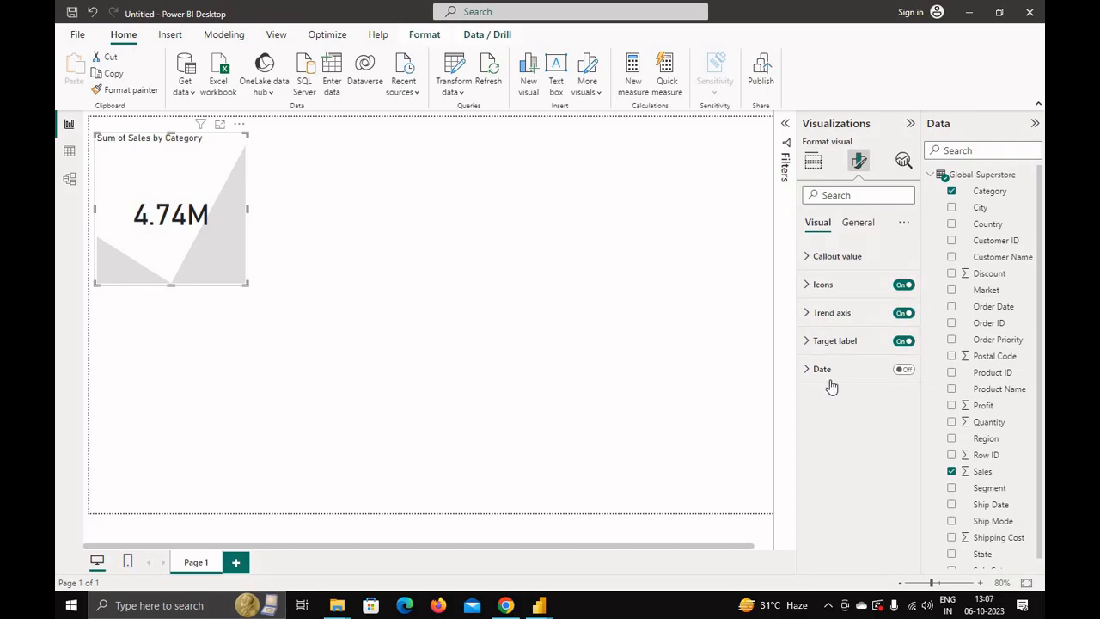
pyautogui.click(857, 222)
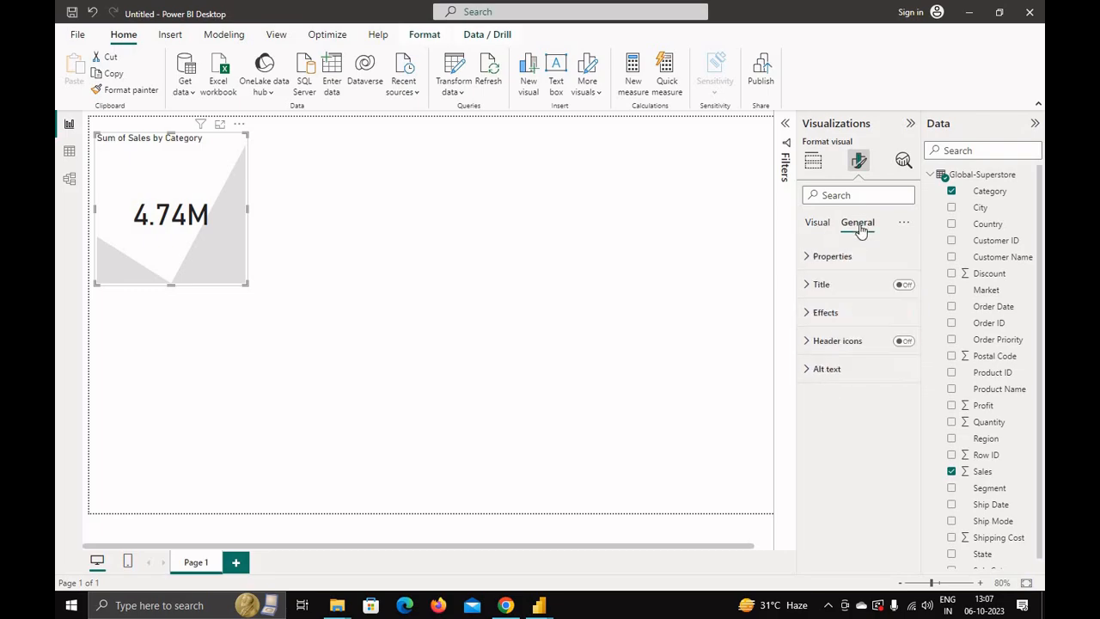
pyautogui.click(811, 284)
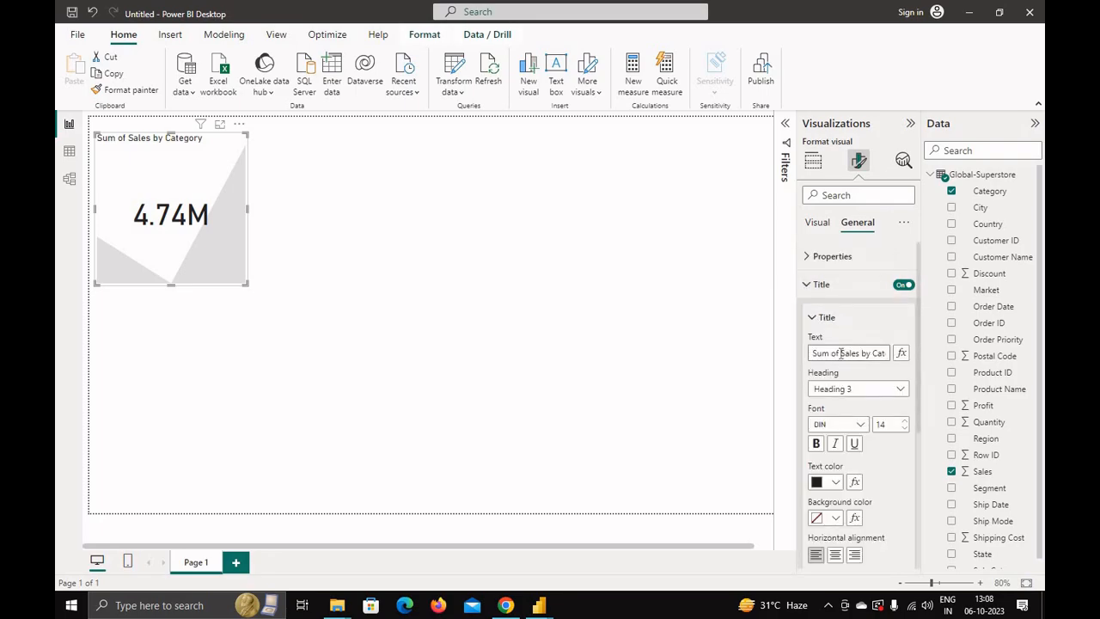
pyautogui.moveTo(841, 353); pyautogui.dragTo(804, 359)
pyautogui.press('BackSpace')
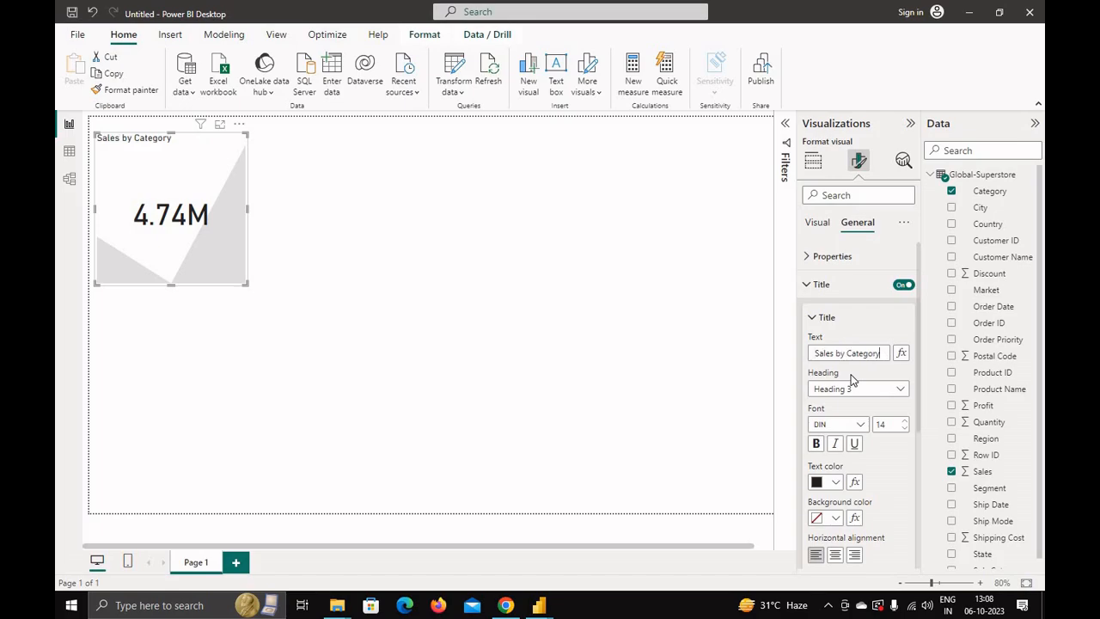
pyautogui.press('BackSpace')
pyautogui.press('BackSpace')
pyautogui.press('BackSpace')
pyautogui.press('BackSpace')
pyautogui.press('BackSpace')
pyautogui.press('BackSpace')
pyautogui.press('BackSpace')
pyautogui.press('BackSpace')
pyautogui.press('BackSpace')
pyautogui.press('BackSpace')
pyautogui.press('BackSpace')
pyautogui.press('BackSpace')
pyautogui.press('BackSpace')
pyautogui.press('BackSpace')
pyautogui.press('BackSpace')
pyautogui.press('BackSpace')
pyautogui.press('BackSpace')
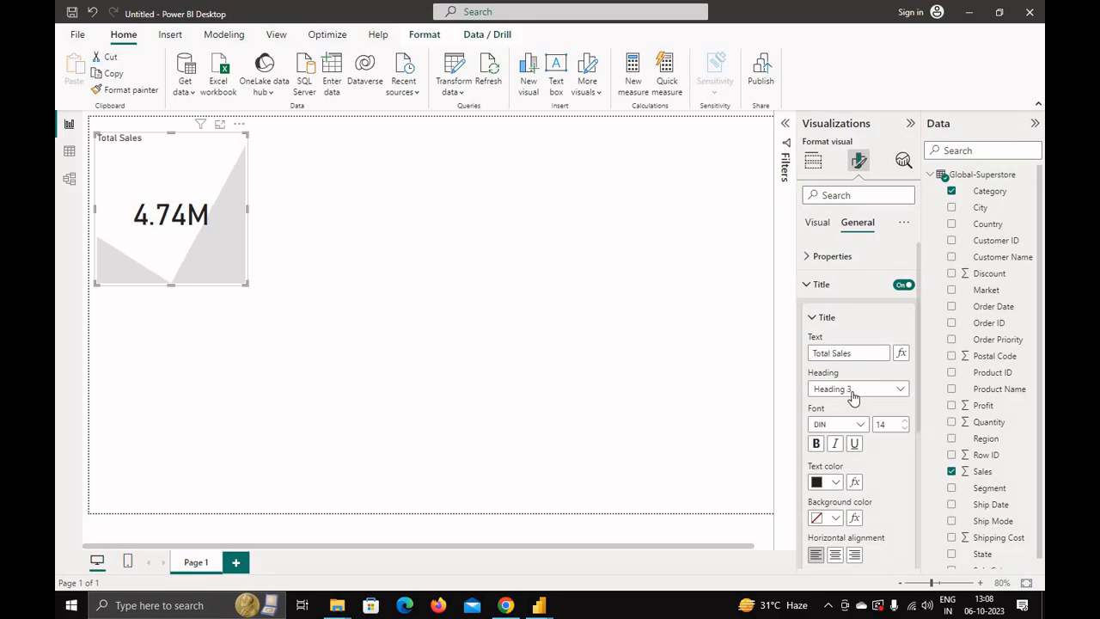
# Format the Total Sales title with dark blue text, an orange background and centred alignment.
pyautogui.click(836, 486)
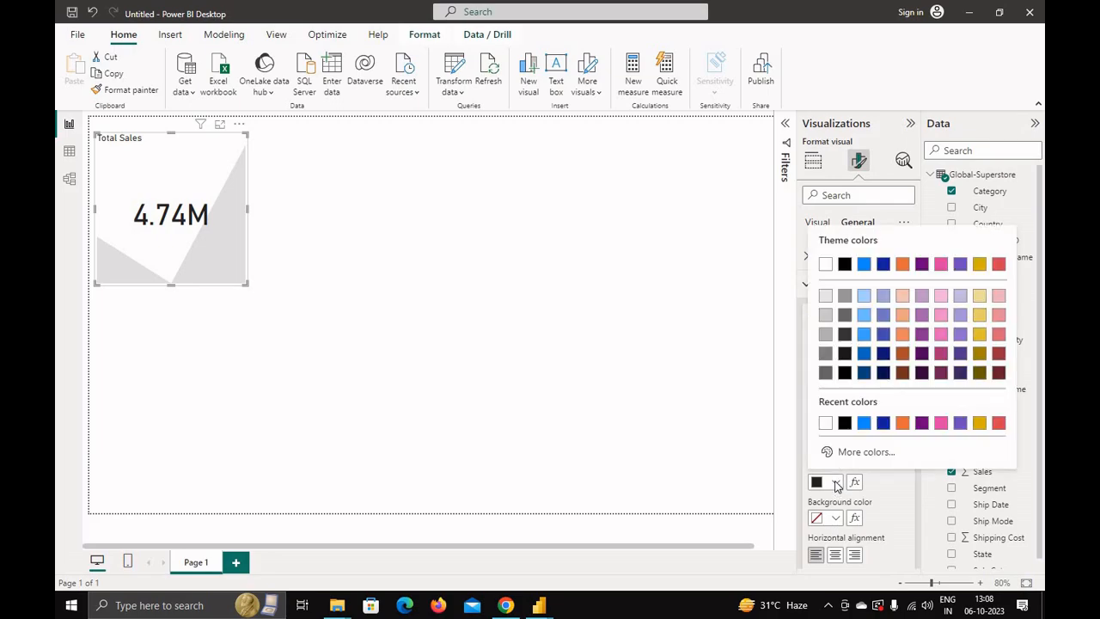
pyautogui.click(880, 425)
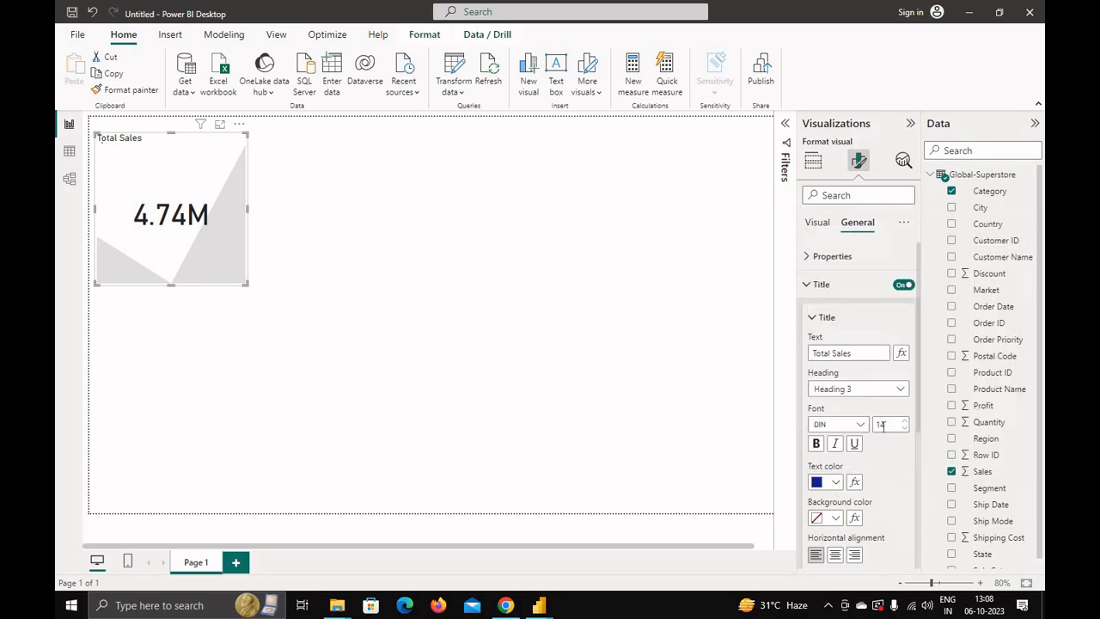
pyautogui.click(835, 518)
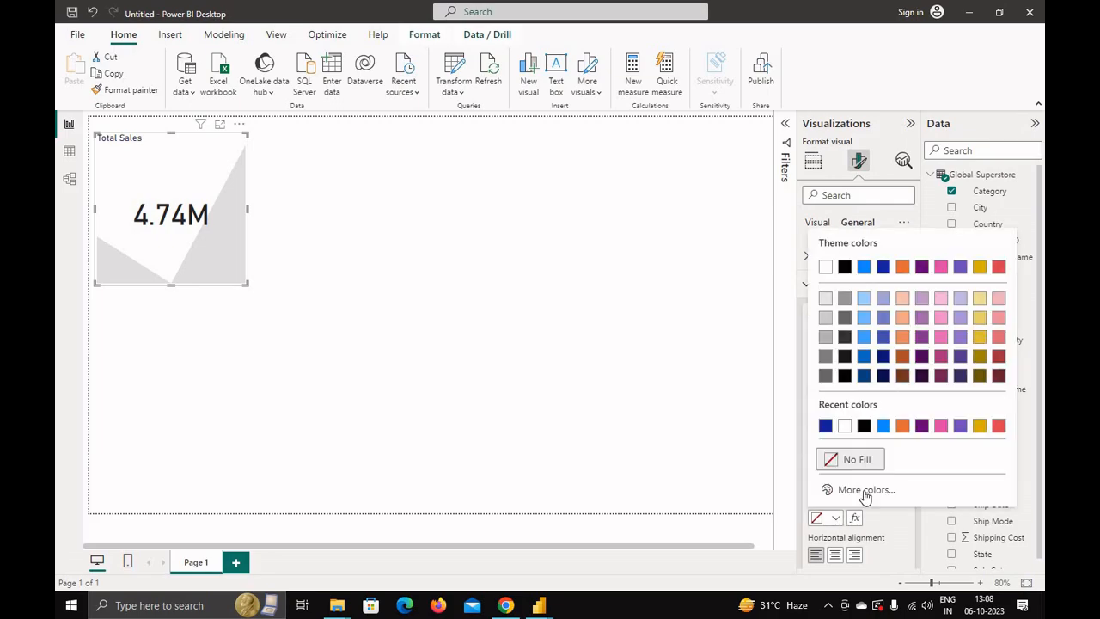
pyautogui.click(902, 425)
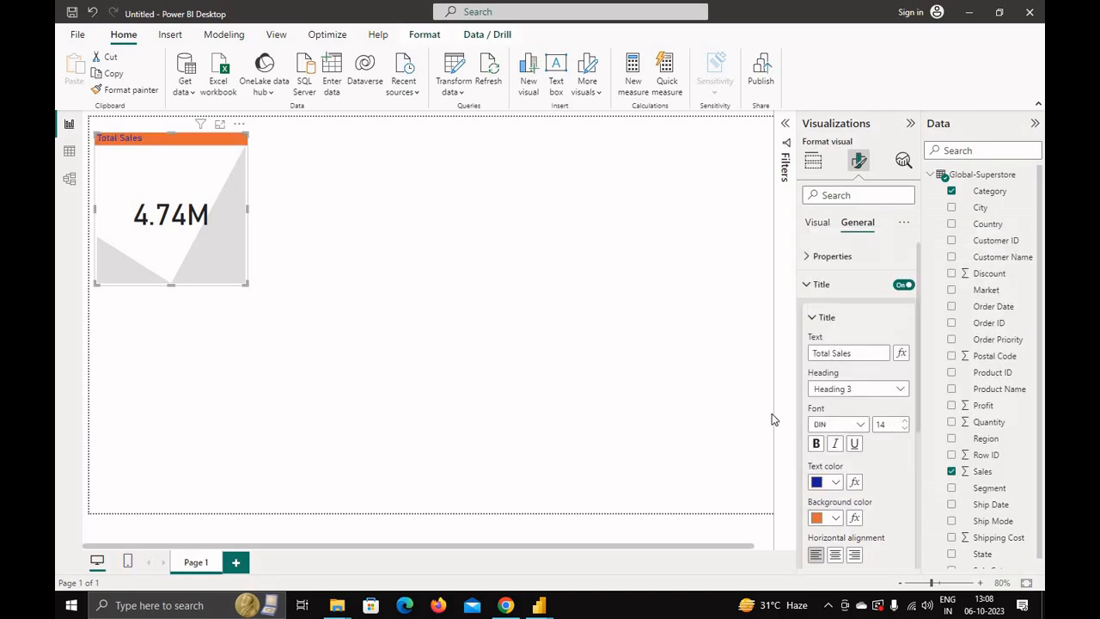
pyautogui.click(834, 555)
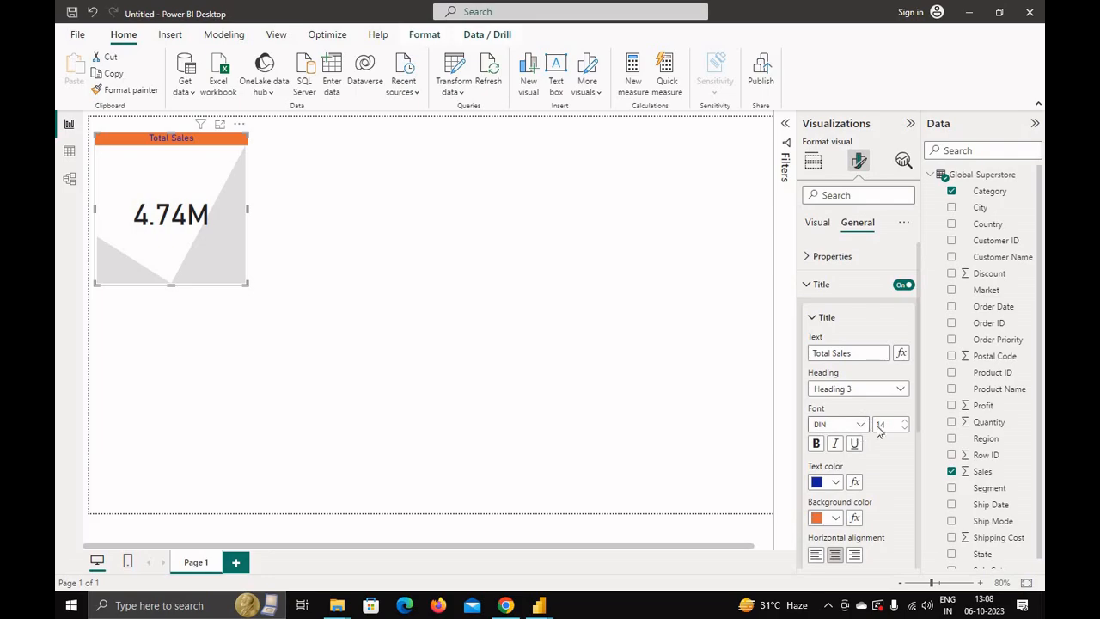
# Increase the Total Sales title's font size to 23.
pyautogui.click(904, 421)
pyautogui.click(904, 422)
pyautogui.click(904, 422)
pyautogui.click(904, 422)
pyautogui.click(903, 422)
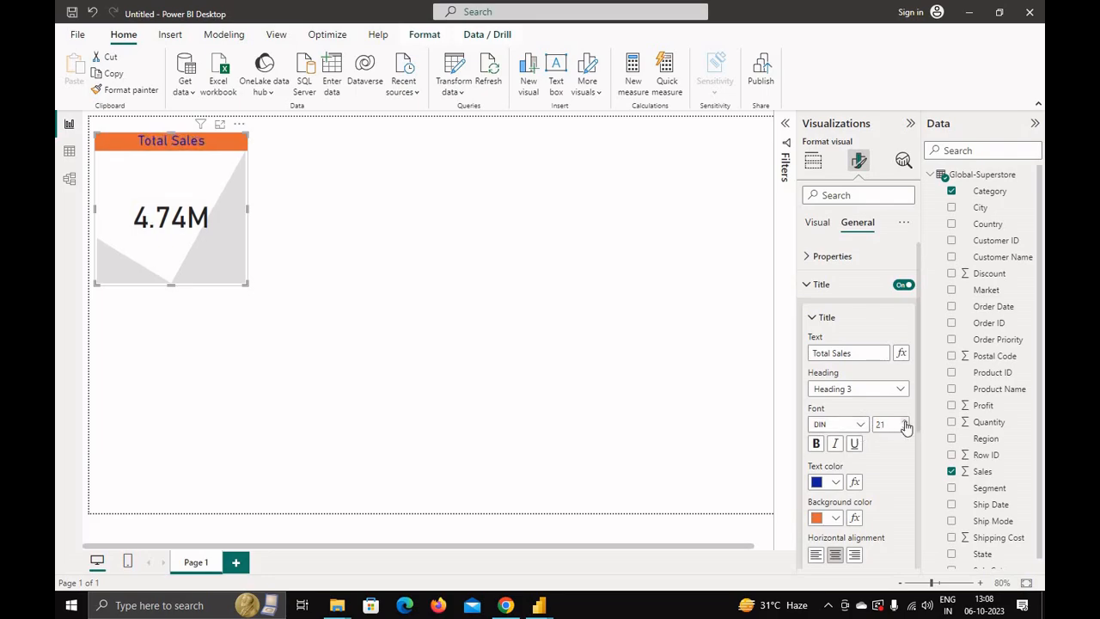
pyautogui.click(904, 422)
pyautogui.click(904, 422)
pyautogui.click(904, 422)
pyautogui.click(904, 422)
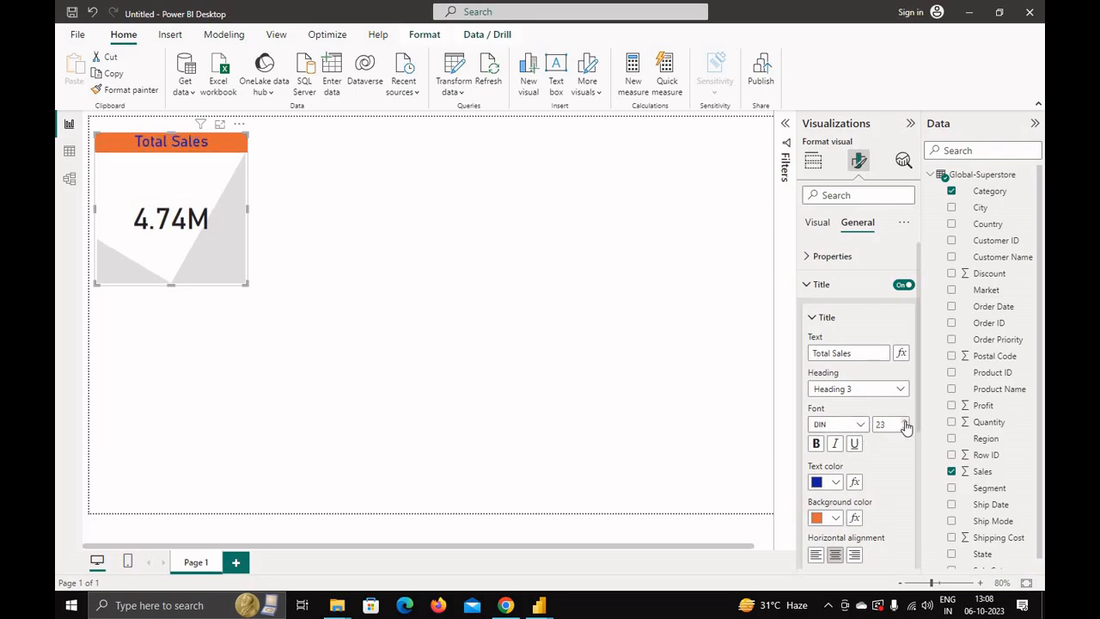
# Set the background colour of the Total Sales KPI visual to gold.
pyautogui.click(814, 318)
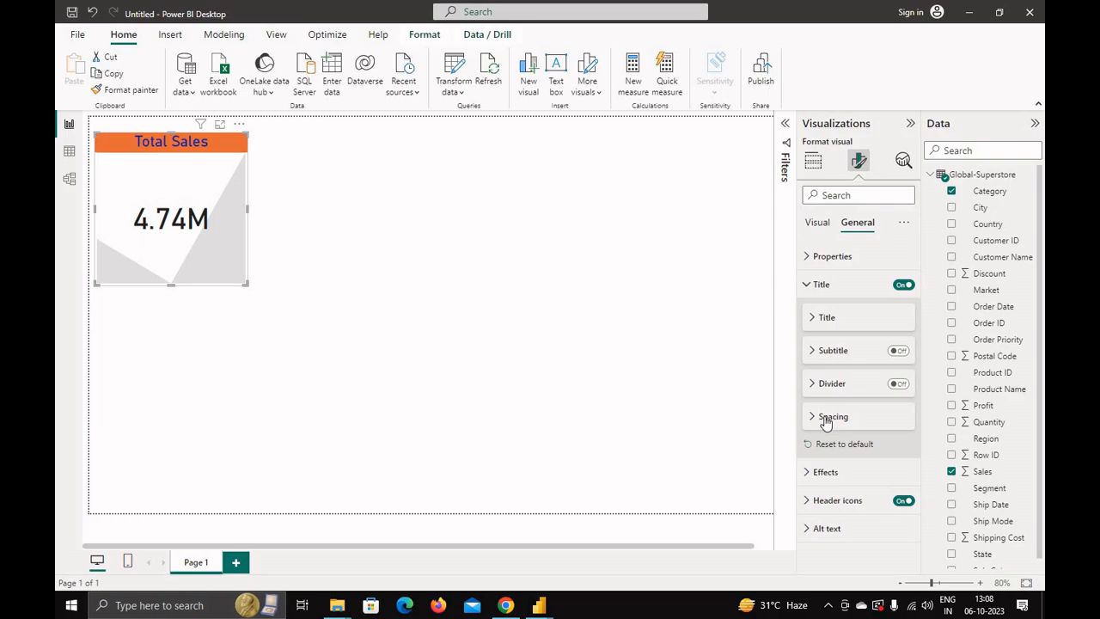
pyautogui.click(807, 288)
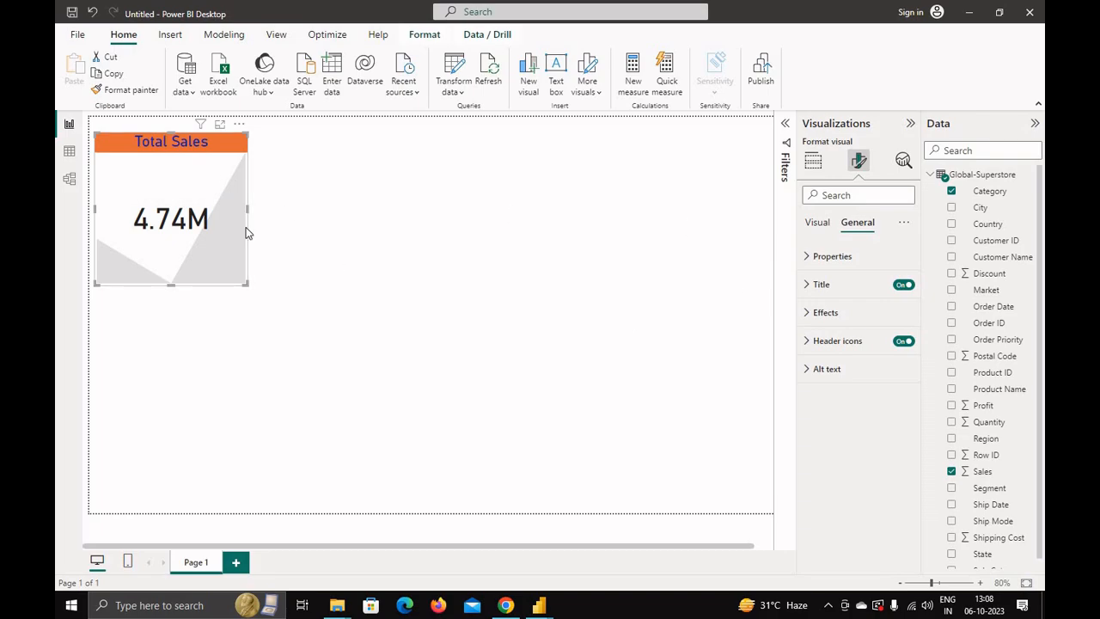
pyautogui.click(806, 316)
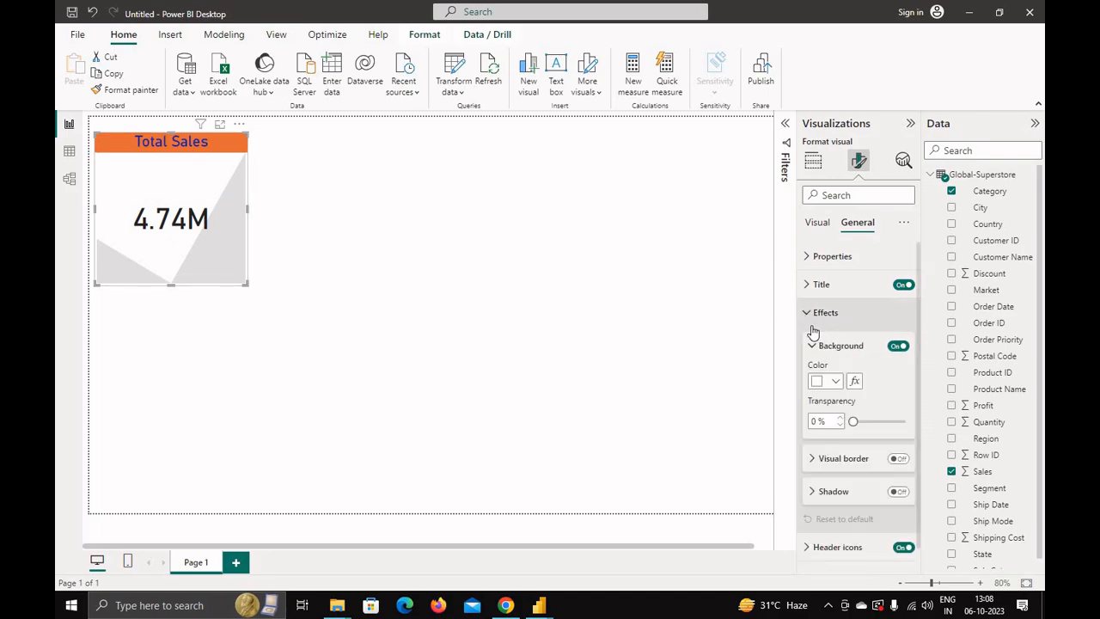
pyautogui.click(835, 383)
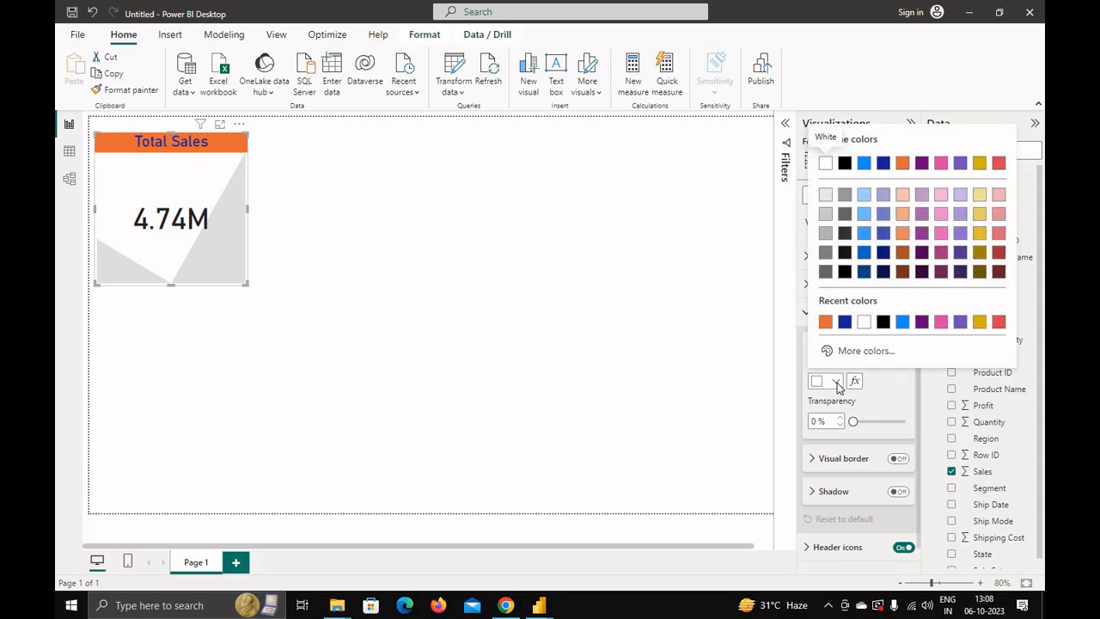
pyautogui.click(844, 322)
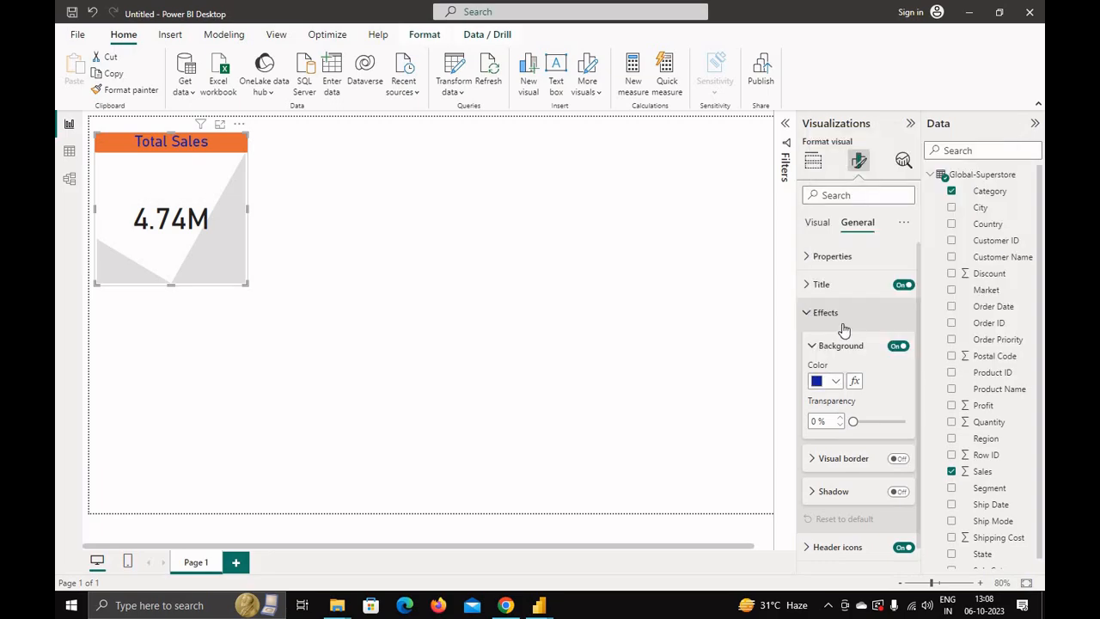
pyautogui.click(837, 383)
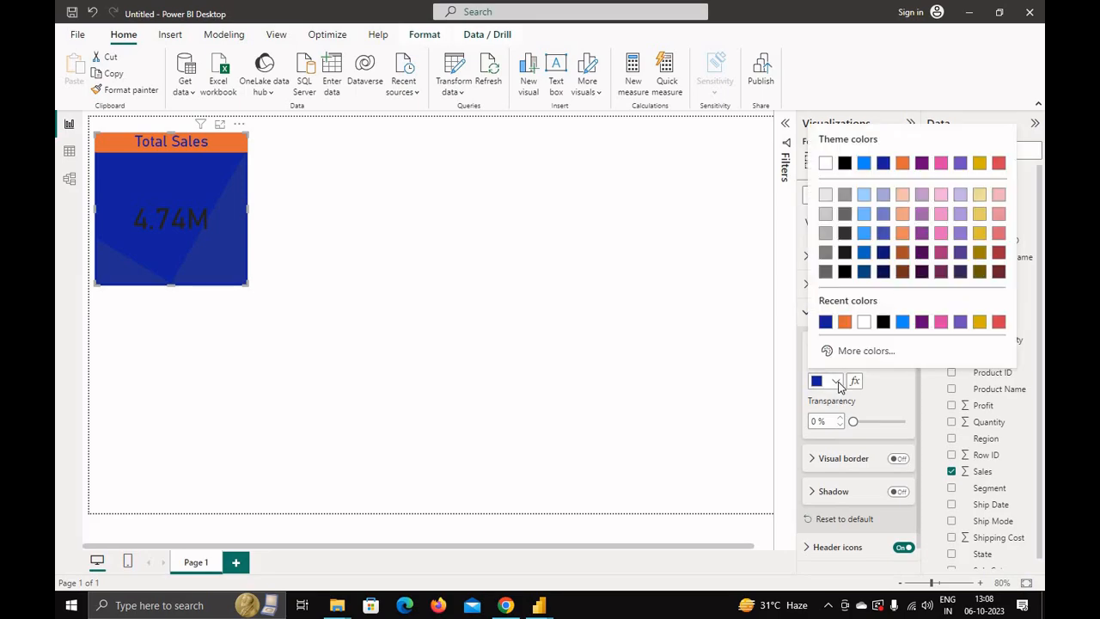
pyautogui.click(980, 323)
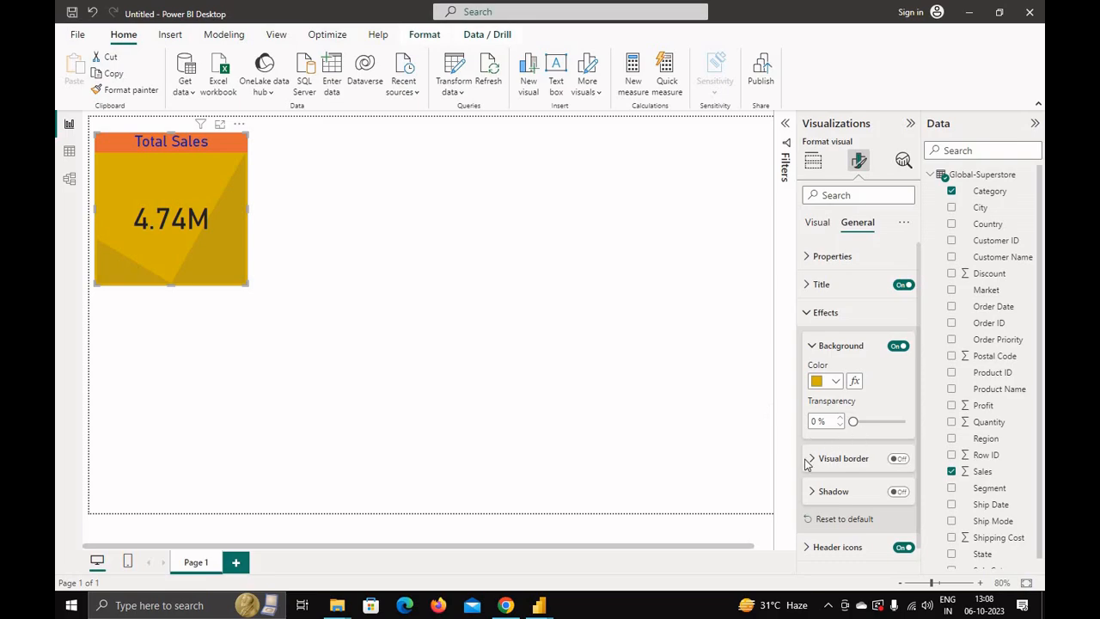
# Turn on the visual border and shadow for the Total Sales KPI and shrink the visual from its lower corner.
pyautogui.click(898, 457)
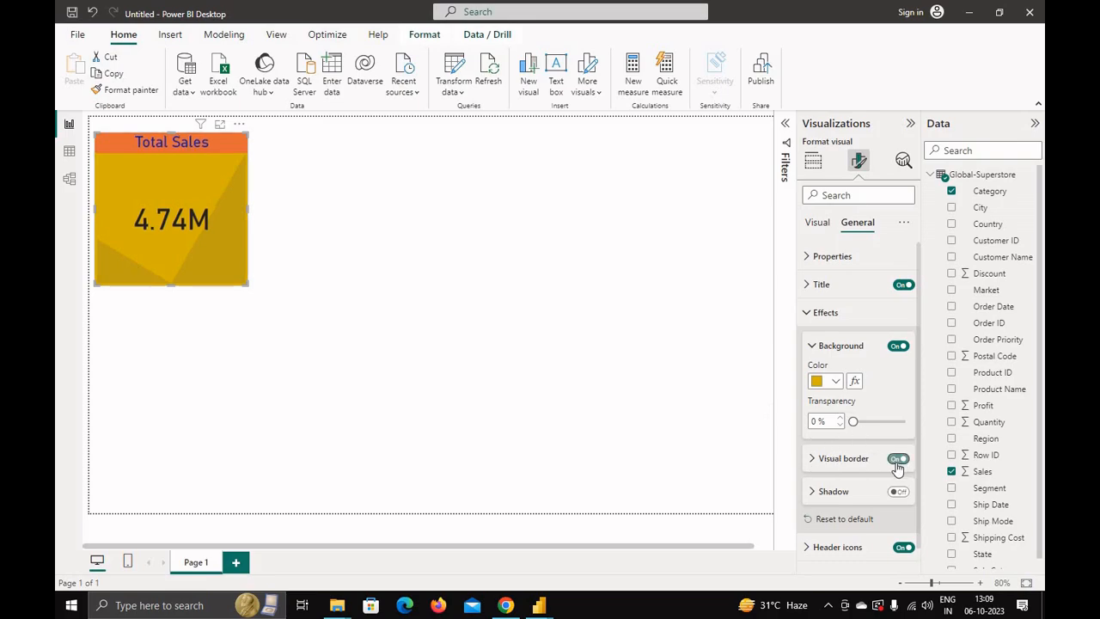
pyautogui.click(896, 493)
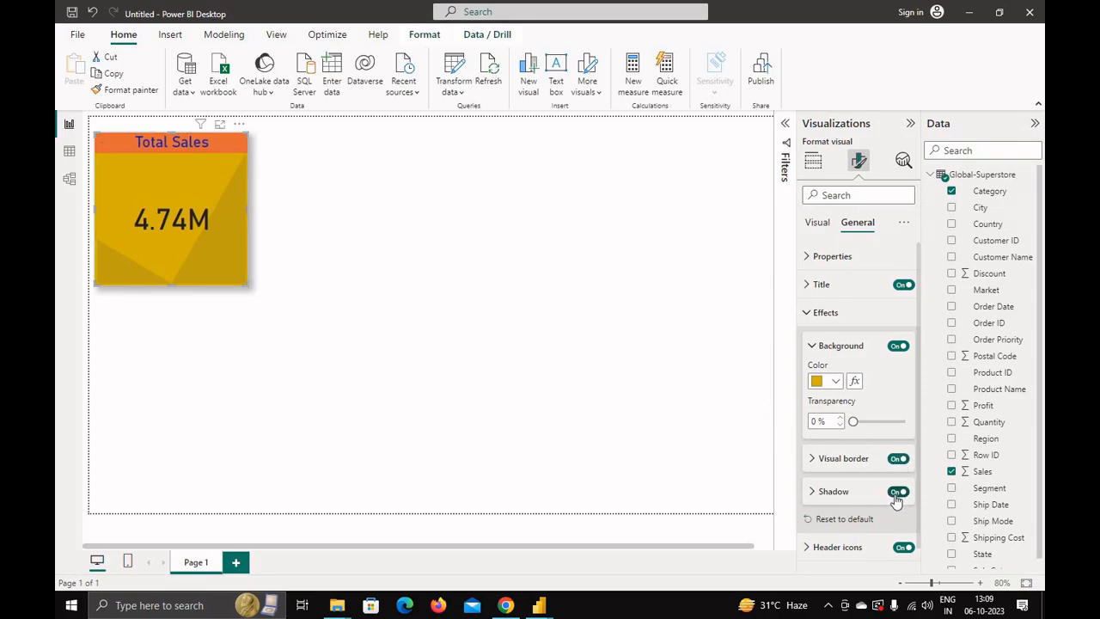
pyautogui.moveTo(248, 284); pyautogui.dragTo(213, 238)
pyautogui.click(238, 286)
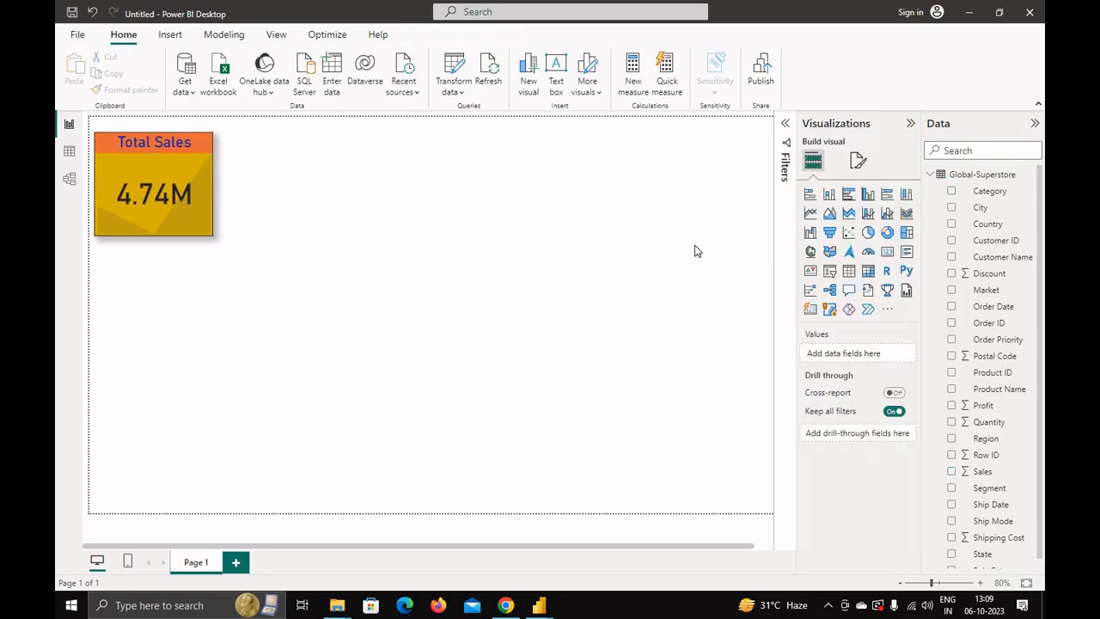
# Add a second KPI visual just below Total Sales, with Profit as its value and Category as its trend axis.
pyautogui.click(809, 273)
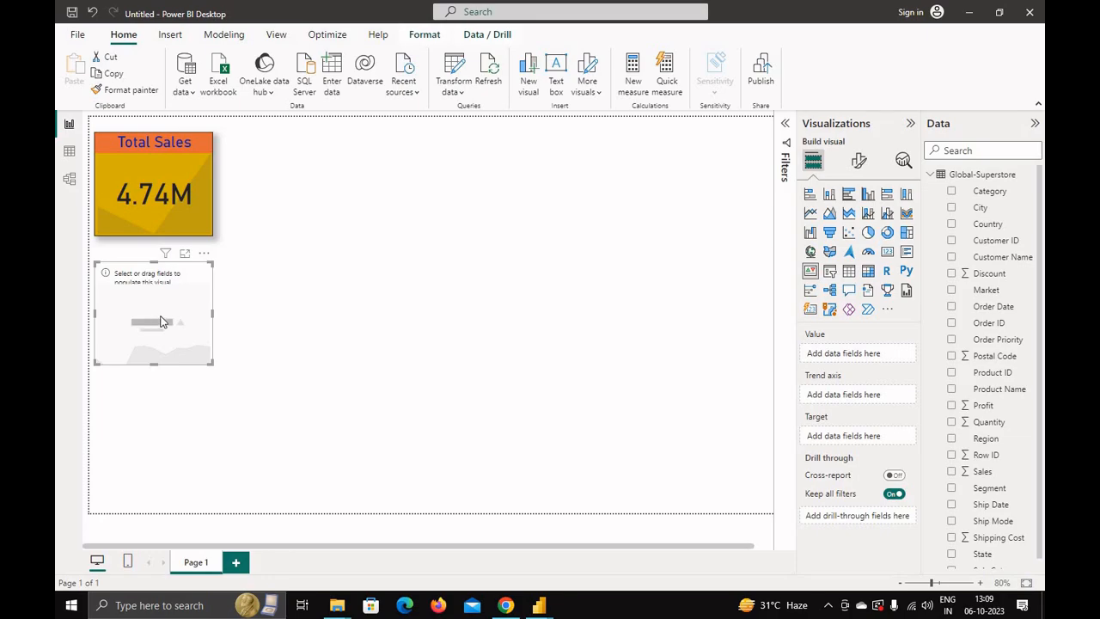
pyautogui.moveTo(142, 276); pyautogui.dragTo(142, 268)
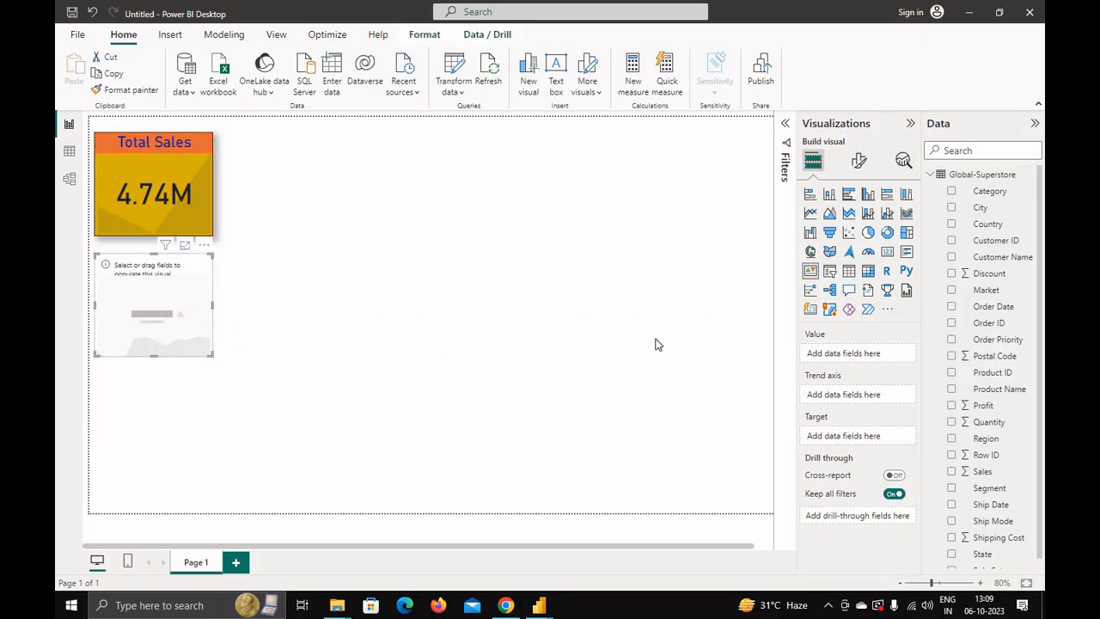
pyautogui.click(953, 407)
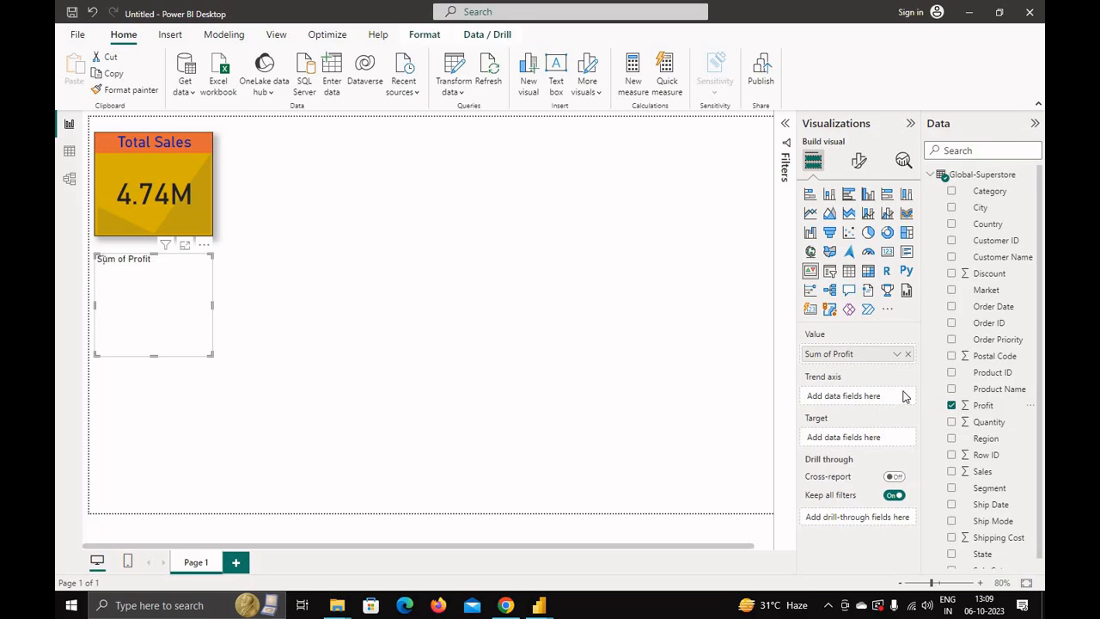
pyautogui.click(951, 191)
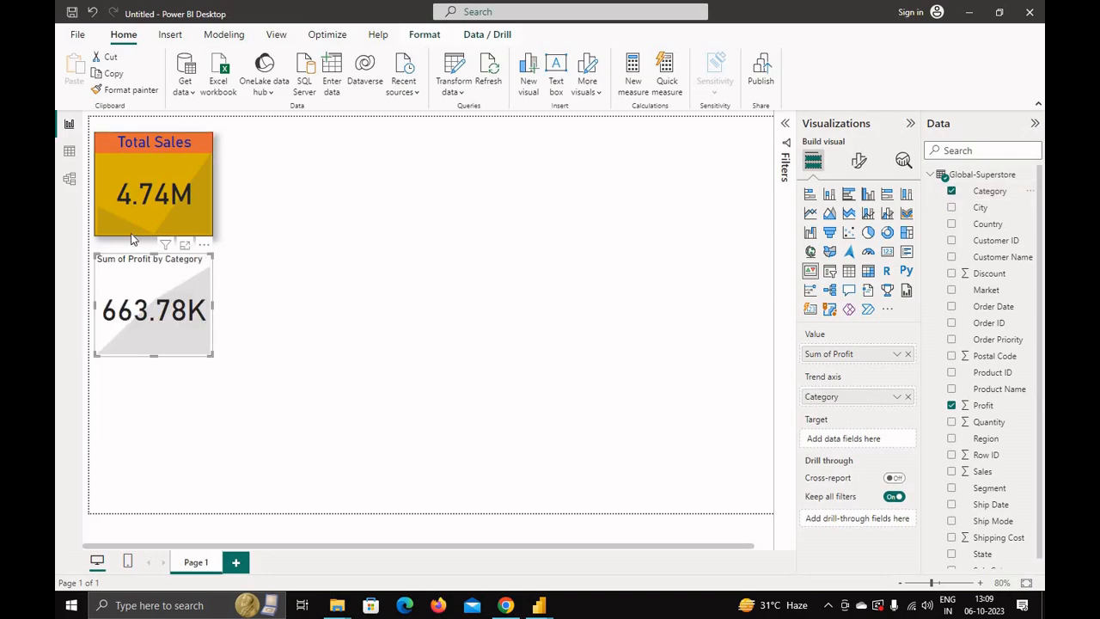
# Copy the Total Sales visual's formatting onto the profit KPI with Format painter.
pyautogui.click(123, 158)
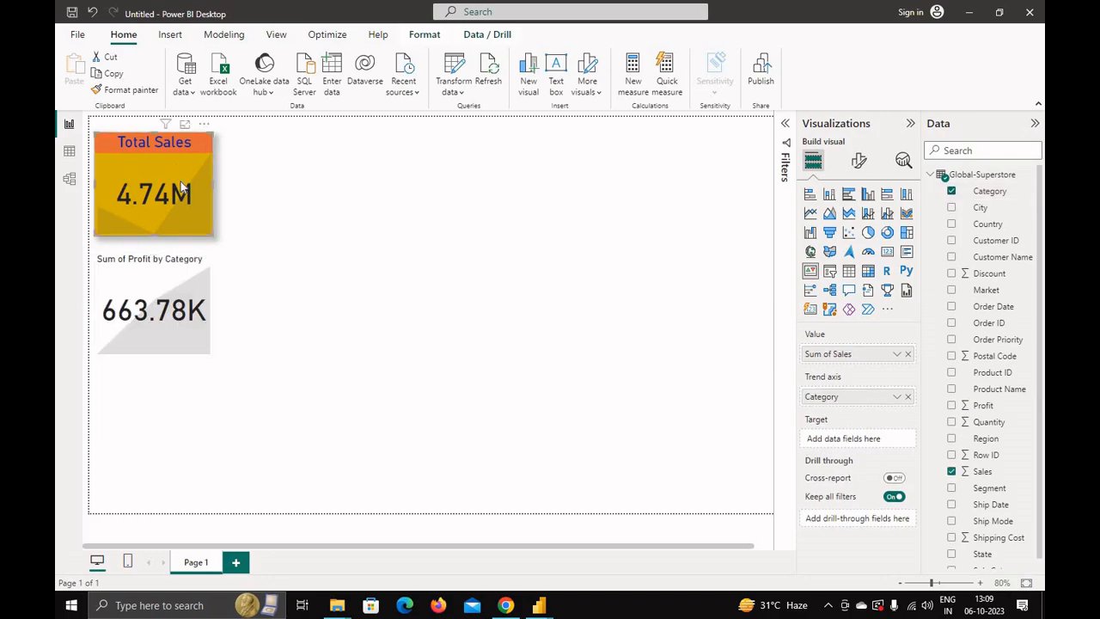
pyautogui.click(129, 93)
pyautogui.click(117, 275)
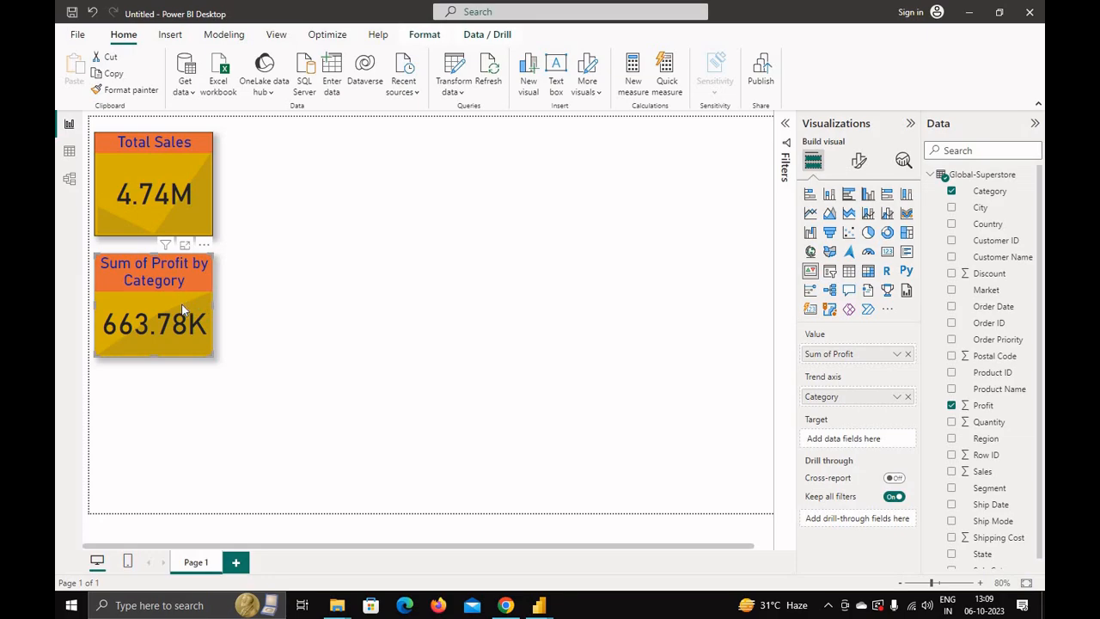
# Change the profit KPI's title text to "Total Profit".
pyautogui.click(858, 161)
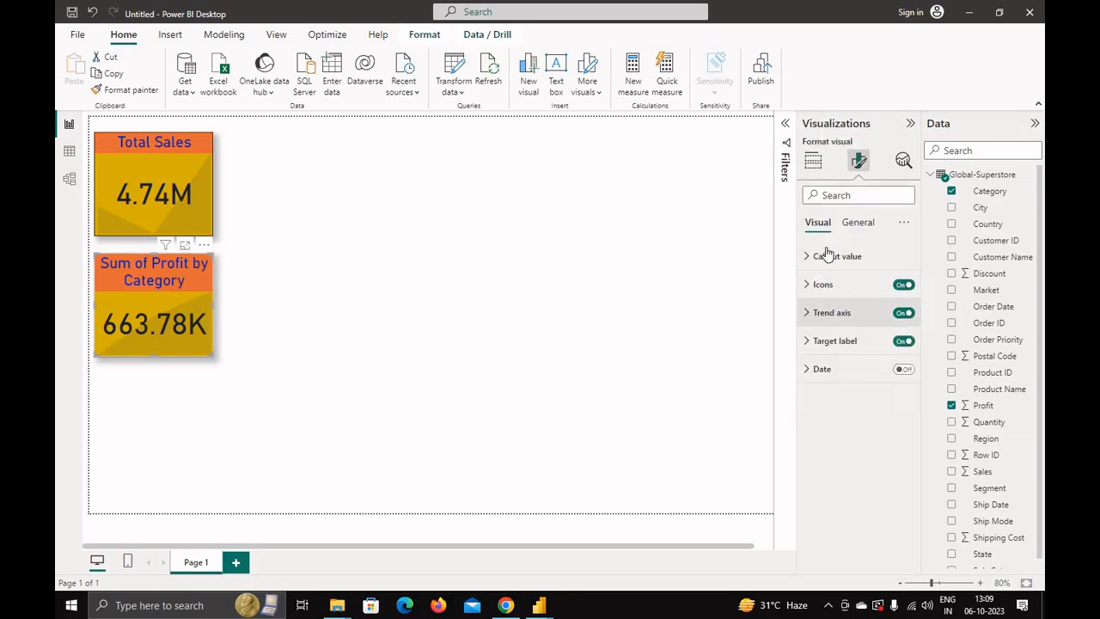
pyautogui.click(857, 222)
pyautogui.click(812, 284)
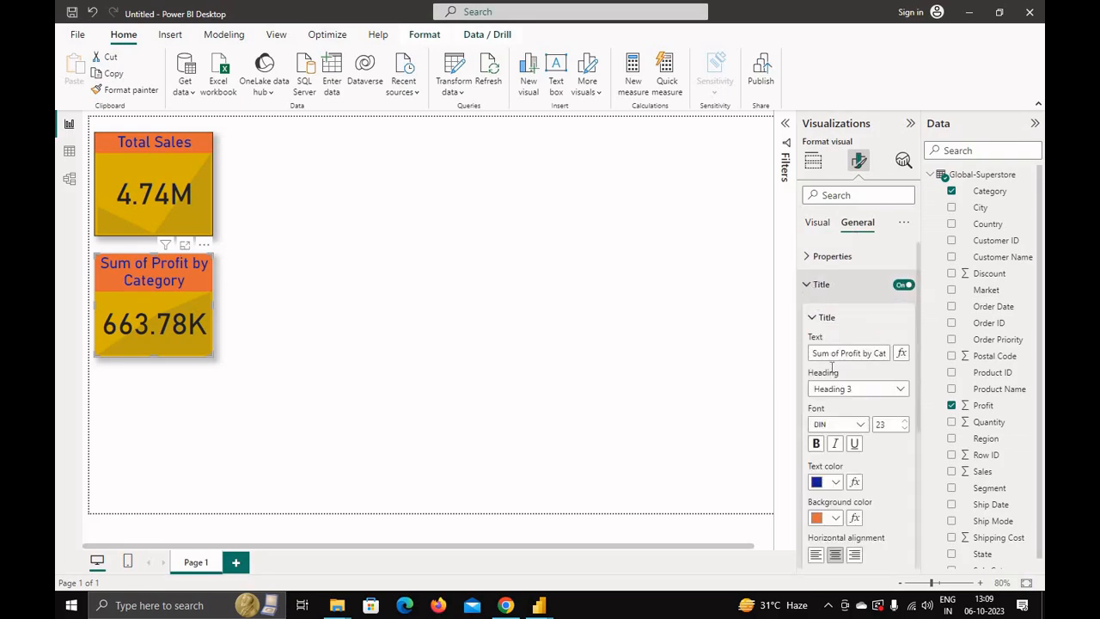
pyautogui.click(823, 356)
pyautogui.hotkey('ctrl', 'a')
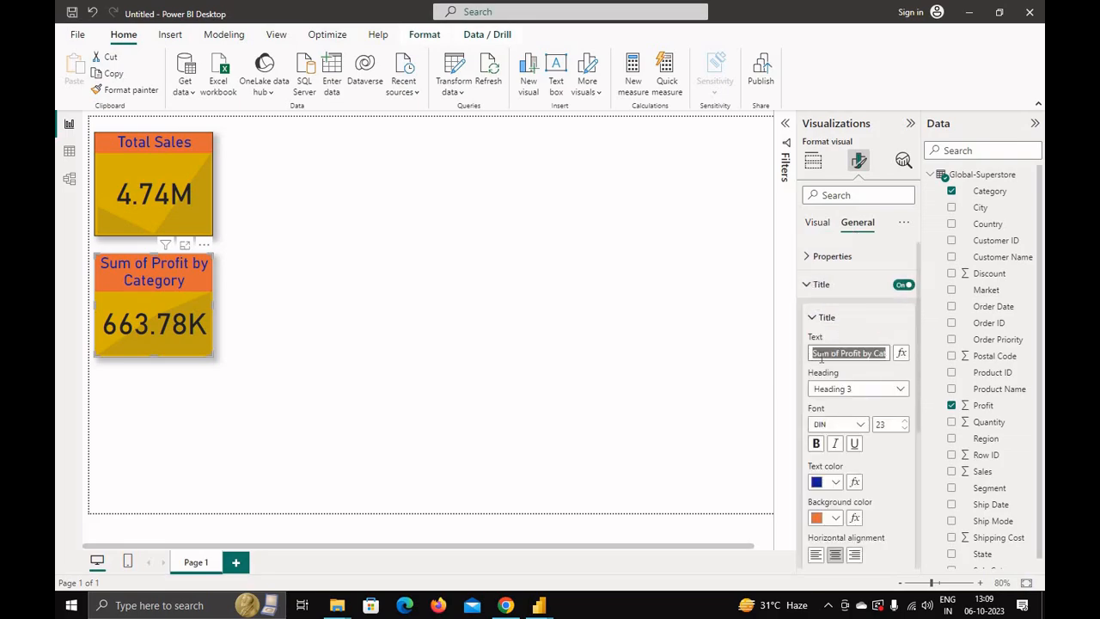
pyautogui.write('To')
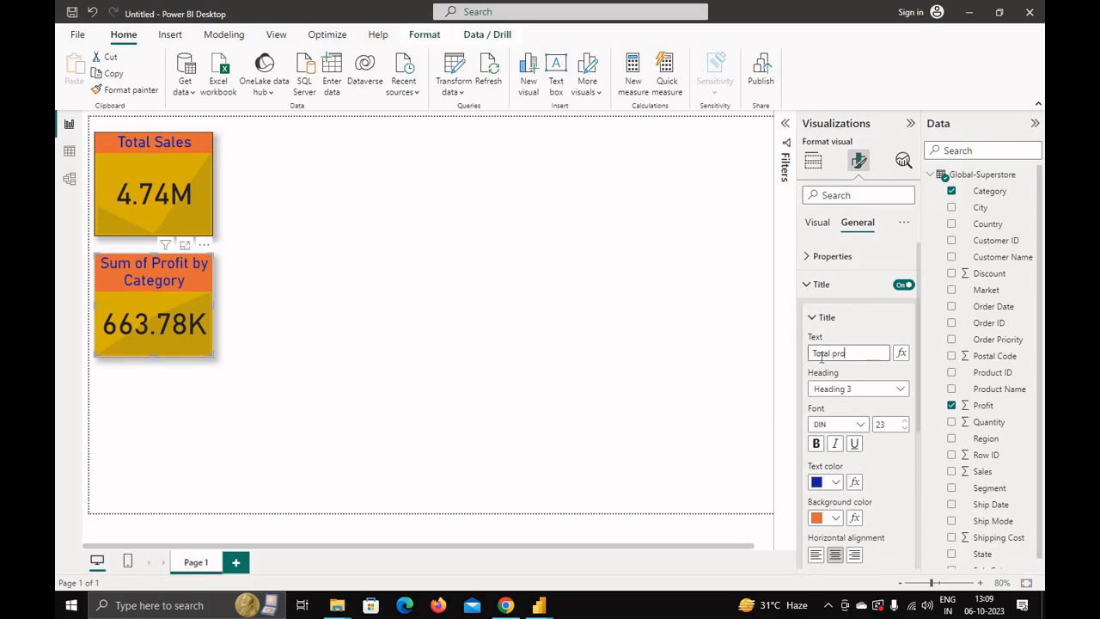
pyautogui.write('tal Profit')
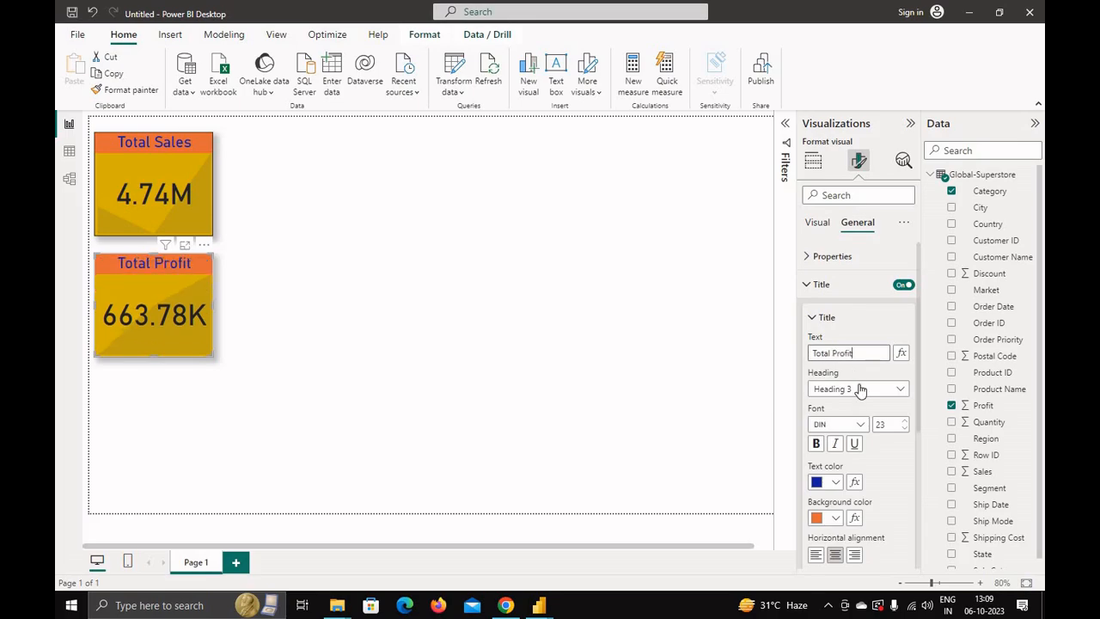
# Reduce the Total Profit title's font size to 20.
pyautogui.click(904, 427)
pyautogui.click(903, 428)
pyautogui.click(903, 428)
pyautogui.click(903, 428)
pyautogui.click(905, 422)
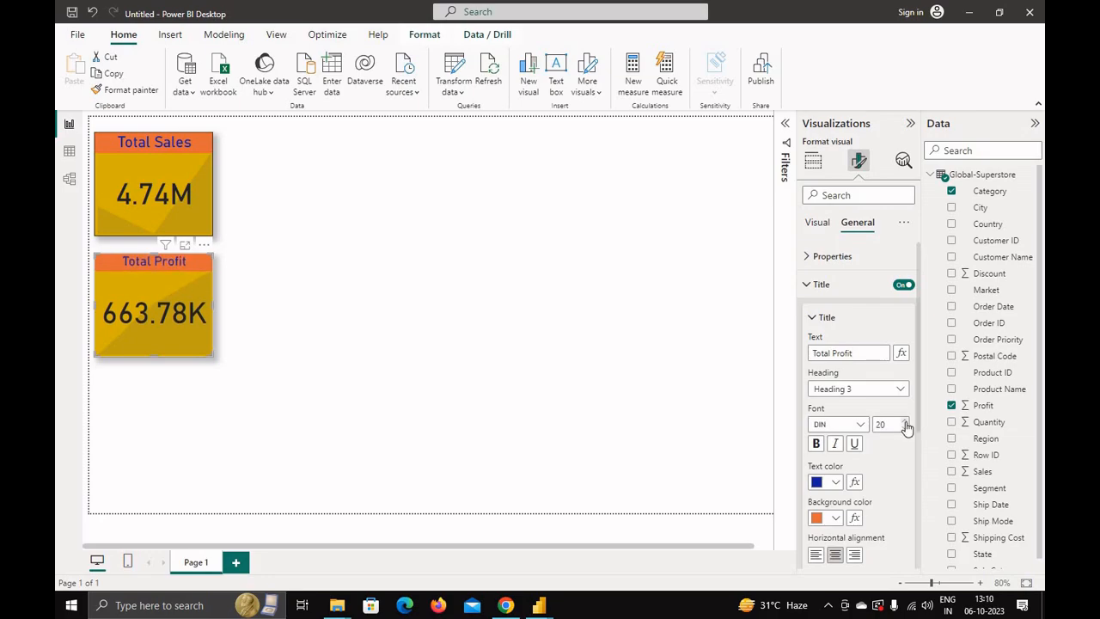
# Give the Total Profit title black text and a pink background.
pyautogui.click(835, 483)
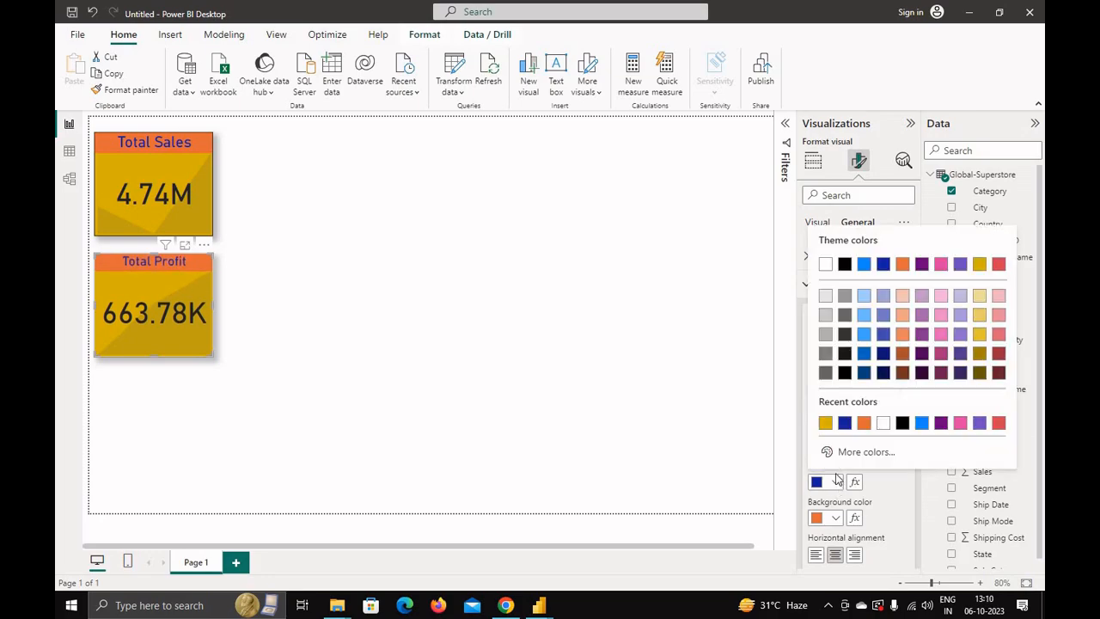
pyautogui.click(901, 422)
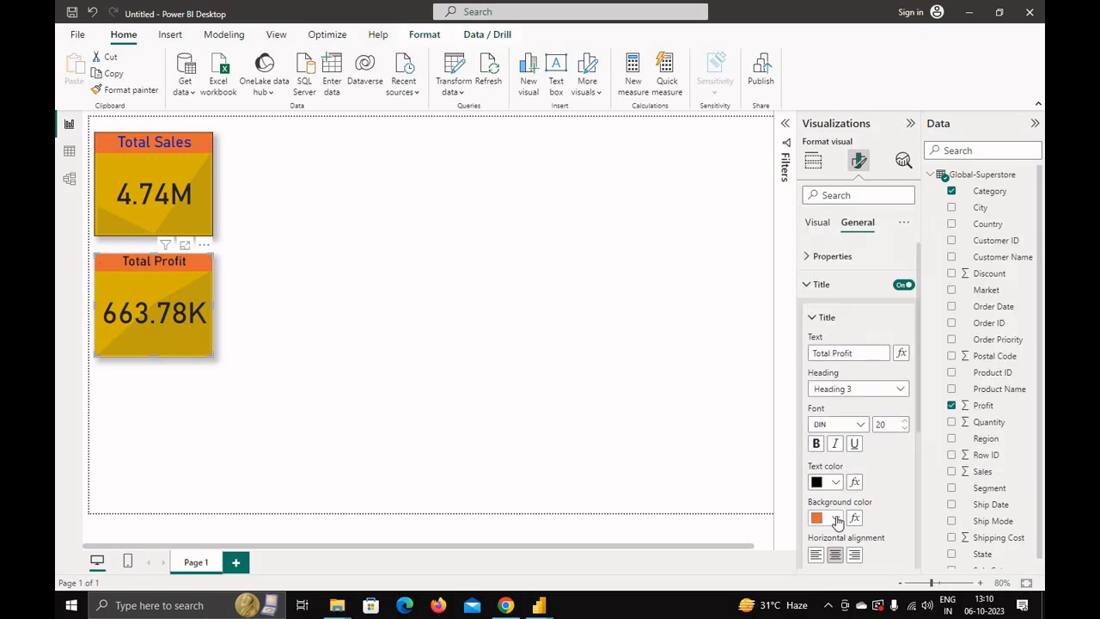
pyautogui.click(836, 518)
pyautogui.click(969, 426)
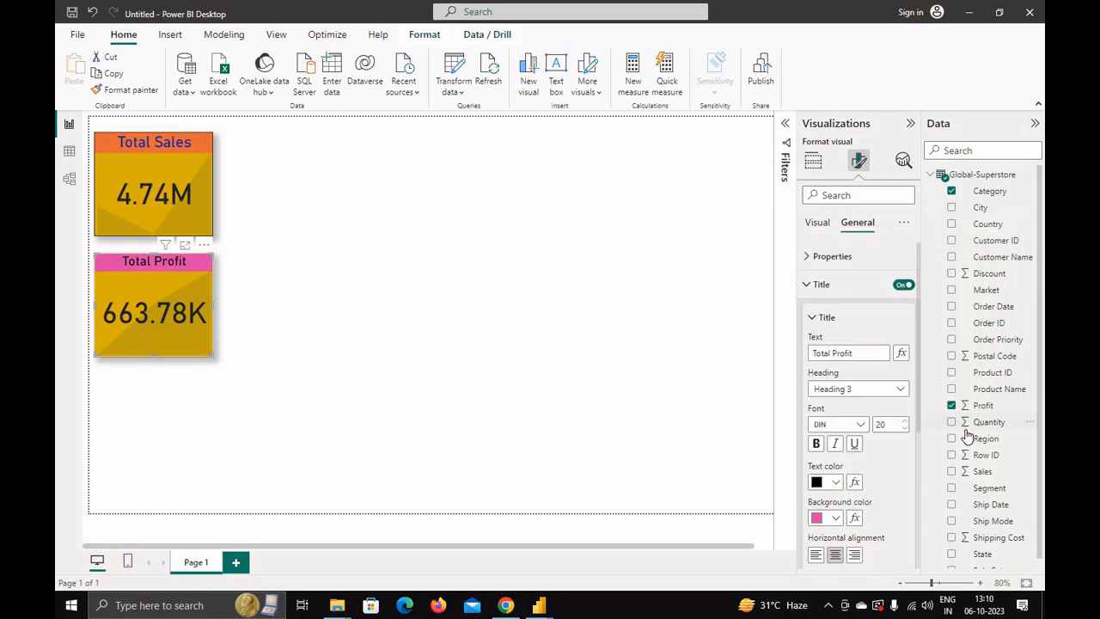
# Set the Total Profit visual's background colour to bright blue and deselect the visual.
pyautogui.click(817, 319)
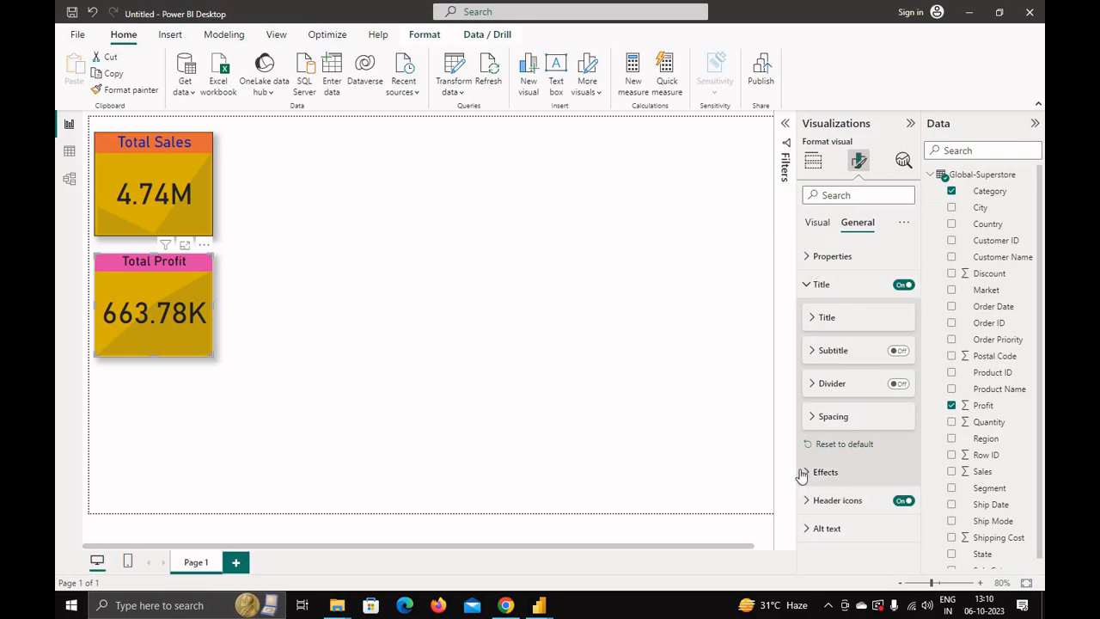
pyautogui.click(828, 470)
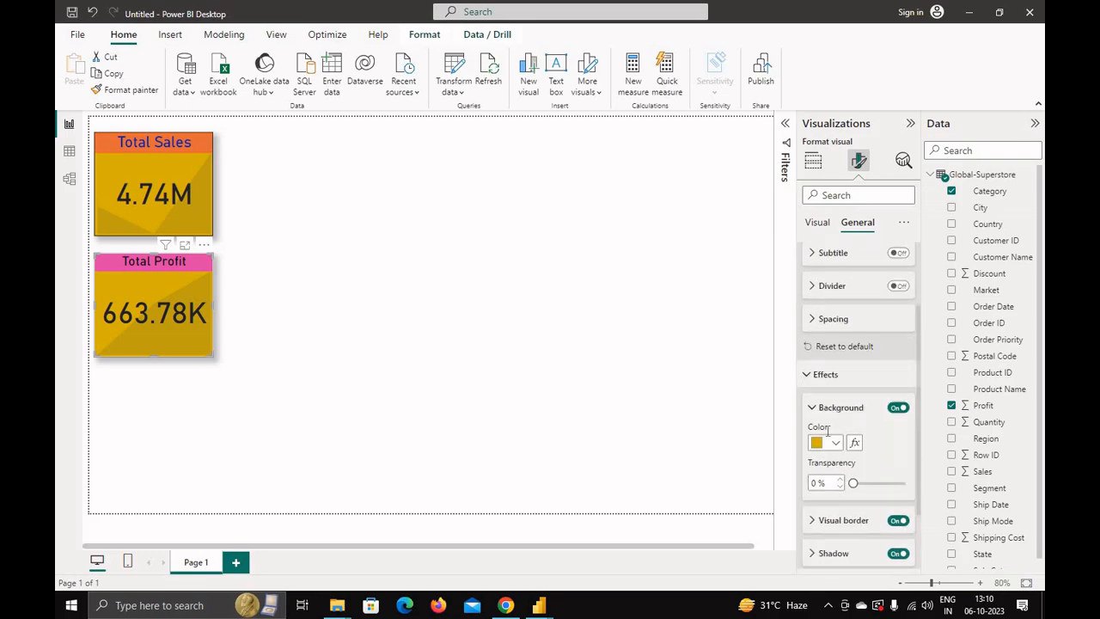
pyautogui.click(833, 448)
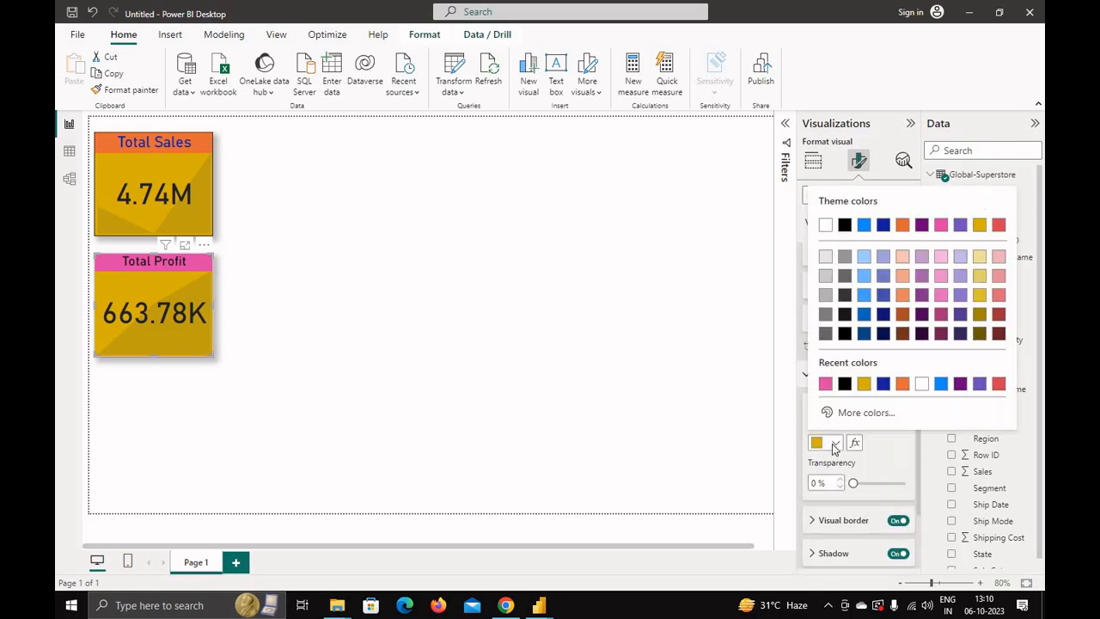
pyautogui.click(941, 384)
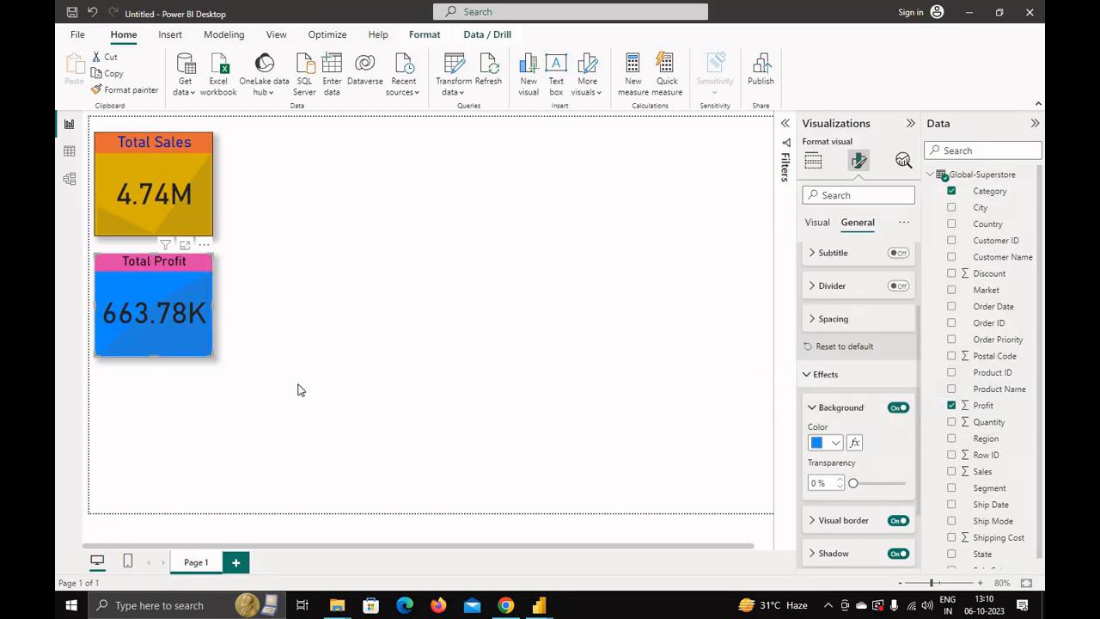
pyautogui.click(224, 421)
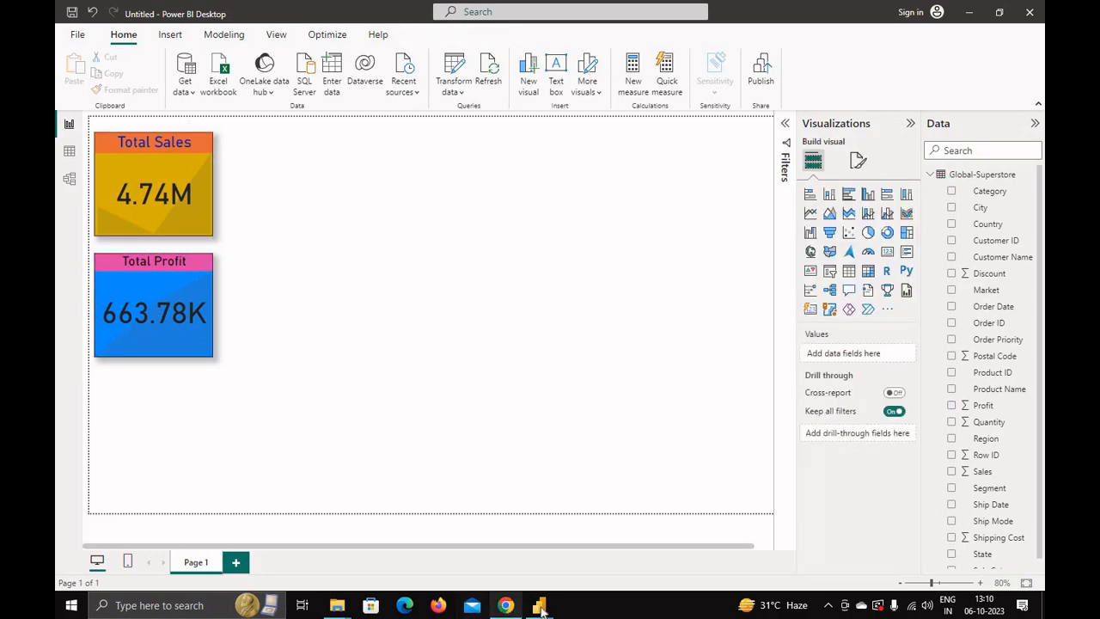
# Review the finished sales dashboard report, highlighting Office Supplies in its Sales by Country and Category chart.
pyautogui.moveTo(538, 604)
pyautogui.click(562, 566)
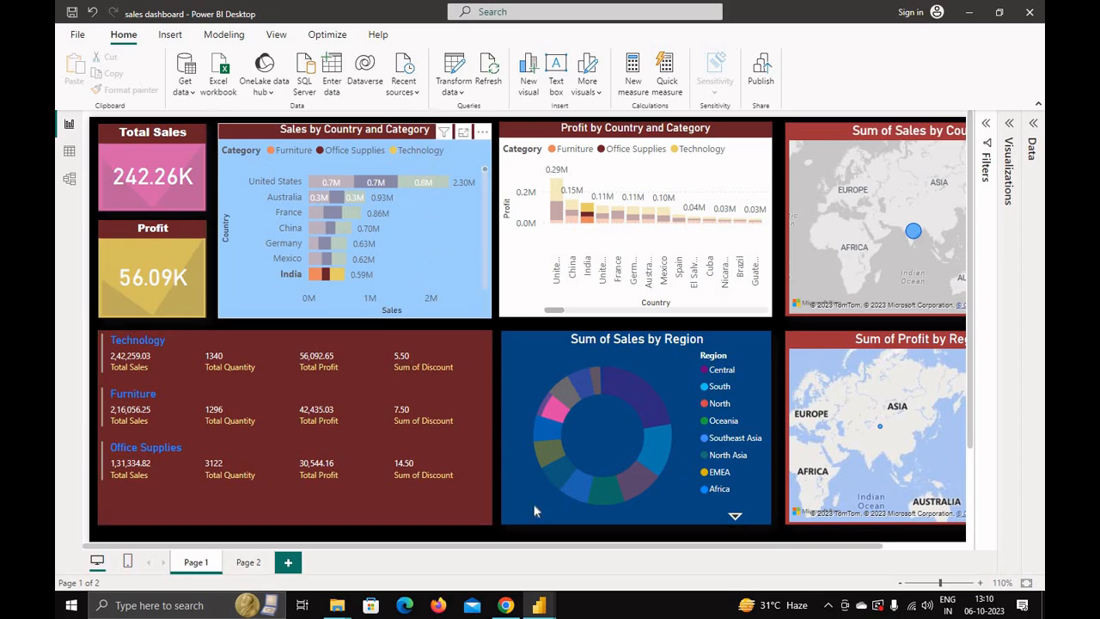
pyautogui.moveTo(542, 608)
pyautogui.click(464, 541)
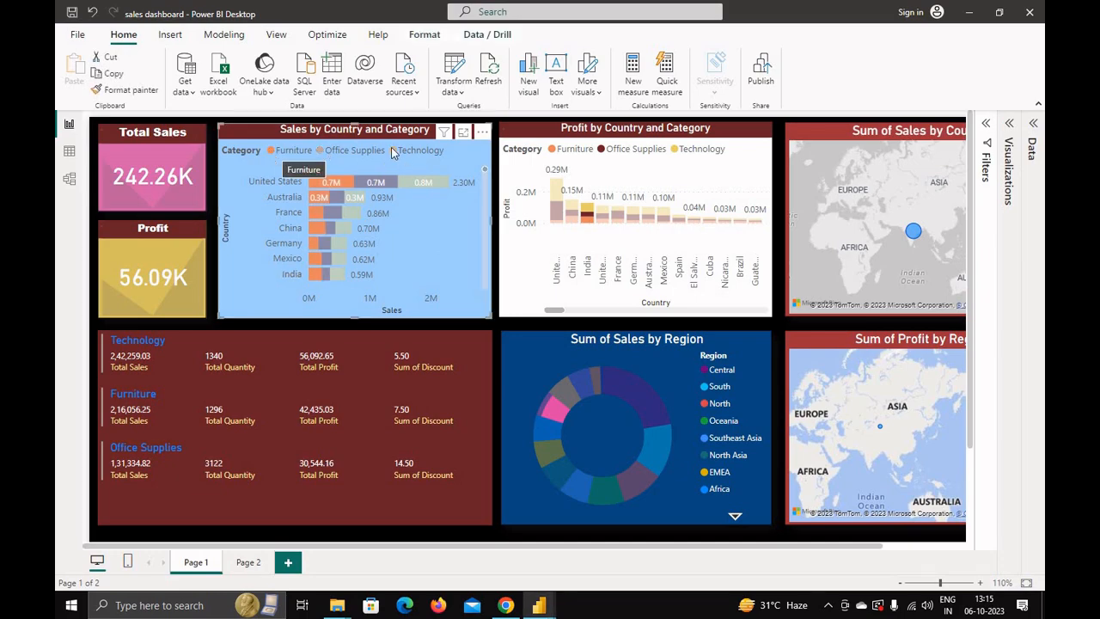
pyautogui.click(321, 151)
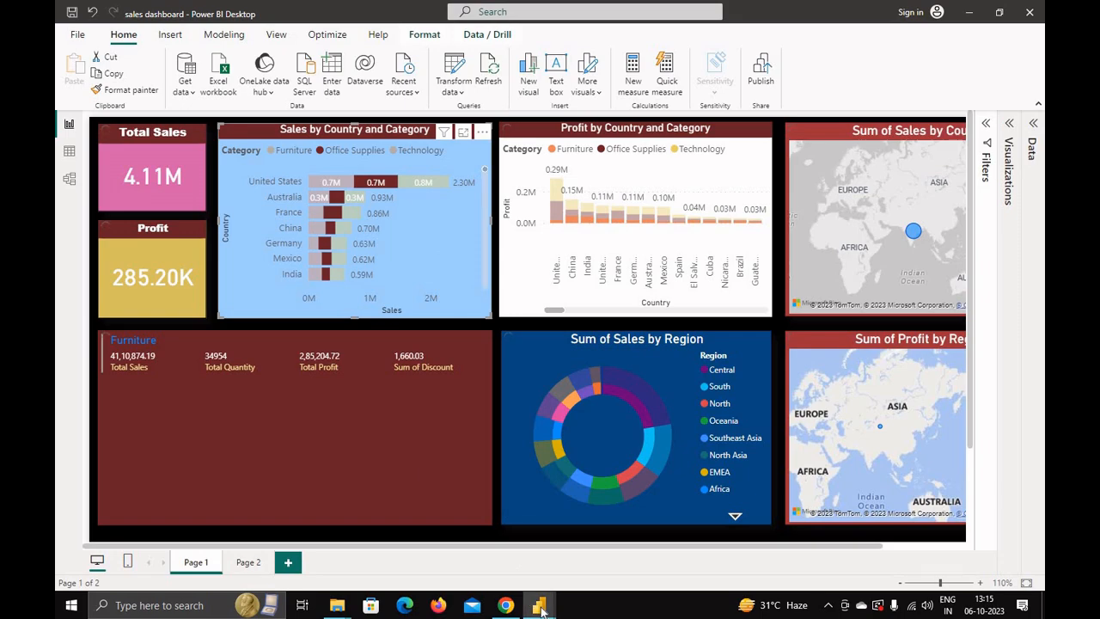
# Switch back to the Untitled report and move the empty stacked bar chart beside the Total Sales KPI.
pyautogui.moveTo(540, 607)
pyautogui.click(449, 539)
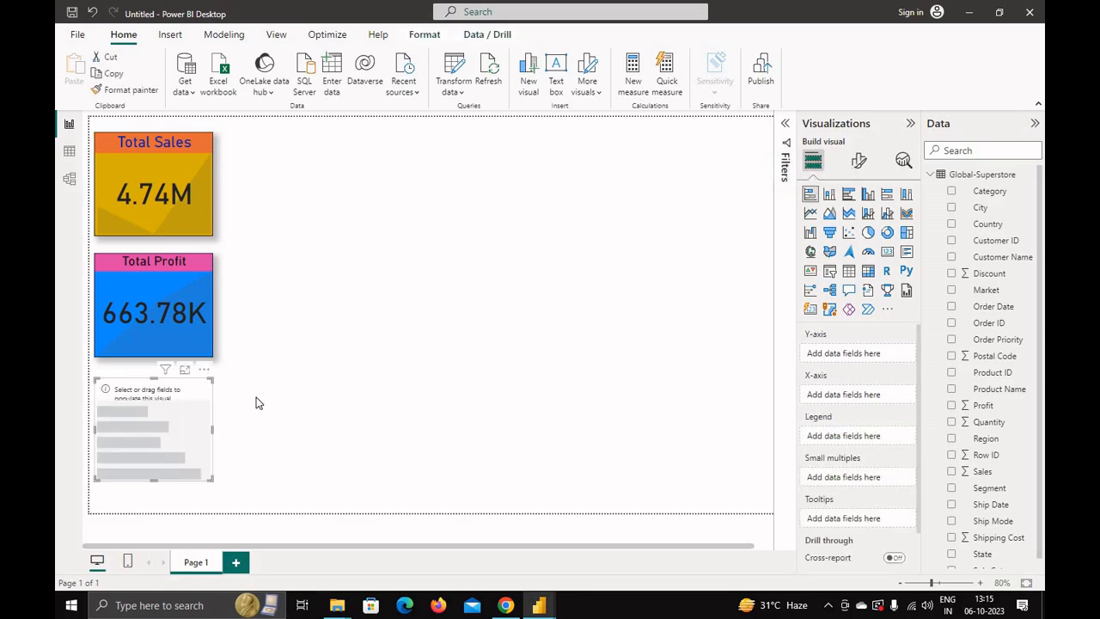
pyautogui.moveTo(135, 394); pyautogui.dragTo(263, 151)
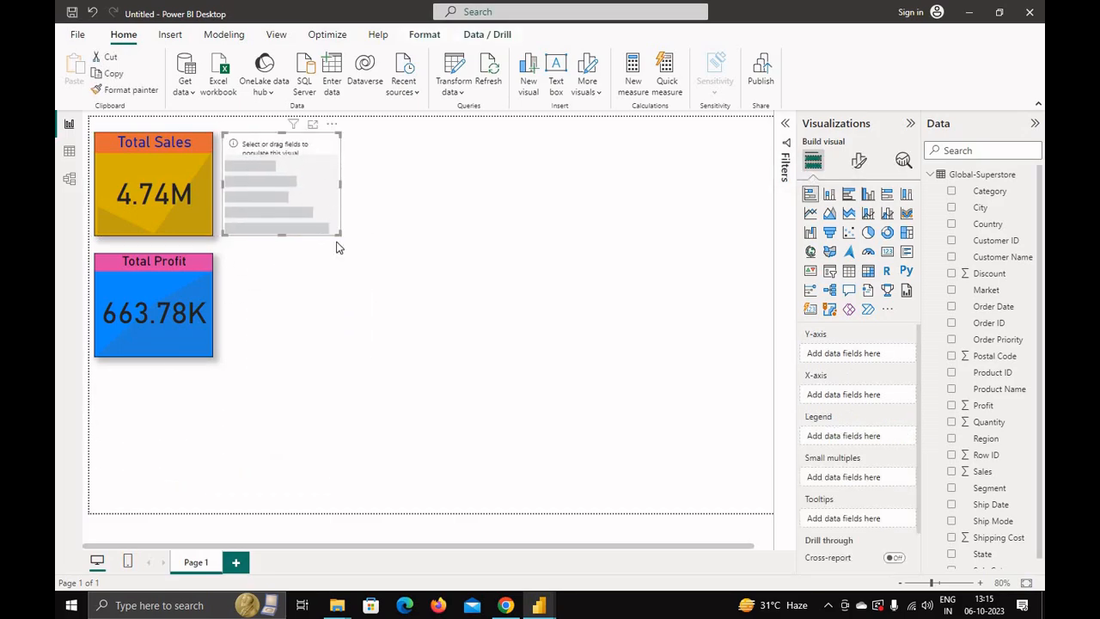
# Enlarge the empty stacked bar chart and populate it with Country on the Y-axis, Sales on the X-axis and Category as legend.
pyautogui.moveTo(340, 234); pyautogui.dragTo(444, 354)
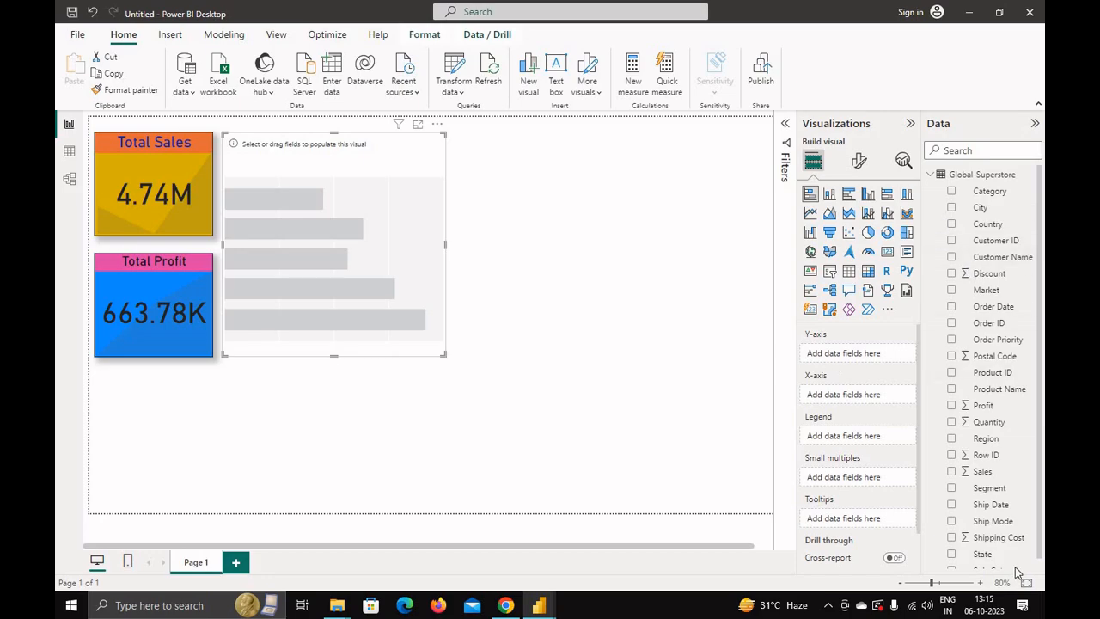
pyautogui.click(952, 225)
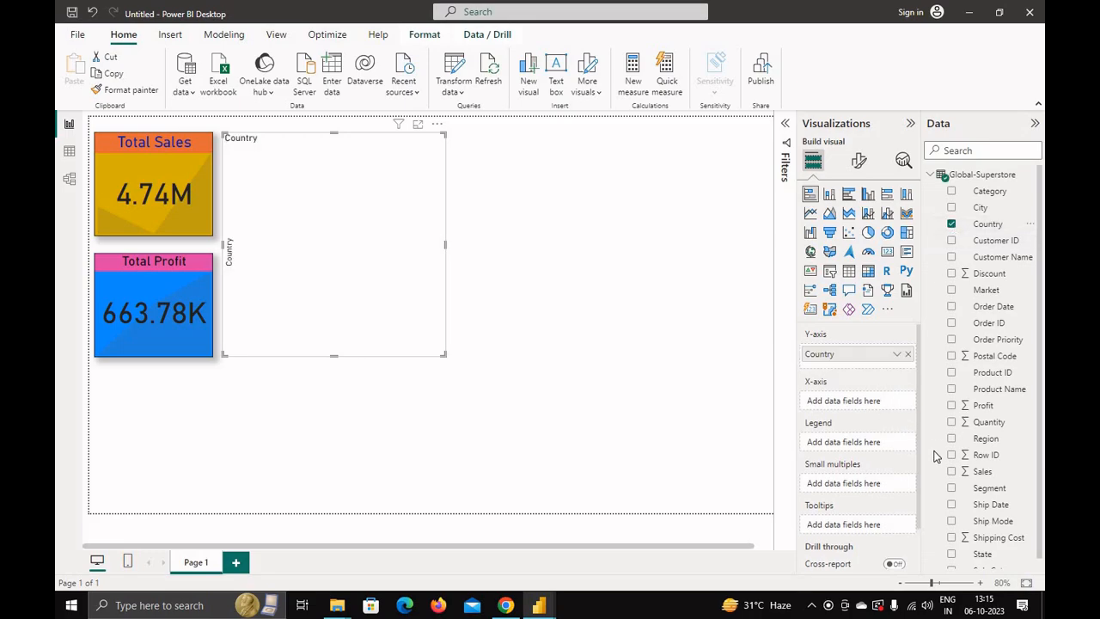
pyautogui.click(951, 472)
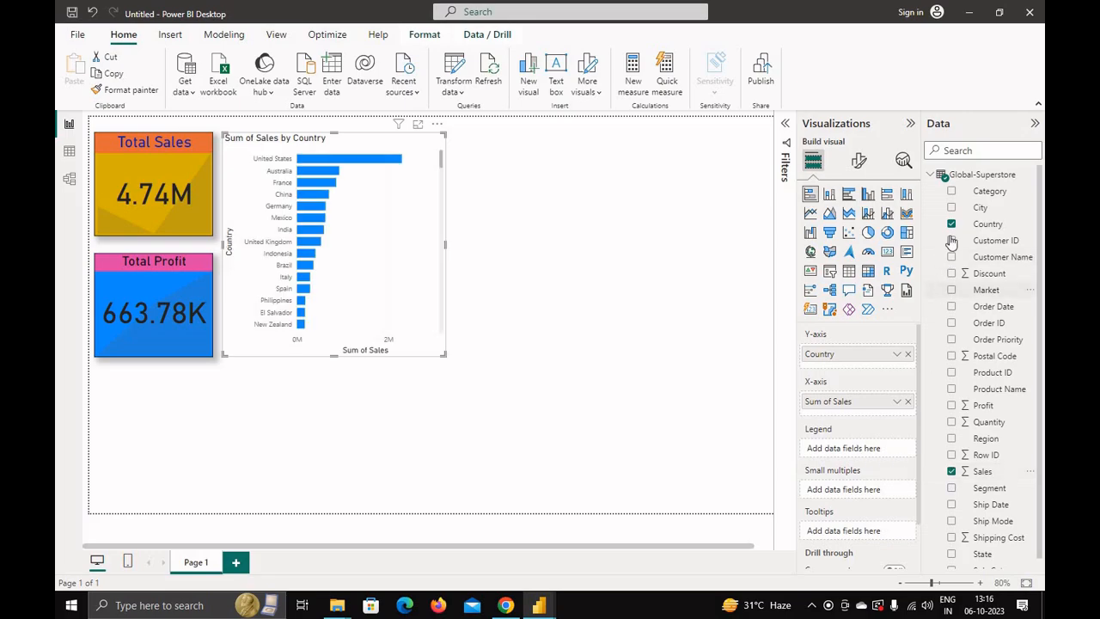
pyautogui.click(951, 192)
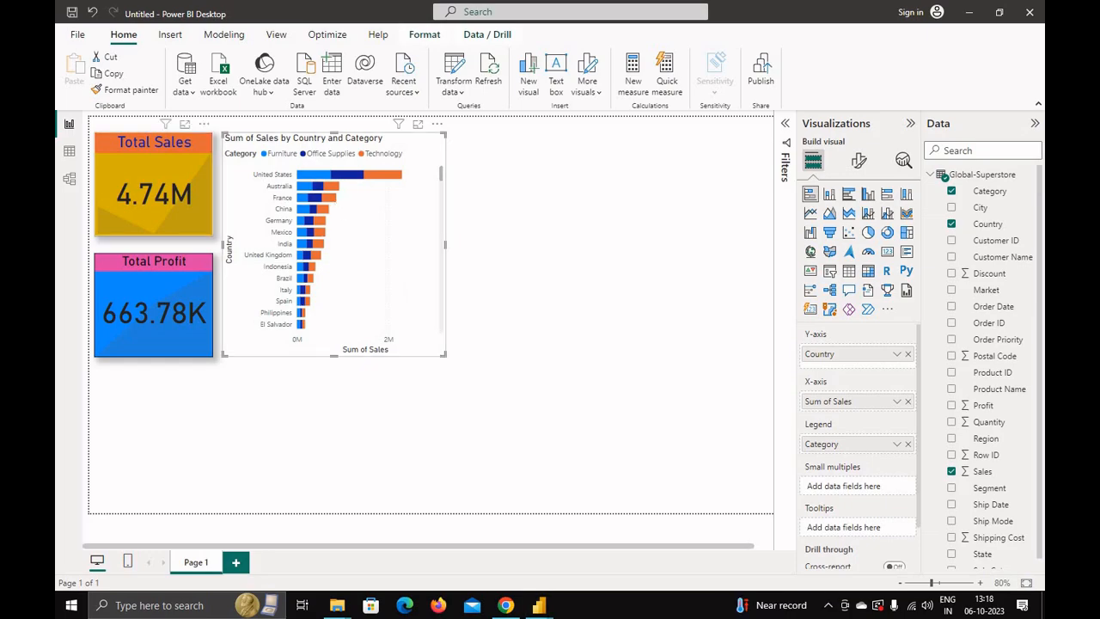
# Shorten the Total Sales and Total Profit KPIs and move Total Profit up directly beneath Total Sales.
pyautogui.click(152, 230)
pyautogui.moveTo(152, 235); pyautogui.dragTo(153, 211)
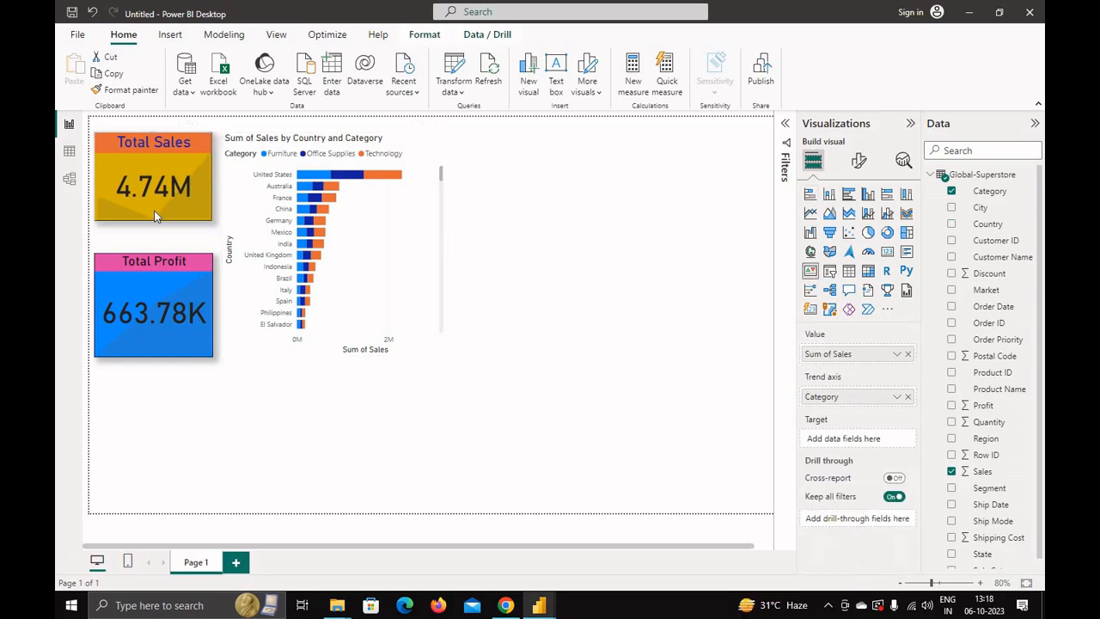
pyautogui.moveTo(132, 258); pyautogui.dragTo(129, 223)
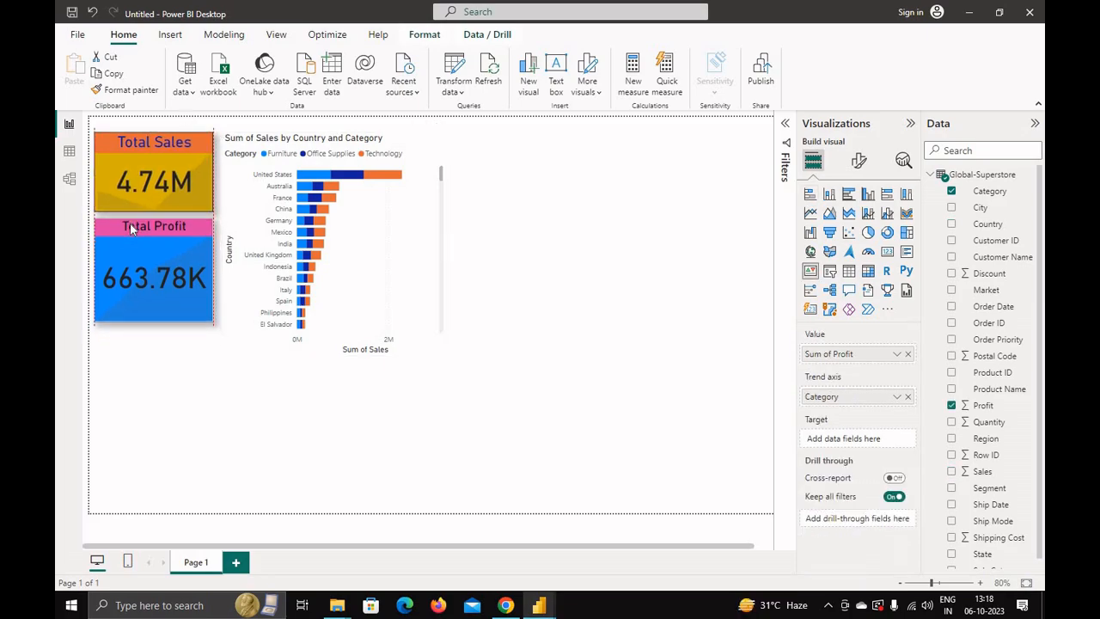
pyautogui.moveTo(152, 318); pyautogui.dragTo(152, 301)
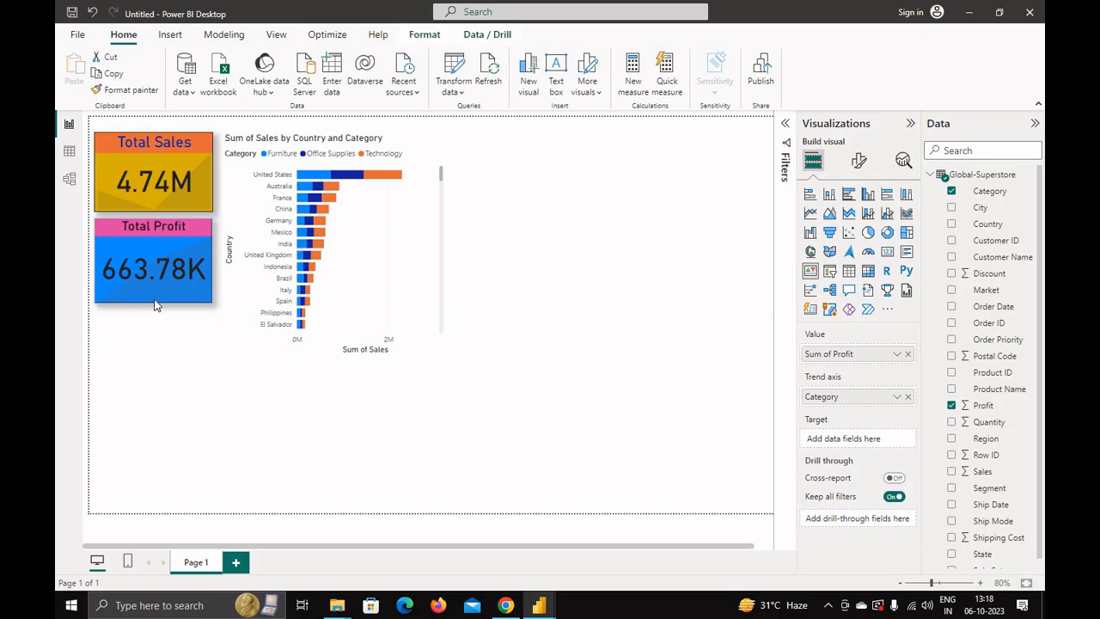
# Reduce the bar chart's height to align with the bottom of the Total Profit KPI and make it slightly narrower.
pyautogui.click(357, 294)
pyautogui.moveTo(345, 351); pyautogui.dragTo(334, 301)
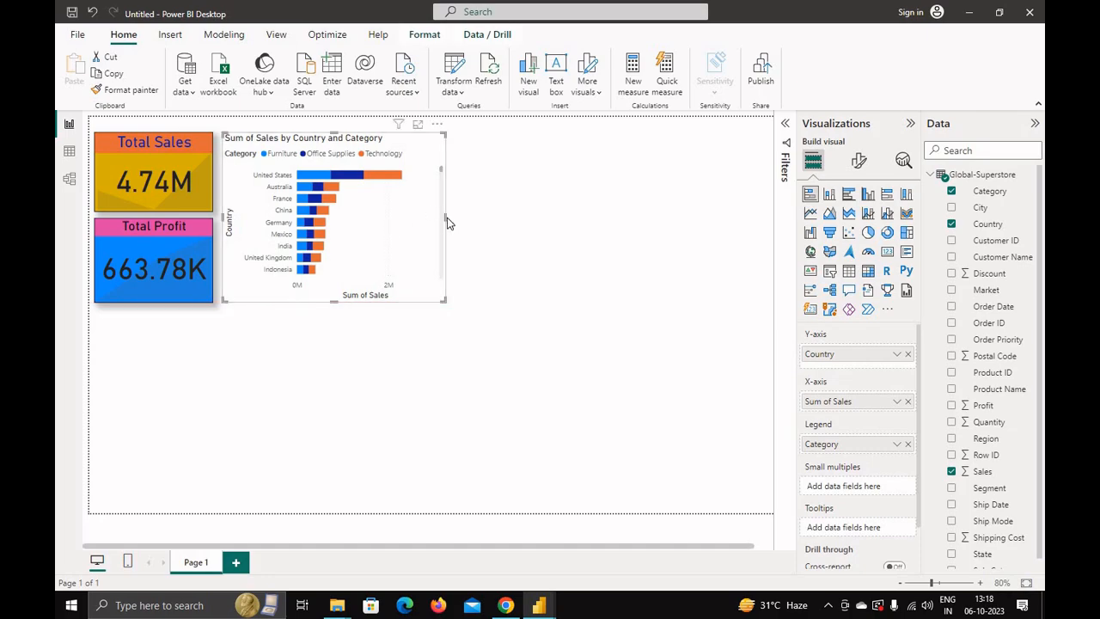
pyautogui.click(448, 218)
pyautogui.click(437, 221)
pyautogui.moveTo(444, 220); pyautogui.dragTo(416, 216)
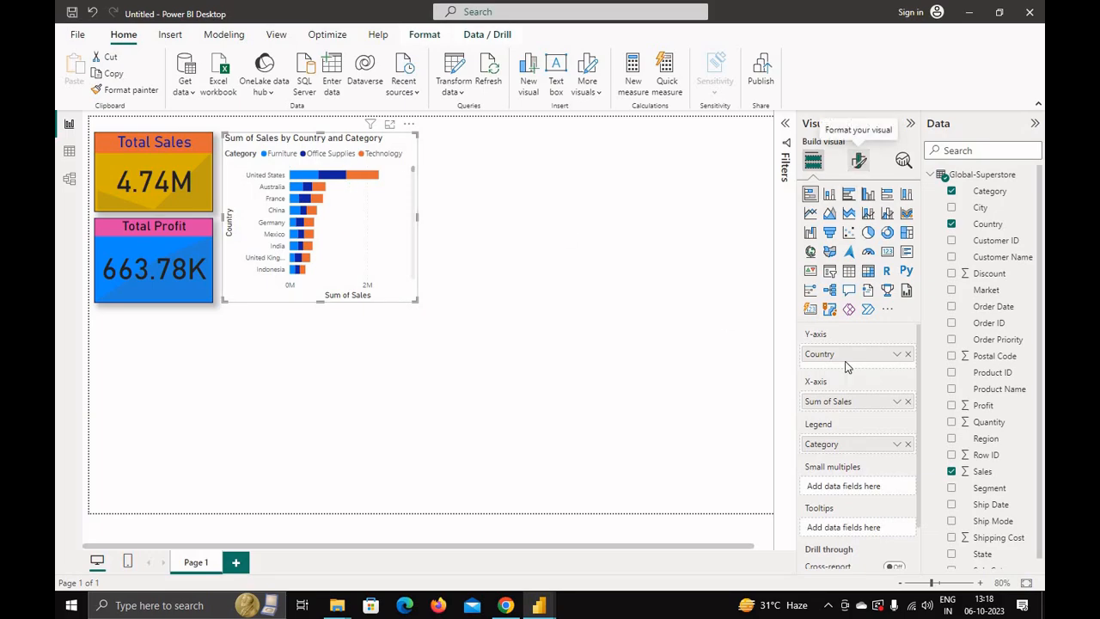
# Format the bar chart's Y-axis values with pink text at font size 10.
pyautogui.click(859, 162)
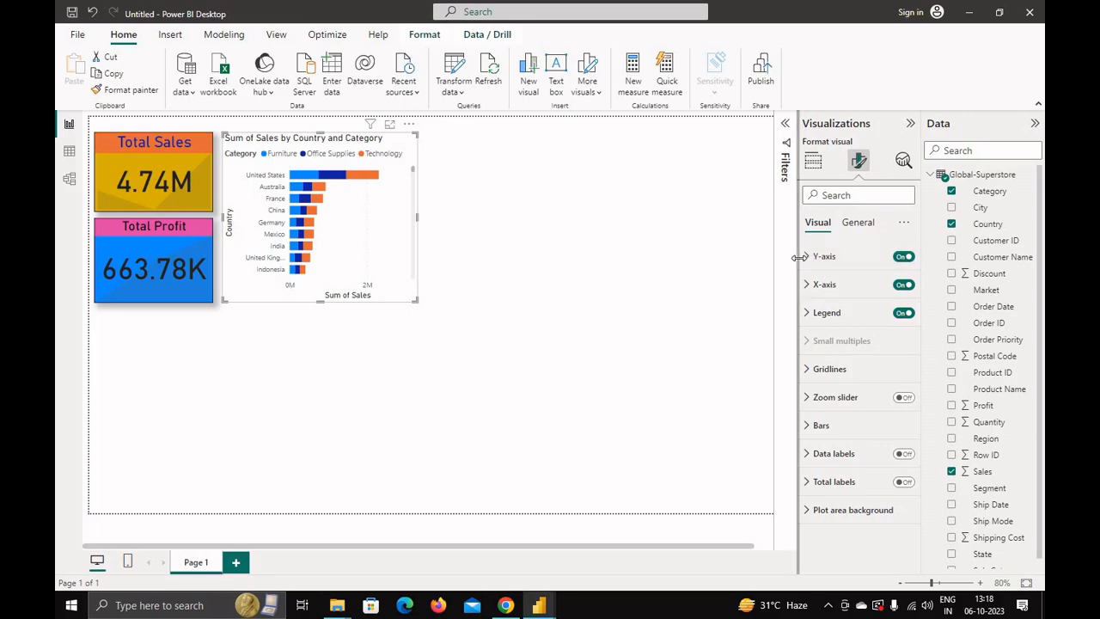
pyautogui.click(811, 257)
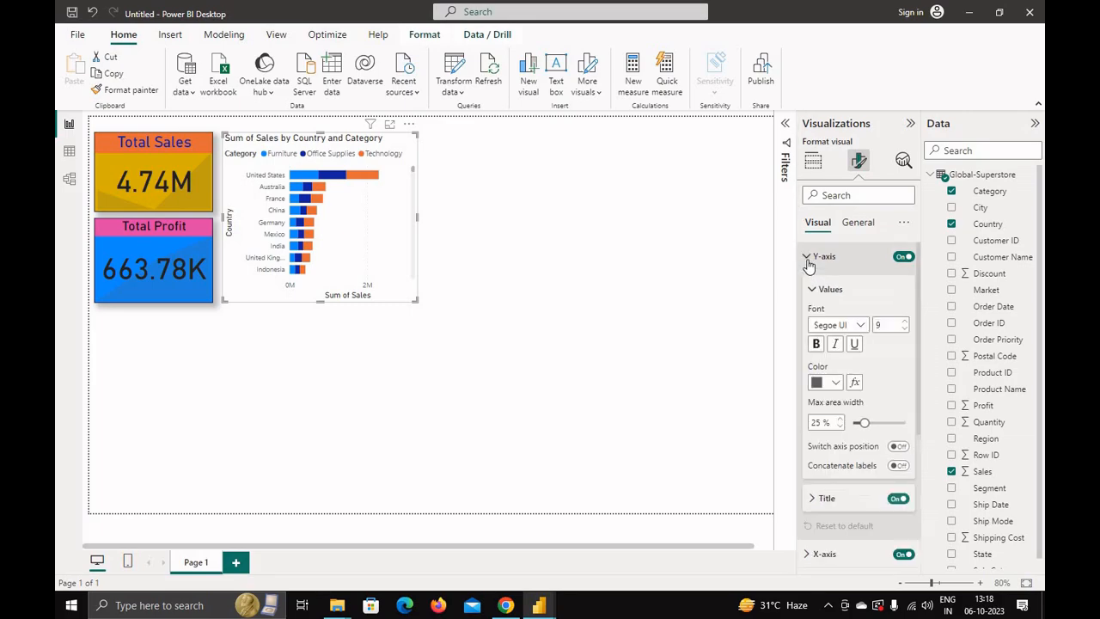
pyautogui.click(904, 329)
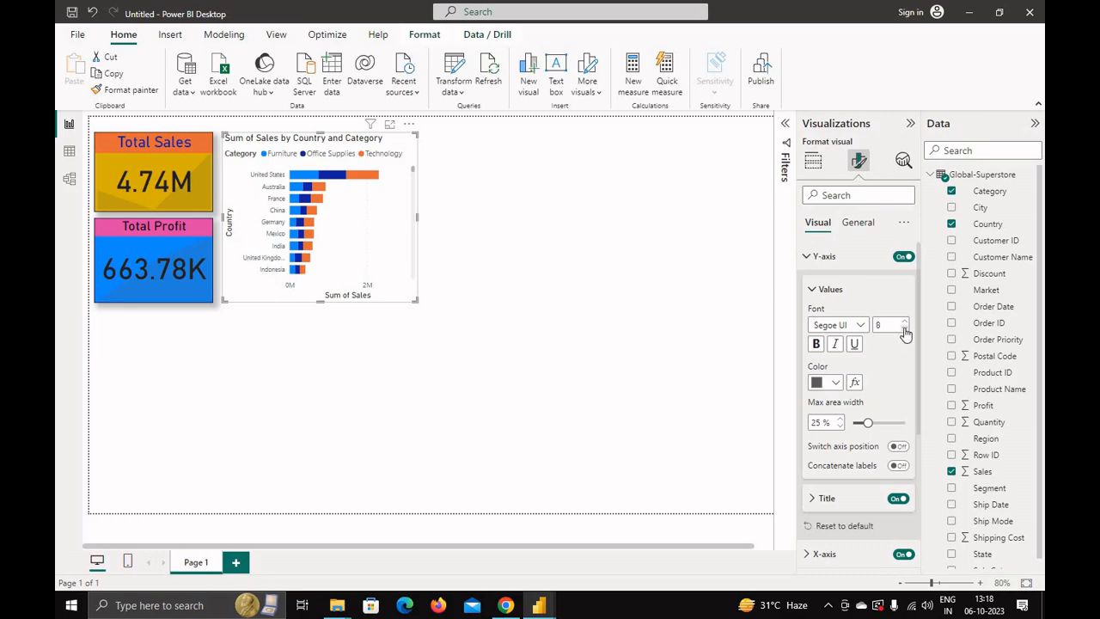
pyautogui.click(835, 382)
pyautogui.click(847, 320)
pyautogui.write('12')
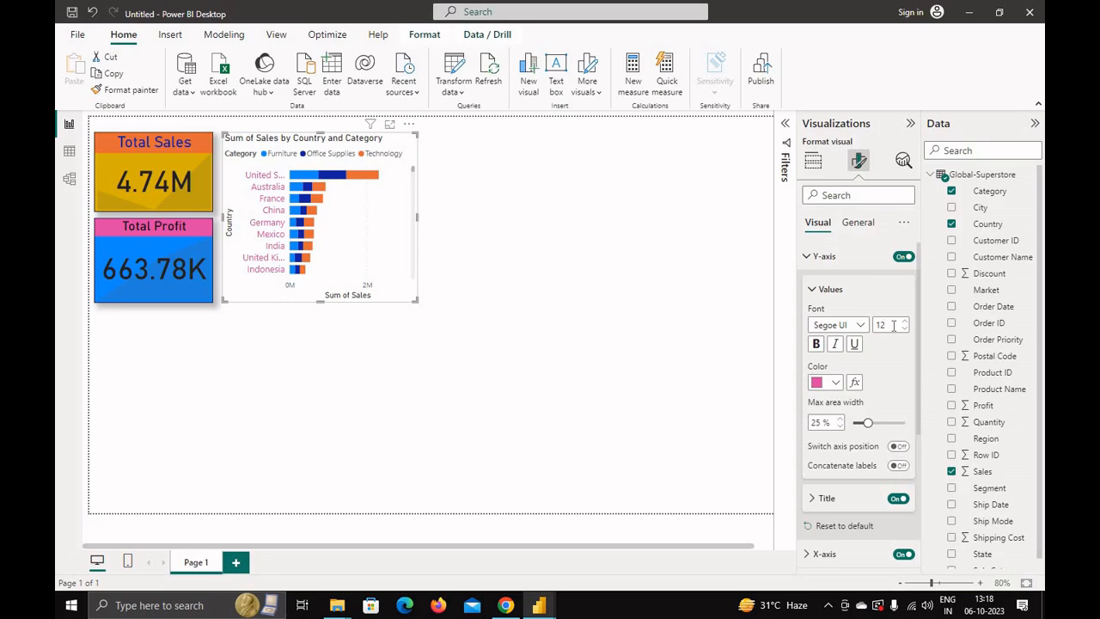
pyautogui.press('BackSpace')
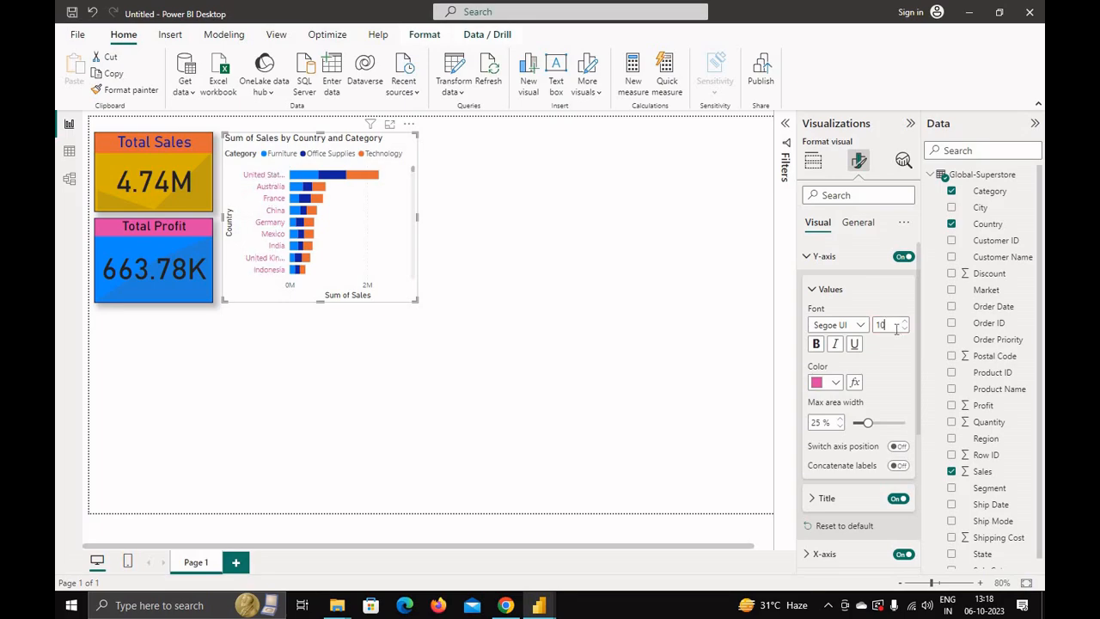
pyautogui.click(809, 259)
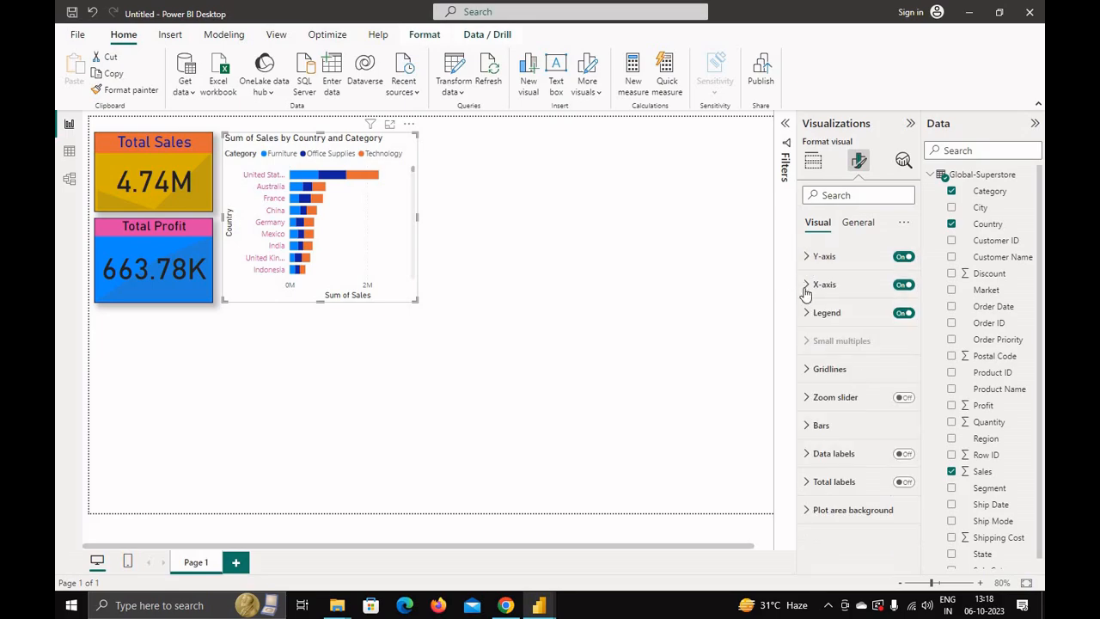
# Set the colour of the bar chart's X-axis values to dark blue.
pyautogui.click(816, 288)
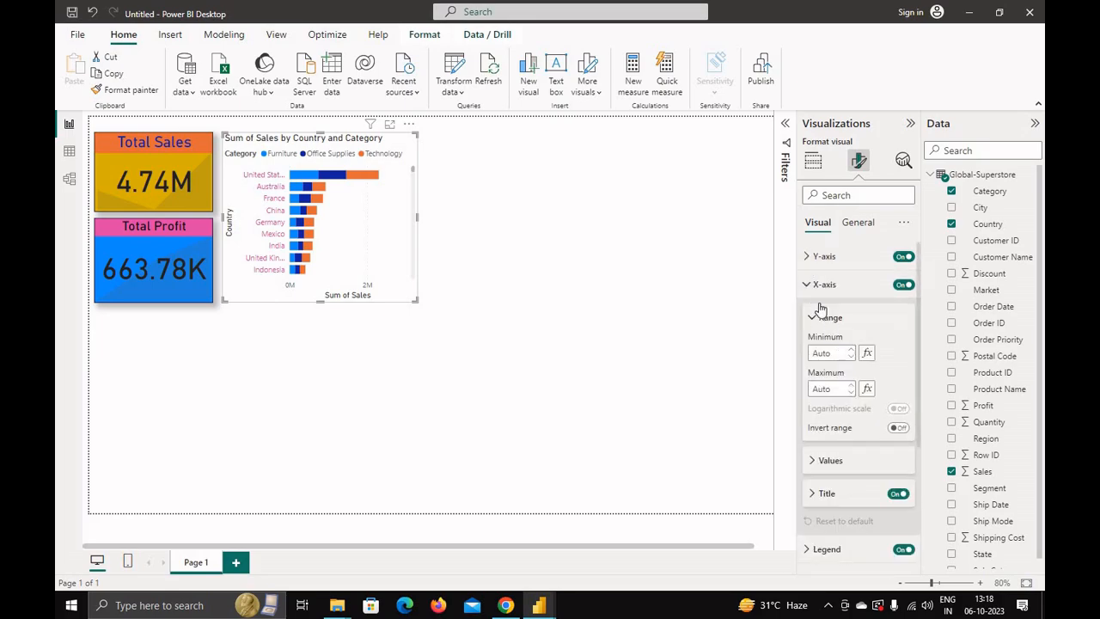
pyautogui.click(821, 461)
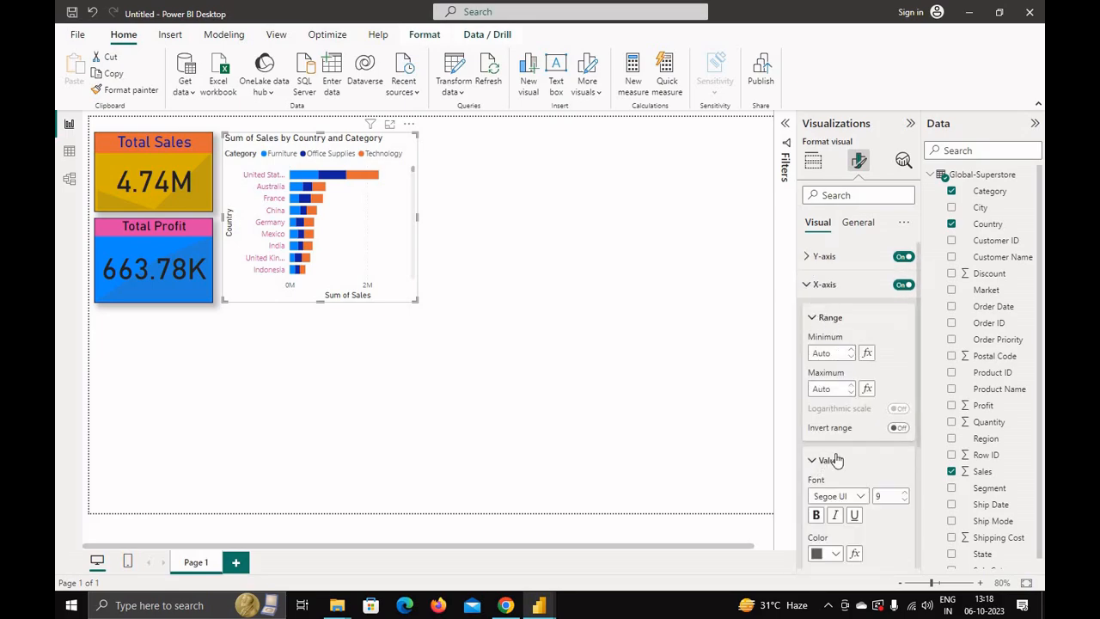
pyautogui.scroll(-1, 860, 429)
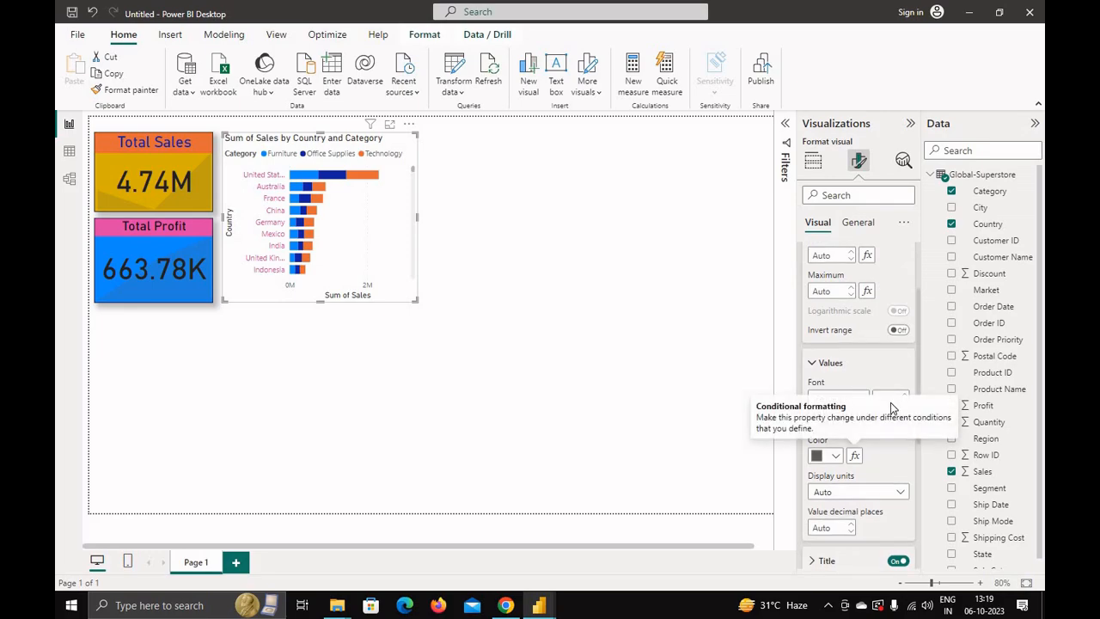
pyautogui.click(835, 455)
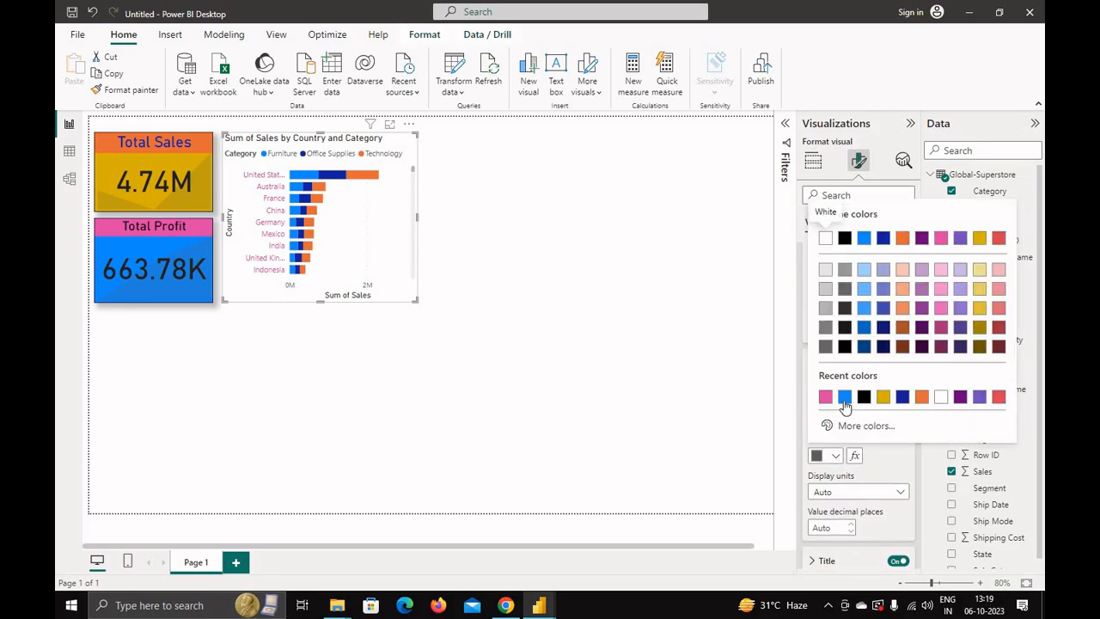
pyautogui.click(902, 399)
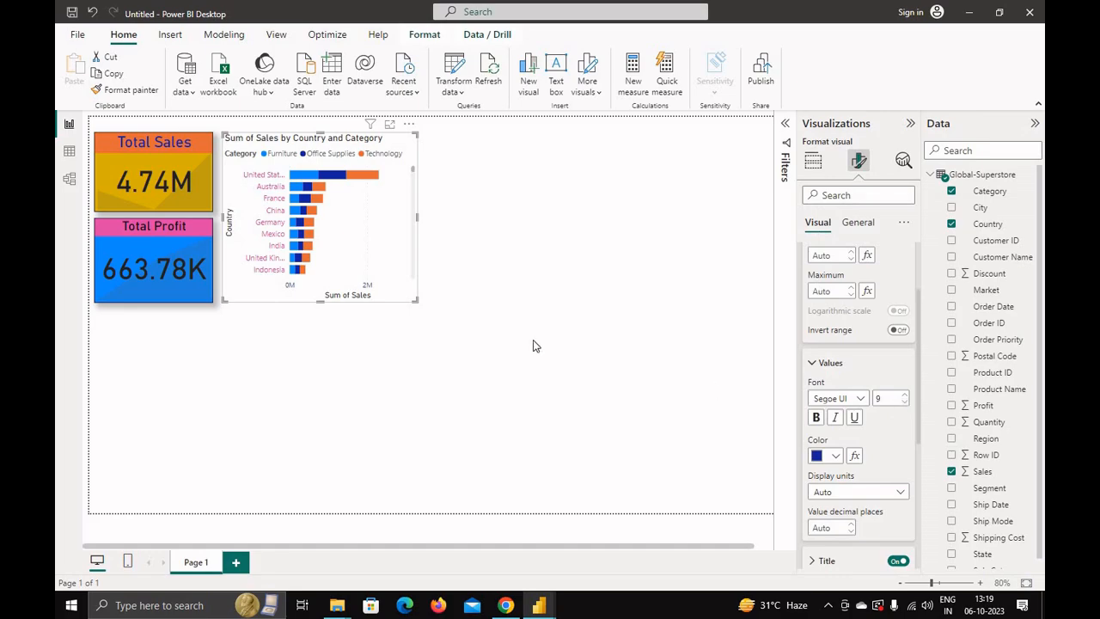
# Look through the X-axis title and legend options, and turn on data labels for the bar chart.
pyautogui.scroll(-2, 834, 478)
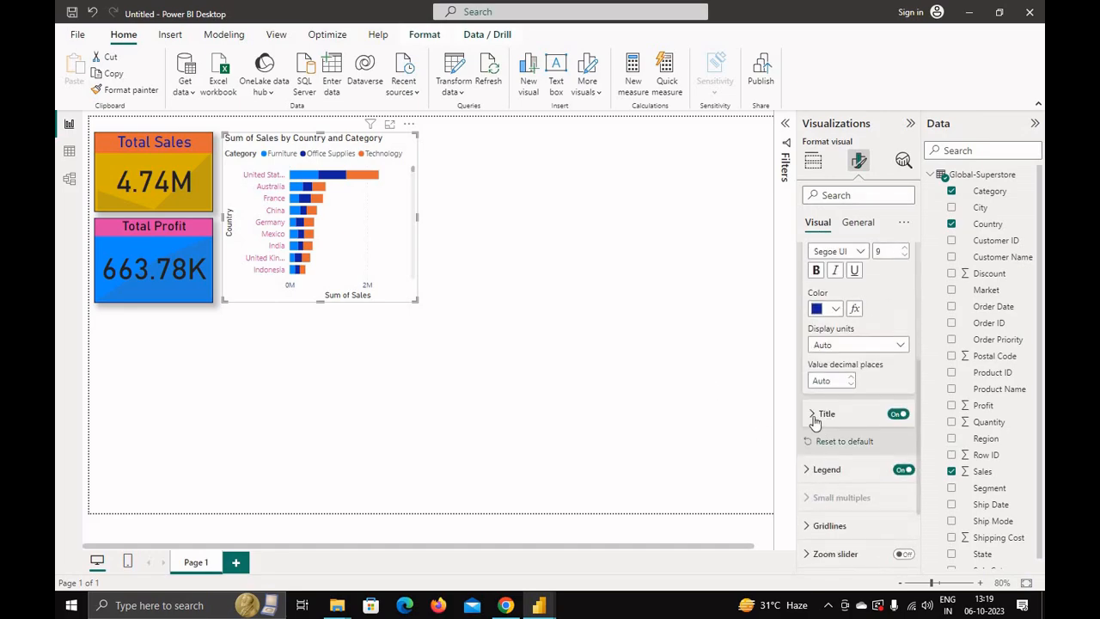
pyautogui.click(812, 416)
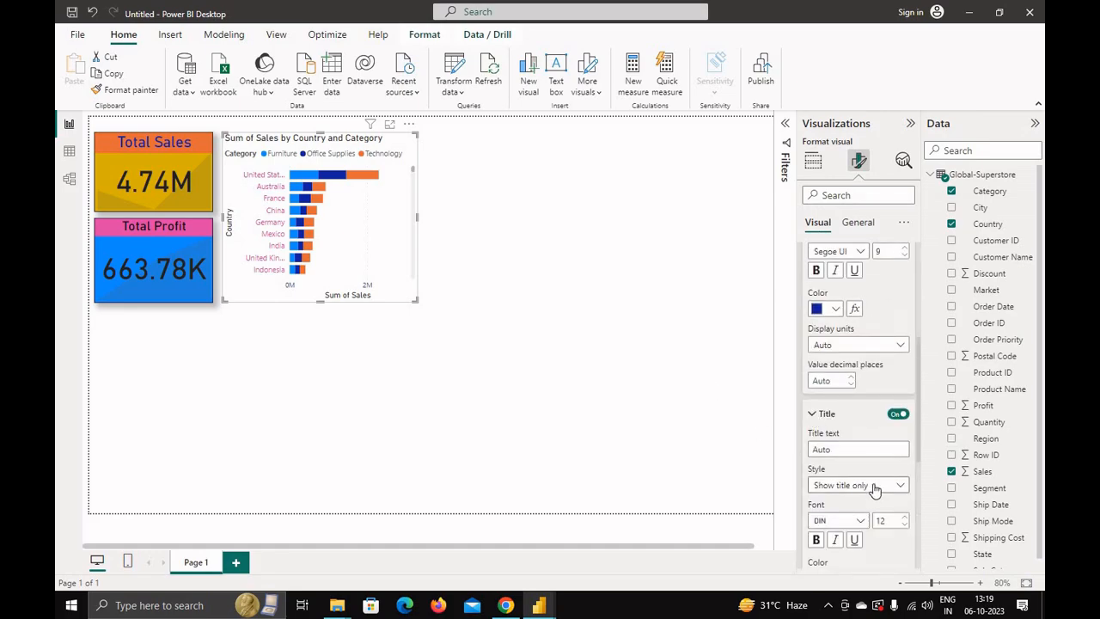
pyautogui.scroll(-1, 869, 486)
pyautogui.scroll(-1, 870, 485)
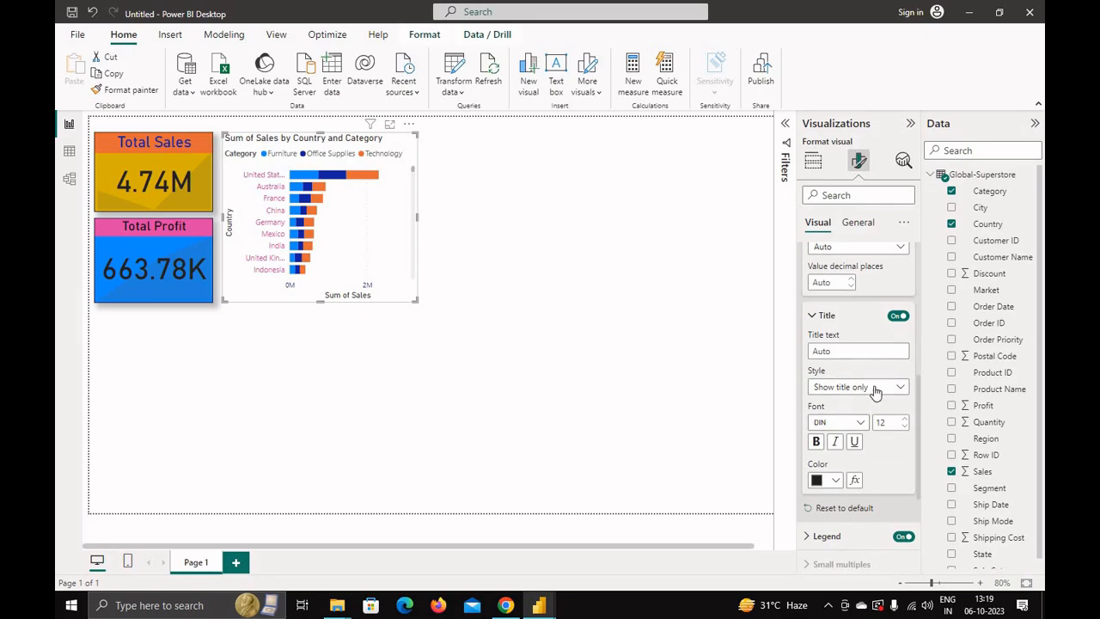
pyautogui.scroll(-2, 859, 468)
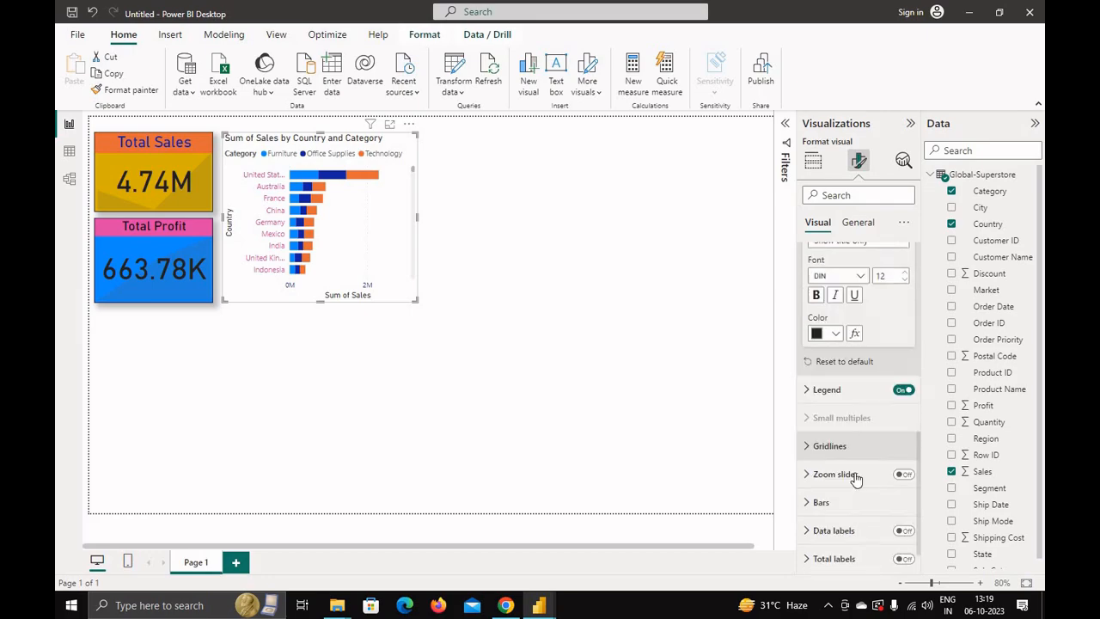
pyautogui.click(812, 389)
pyautogui.scroll(-3, 855, 447)
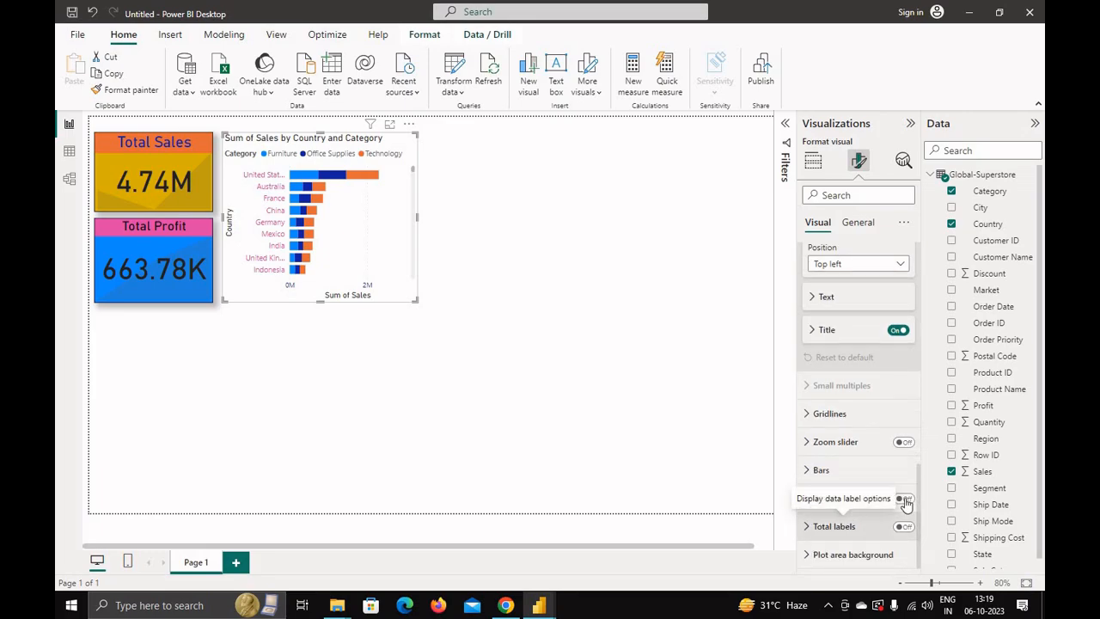
pyautogui.click(904, 499)
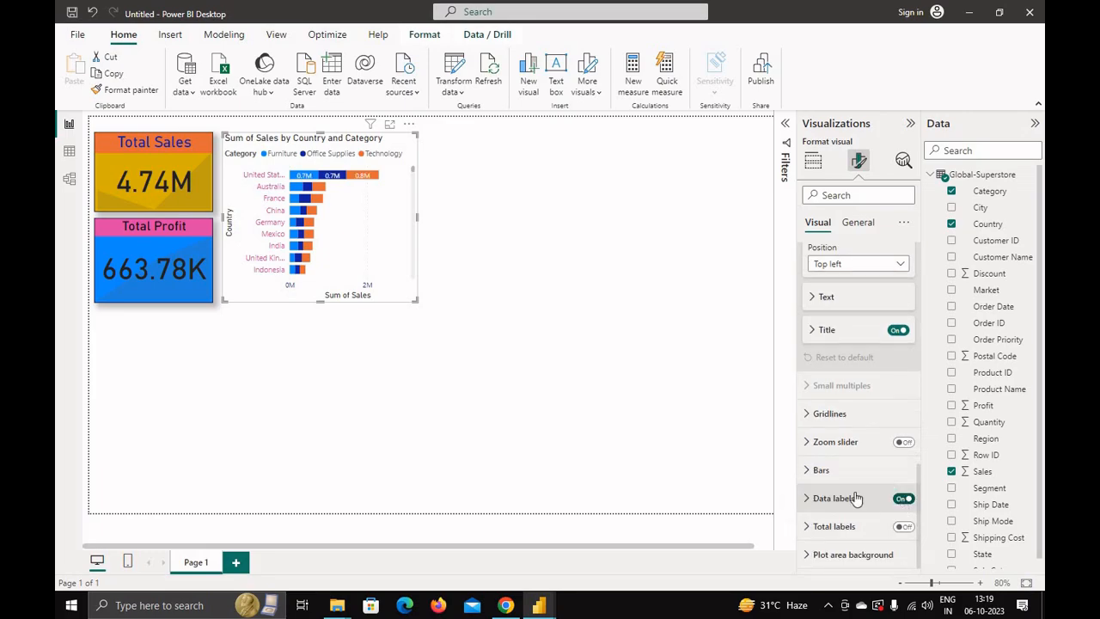
# Set the bar colours to pink for Furniture, dark blue for Office Supplies and red for Technology.
pyautogui.click(816, 471)
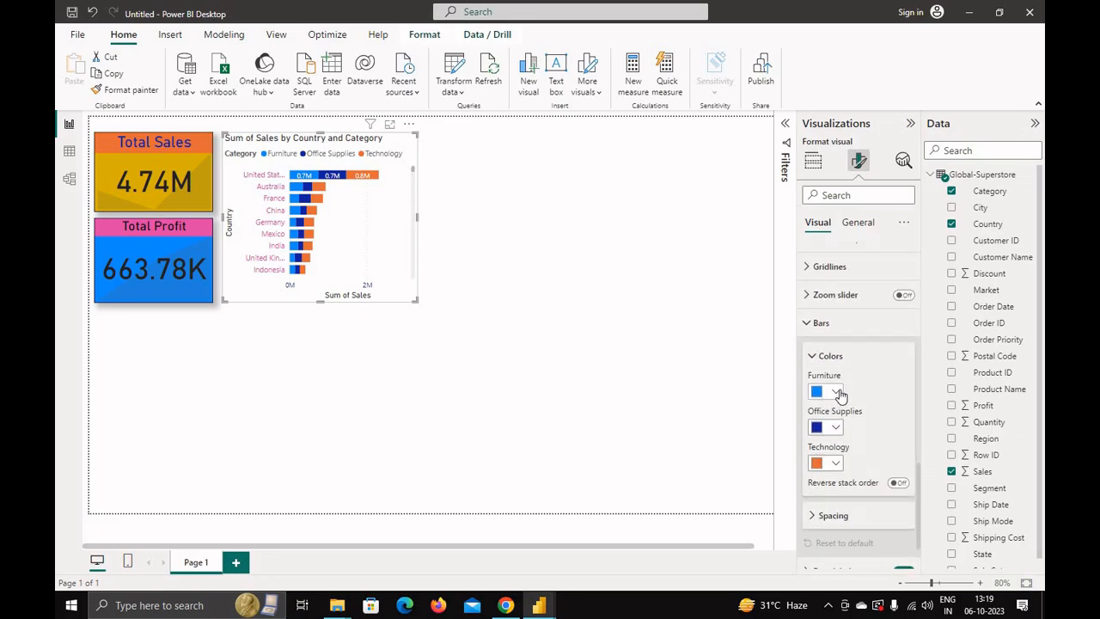
pyautogui.click(835, 394)
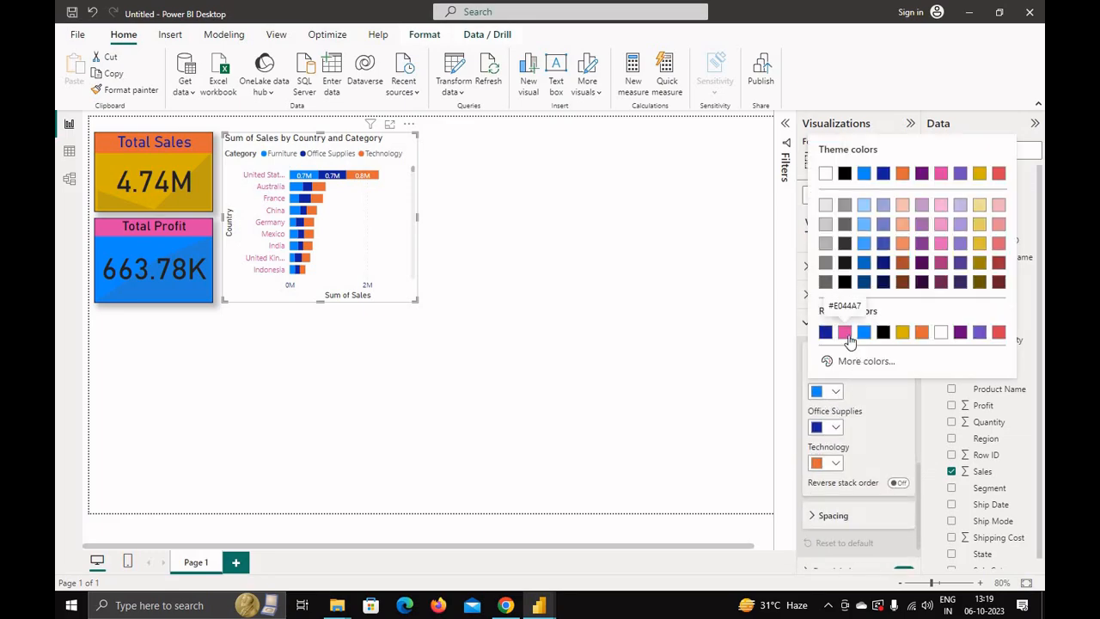
pyautogui.click(846, 333)
pyautogui.click(833, 428)
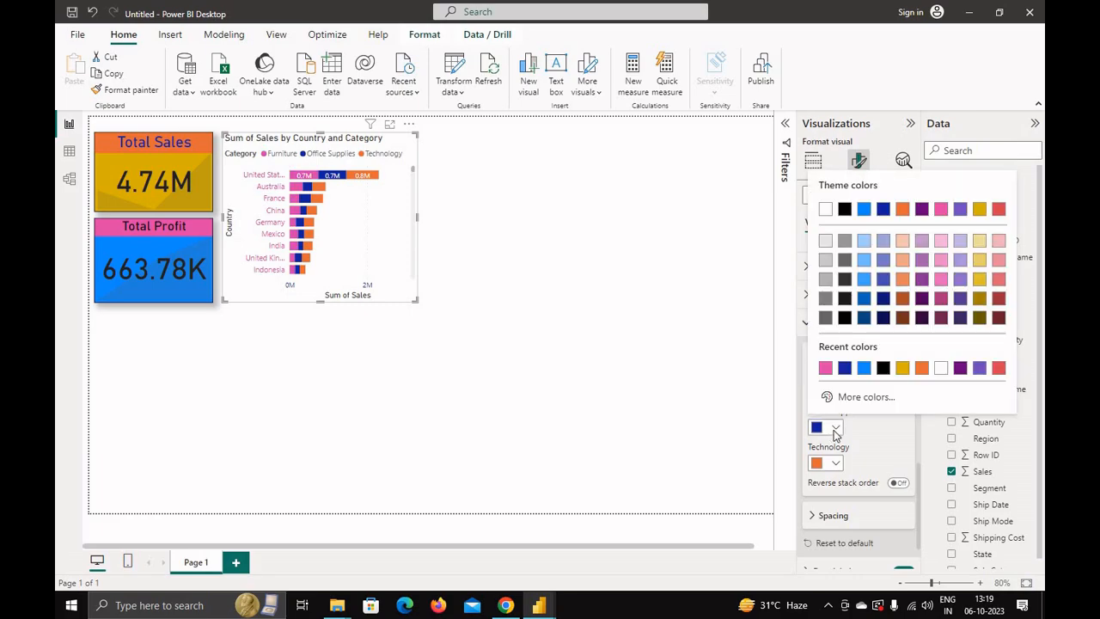
pyautogui.click(834, 429)
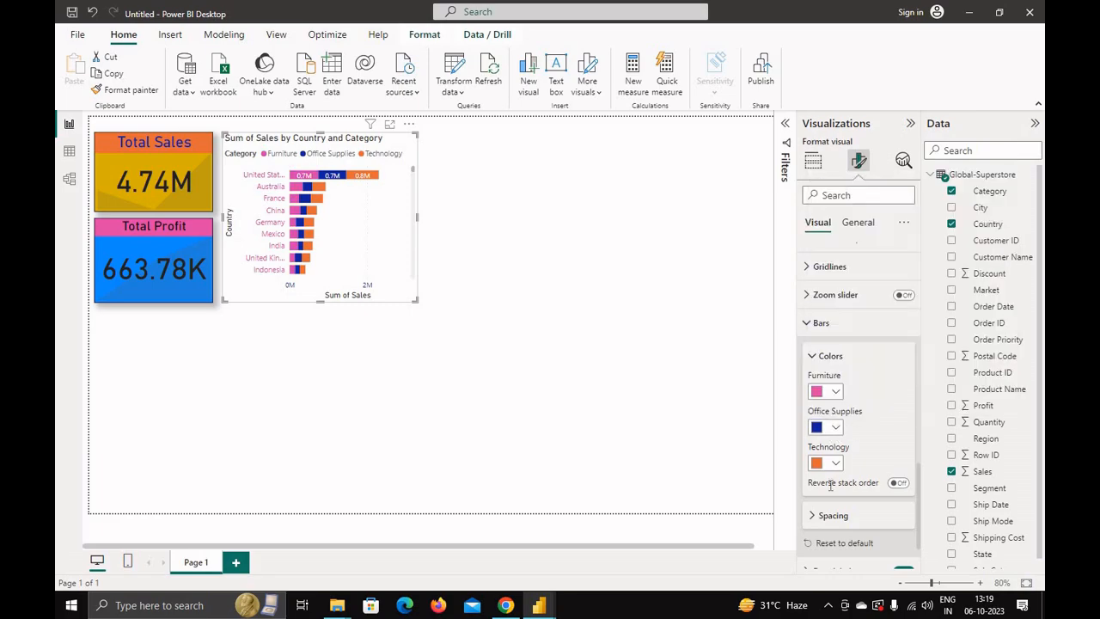
pyautogui.click(834, 464)
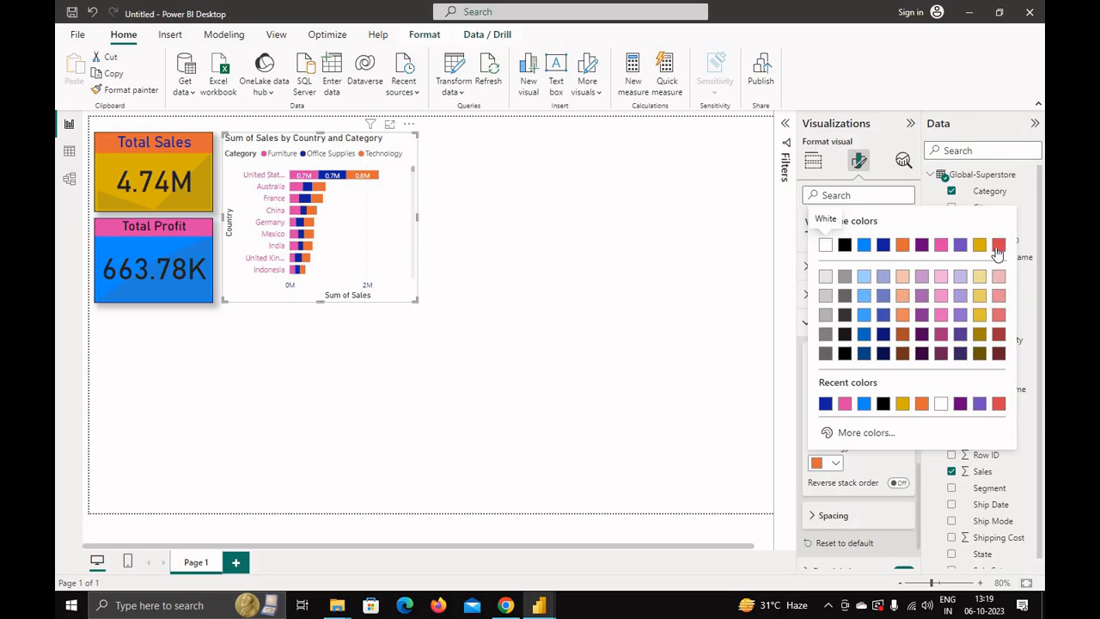
pyautogui.click(997, 246)
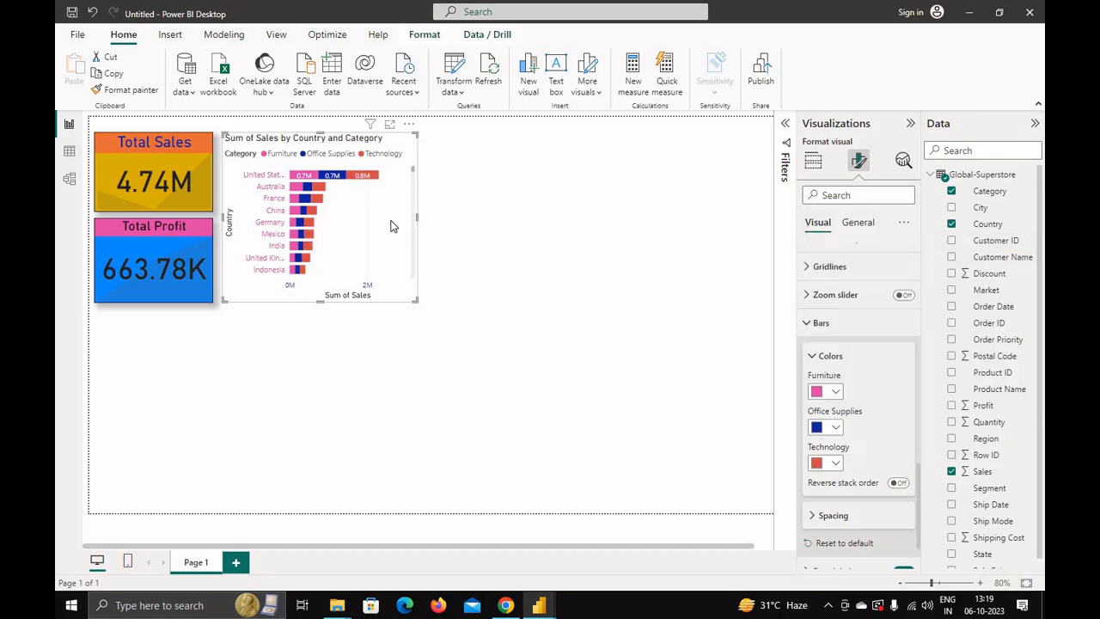
# Change the chart title to "Sales by Country and Category" with the Heading 5 style and font size 15.
pyautogui.click(857, 222)
pyautogui.click(809, 286)
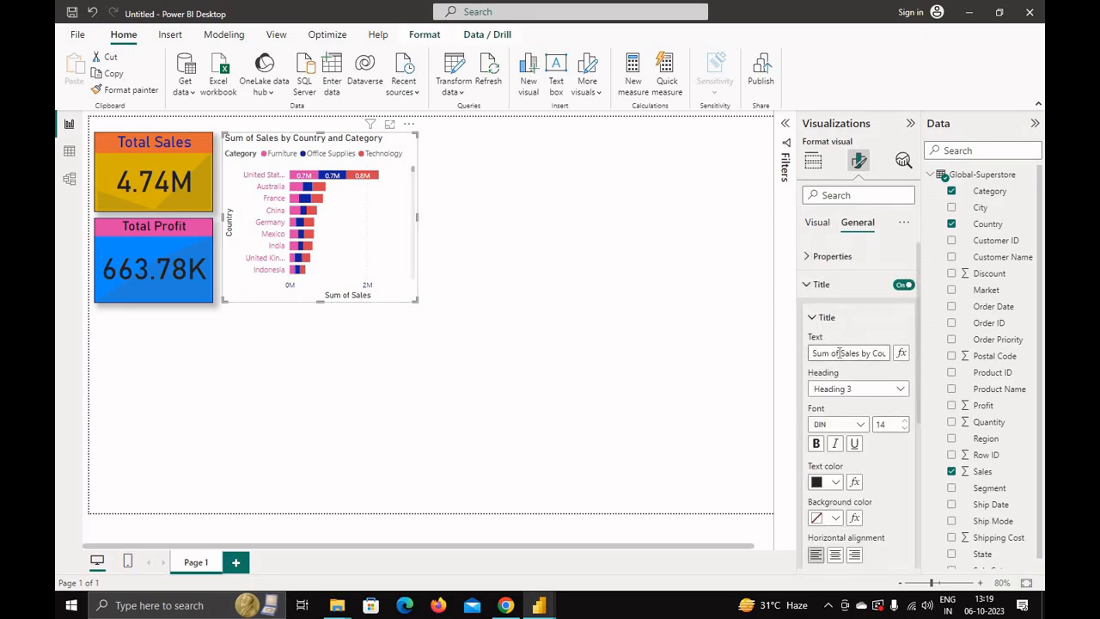
pyautogui.moveTo(844, 353); pyautogui.dragTo(785, 359)
pyautogui.press('BackSpace')
pyautogui.click(867, 396)
pyautogui.click(850, 477)
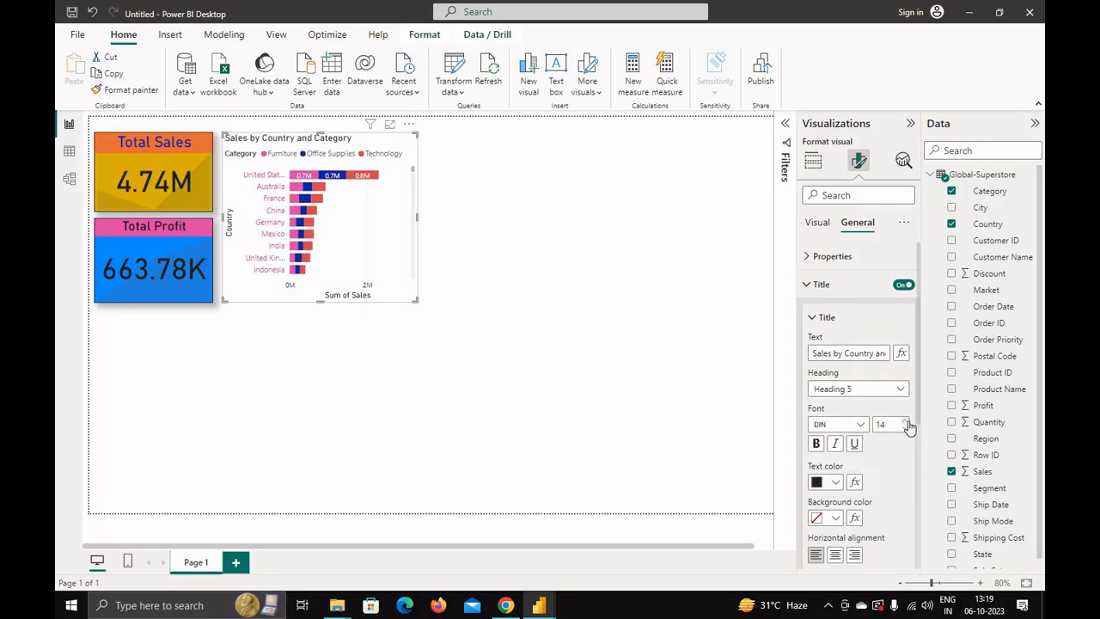
pyautogui.click(905, 421)
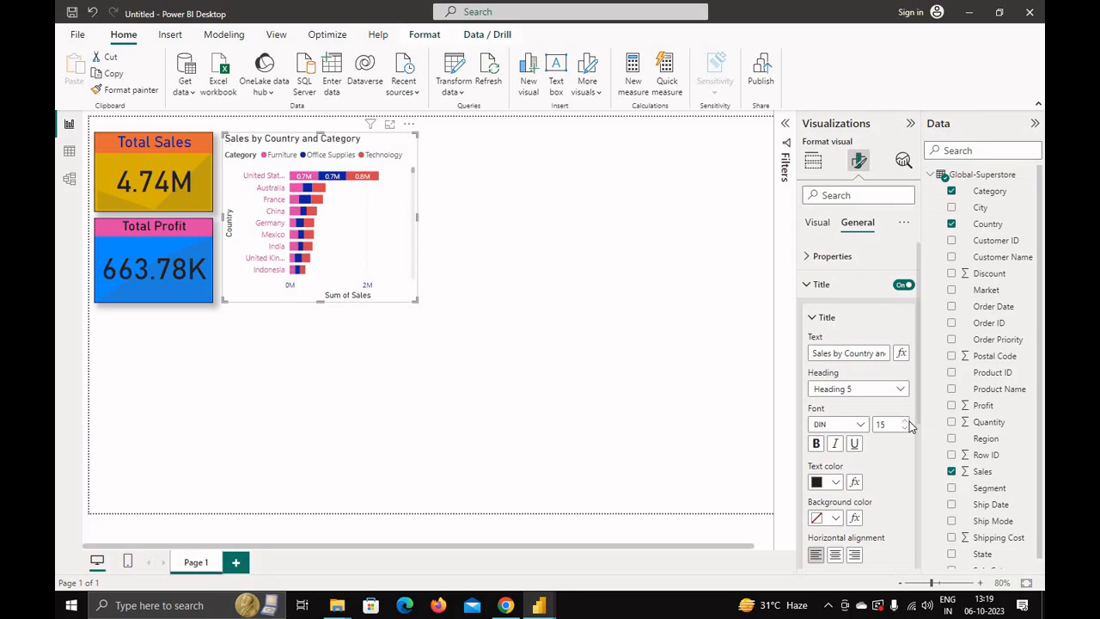
# Look through the font choices for the bar chart's title and set its text colour to dark blue.
pyautogui.click(860, 426)
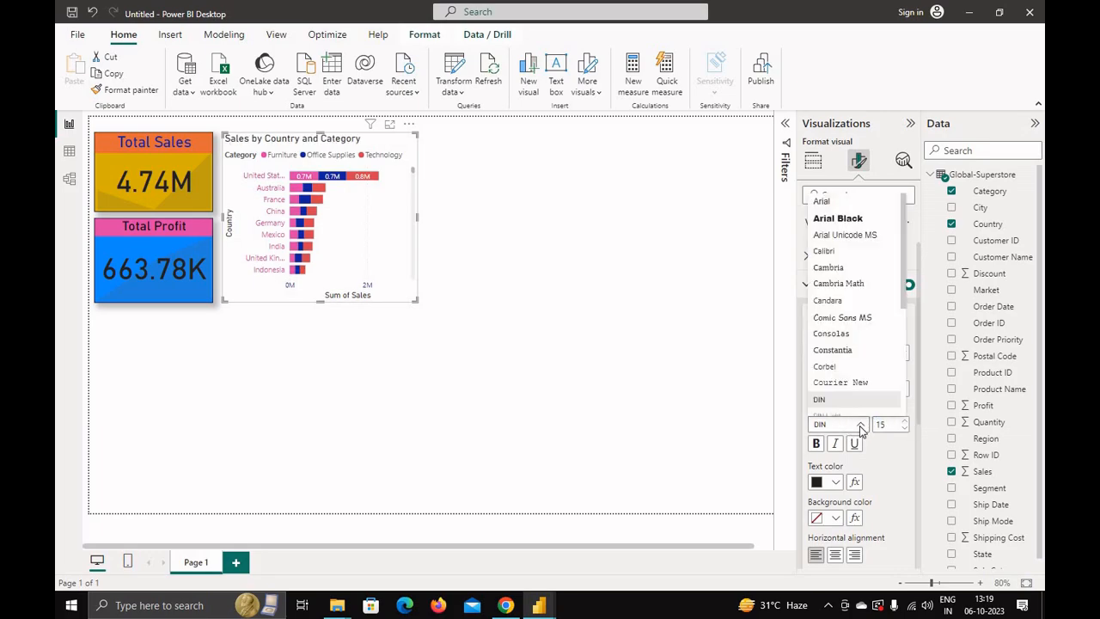
pyautogui.click(885, 472)
pyautogui.click(840, 484)
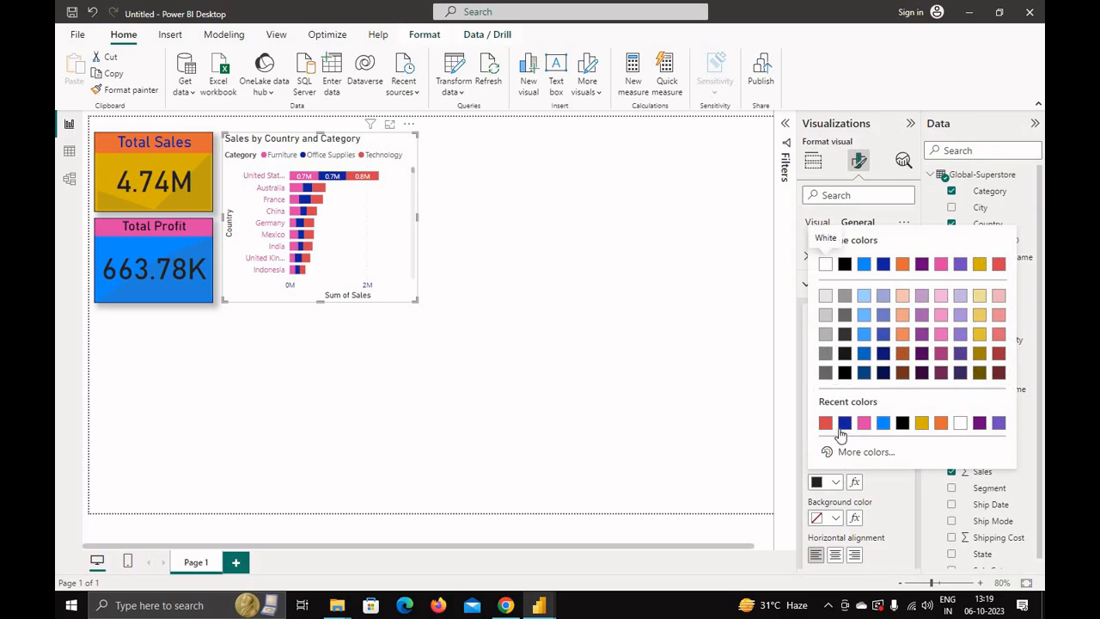
pyautogui.click(842, 423)
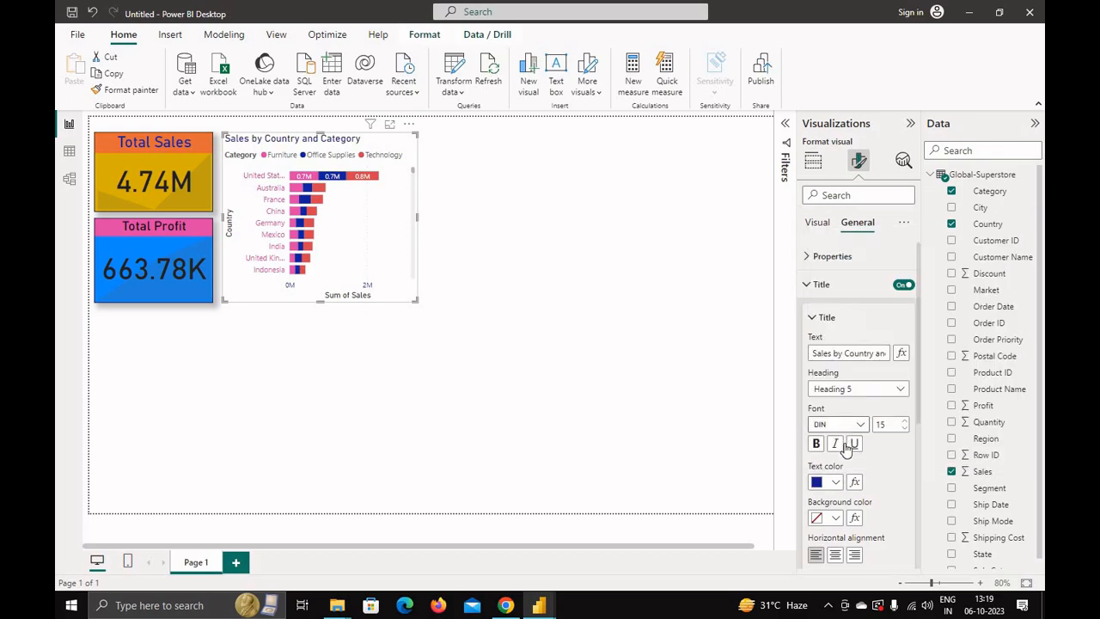
# Give the bar chart's title a gold background and centre it horizontally.
pyautogui.click(835, 517)
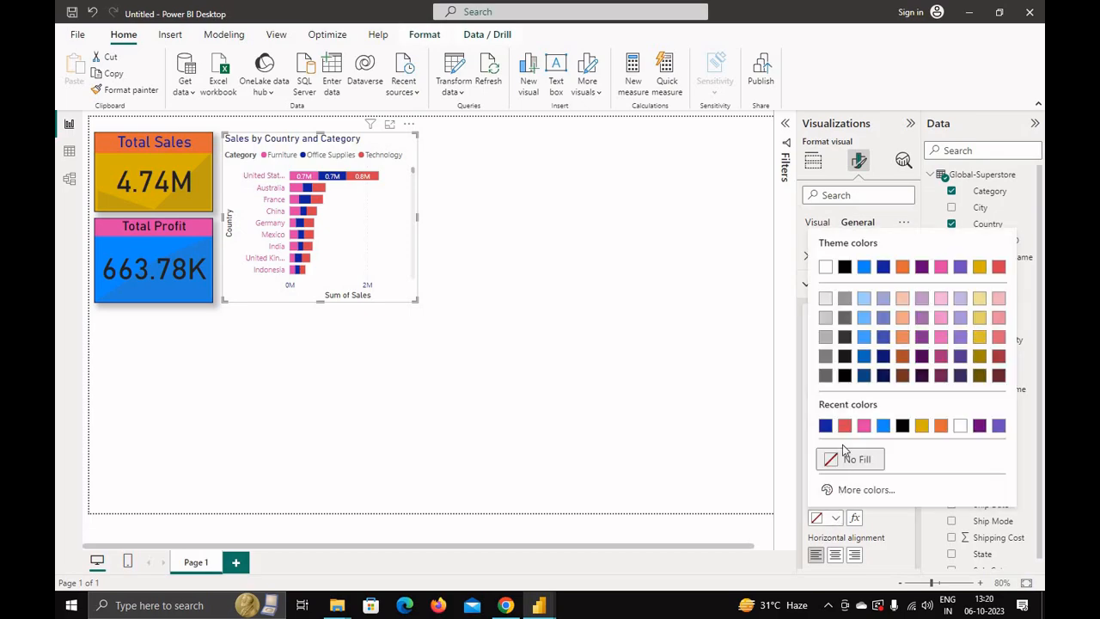
pyautogui.click(882, 427)
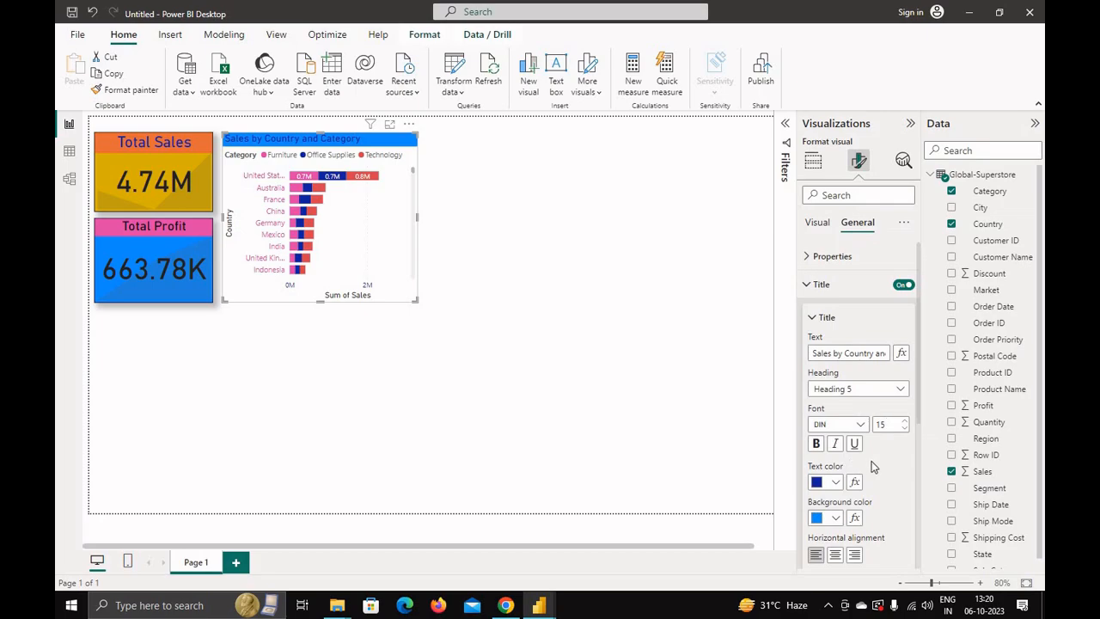
pyautogui.click(835, 517)
pyautogui.click(914, 436)
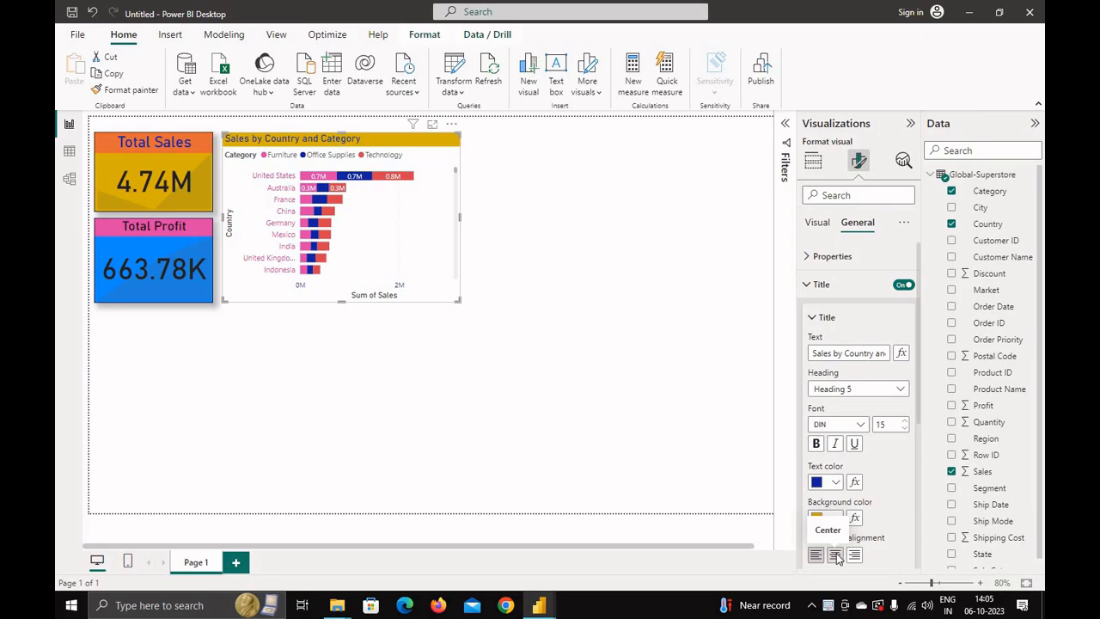
pyautogui.click(835, 554)
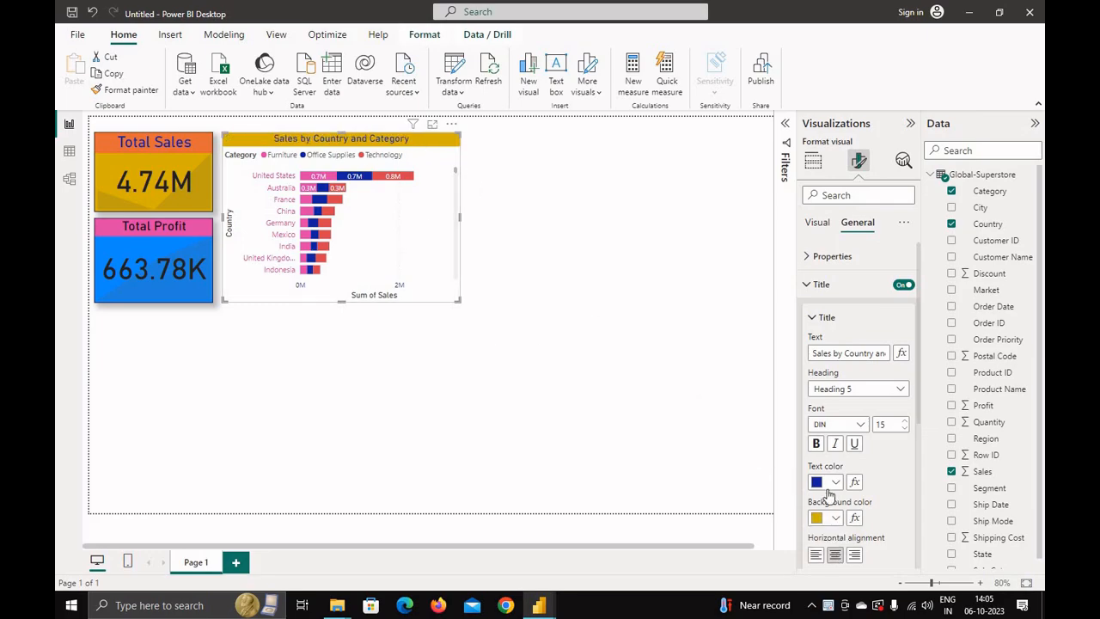
# Try white, pink, yellow and light blue as the background colour of the bar chart.
pyautogui.click(810, 285)
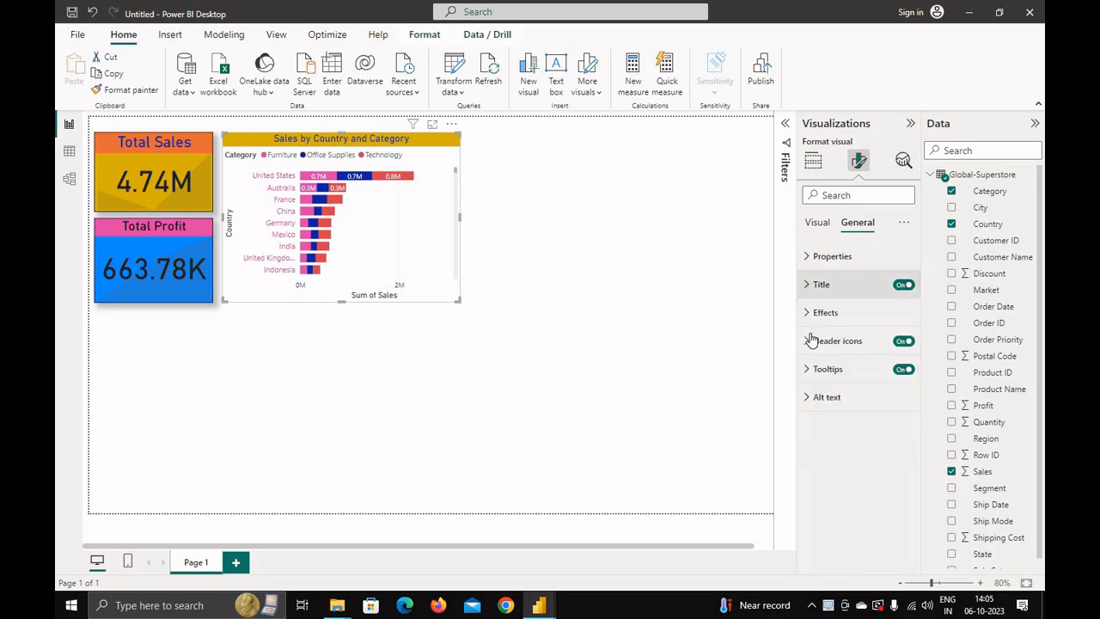
pyautogui.click(810, 312)
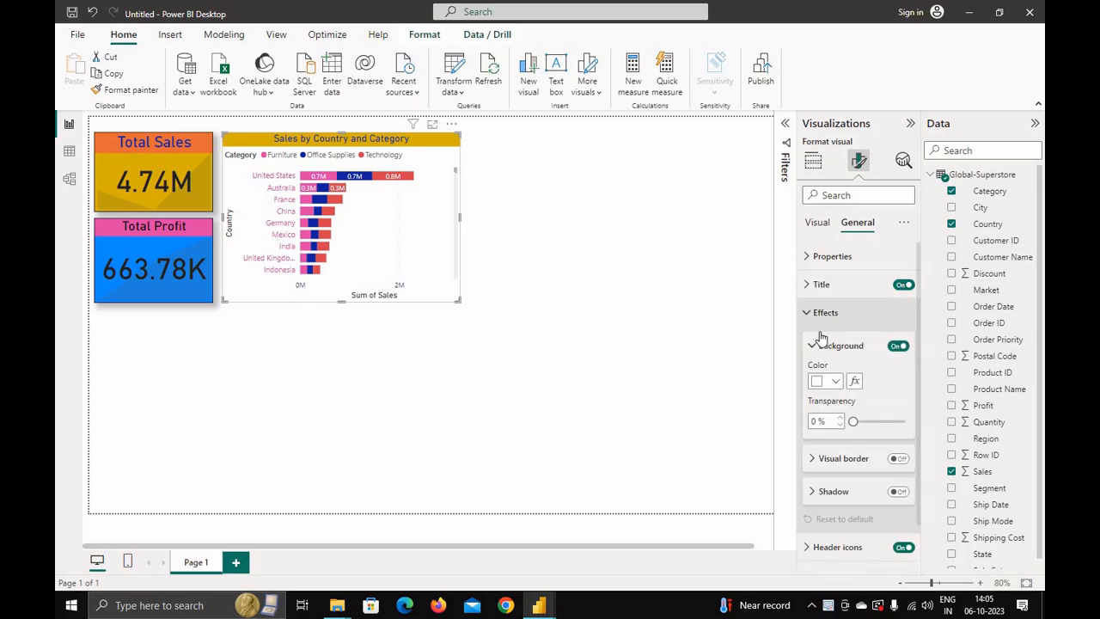
pyautogui.click(835, 380)
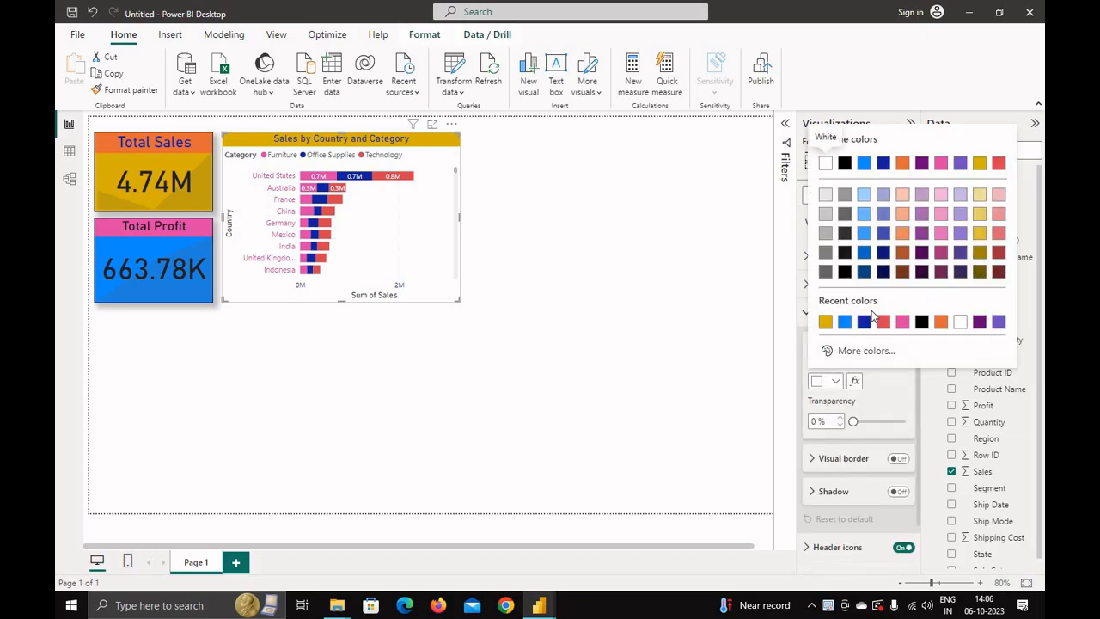
pyautogui.click(960, 325)
pyautogui.click(835, 382)
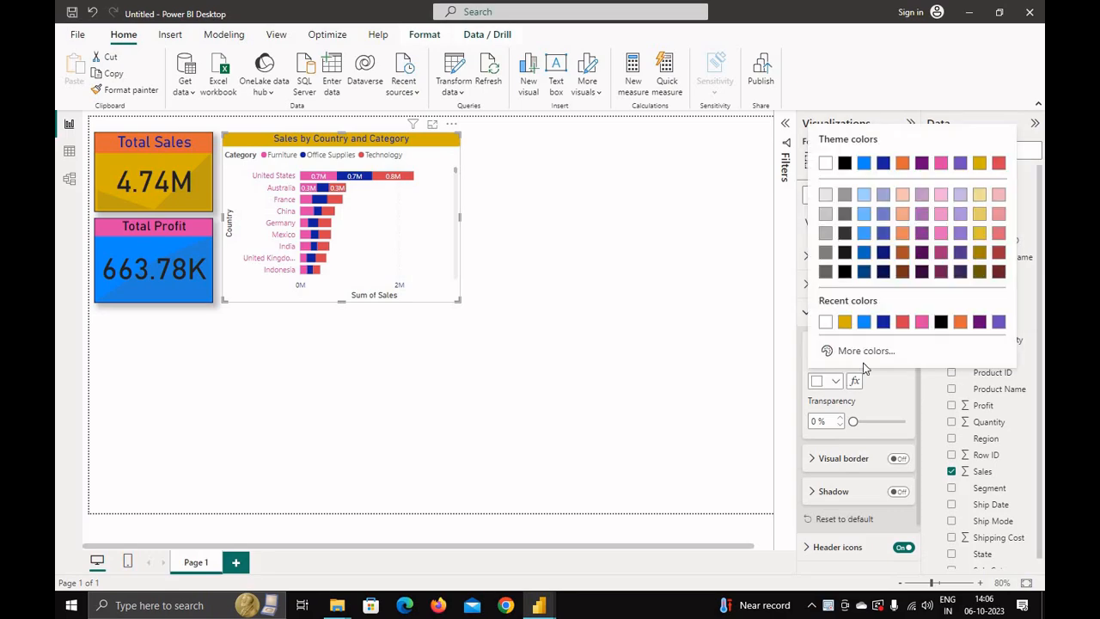
pyautogui.click(921, 322)
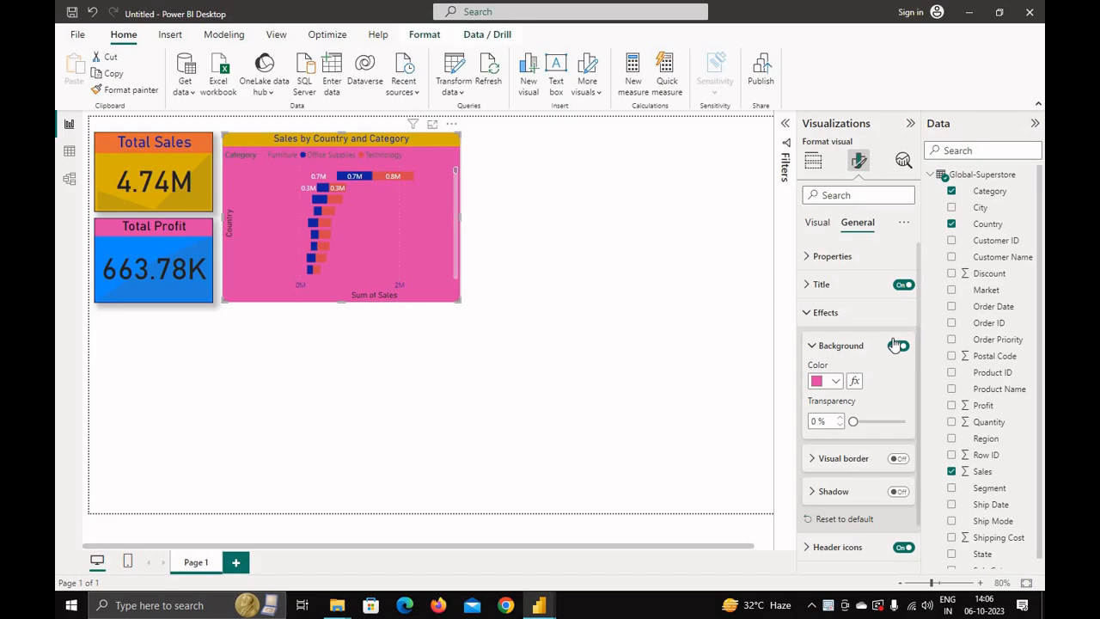
pyautogui.click(833, 383)
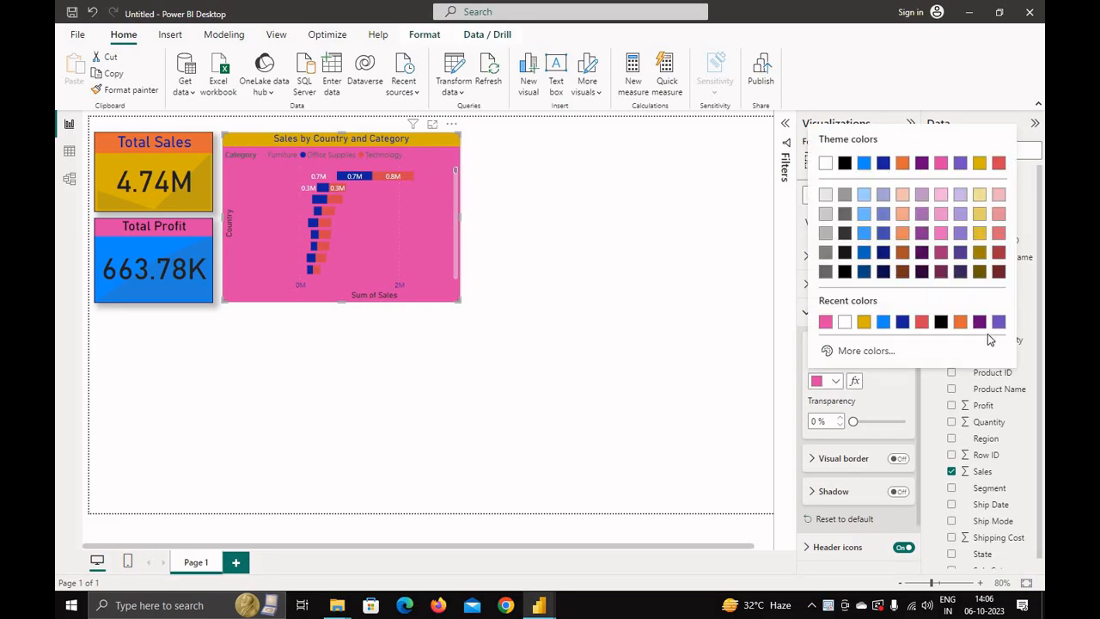
pyautogui.click(980, 233)
pyautogui.click(835, 382)
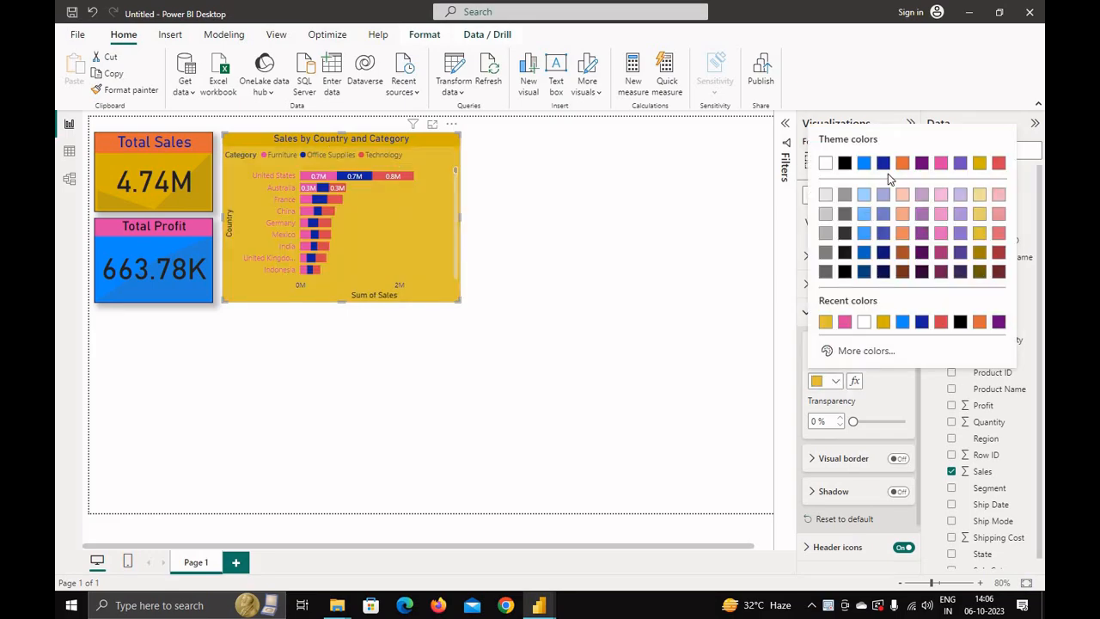
pyautogui.click(863, 195)
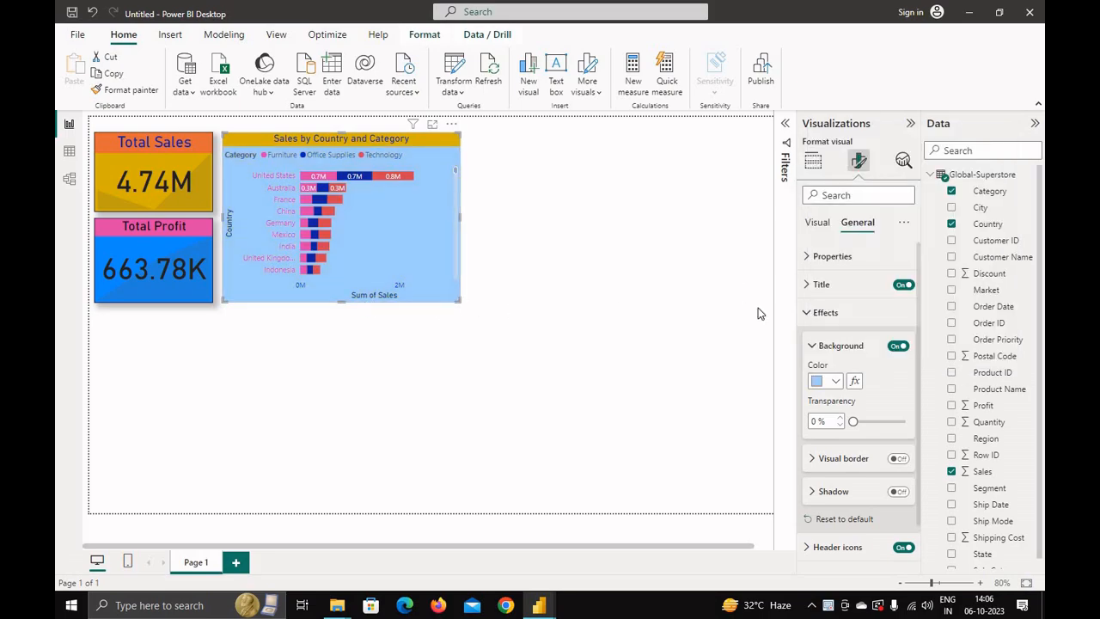
# Set the bar chart's background to grey with 82% transparency.
pyautogui.click(835, 382)
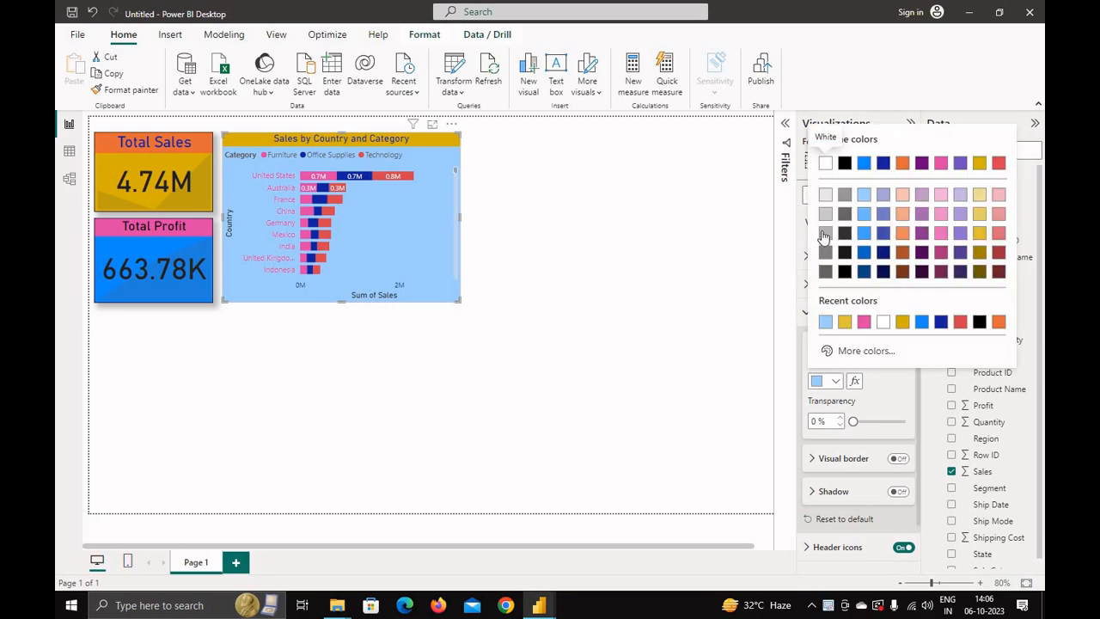
pyautogui.click(823, 233)
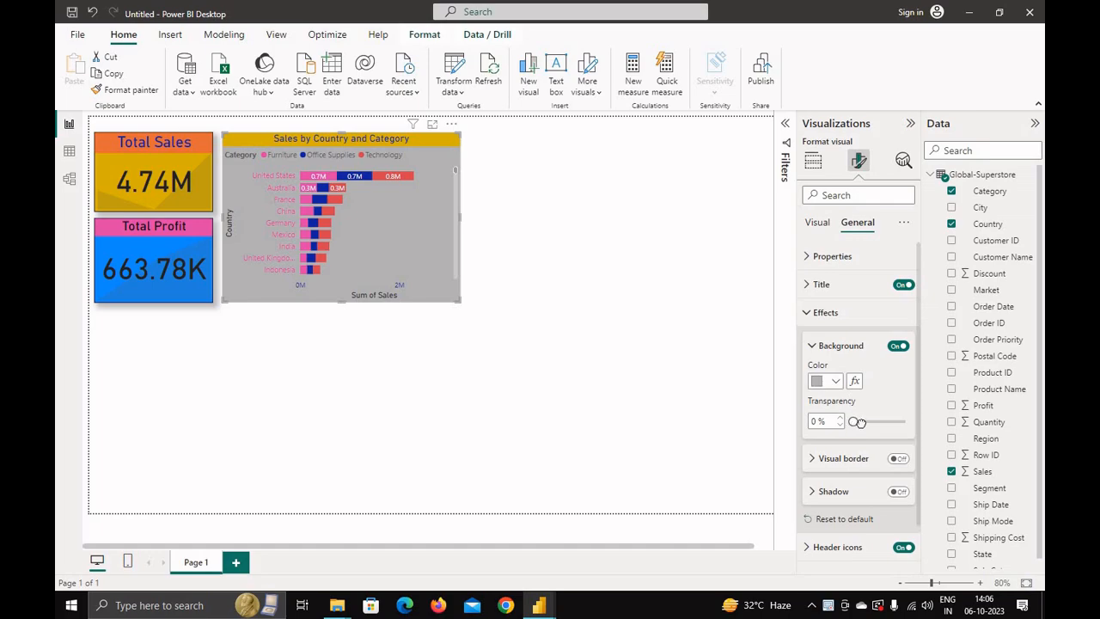
pyautogui.moveTo(854, 421); pyautogui.dragTo(893, 432)
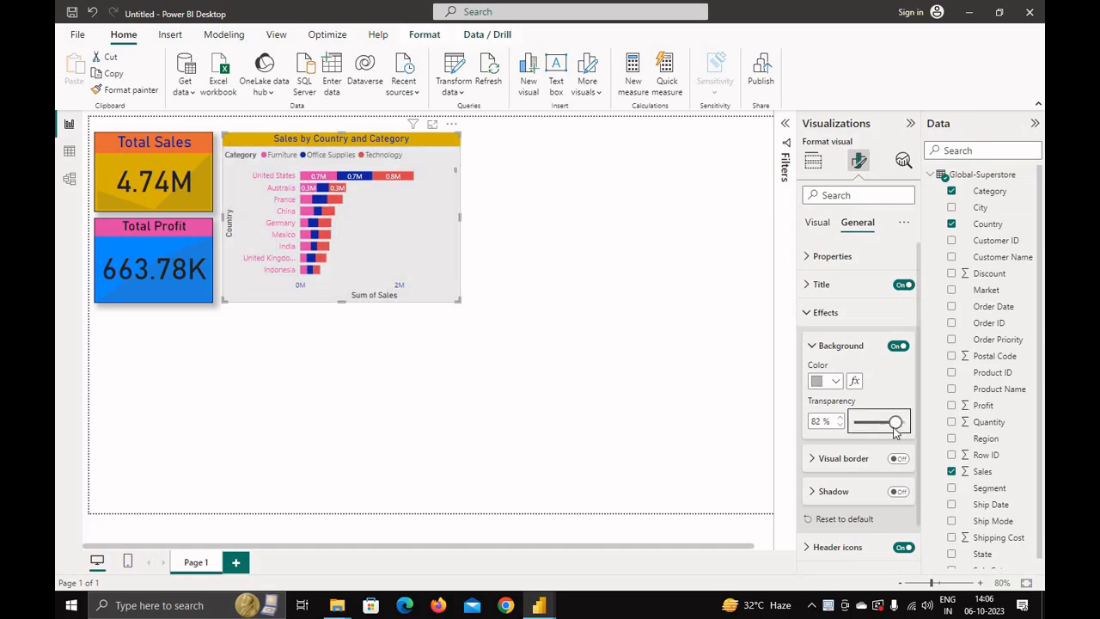
pyautogui.click(508, 402)
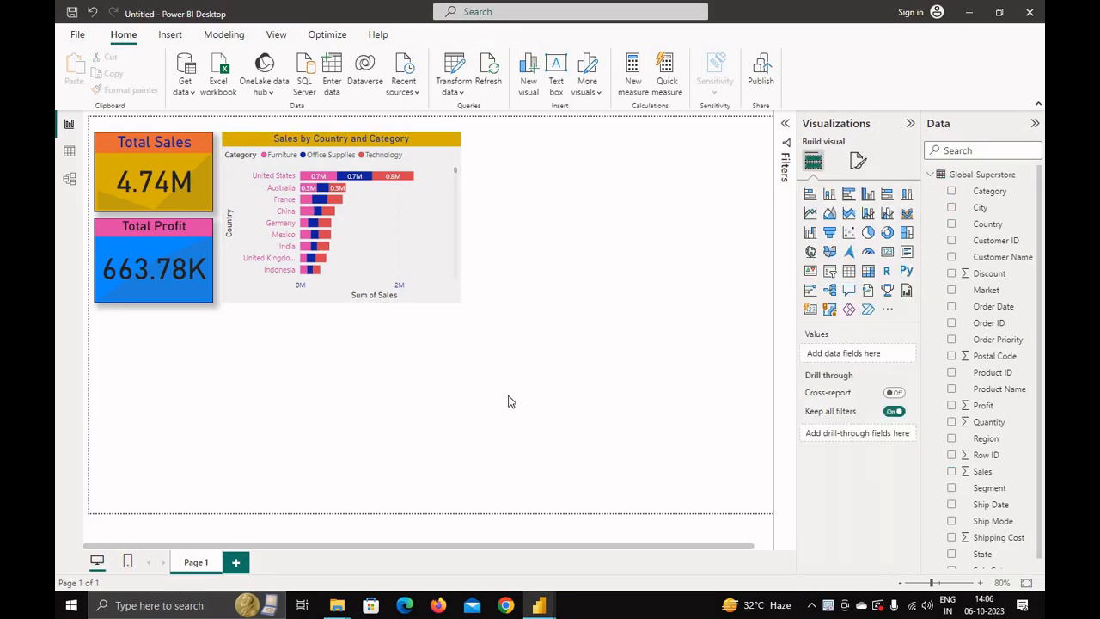
# Switch to the sales dashboard report to view its Profit by Country and Category chart, and return to the untitled report.
pyautogui.moveTo(538, 601)
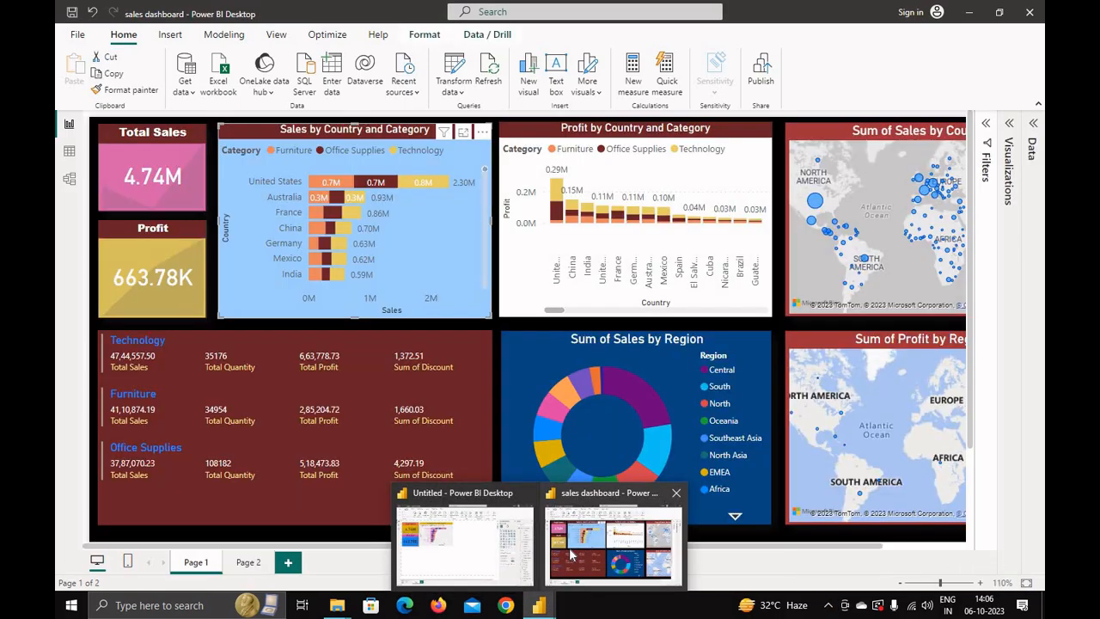
pyautogui.click(571, 553)
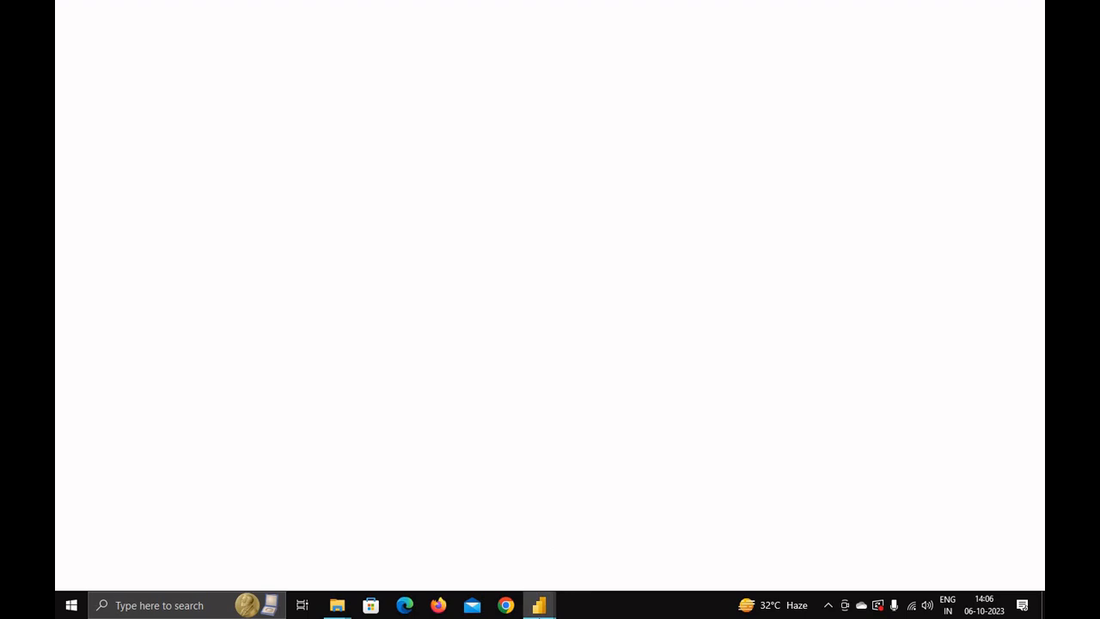
pyautogui.moveTo(546, 612)
pyautogui.click(588, 544)
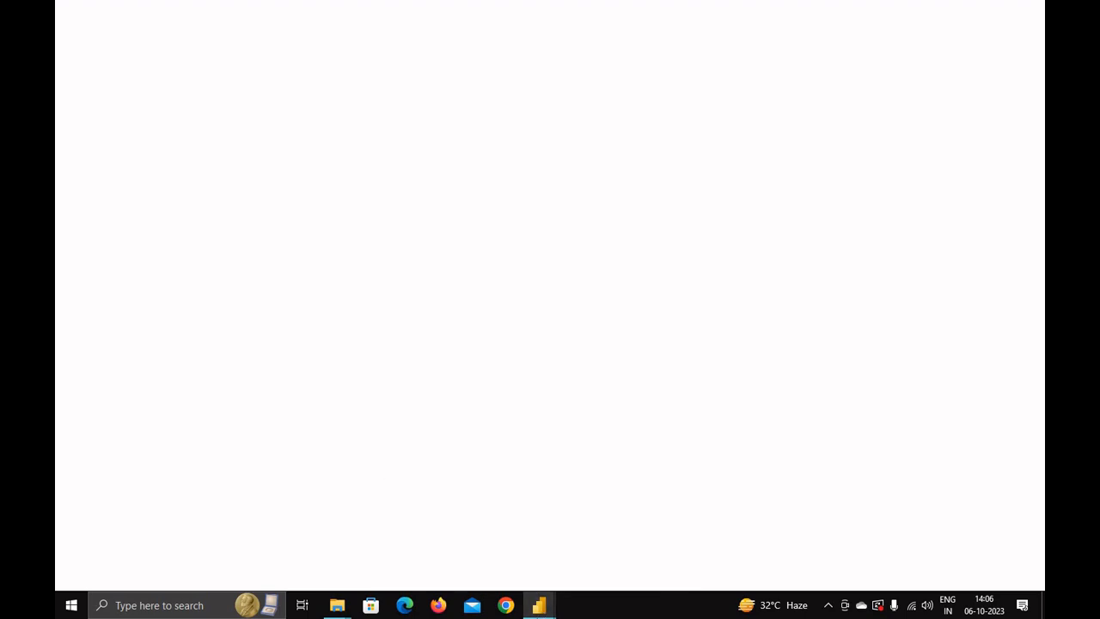
pyautogui.click(536, 609)
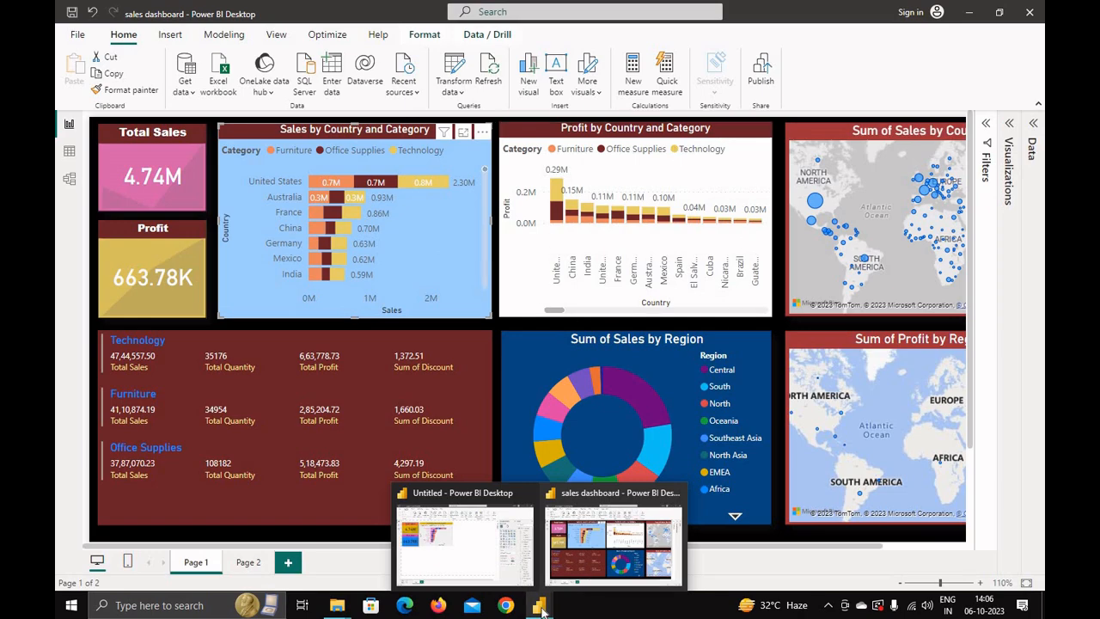
pyautogui.click(472, 567)
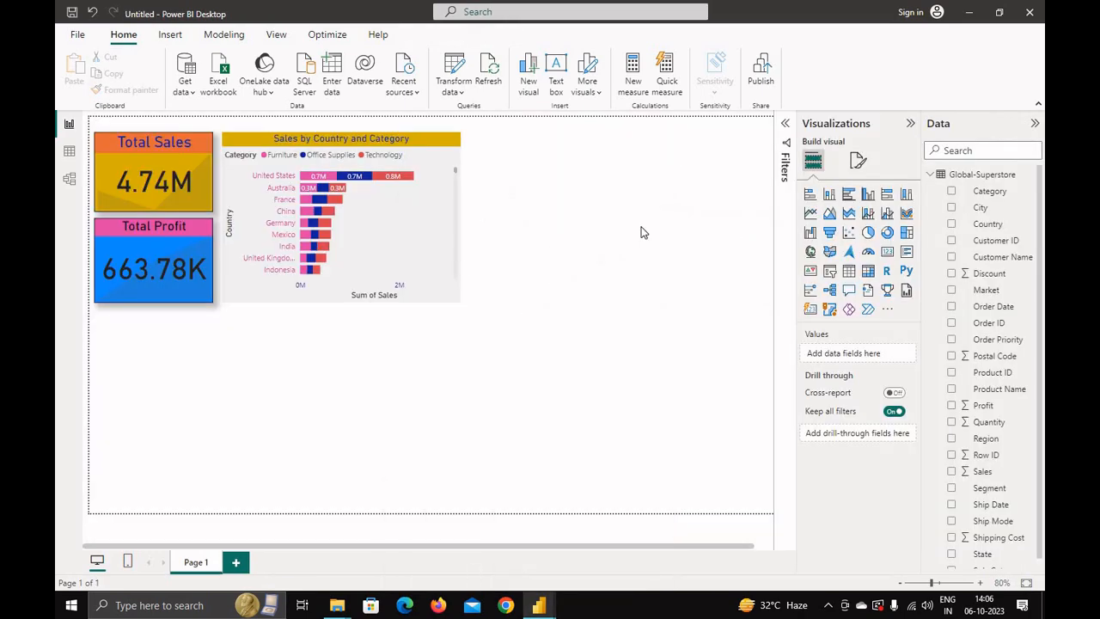
# Add a stacked column chart with Country on the X-axis, Profit on the Y-axis and Category as the legend.
pyautogui.click(830, 197)
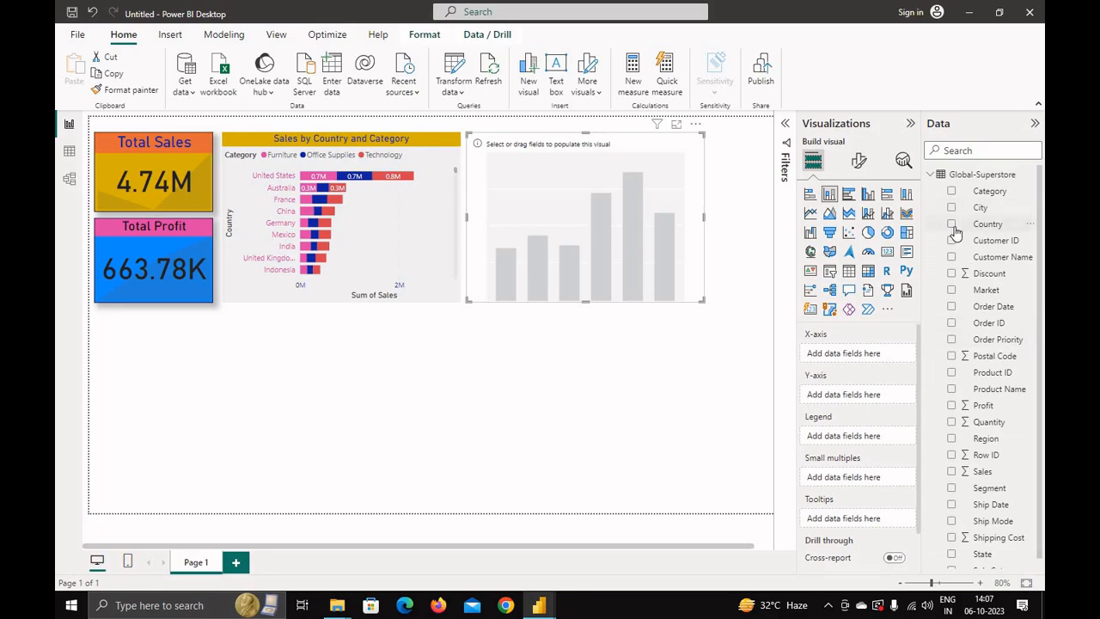
pyautogui.moveTo(955, 232); pyautogui.dragTo(863, 361)
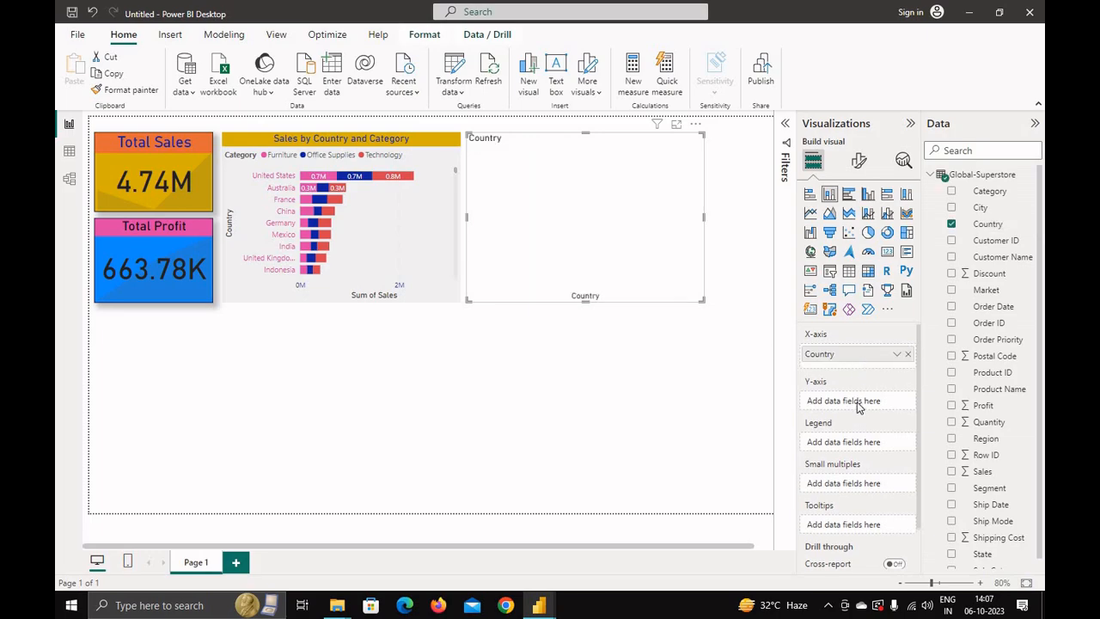
pyautogui.click(953, 405)
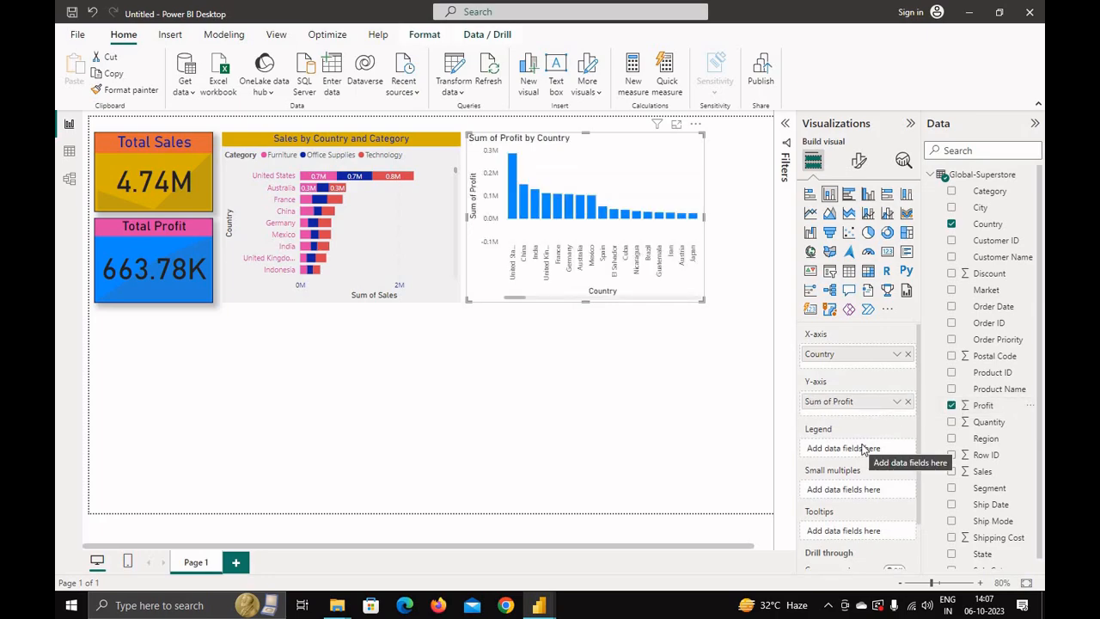
pyautogui.click(951, 191)
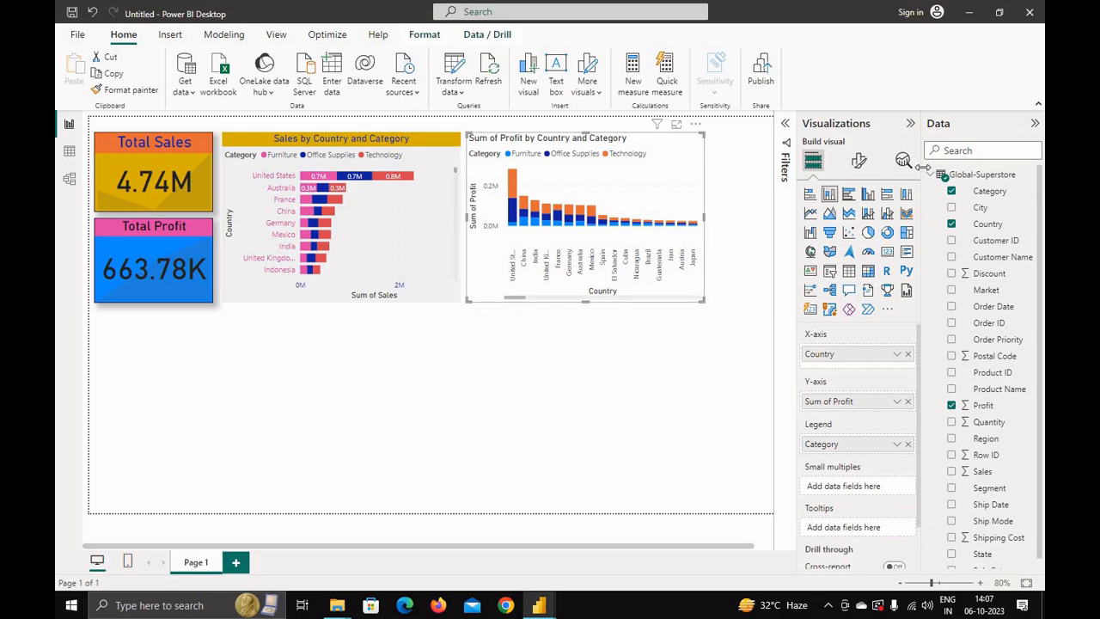
# Change the column chart's title to "Profit by Country and Category" and centre it.
pyautogui.click(856, 164)
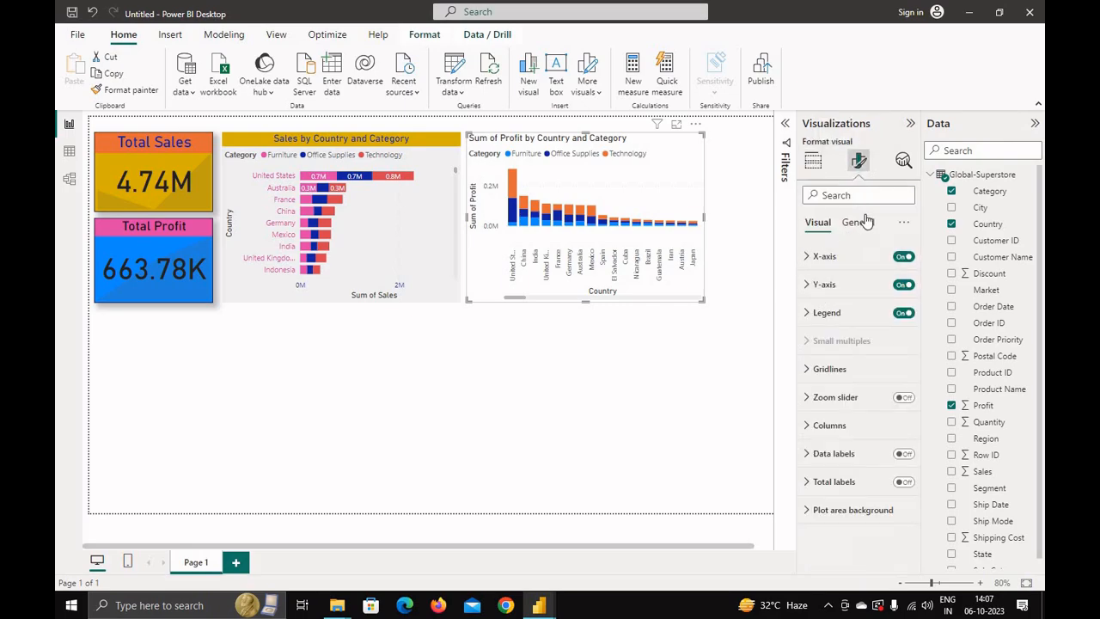
pyautogui.click(857, 222)
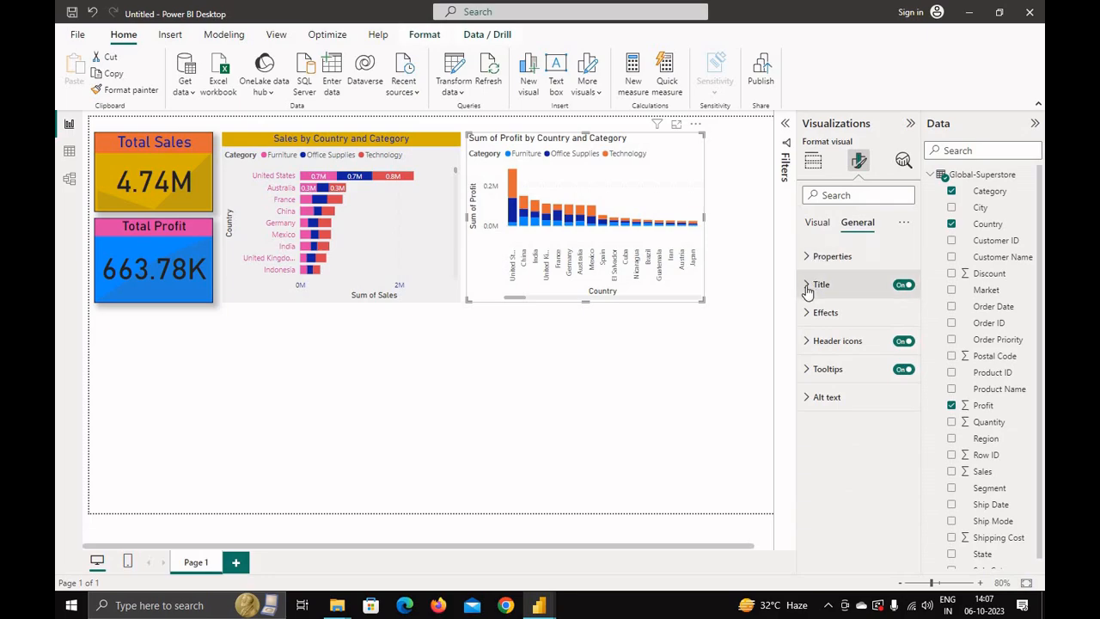
pyautogui.click(807, 289)
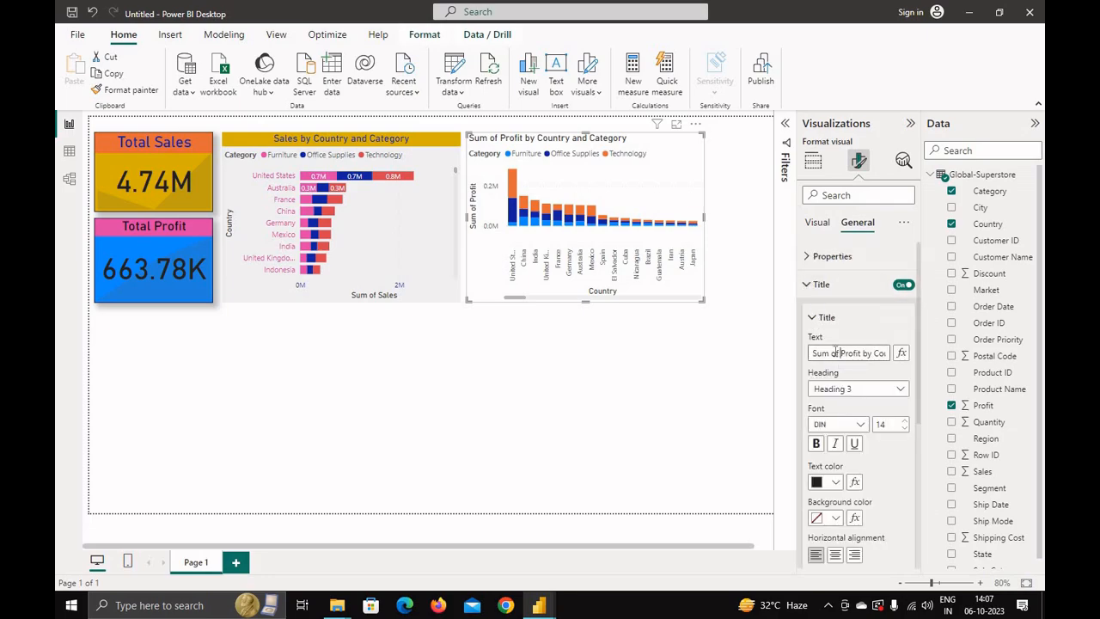
pyautogui.moveTo(835, 353); pyautogui.dragTo(779, 357)
pyautogui.press('BackSpace')
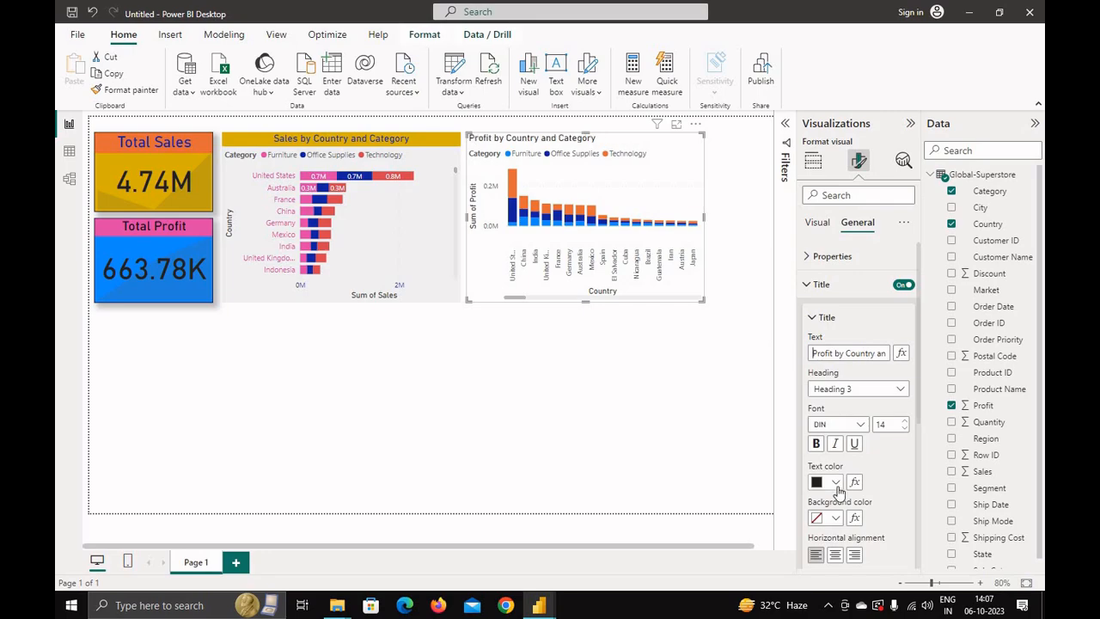
pyautogui.click(834, 552)
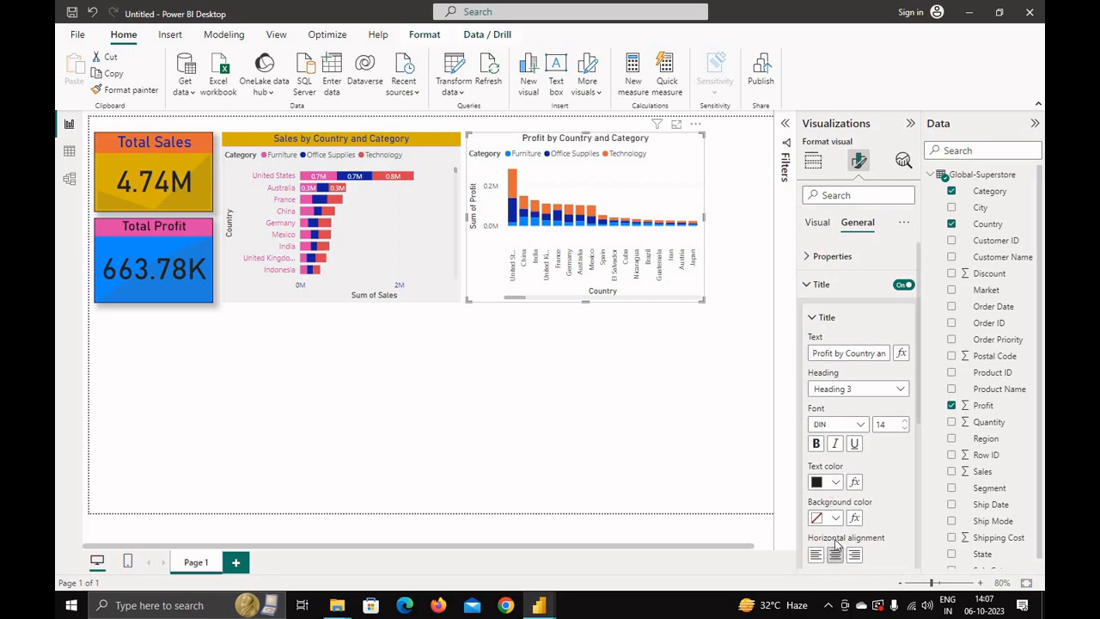
# Format the column chart's title as white text on a dark red background and align the chart's lower edge with the neighbouring visuals.
pyautogui.click(834, 483)
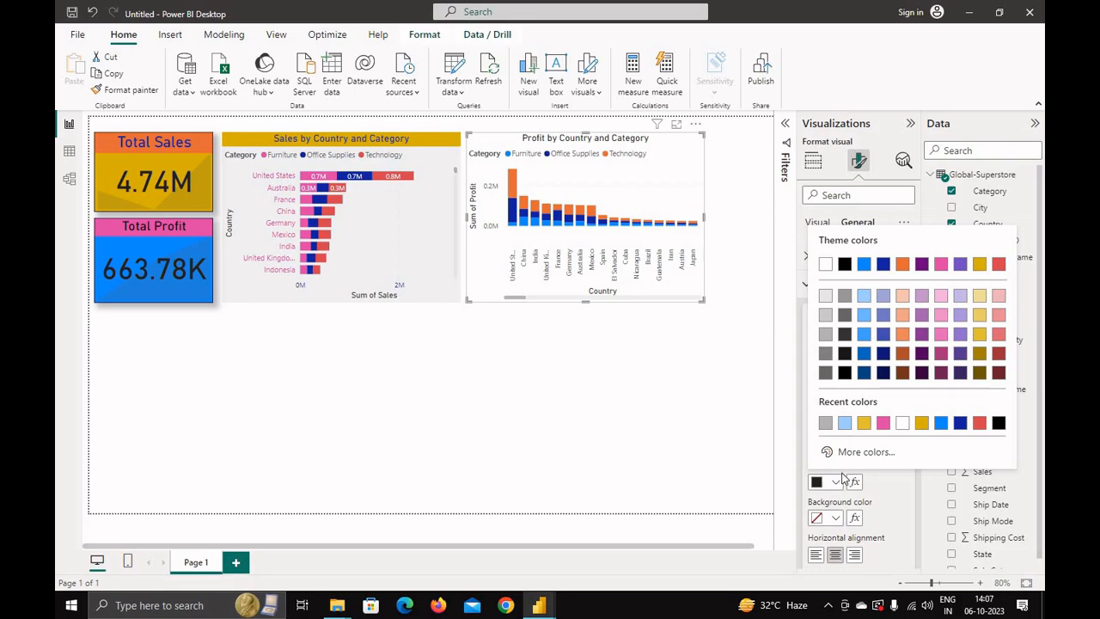
pyautogui.click(946, 427)
pyautogui.click(842, 517)
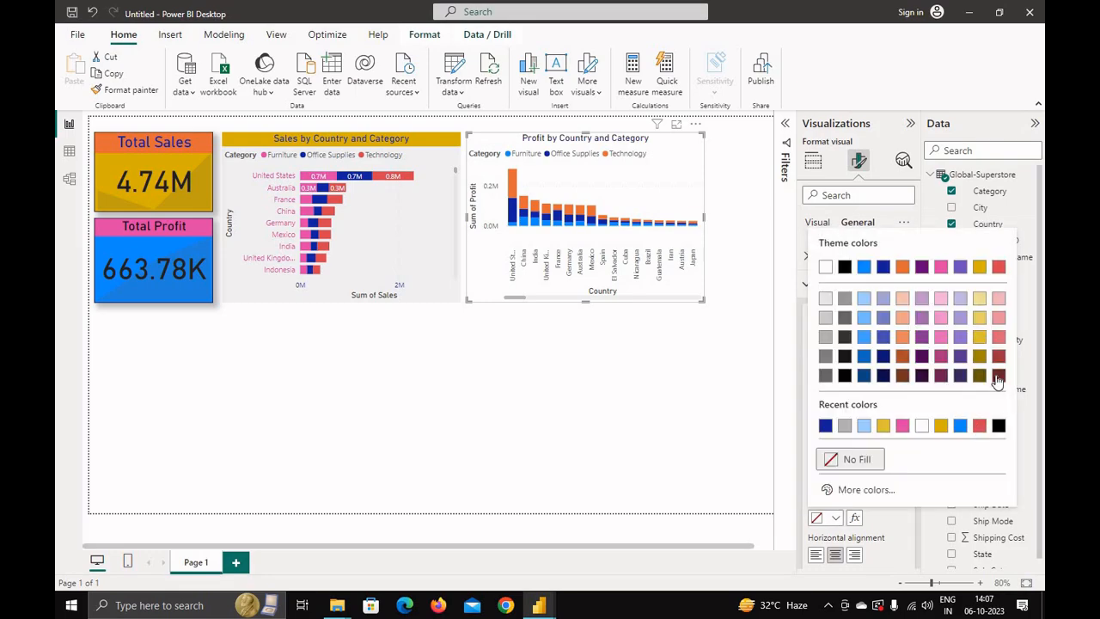
pyautogui.click(998, 376)
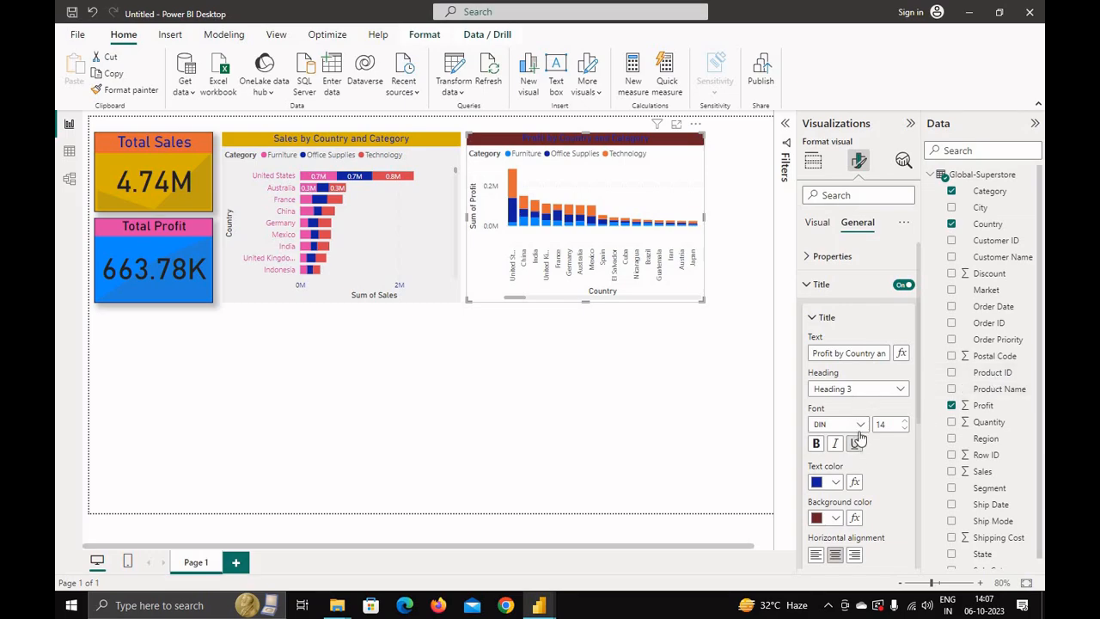
pyautogui.click(837, 482)
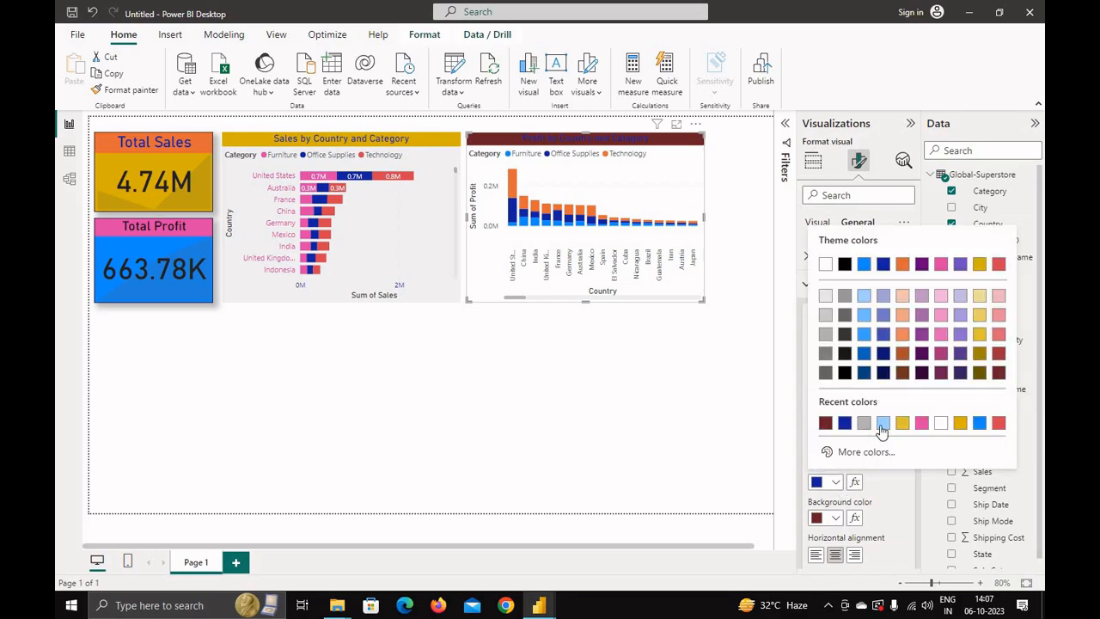
pyautogui.click(831, 260)
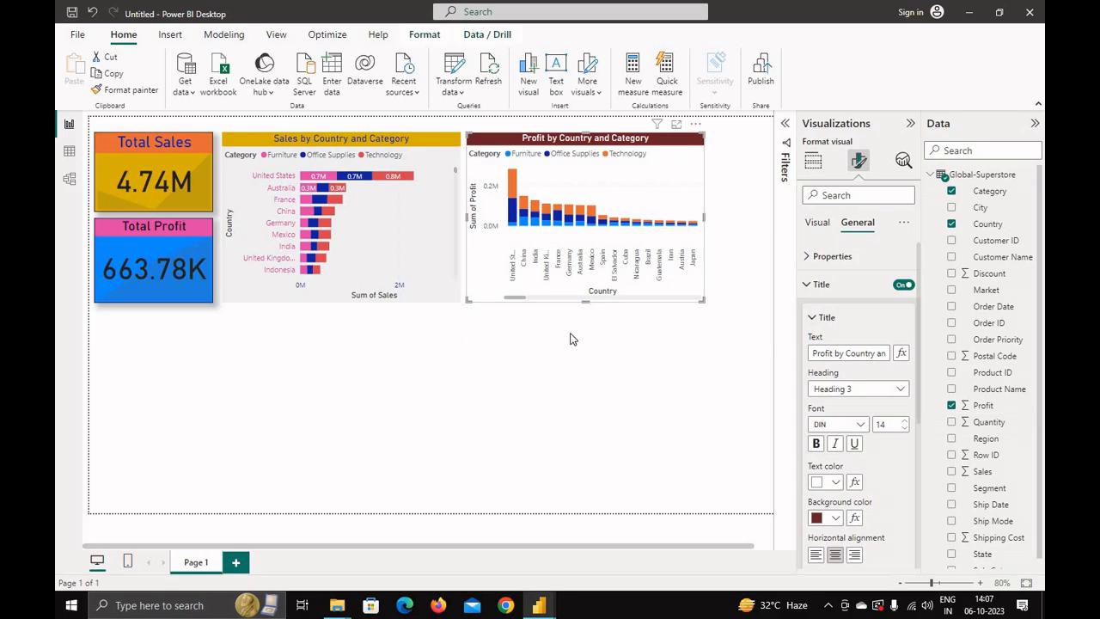
pyautogui.moveTo(585, 300)
pyautogui.mouseDown()
pyautogui.moveTo(585, 316)
pyautogui.moveTo(585, 307)
pyautogui.mouseUp()
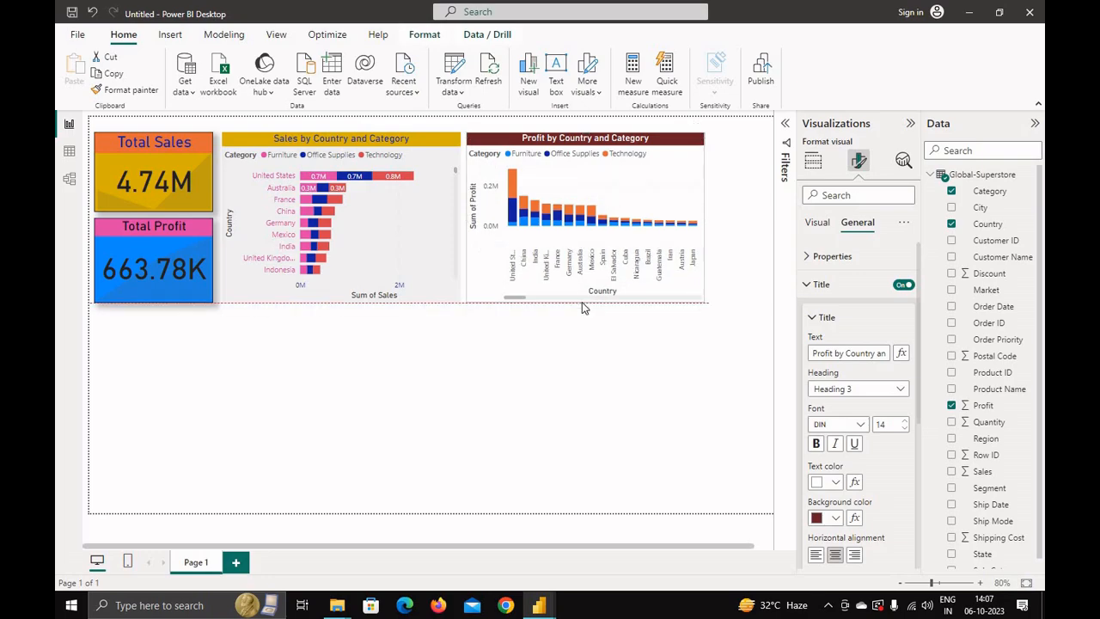
pyautogui.moveTo(524, 300); pyautogui.dragTo(497, 293)
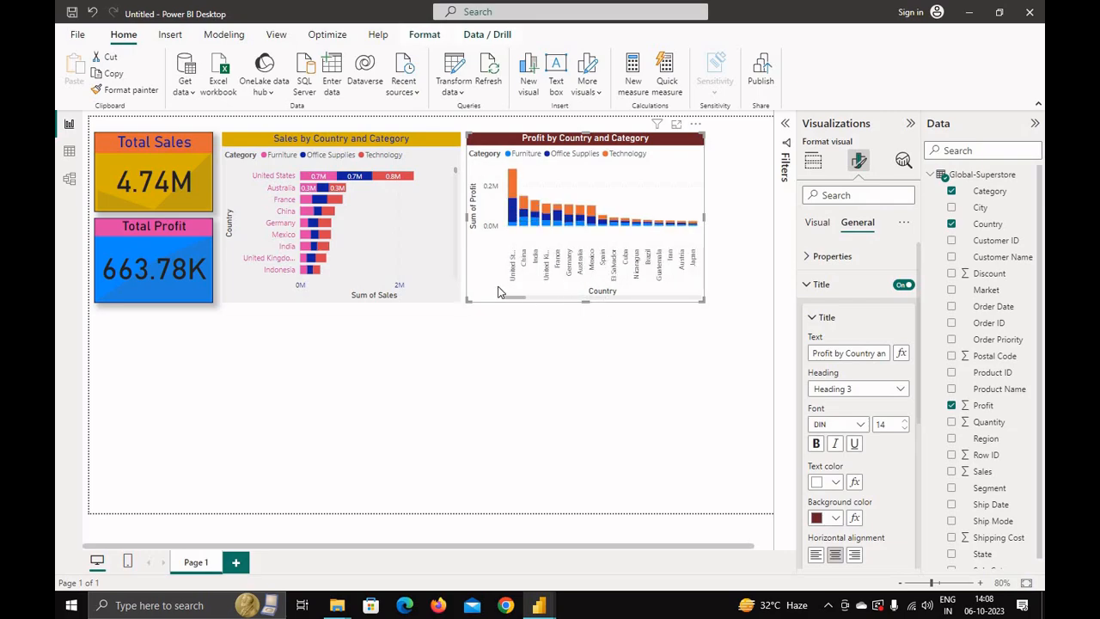
# Highlight Technology, Office Supplies and Furniture in turn across the visuals using the column chart's legend.
pyautogui.moveTo(513, 214)
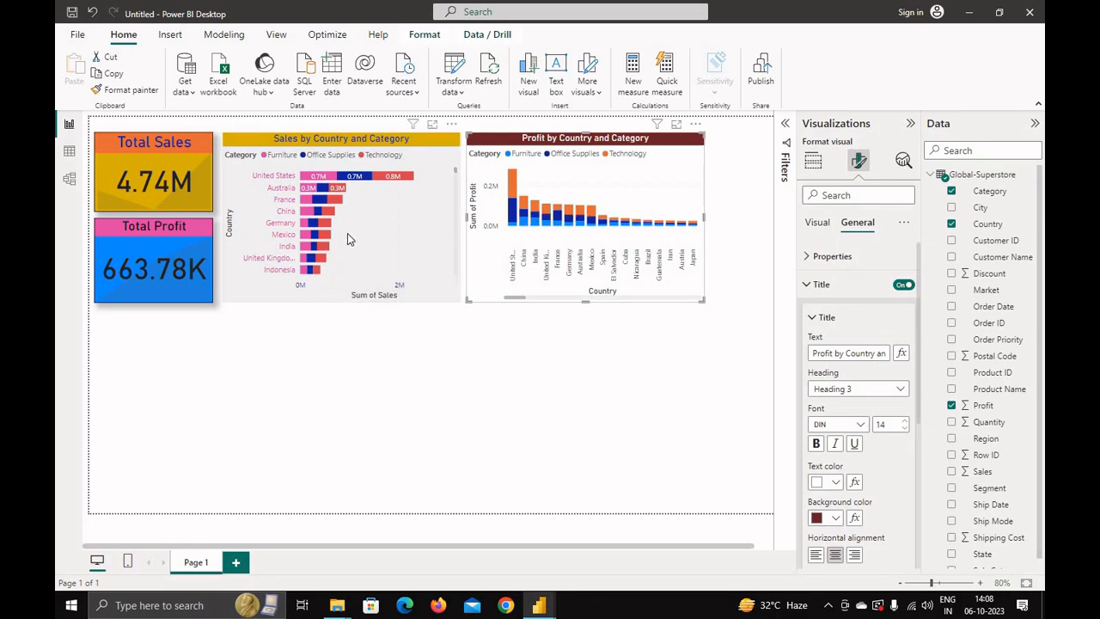
pyautogui.click(606, 155)
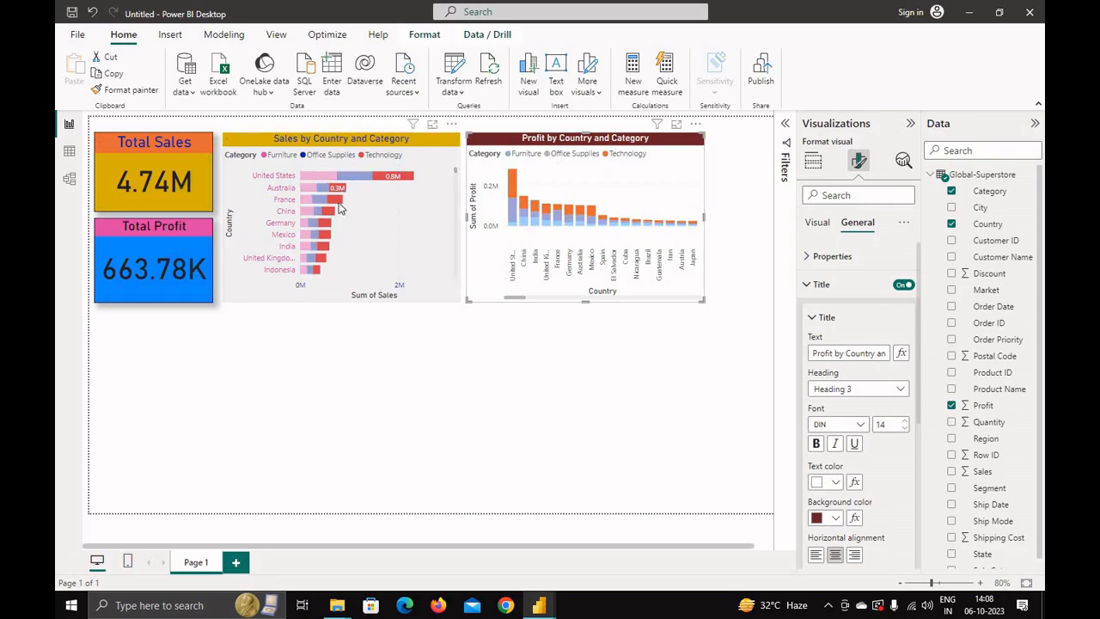
pyautogui.click(549, 155)
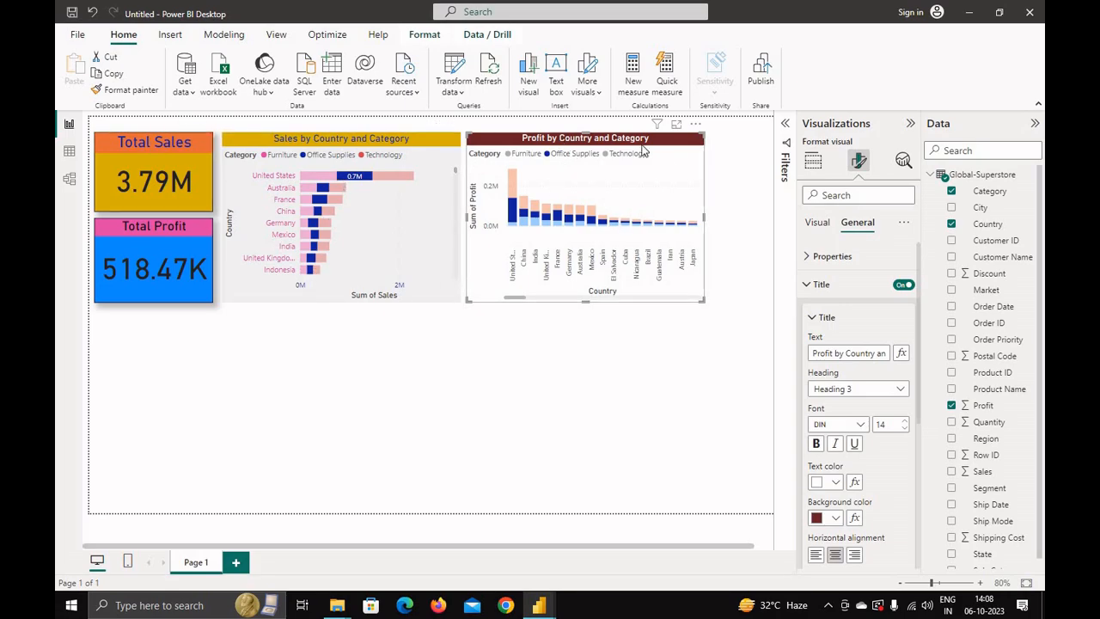
pyautogui.click(512, 154)
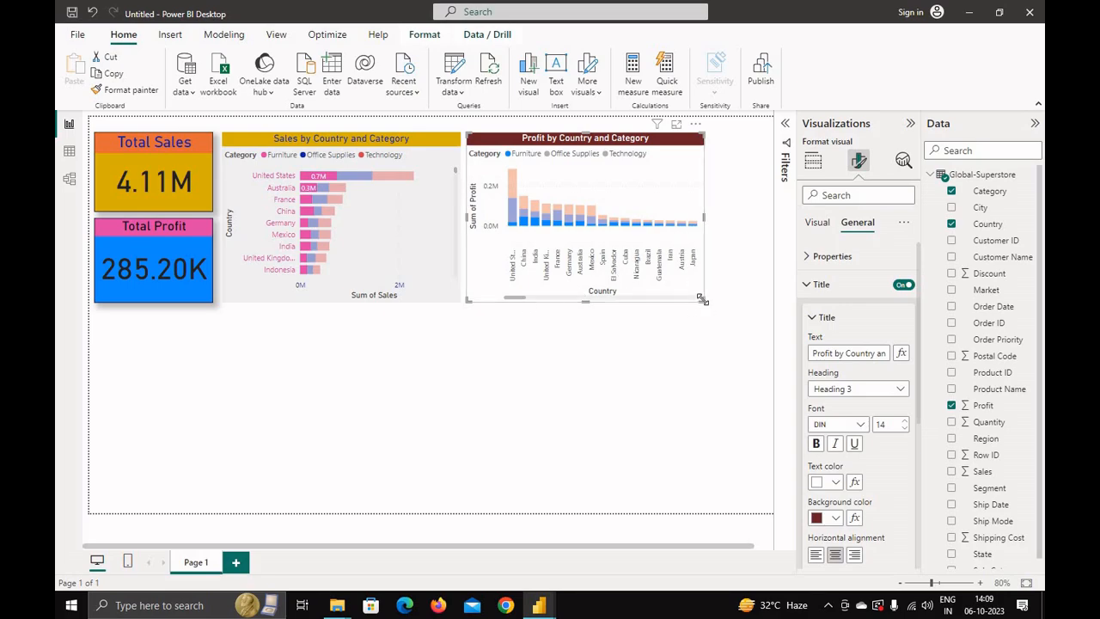
# Replace Country with Region on the column chart's X-axis and make the chart narrower.
pyautogui.moveTo(701, 298); pyautogui.dragTo(706, 308)
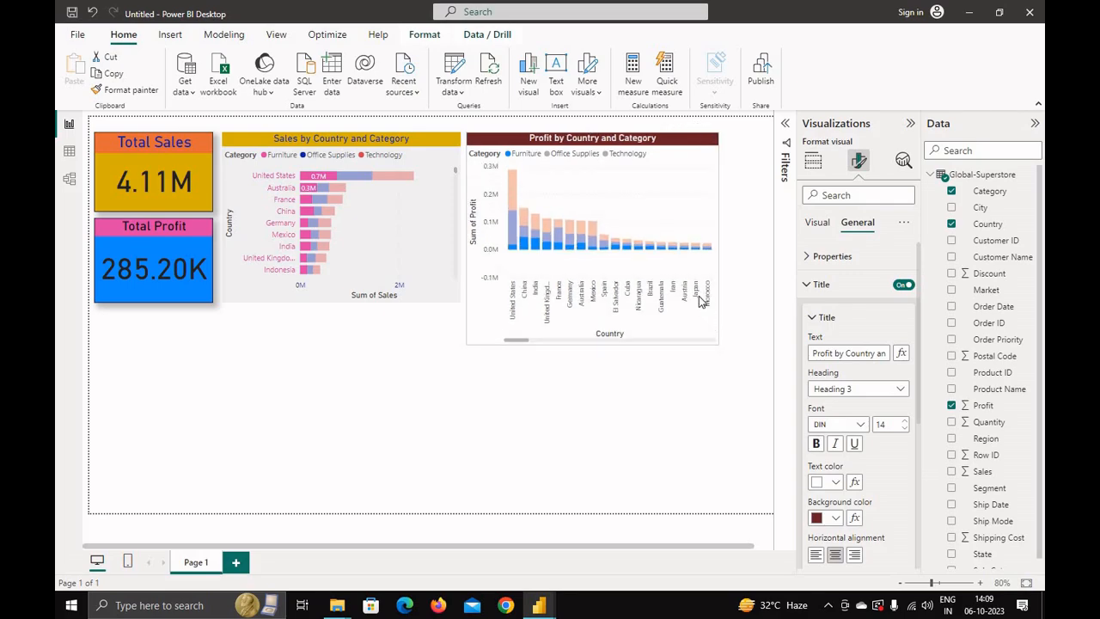
pyautogui.moveTo(700, 299)
pyautogui.mouseDown()
pyautogui.moveTo(694, 284)
pyautogui.moveTo(699, 299)
pyautogui.mouseUp()
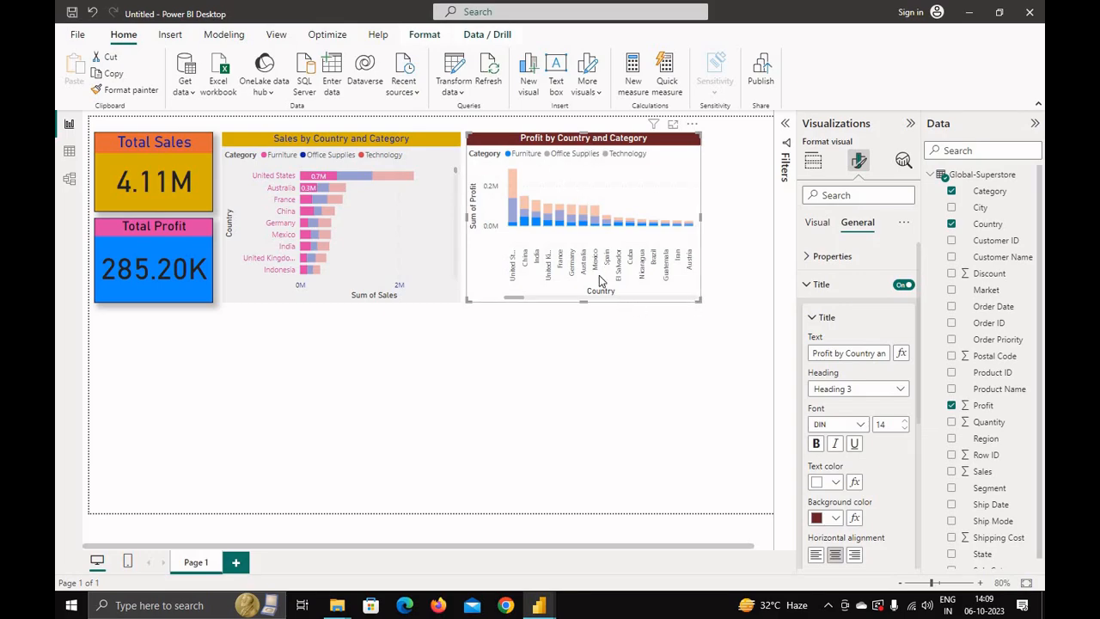
pyautogui.click(813, 165)
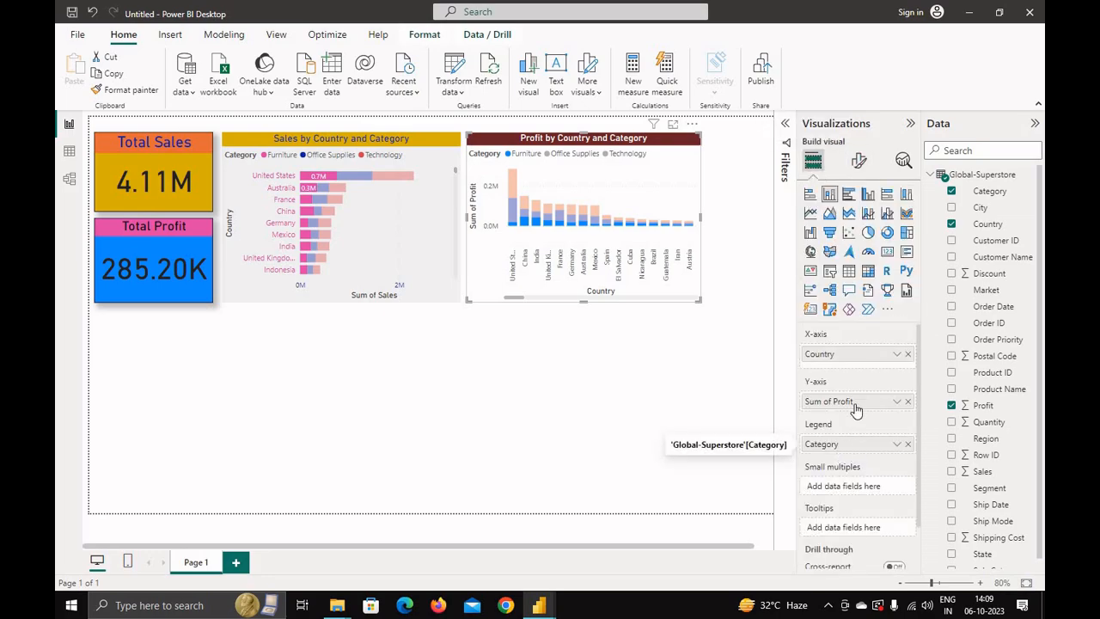
pyautogui.click(906, 354)
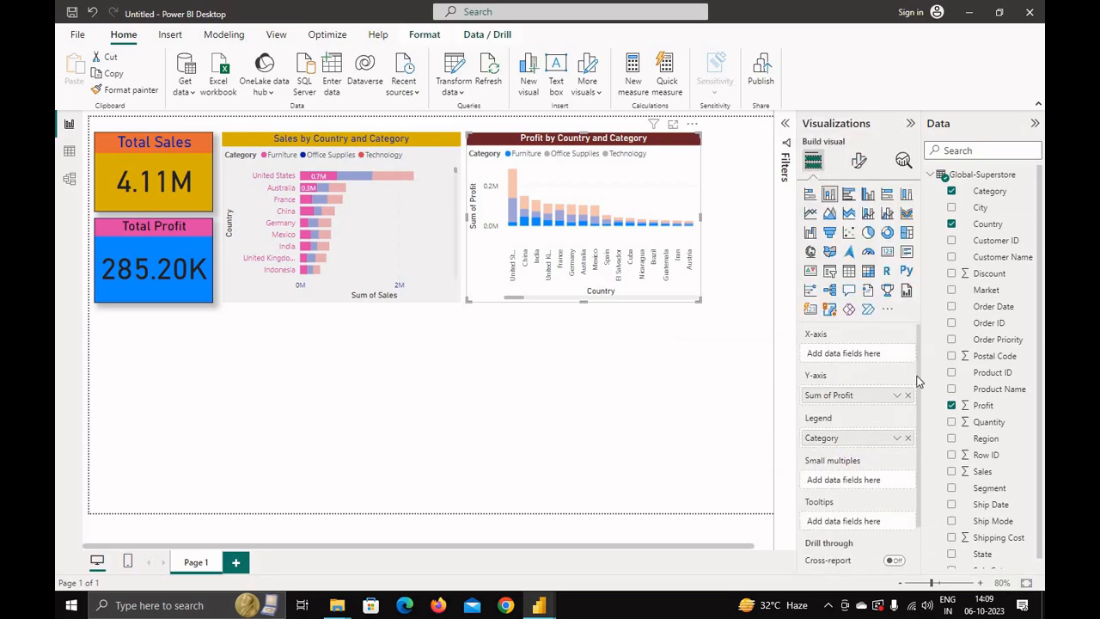
pyautogui.scroll(-1, 966, 516)
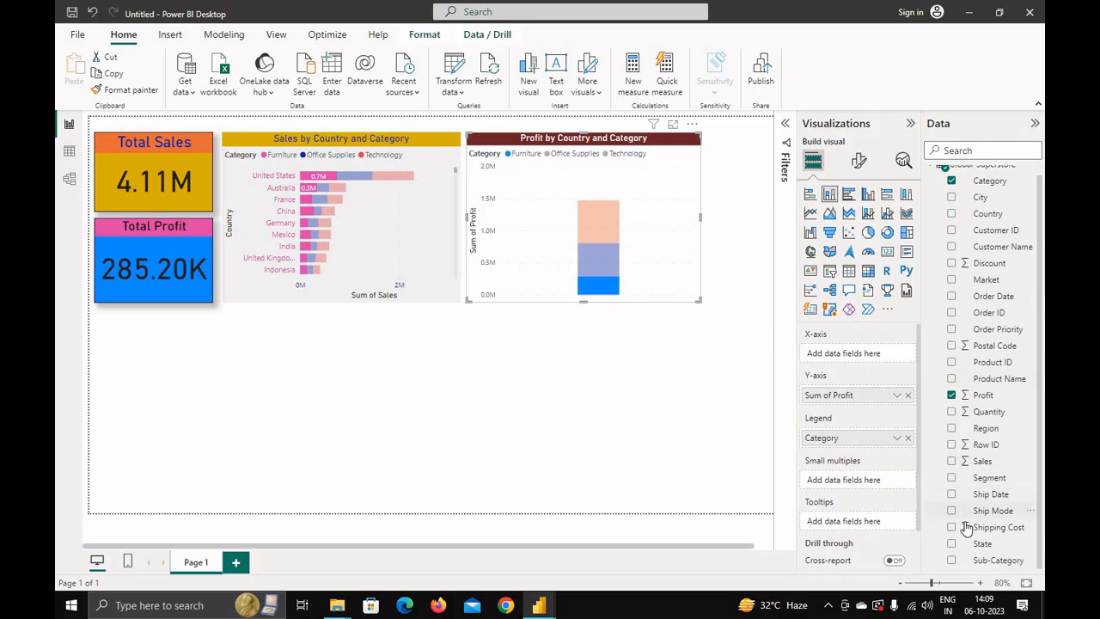
pyautogui.scroll(1, 965, 525)
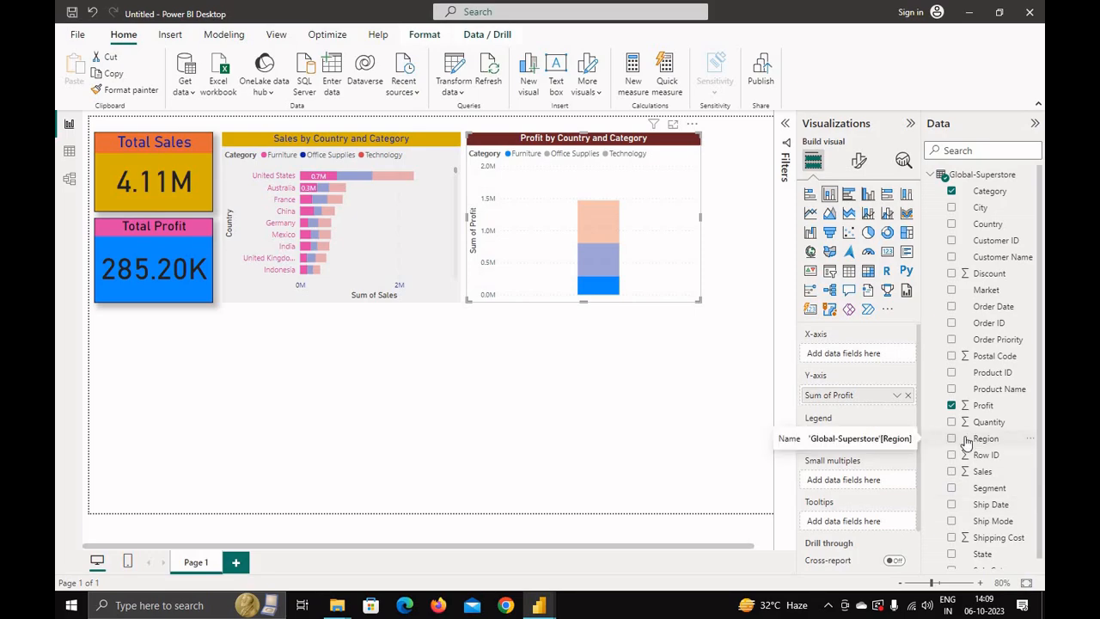
pyautogui.moveTo(969, 442); pyautogui.dragTo(859, 358)
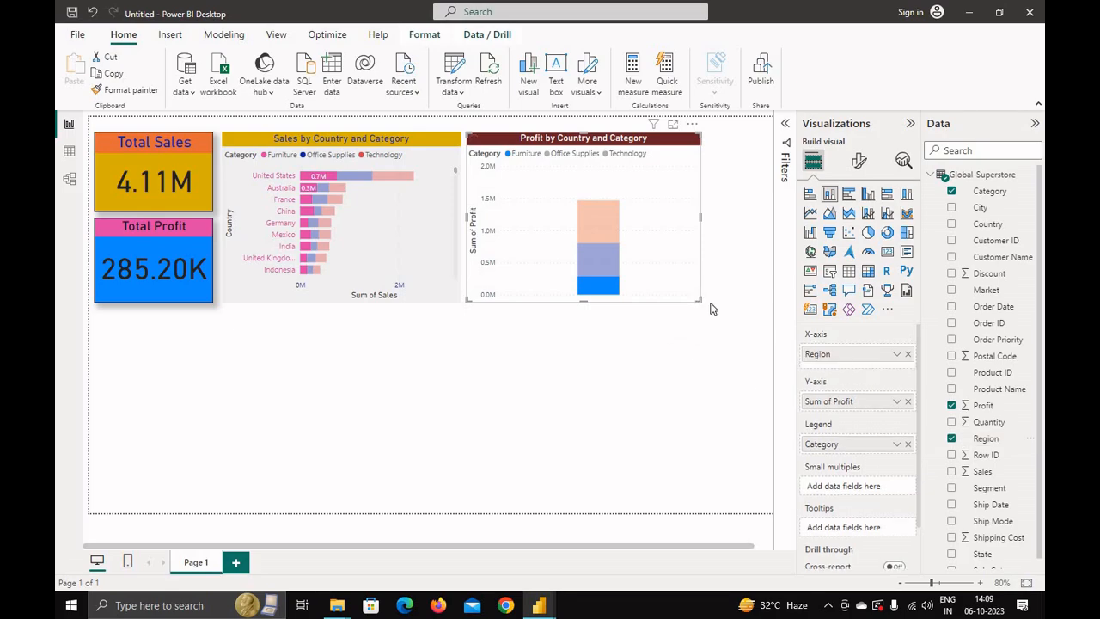
pyautogui.moveTo(701, 302)
pyautogui.mouseDown()
pyautogui.moveTo(749, 328)
pyautogui.moveTo(744, 302)
pyautogui.moveTo(681, 304)
pyautogui.mouseUp()
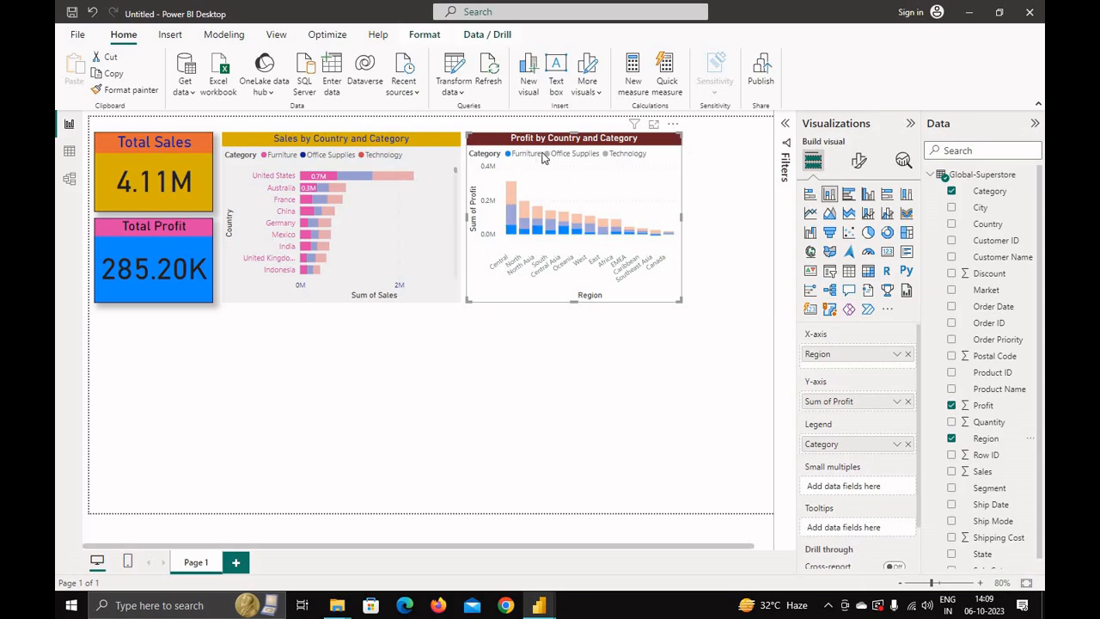
# Compare the Office Supplies and Technology highlights using the column chart's legend, ending with Office Supplies selected.
pyautogui.click(597, 155)
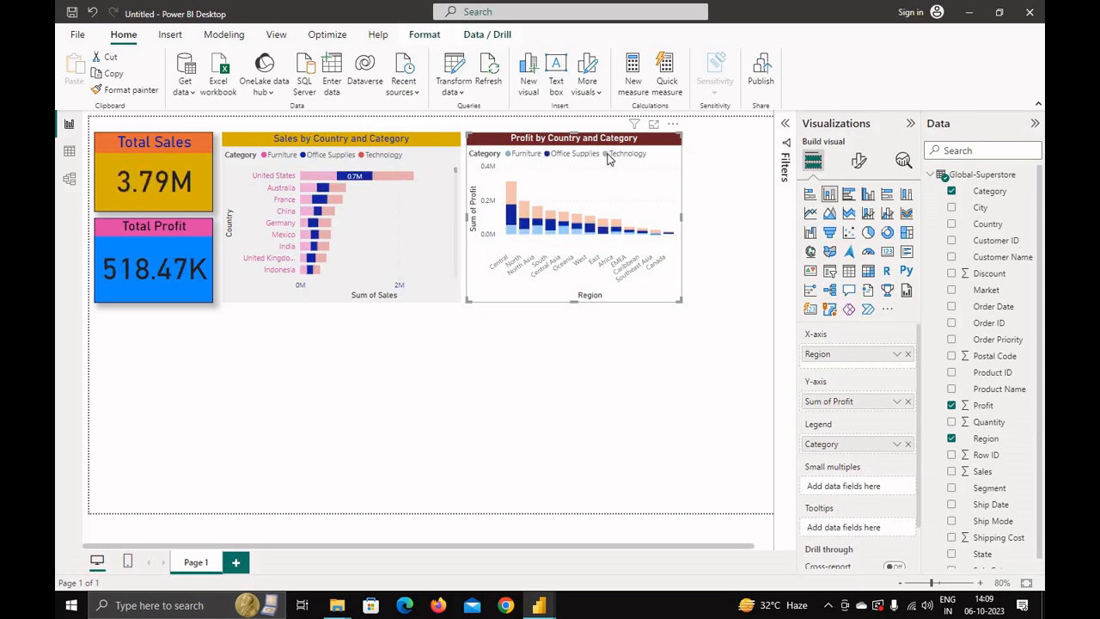
pyautogui.click(608, 156)
pyautogui.click(547, 156)
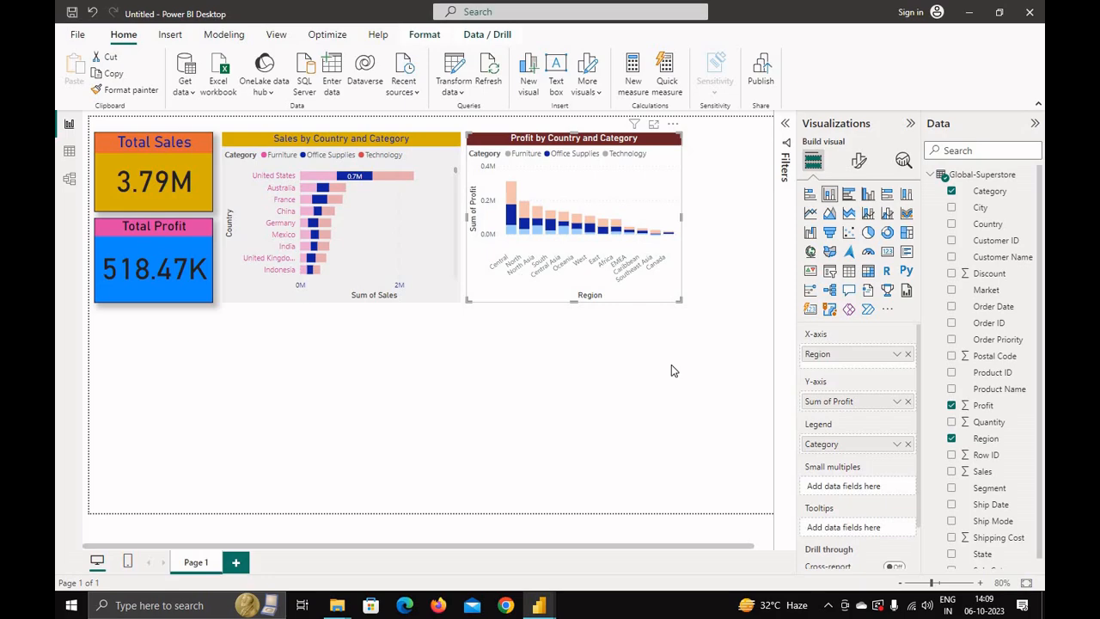
# Set the column chart's background to dark red with 73% transparency.
pyautogui.click(855, 163)
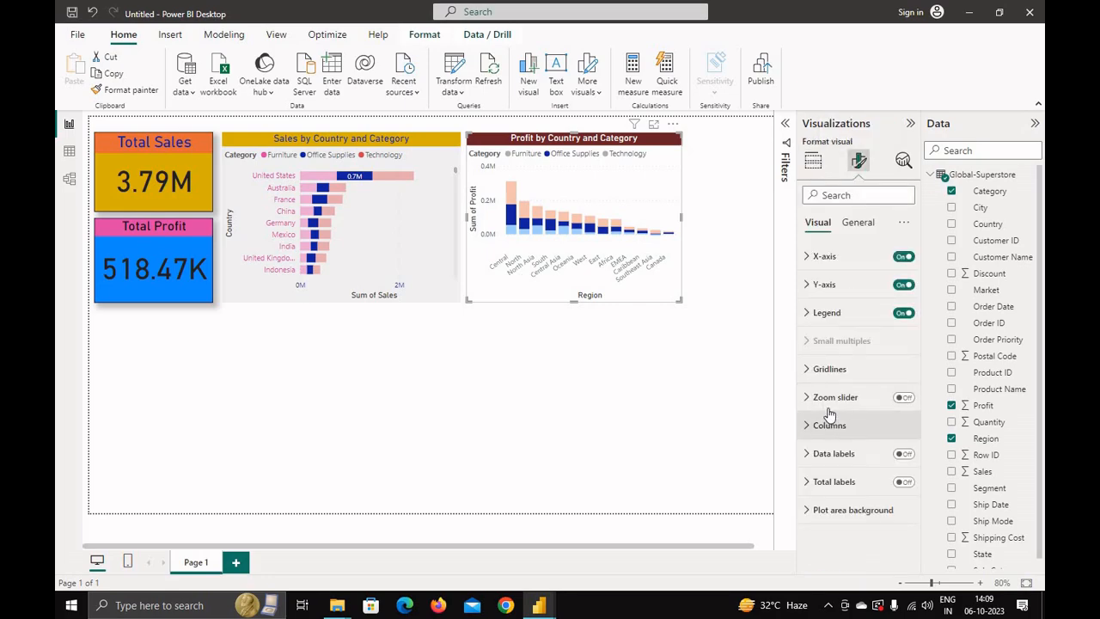
pyautogui.click(858, 223)
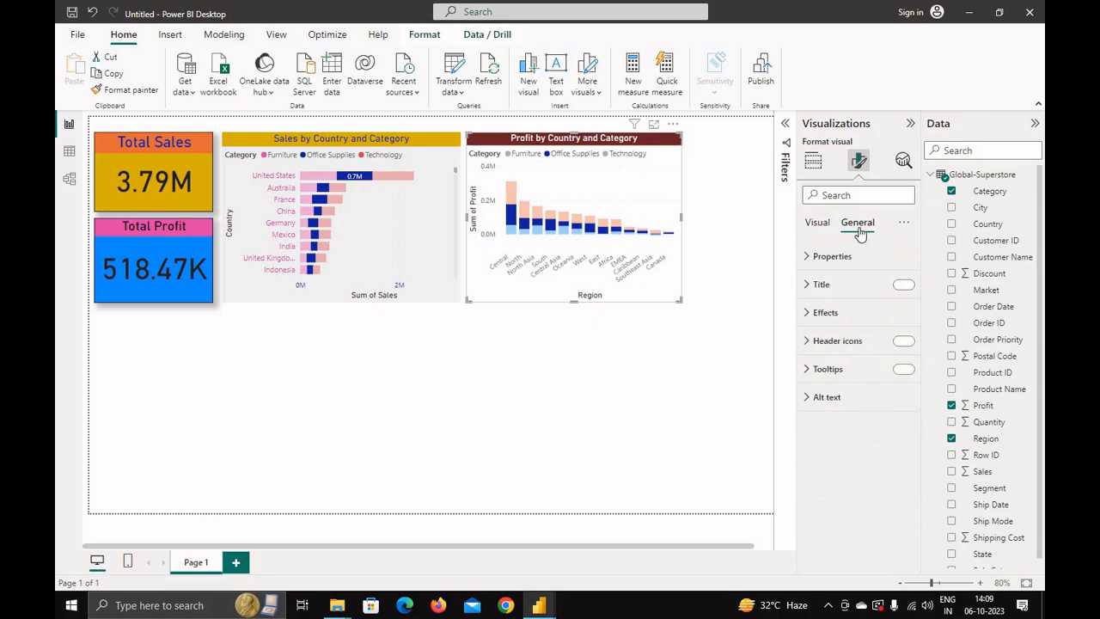
pyautogui.click(816, 314)
pyautogui.click(835, 383)
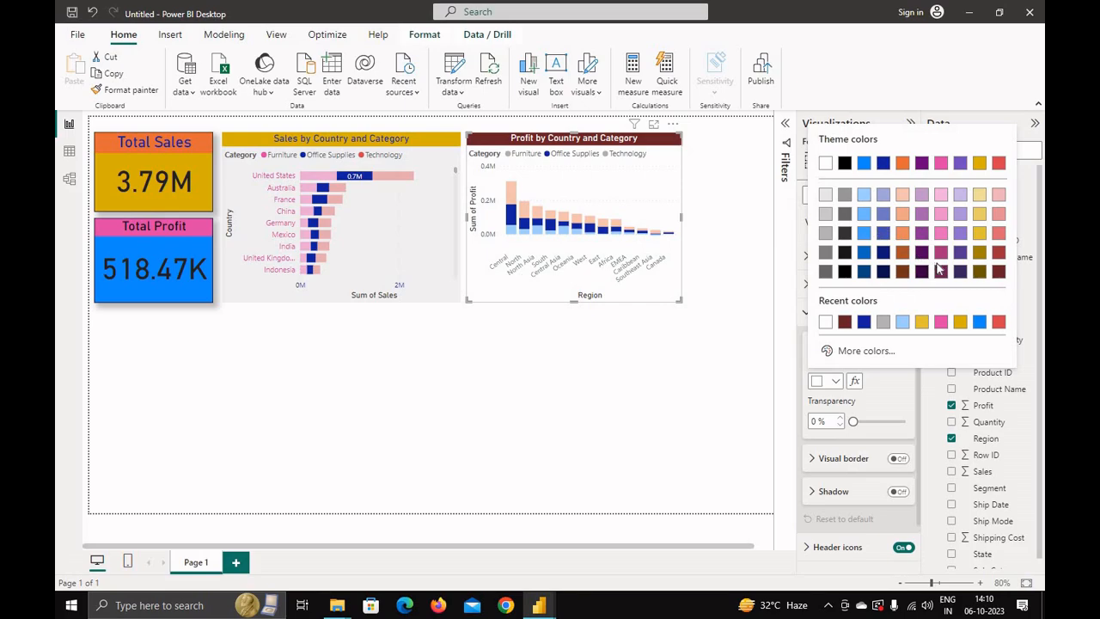
pyautogui.click(996, 272)
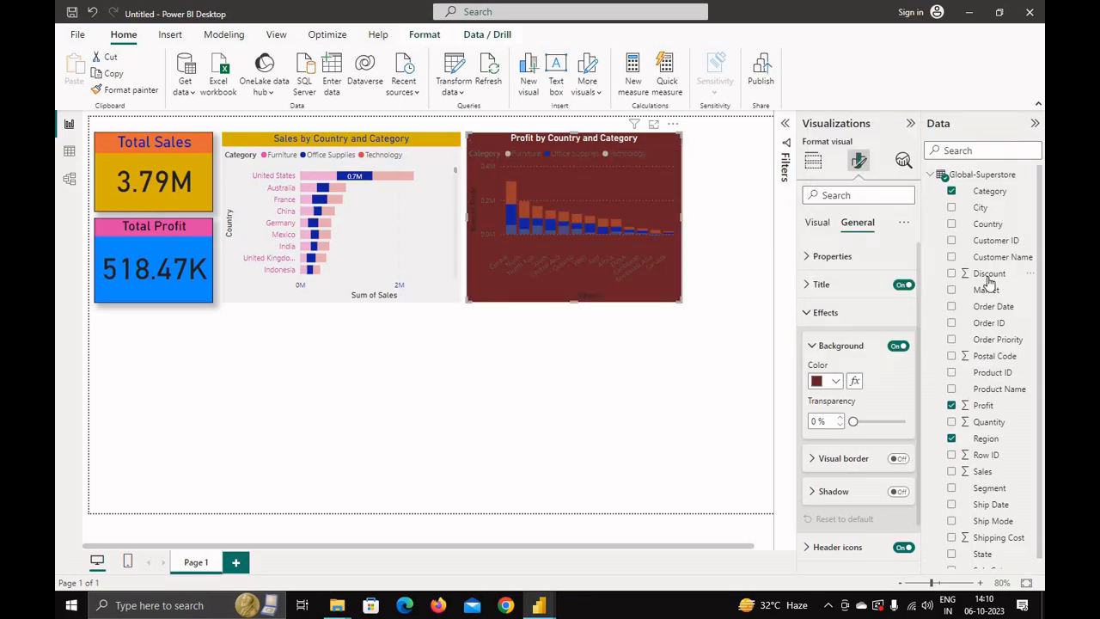
pyautogui.moveTo(853, 420); pyautogui.dragTo(890, 421)
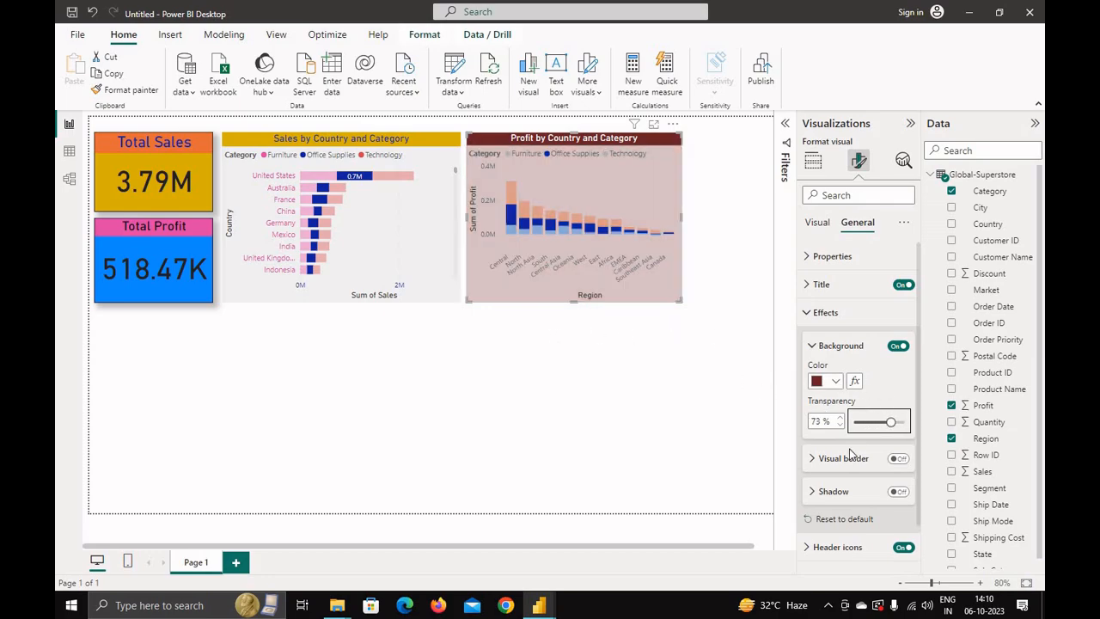
# Turn on the visual border and shadow for the column chart.
pyautogui.click(898, 457)
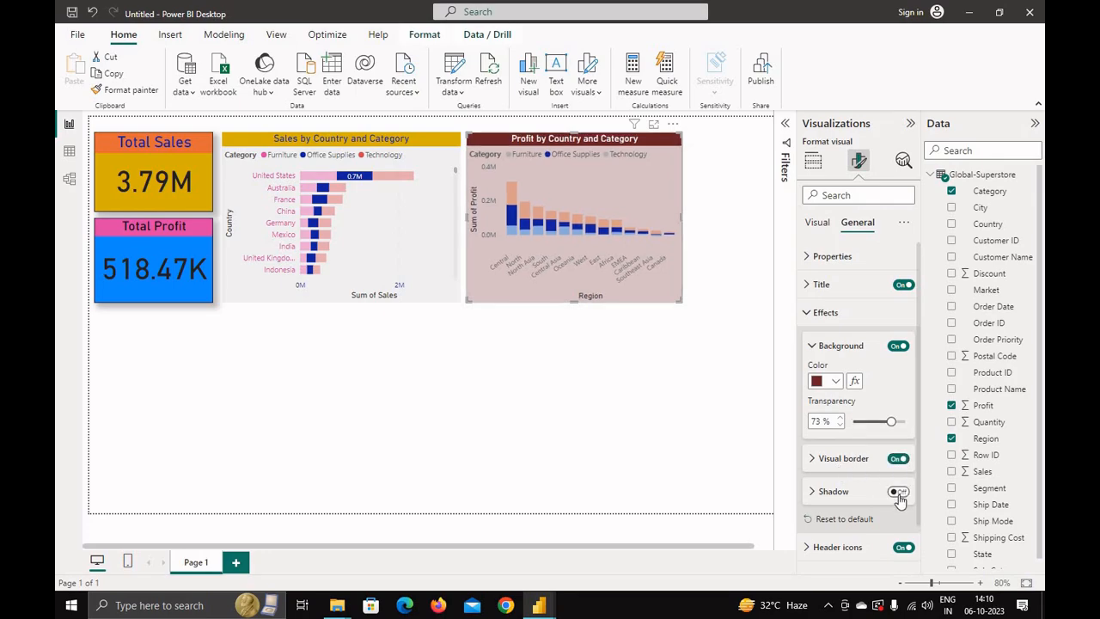
pyautogui.click(898, 492)
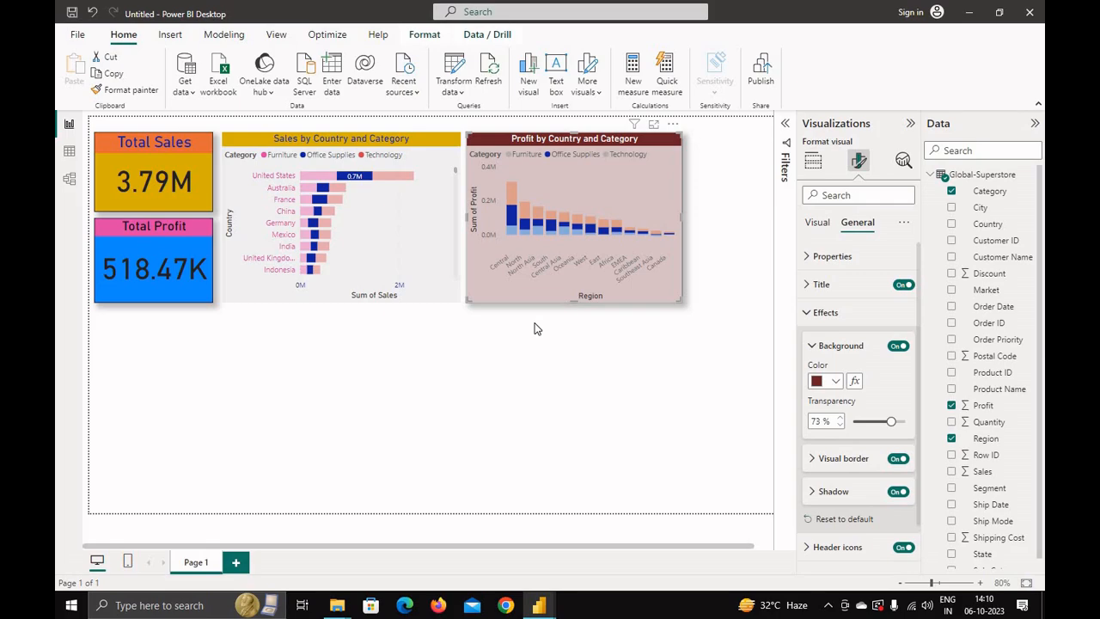
pyautogui.click(812, 161)
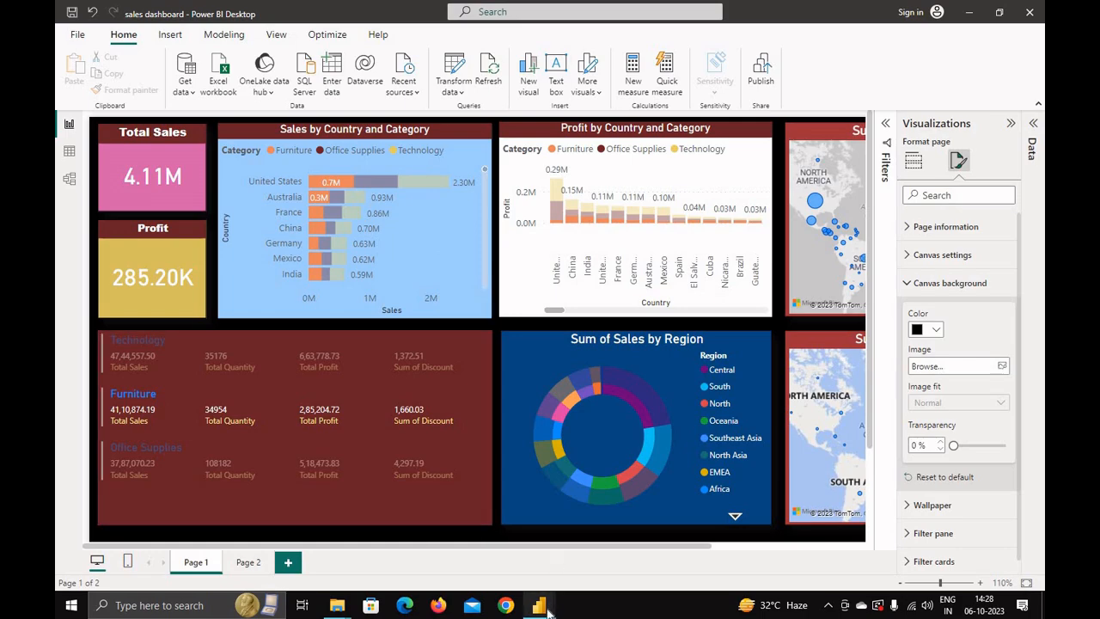
# Switch from the sales dashboard report back to the untitled report and add an empty multi-row card.
pyautogui.moveTo(547, 610)
pyautogui.click(483, 555)
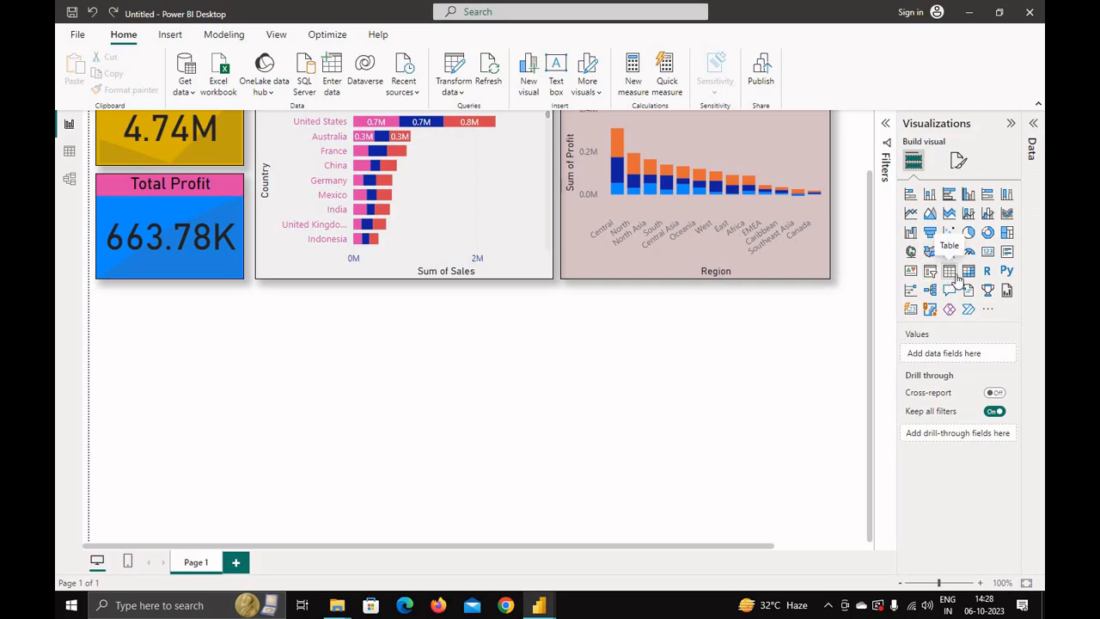
pyautogui.click(1007, 254)
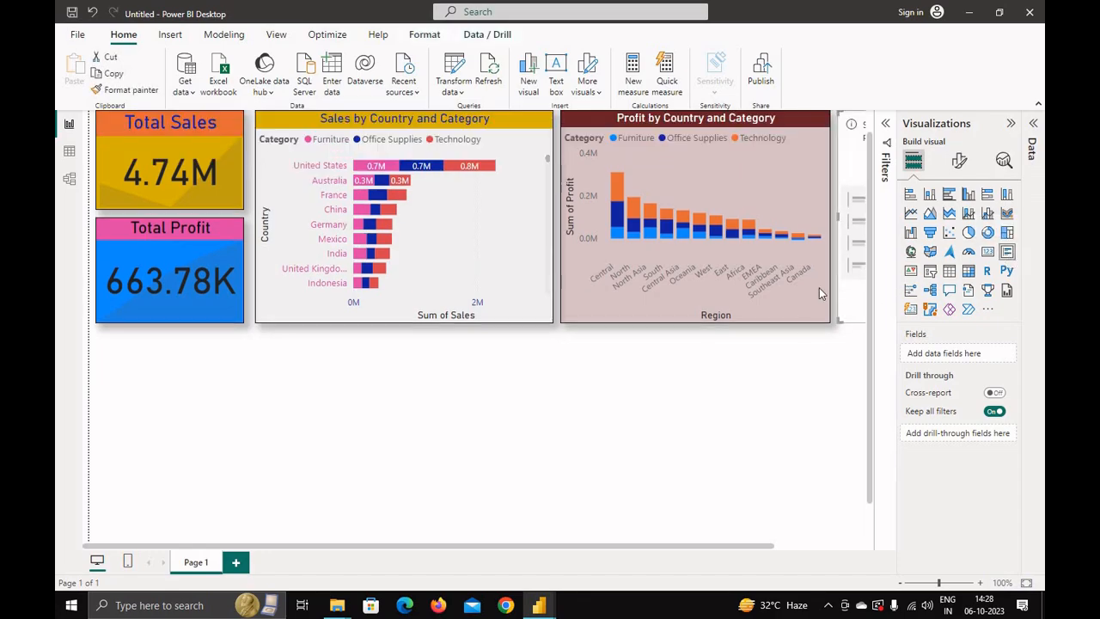
# Place the multi-row card beneath the Total Profit card and widen it to about the far edge of the Sales by Country and Category chart.
pyautogui.moveTo(858, 143); pyautogui.dragTo(116, 379)
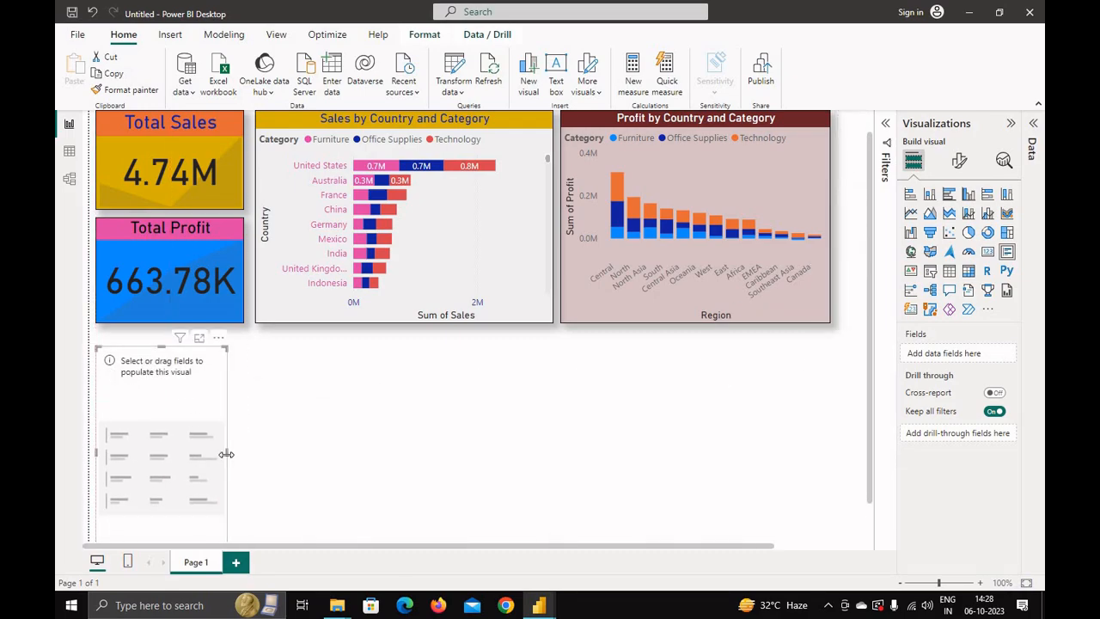
pyautogui.moveTo(227, 450); pyautogui.dragTo(547, 446)
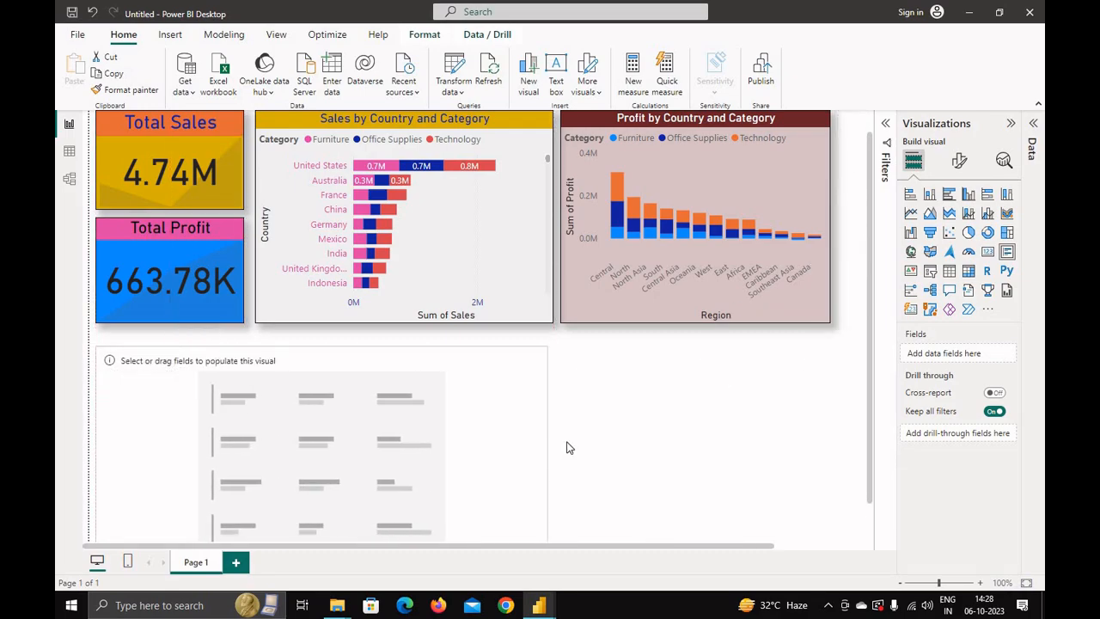
pyautogui.scroll(-1, 585, 443)
pyautogui.scroll(2, 580, 438)
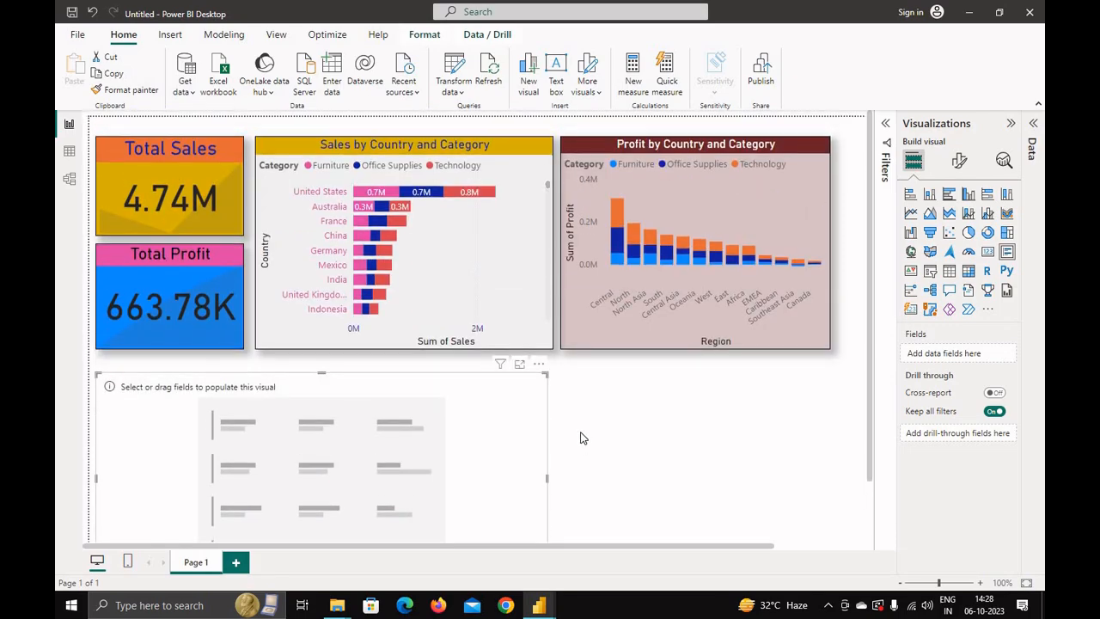
pyautogui.scroll(-2, 579, 438)
pyautogui.scroll(-1, 316, 461)
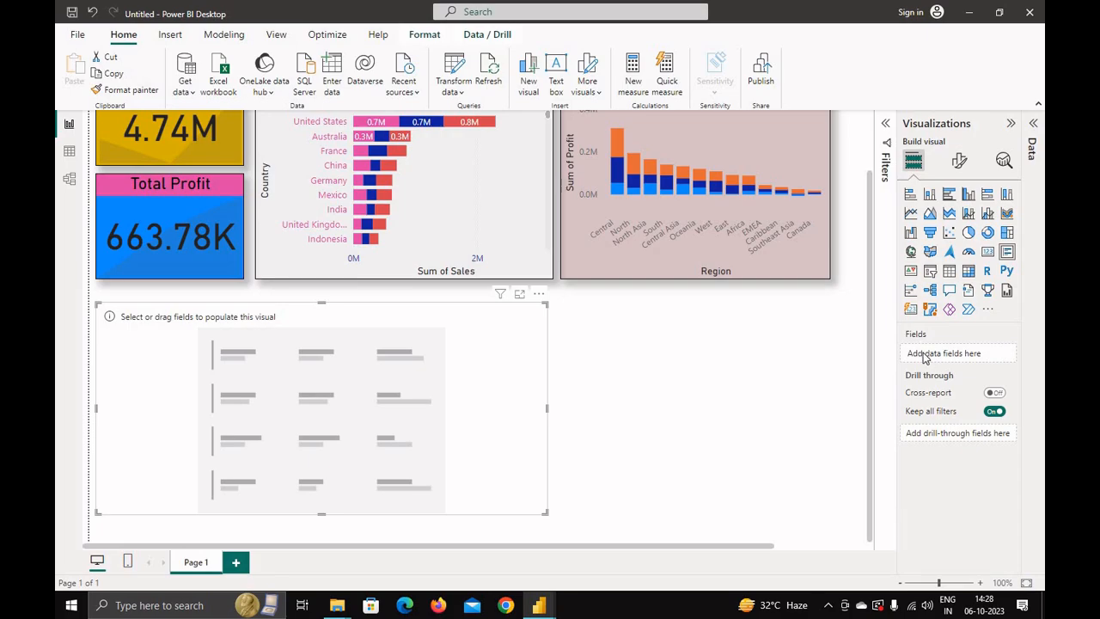
# Populate the empty multi-row card with the Sub-Category, Sales, Quantity, Profit and Discount fields from Global-Superstore.
pyautogui.click(1033, 123)
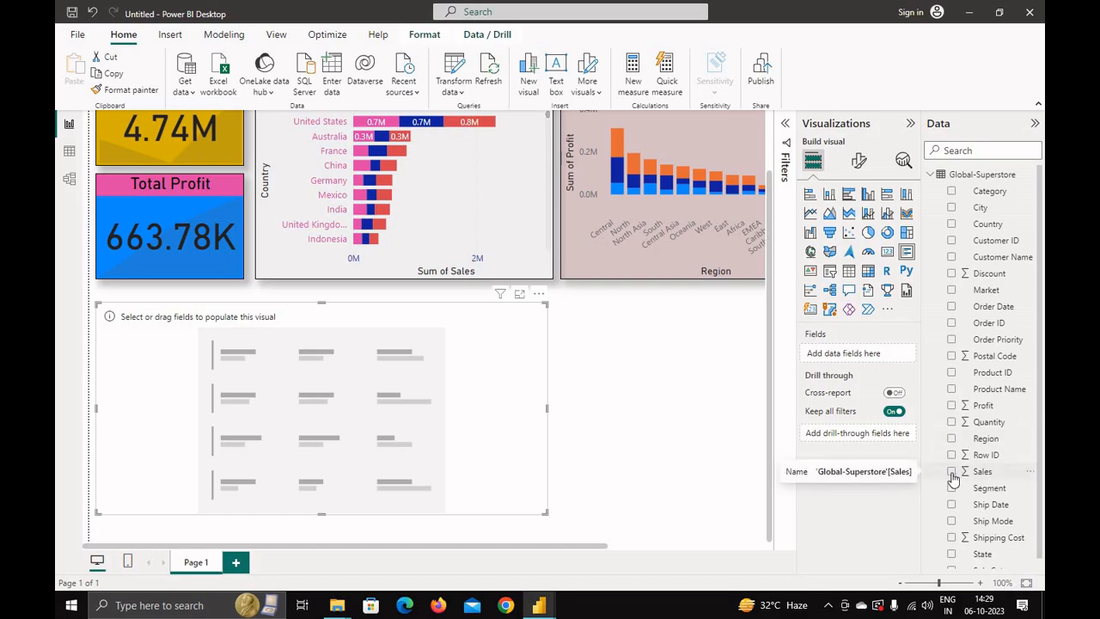
pyautogui.scroll(-1, 967, 520)
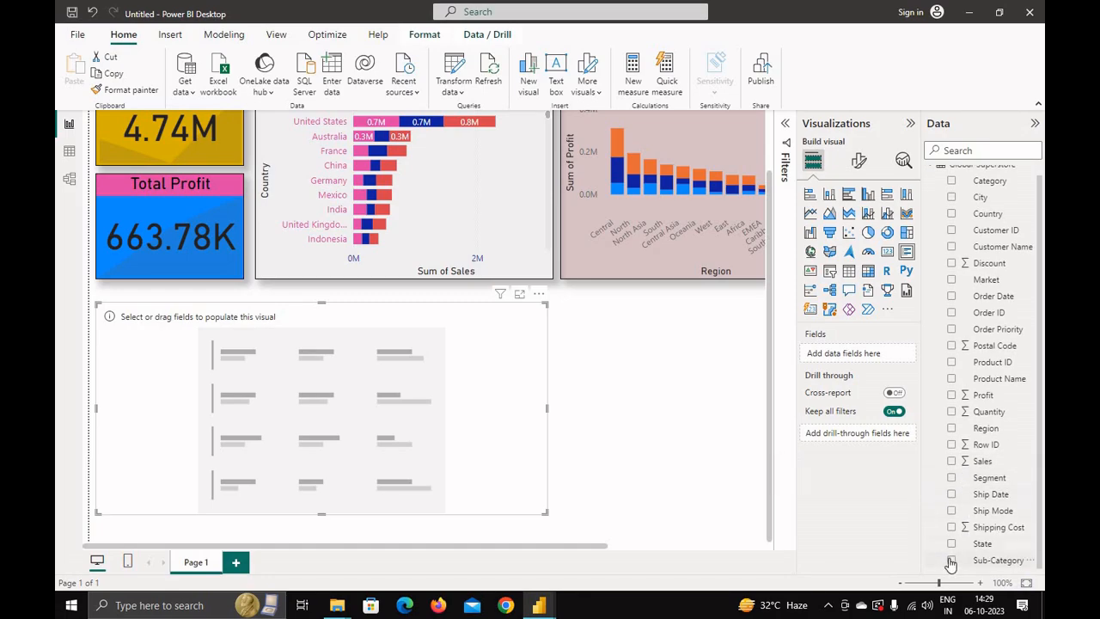
pyautogui.click(951, 560)
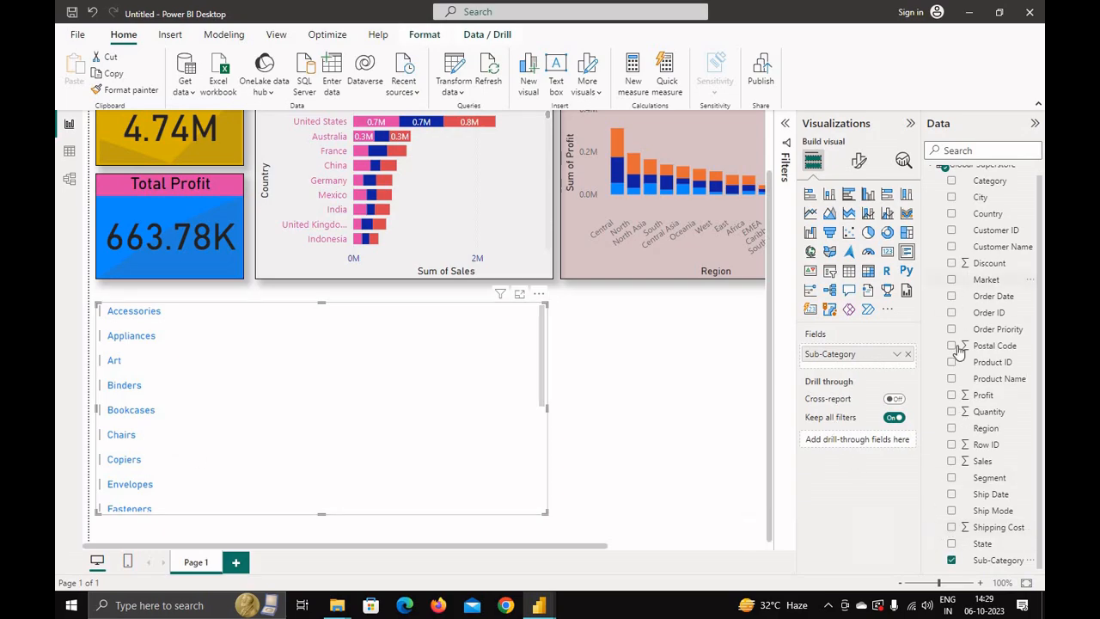
pyautogui.click(951, 462)
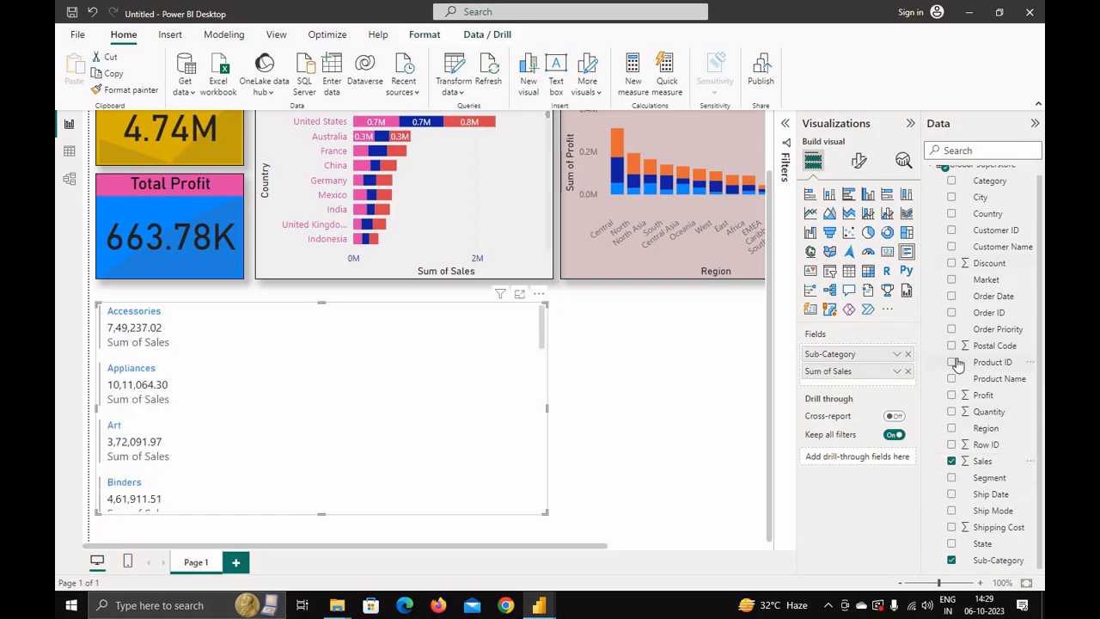
pyautogui.click(951, 412)
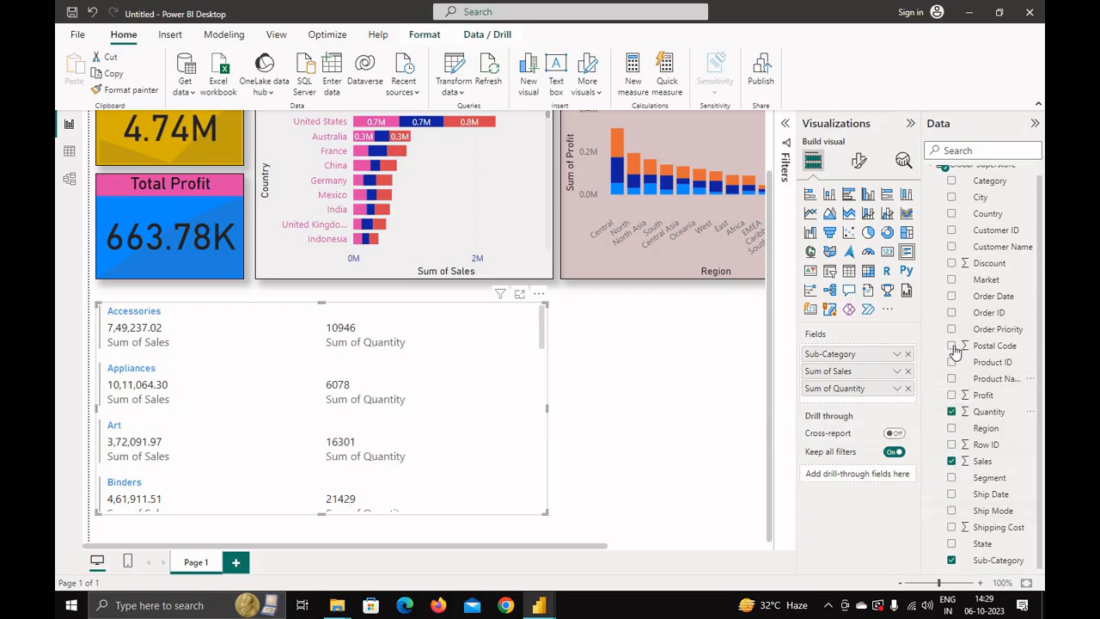
pyautogui.click(952, 397)
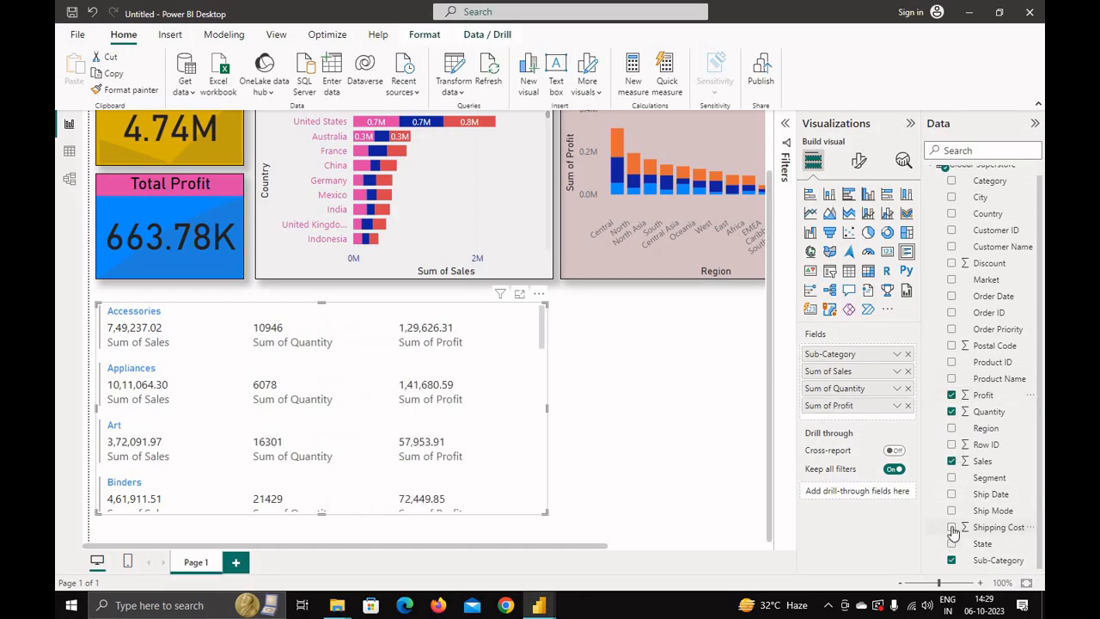
pyautogui.scroll(1, 954, 395)
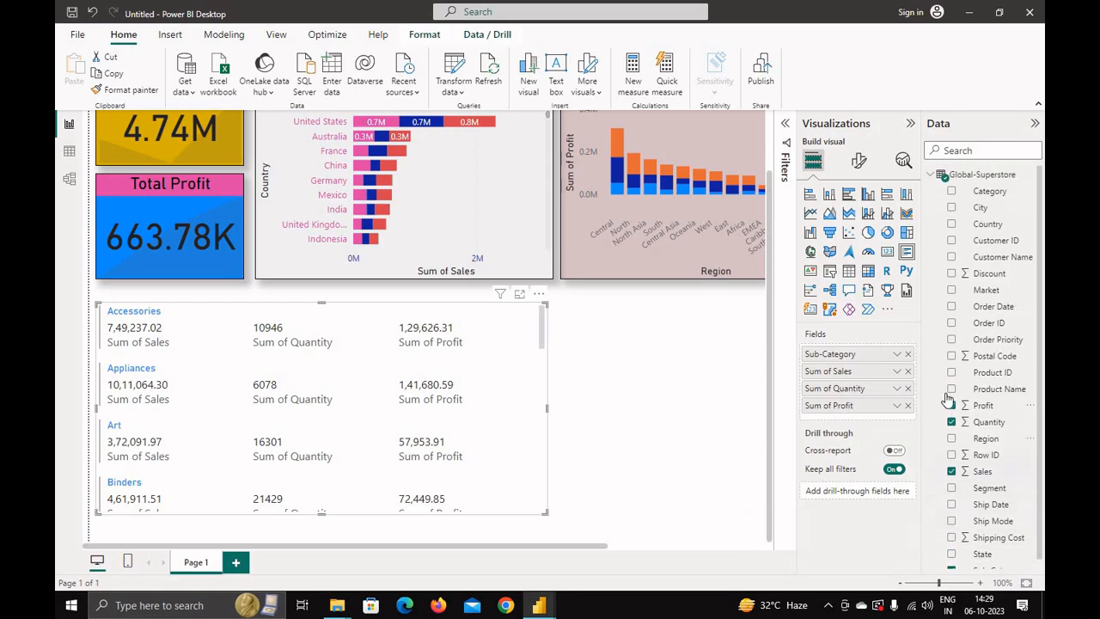
pyautogui.click(951, 273)
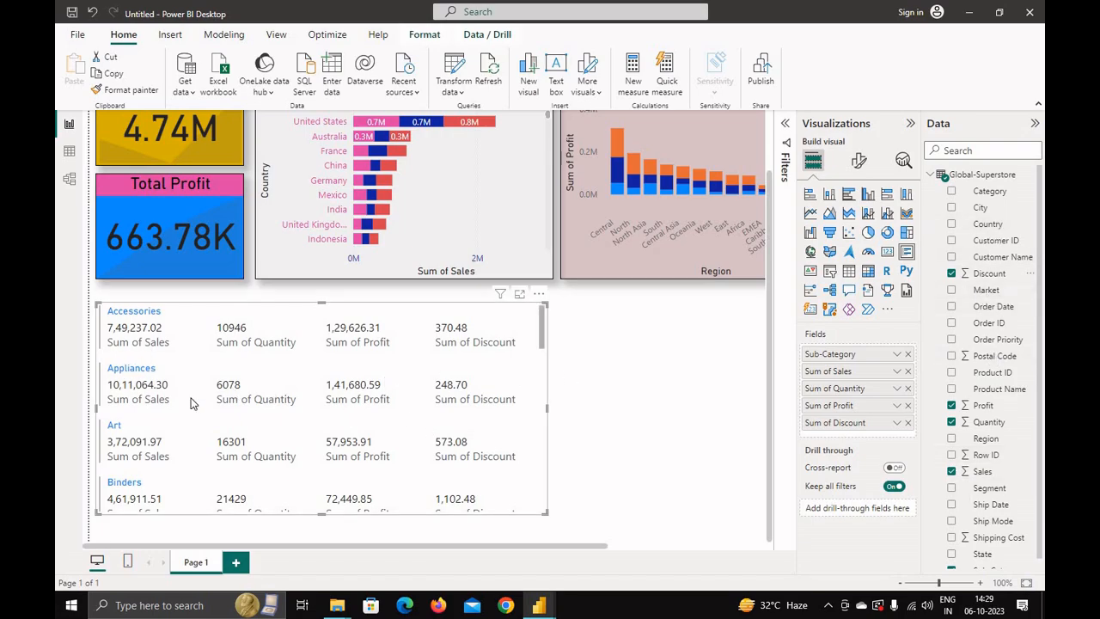
# Review the sub-category rows in the multi-row card and add the Shipping Cost field to it.
pyautogui.scroll(-10, 194, 404)
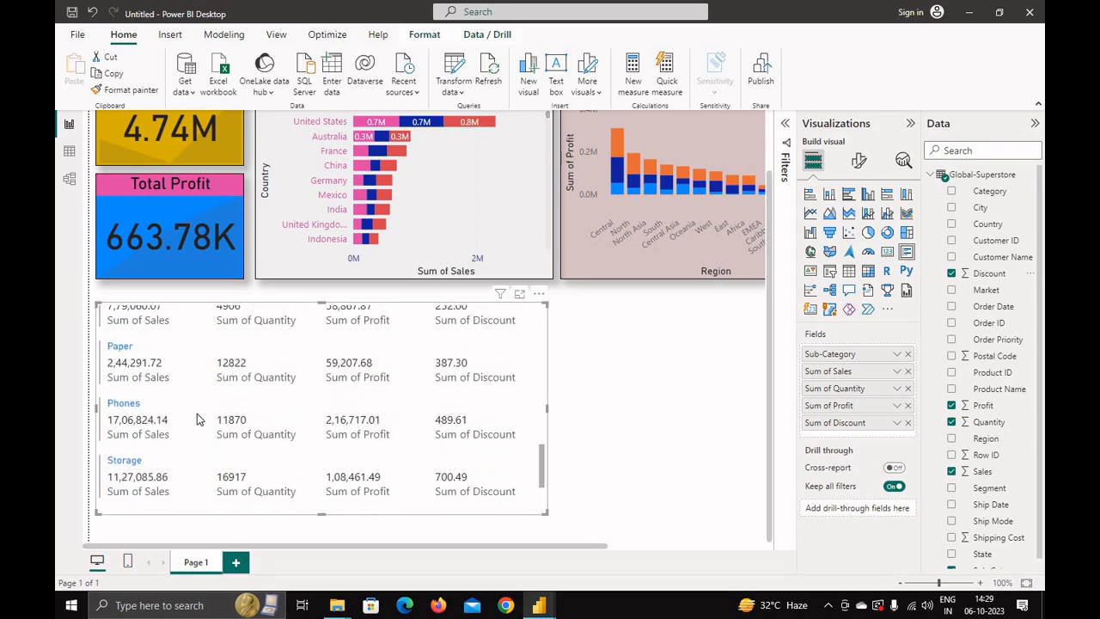
pyautogui.scroll(10, 196, 419)
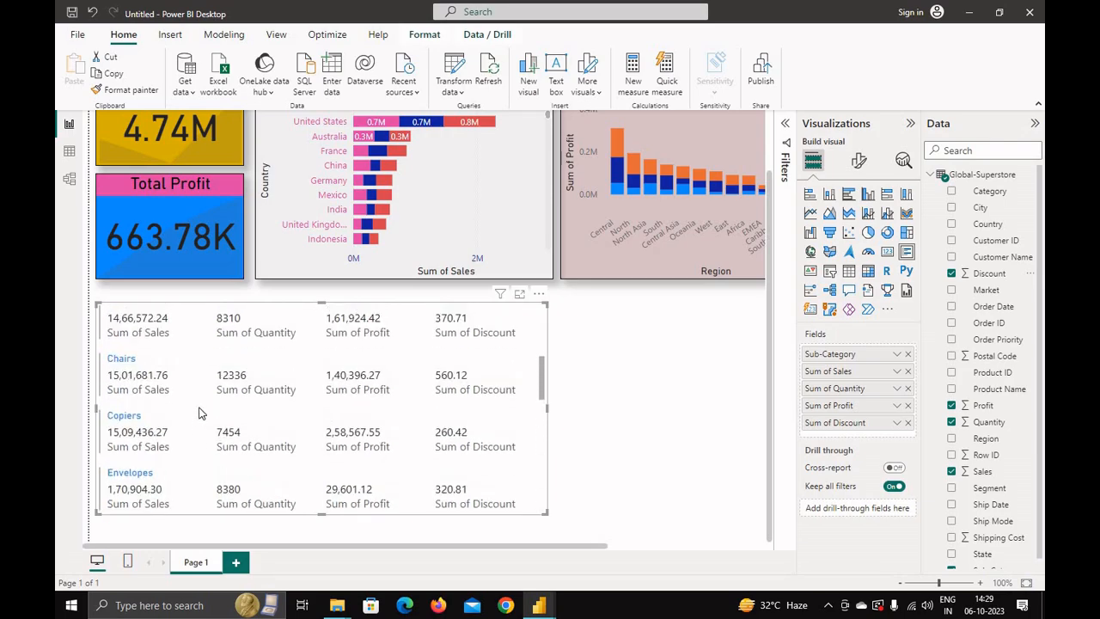
pyautogui.scroll(3, 153, 394)
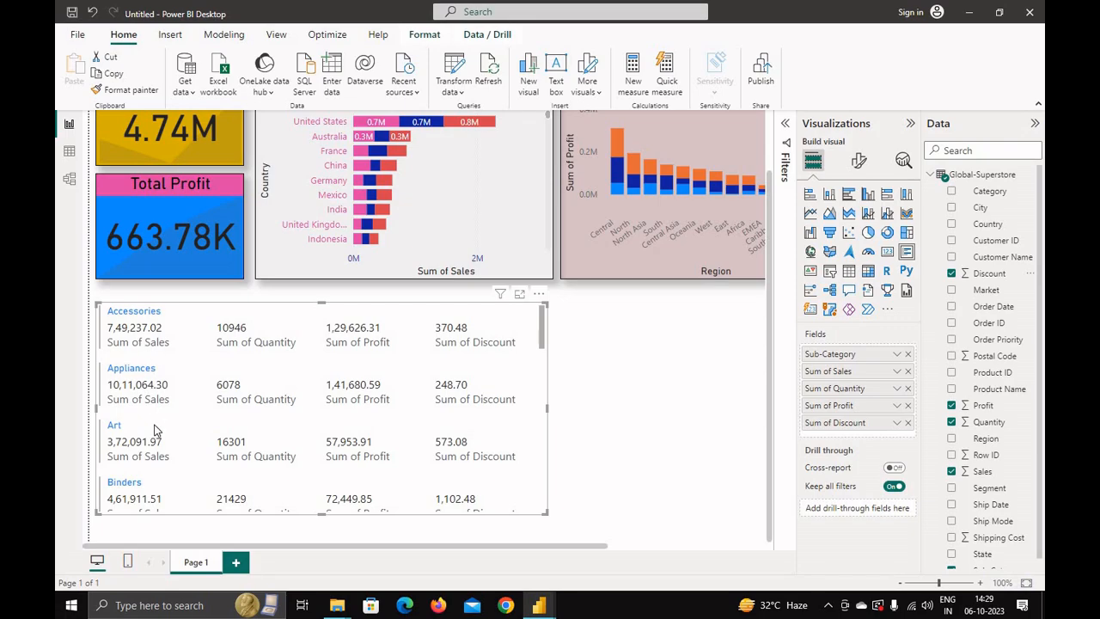
pyautogui.scroll(-10, 155, 429)
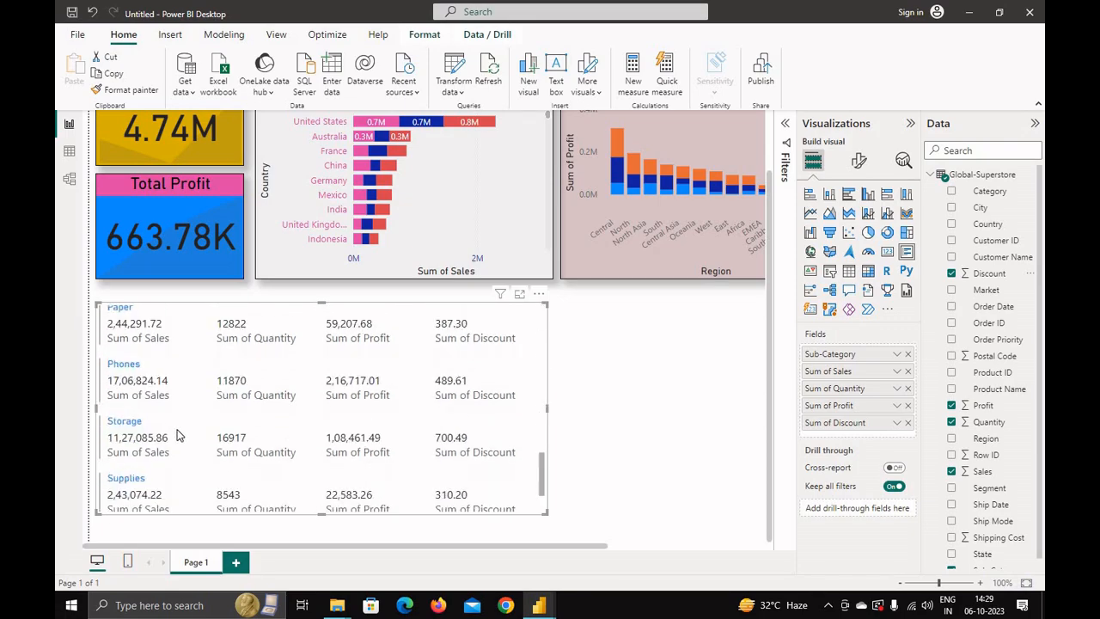
pyautogui.scroll(10, 179, 433)
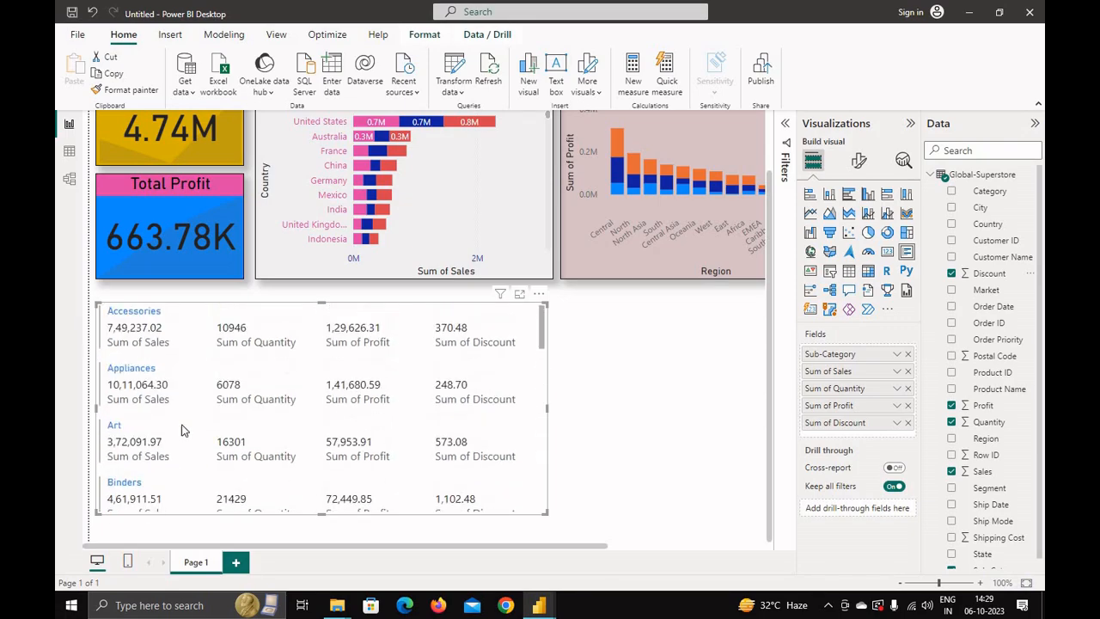
pyautogui.scroll(2, 182, 430)
pyautogui.scroll(-2, 679, 409)
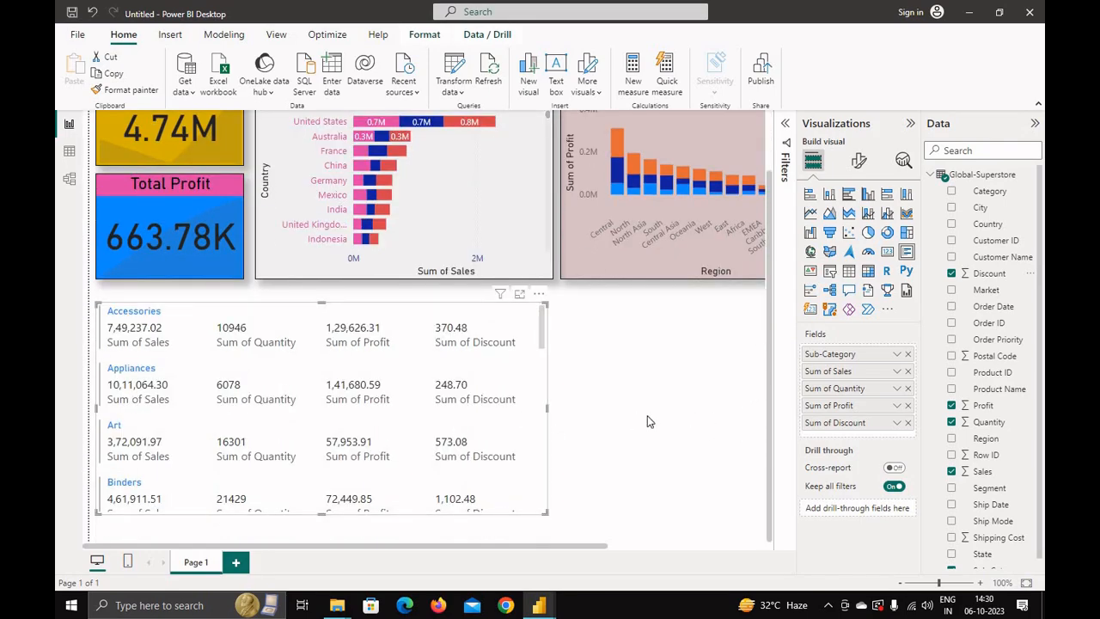
pyautogui.click(951, 538)
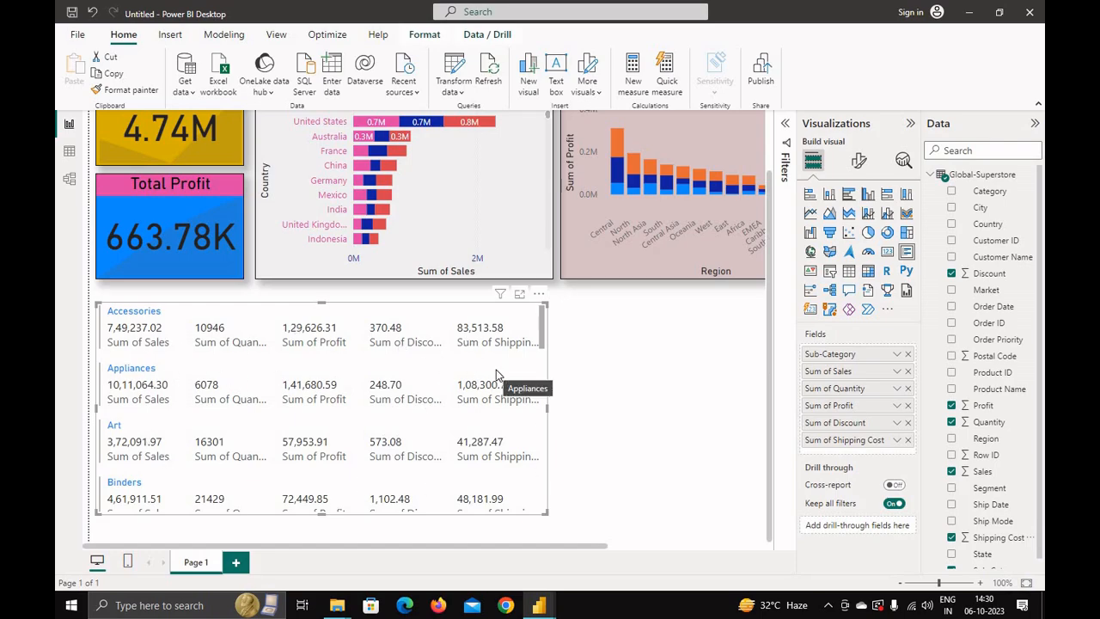
# Format the multi-row card's callout values with font size 10 and the red theme color.
pyautogui.click(324, 326)
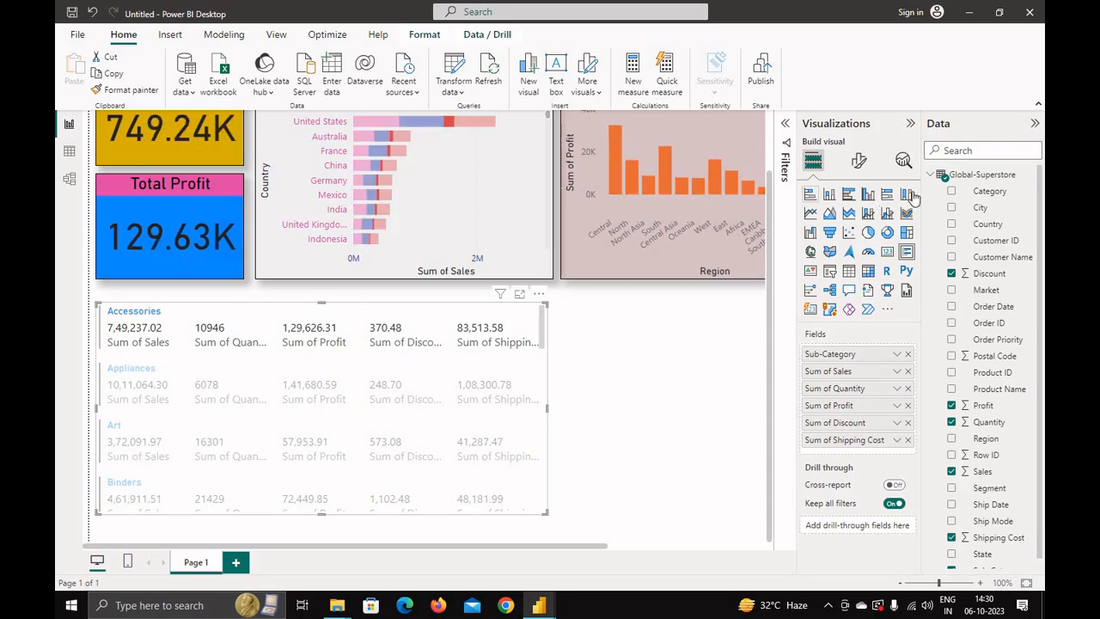
pyautogui.click(859, 161)
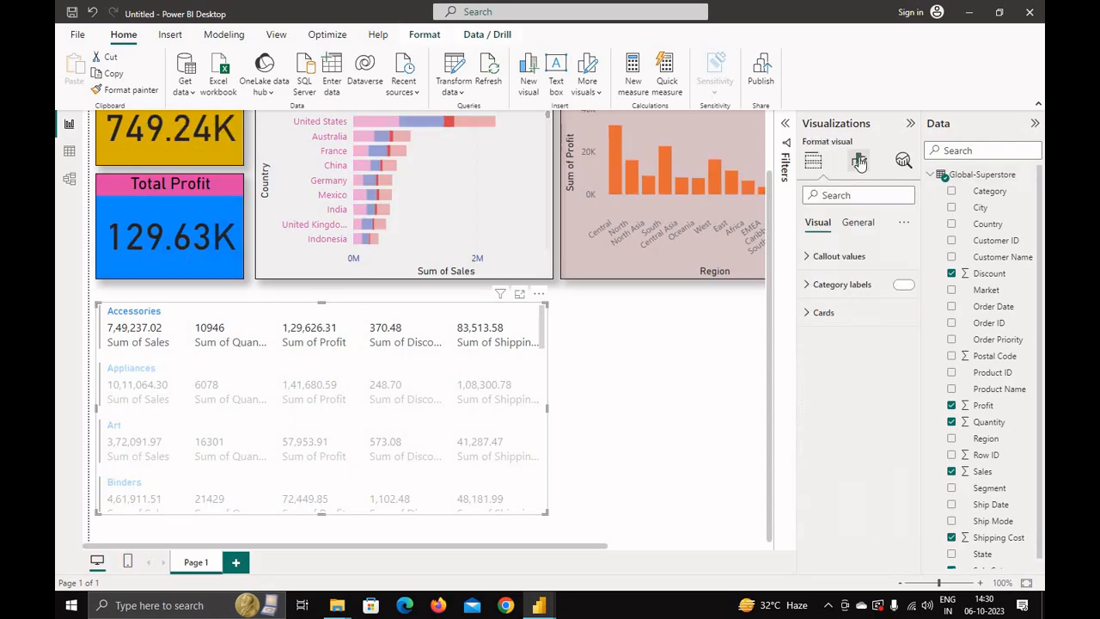
pyautogui.click(807, 257)
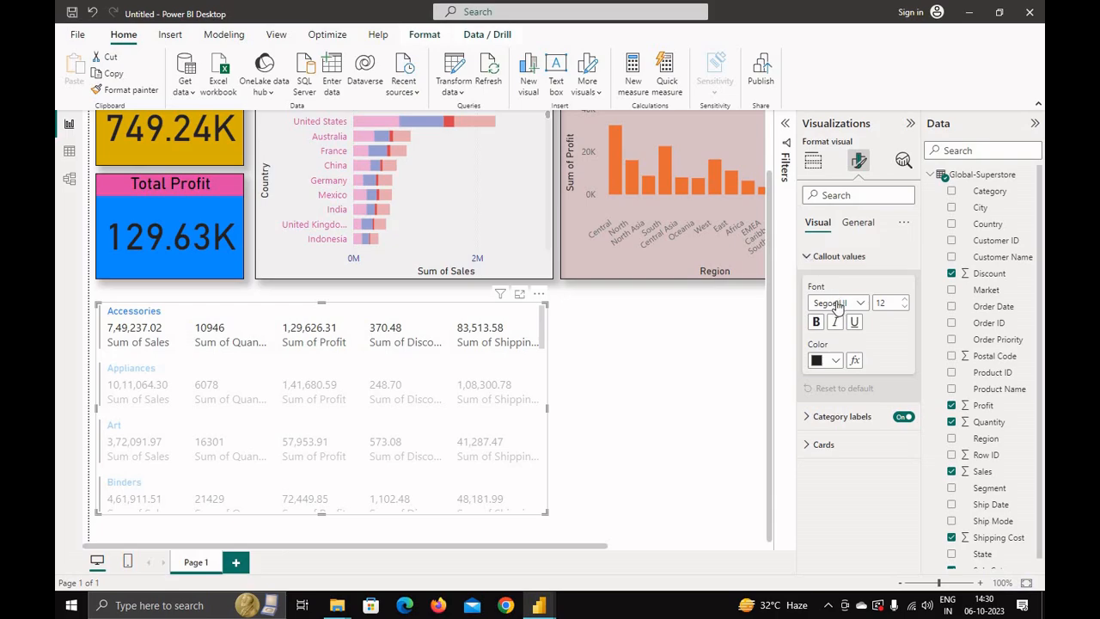
pyautogui.click(903, 311)
pyautogui.click(903, 311)
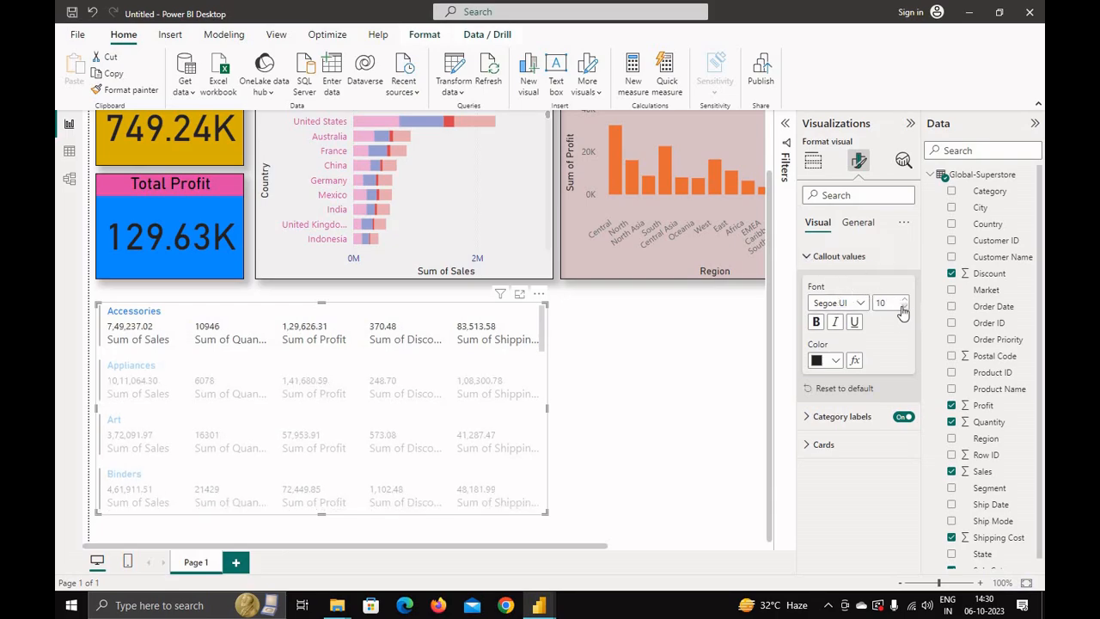
pyautogui.click(903, 311)
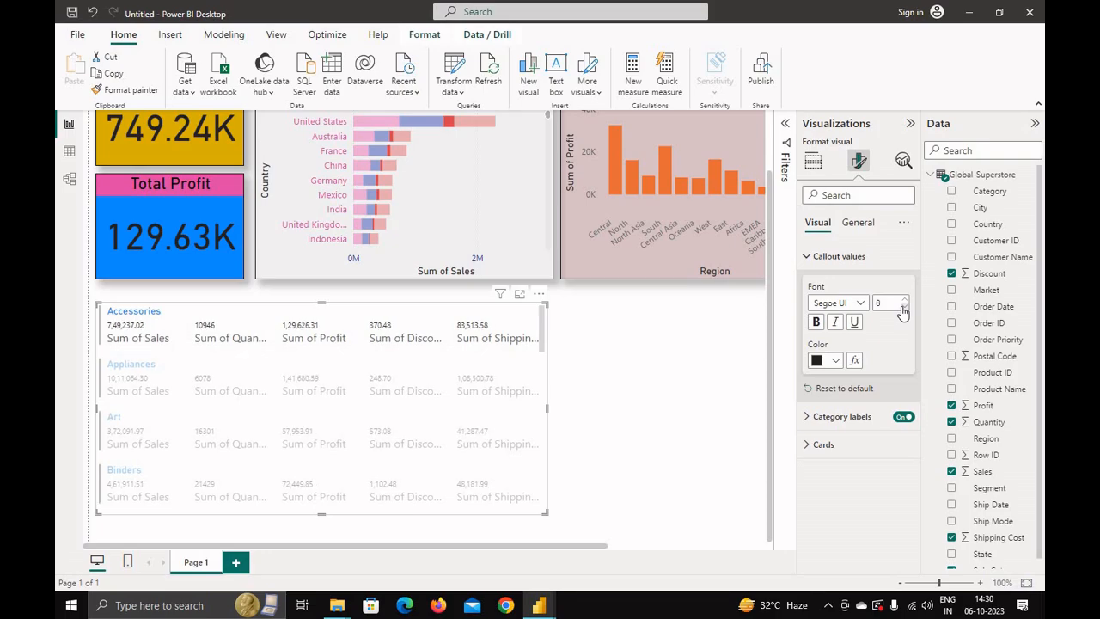
pyautogui.click(903, 302)
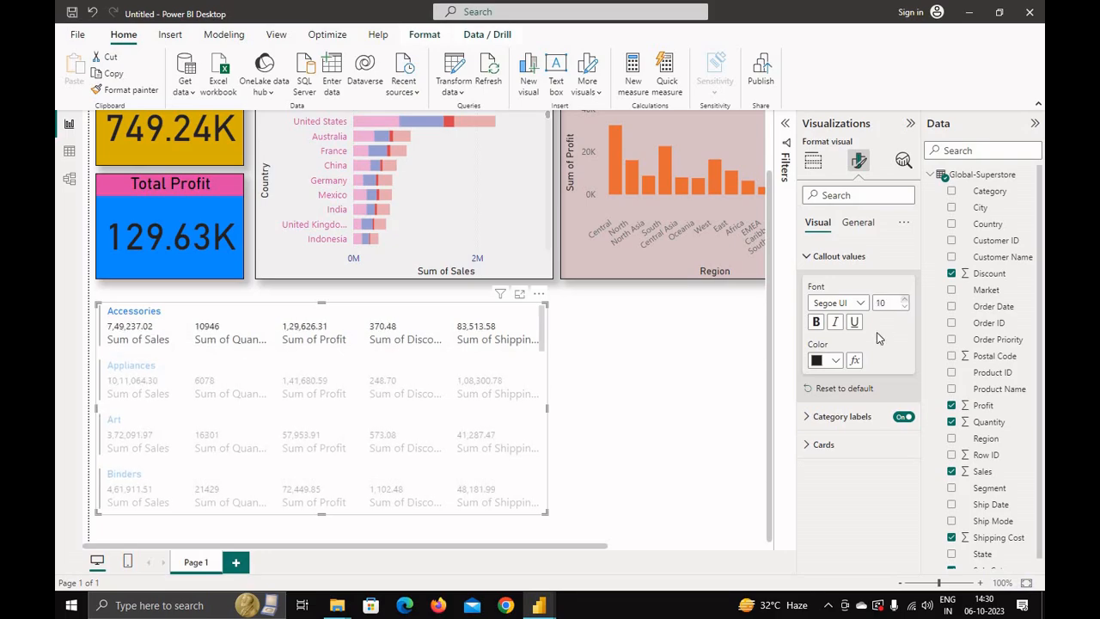
pyautogui.click(835, 361)
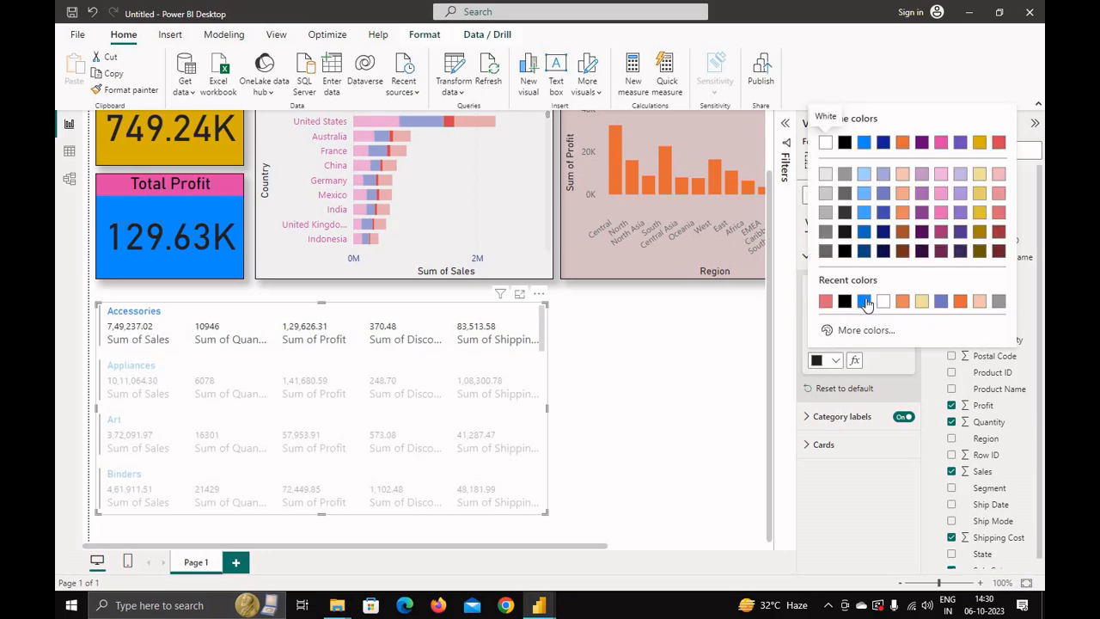
pyautogui.click(999, 142)
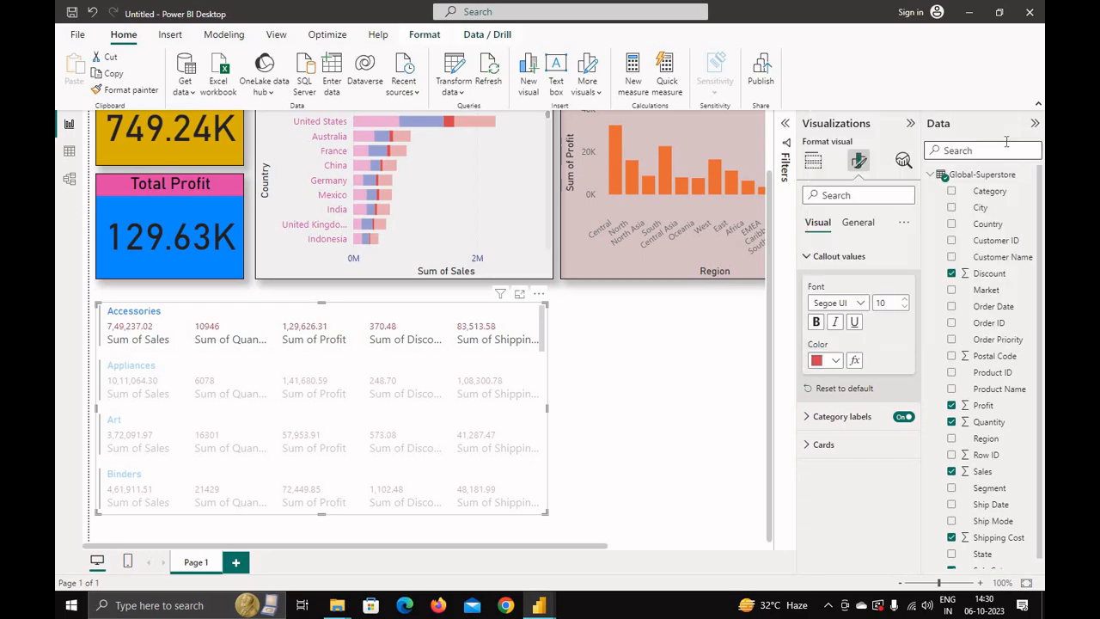
# Format the multi-row card's category labels in dark red with font size 9.
pyautogui.click(808, 419)
pyautogui.scroll(-1, 823, 454)
pyautogui.click(834, 501)
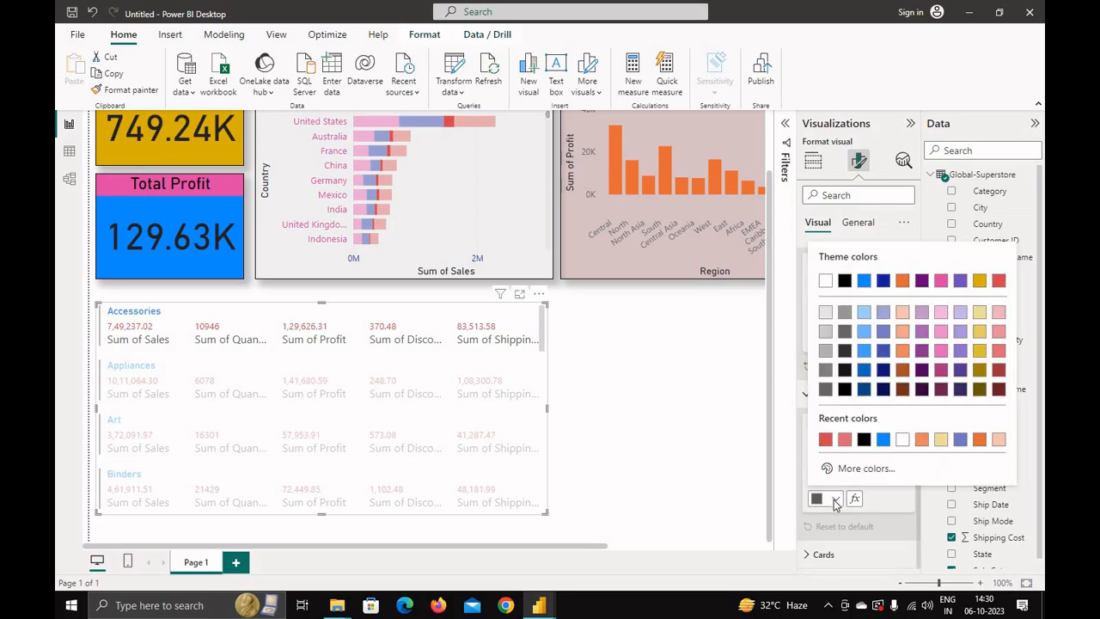
pyautogui.click(882, 439)
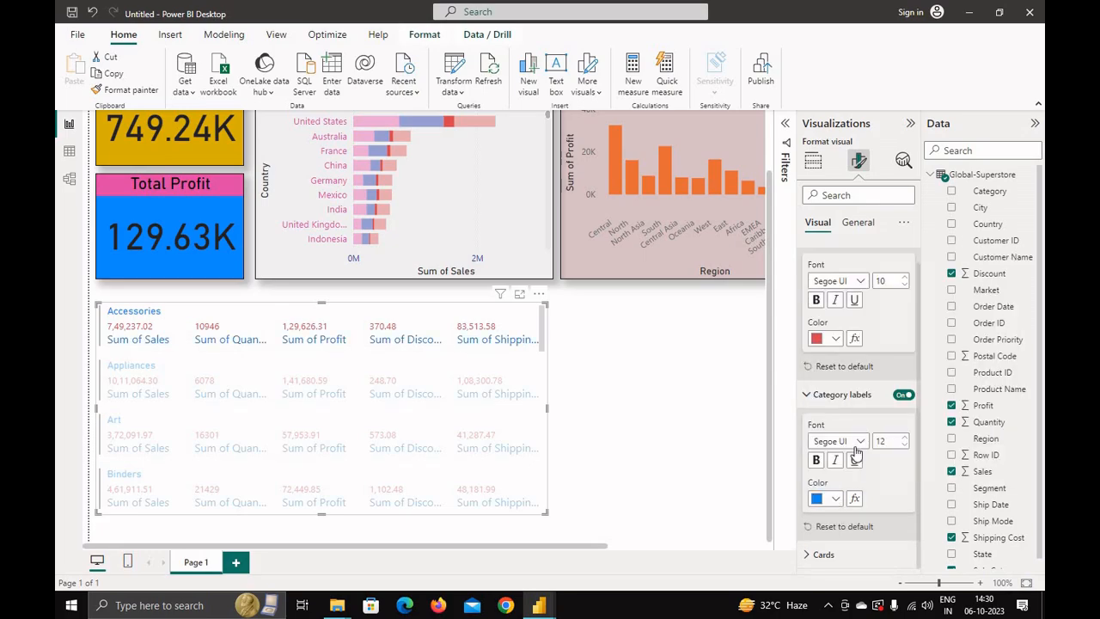
pyautogui.click(835, 499)
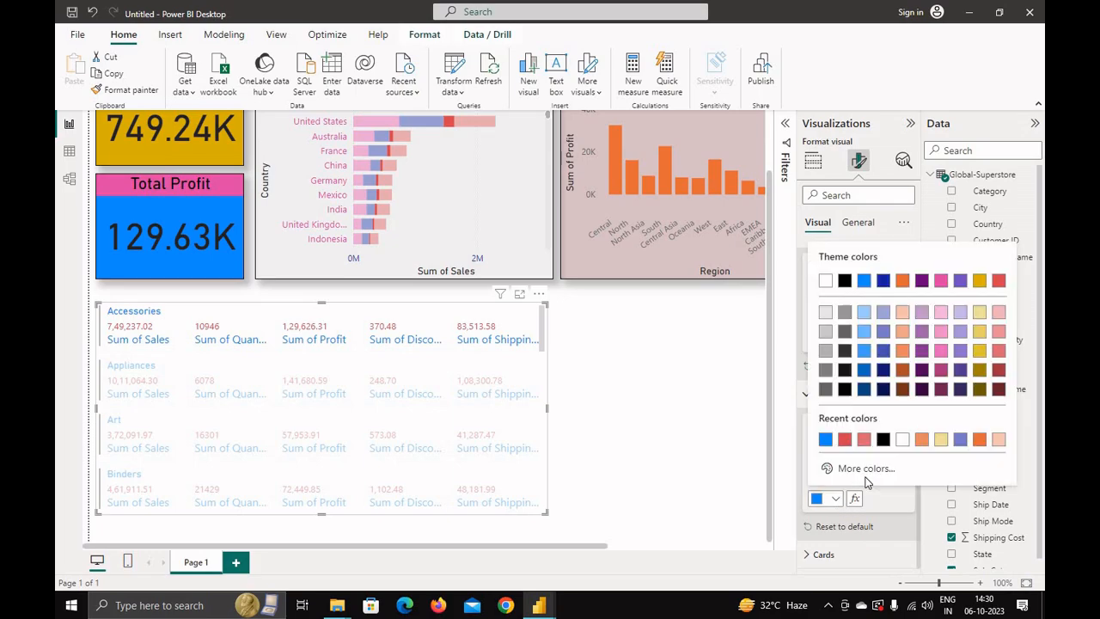
pyautogui.click(999, 389)
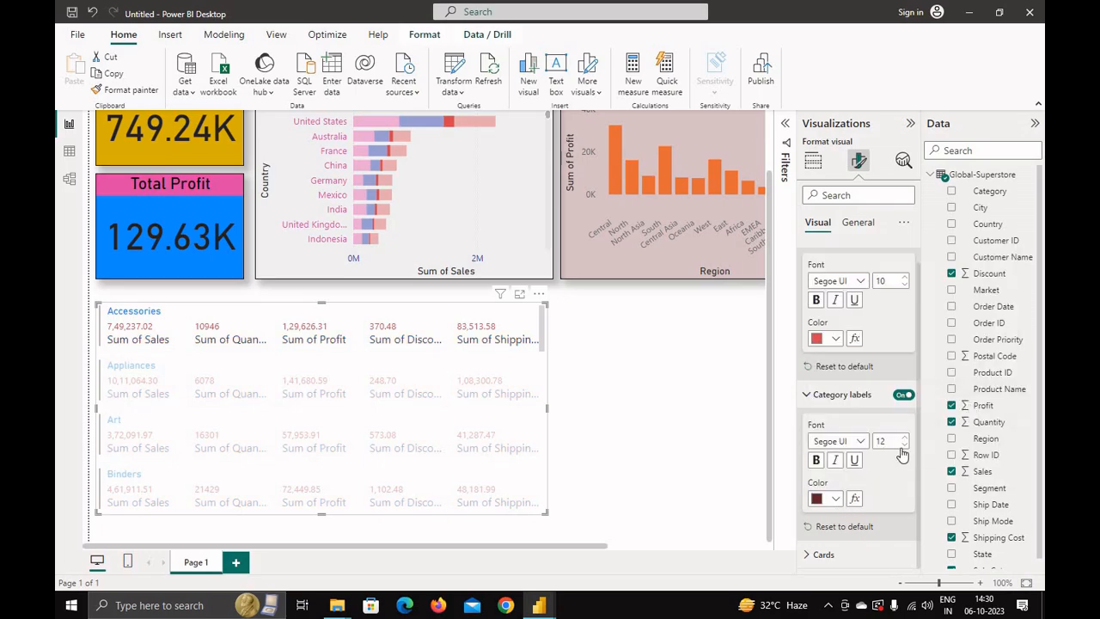
pyautogui.click(904, 445)
pyautogui.click(904, 445)
pyautogui.click(904, 445)
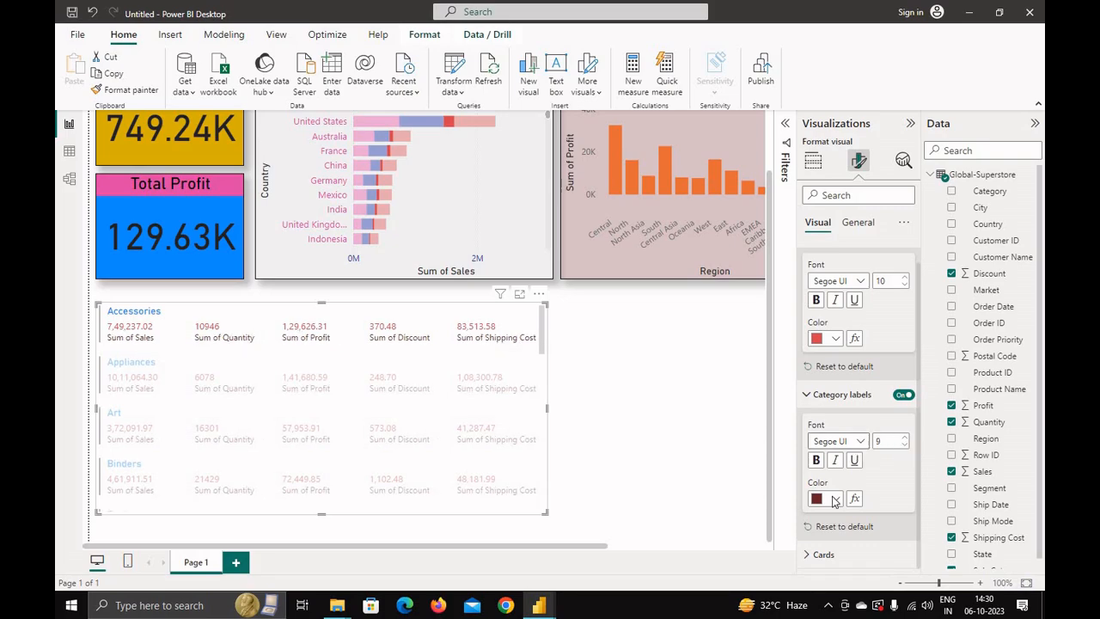
# Set the title color of the cards in the multi-row card to black.
pyautogui.click(808, 555)
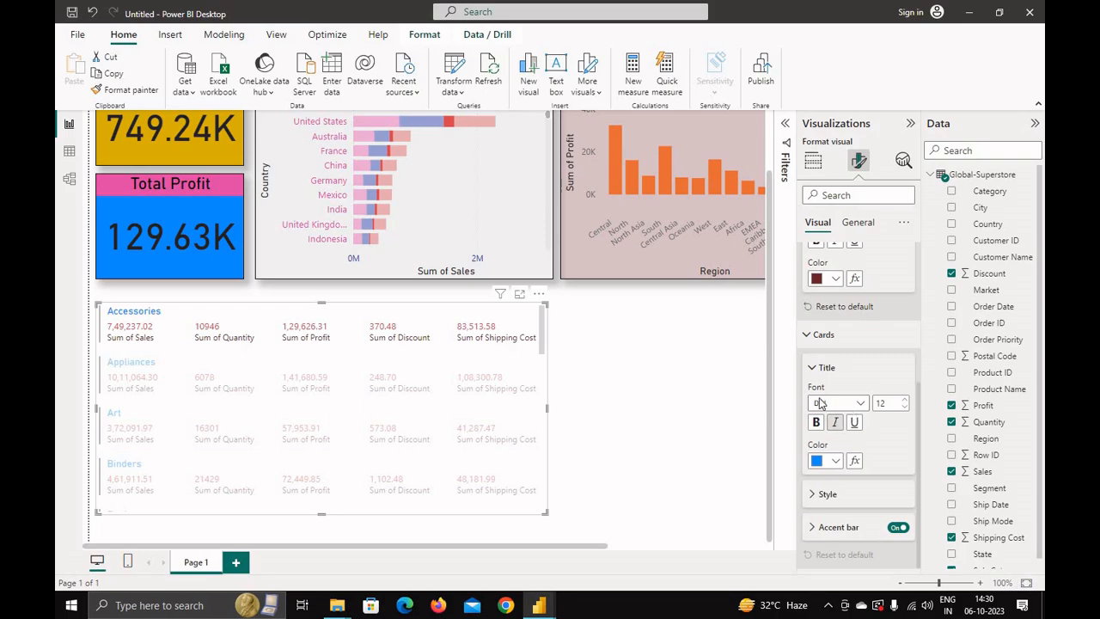
pyautogui.click(837, 460)
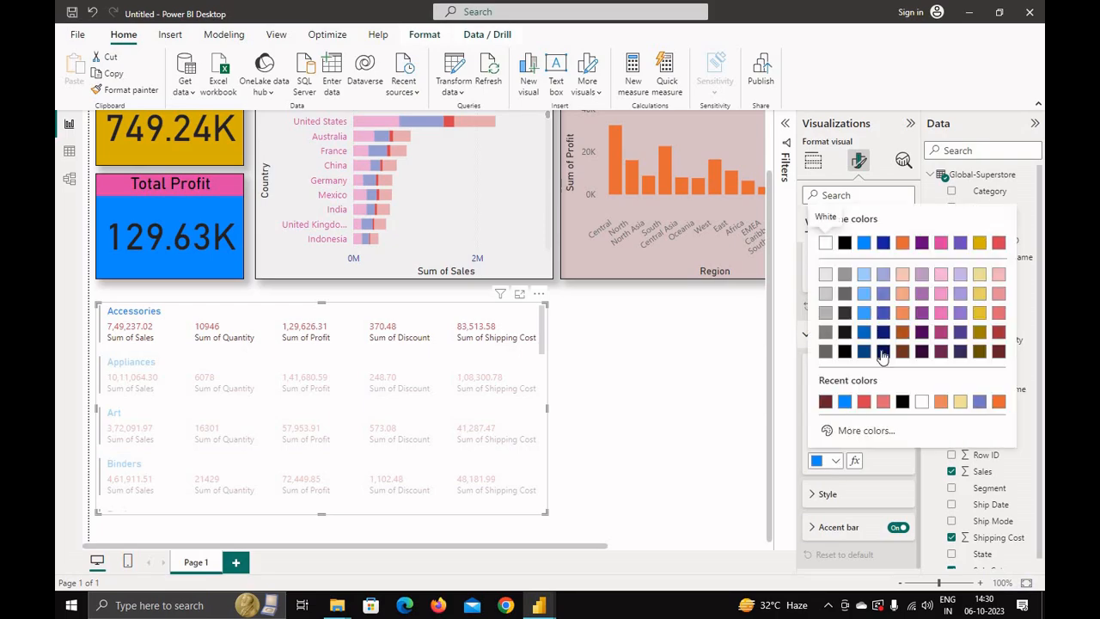
pyautogui.click(902, 243)
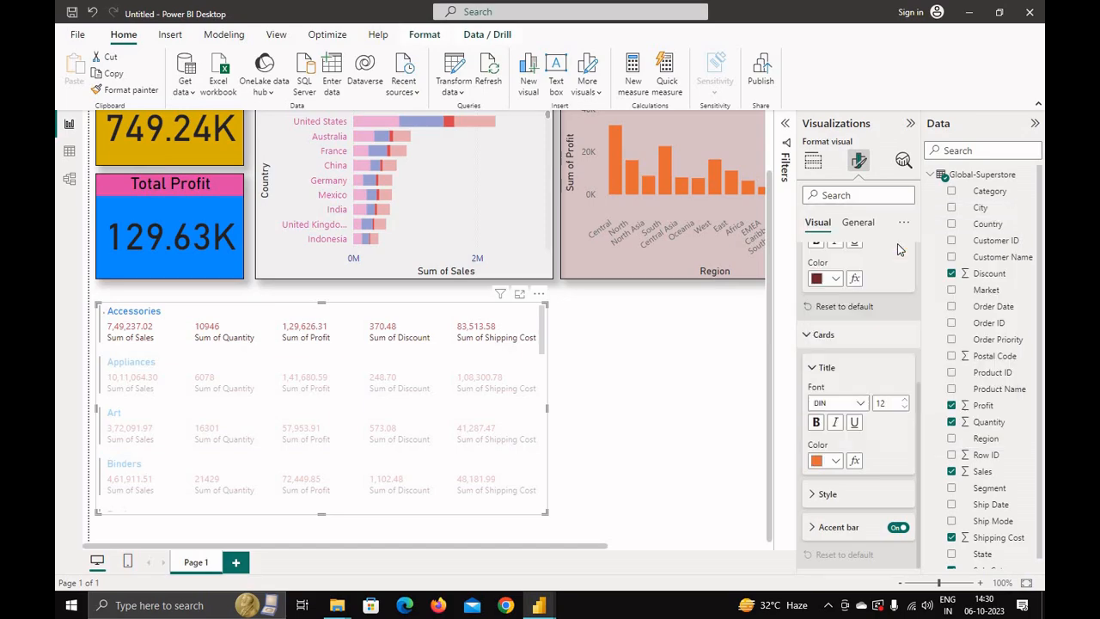
pyautogui.click(835, 460)
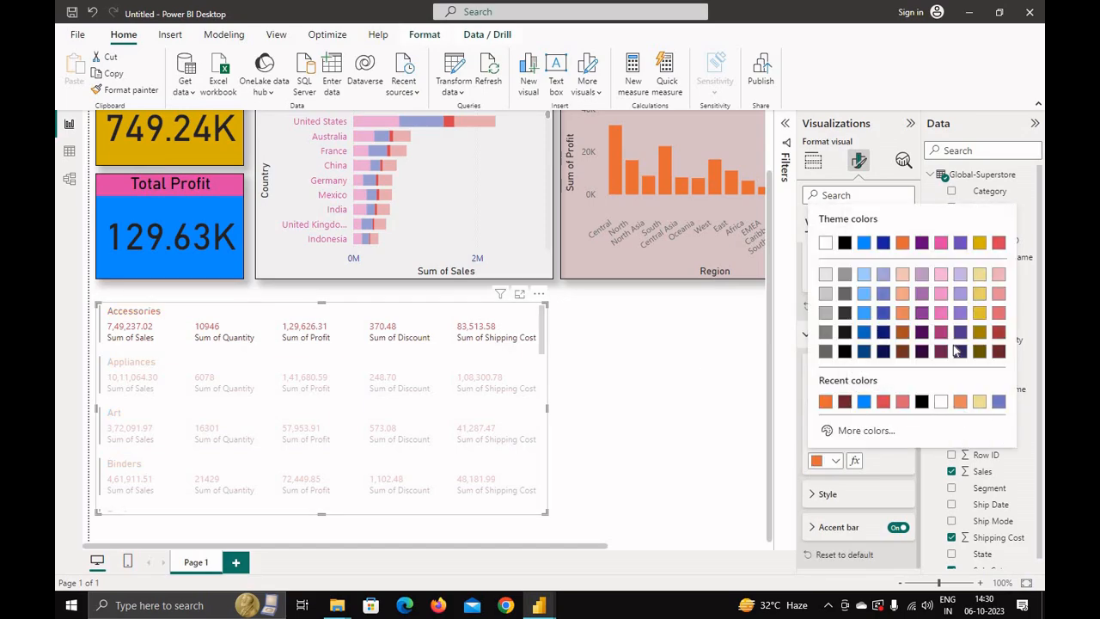
pyautogui.click(845, 350)
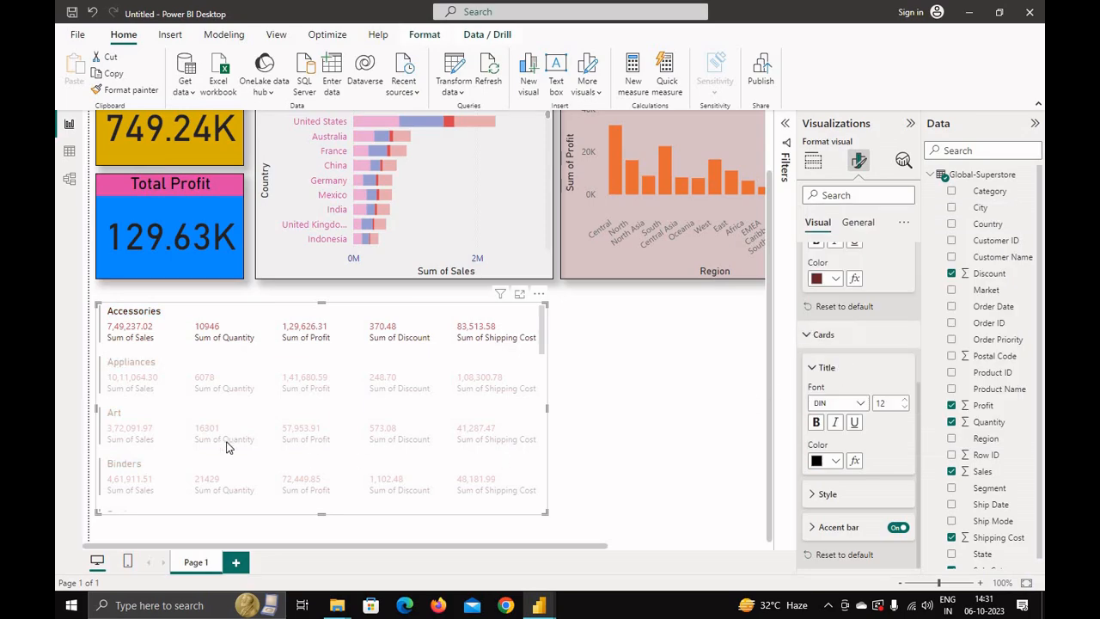
# Add borders on the top, bottom, left and right of the cards in the multi-row card.
pyautogui.click(816, 493)
pyautogui.scroll(-2, 820, 403)
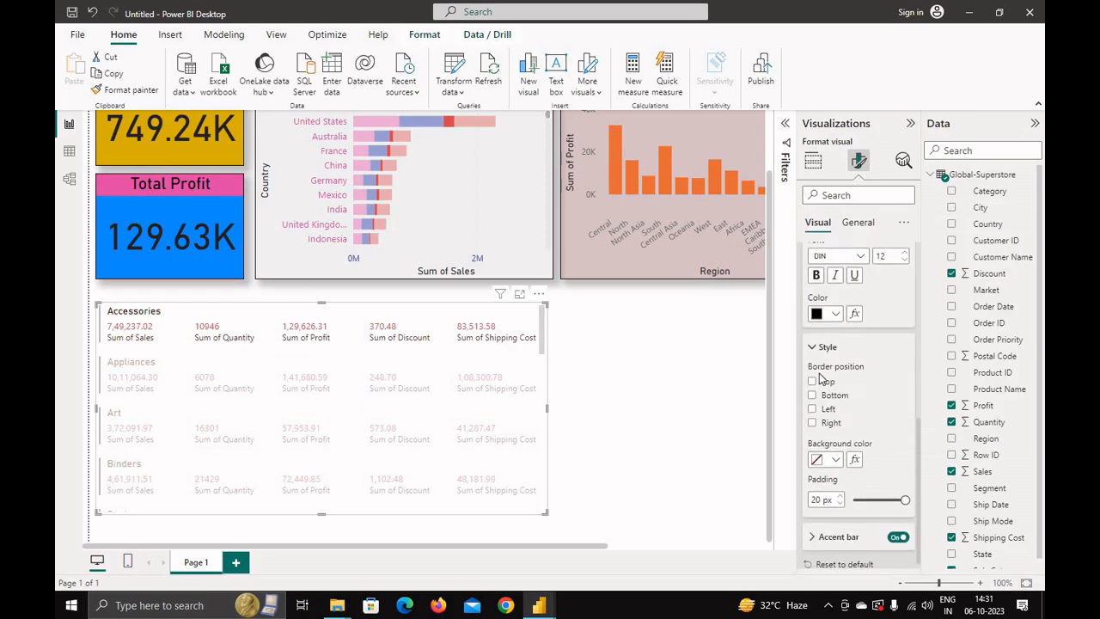
pyautogui.click(811, 383)
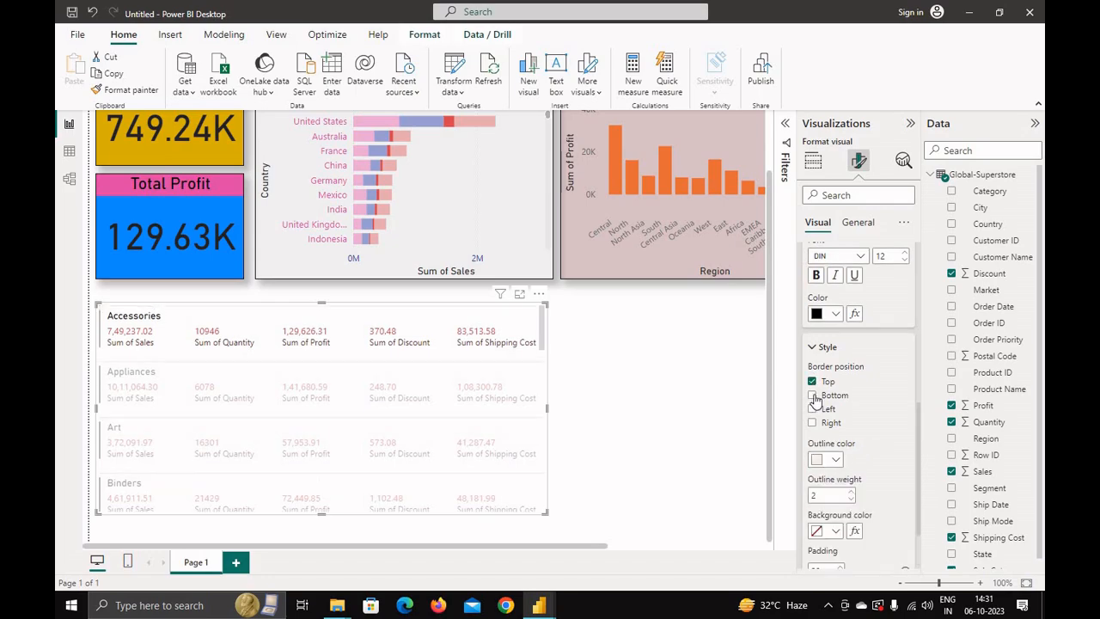
pyautogui.click(812, 396)
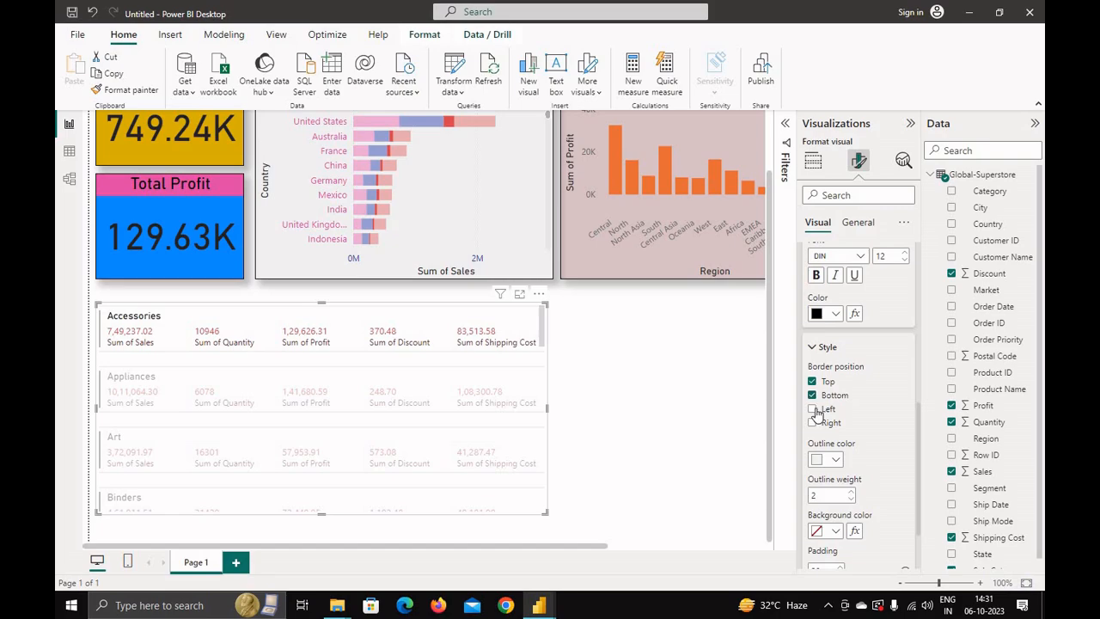
pyautogui.click(813, 410)
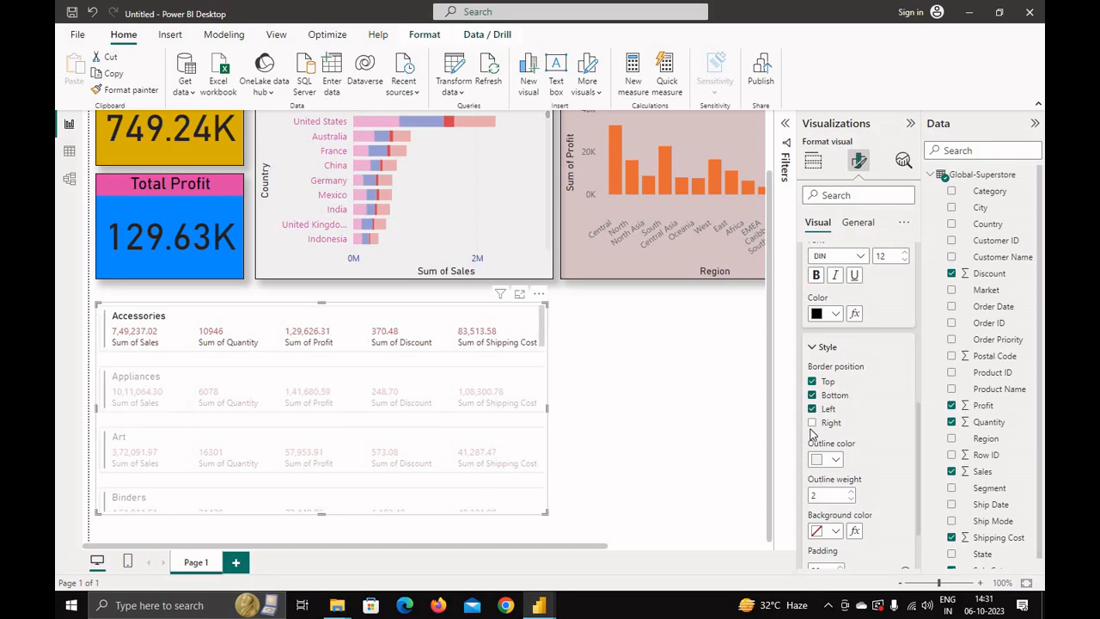
pyautogui.click(812, 422)
# Set the card borders' outline color to orange and the outline weight to 1.
pyautogui.click(835, 459)
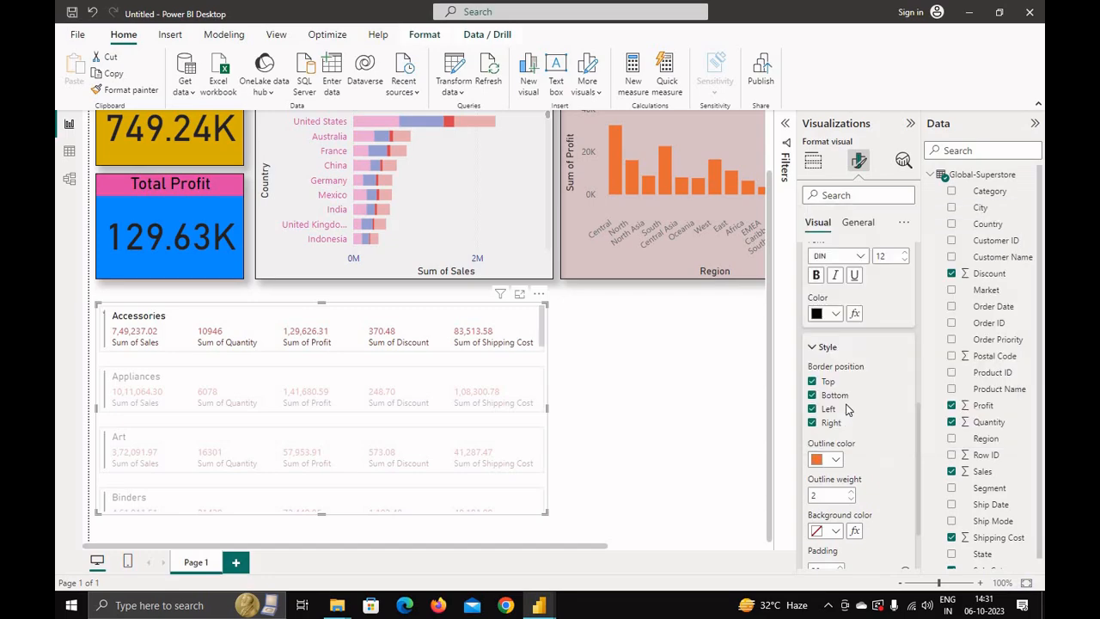
pyautogui.click(845, 400)
pyautogui.scroll(-5, 387, 447)
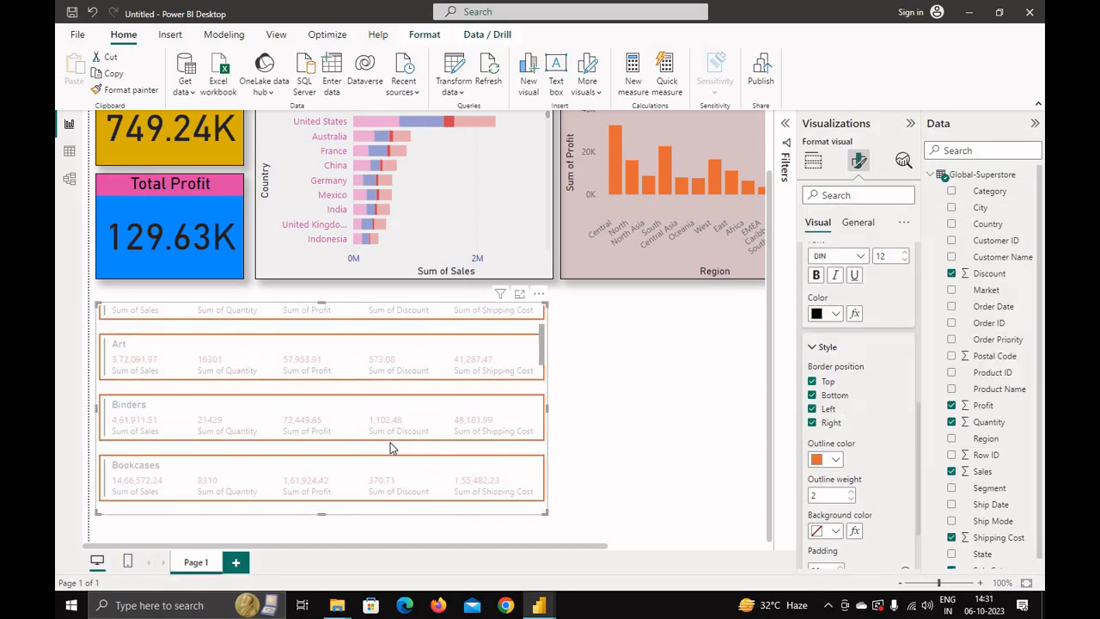
pyautogui.scroll(5, 387, 446)
pyautogui.scroll(2, 620, 434)
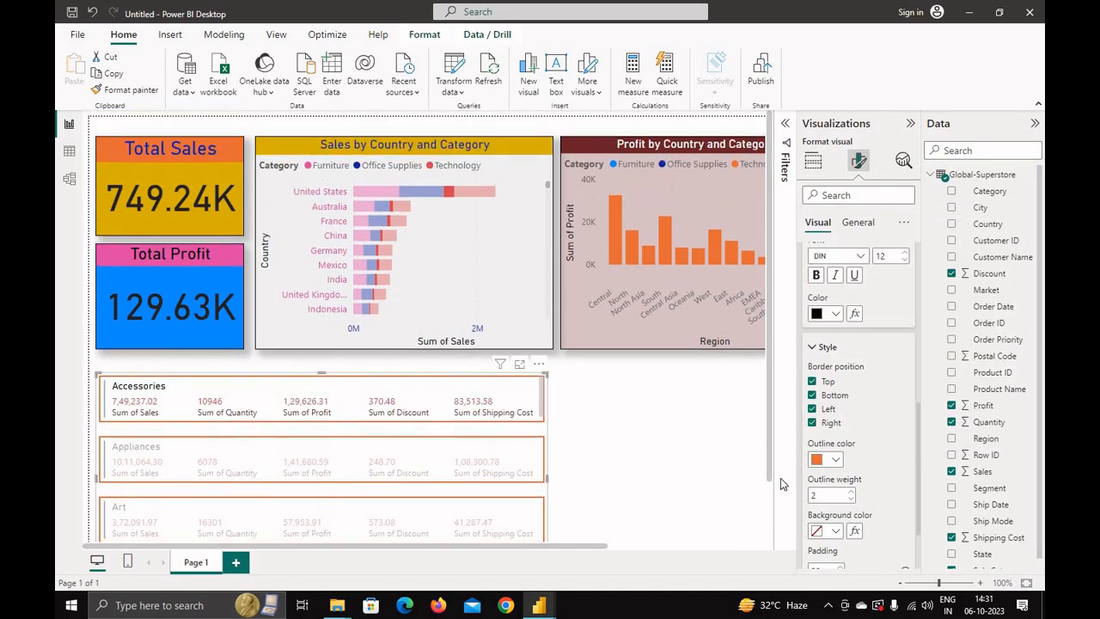
pyautogui.click(851, 498)
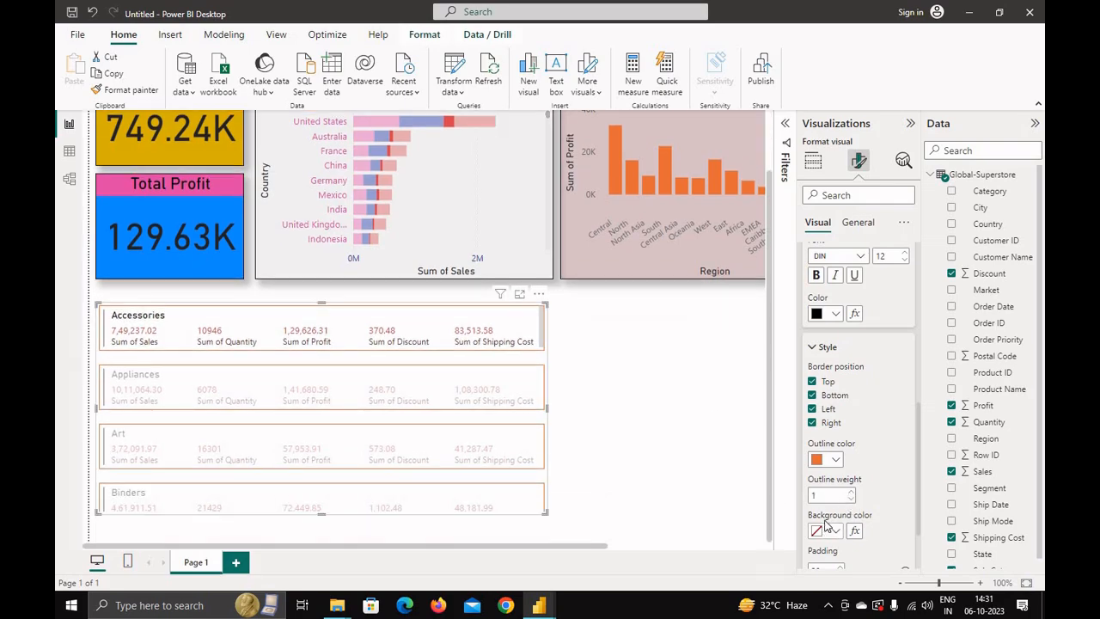
# Try light orange, dark gray and light yellow as the background color of the individual cards.
pyautogui.click(834, 531)
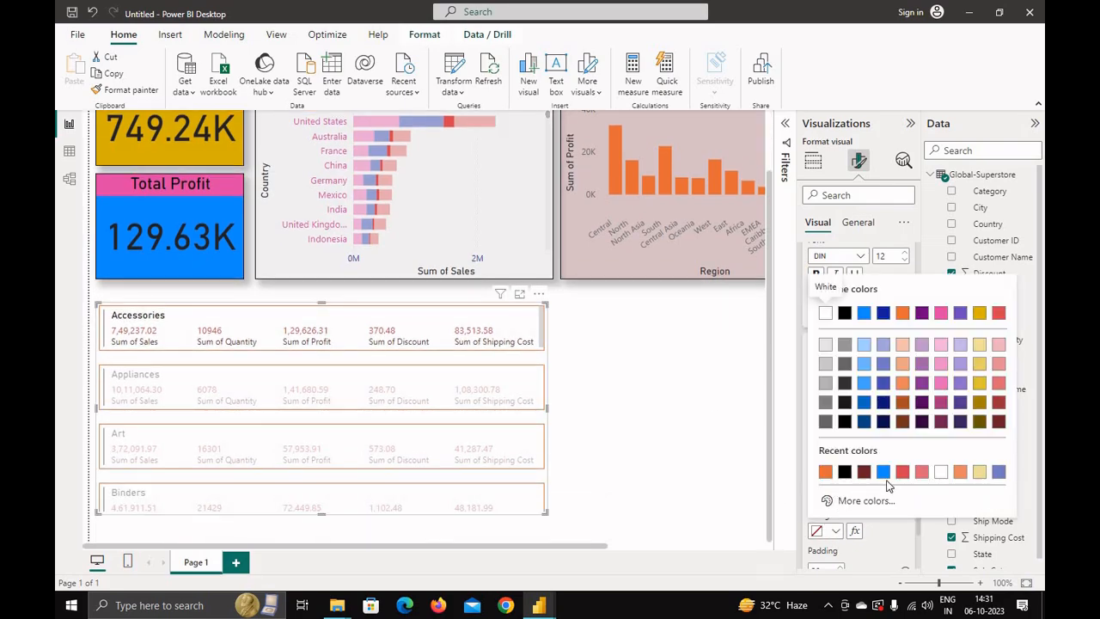
pyautogui.click(959, 472)
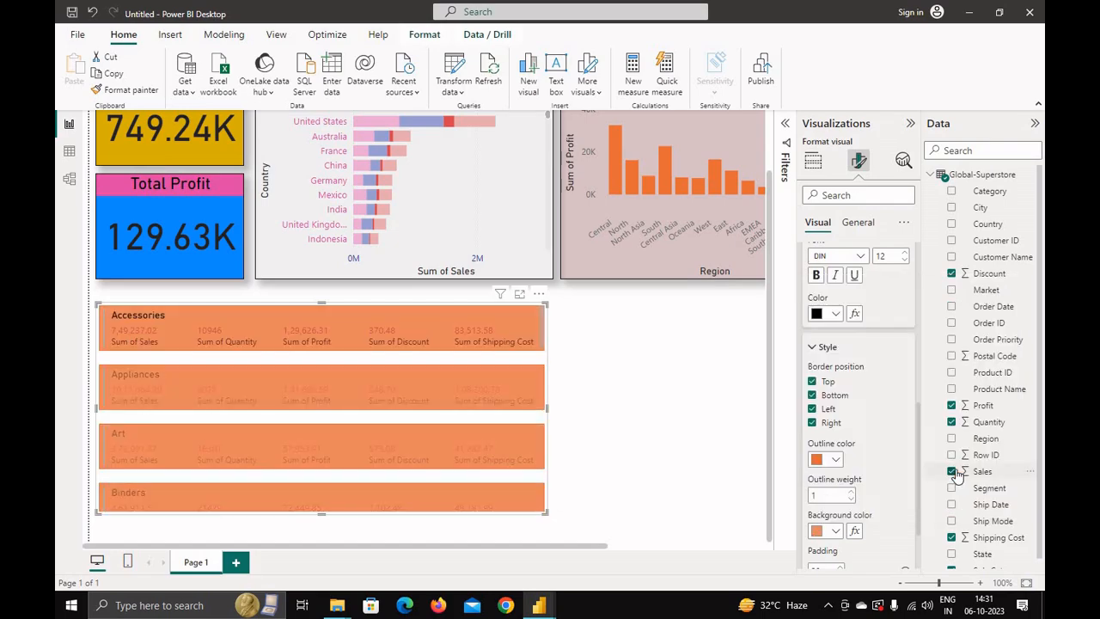
pyautogui.click(834, 531)
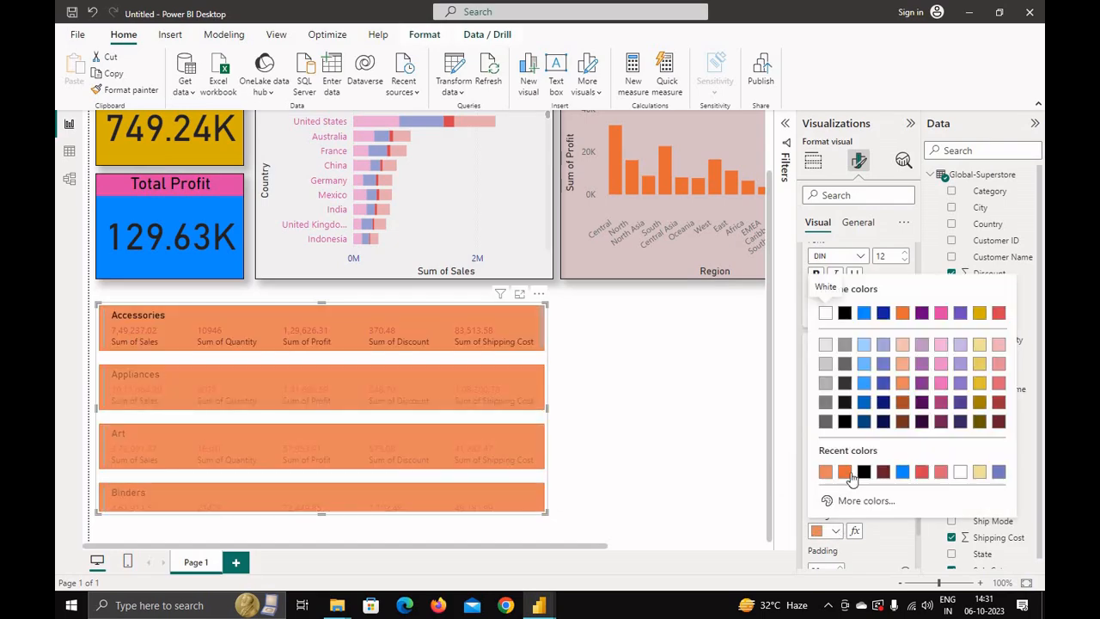
pyautogui.click(845, 383)
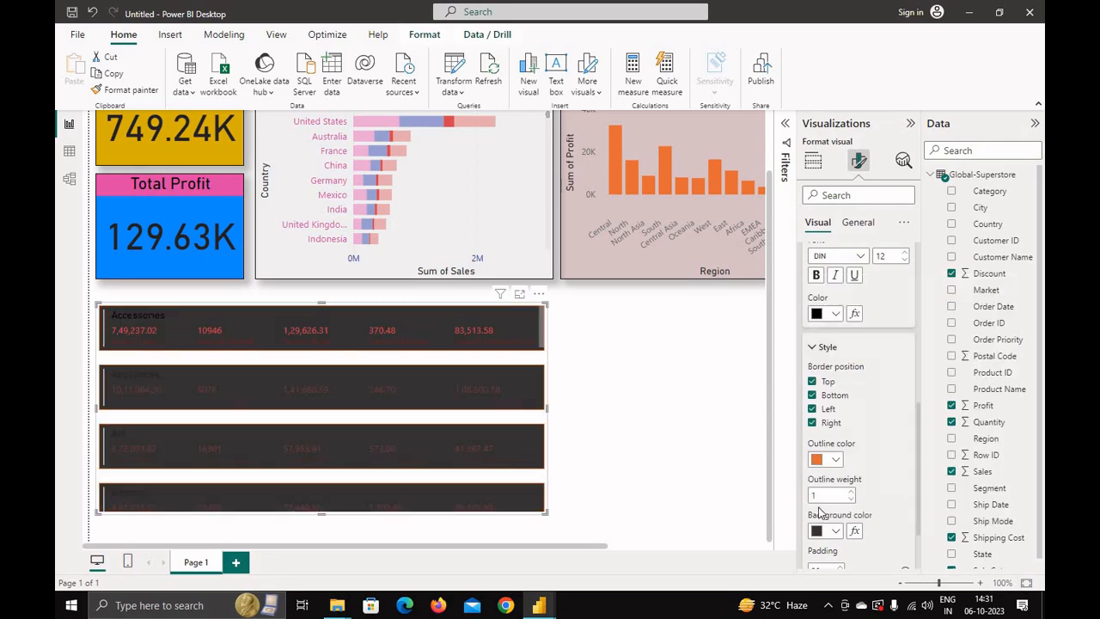
pyautogui.click(835, 531)
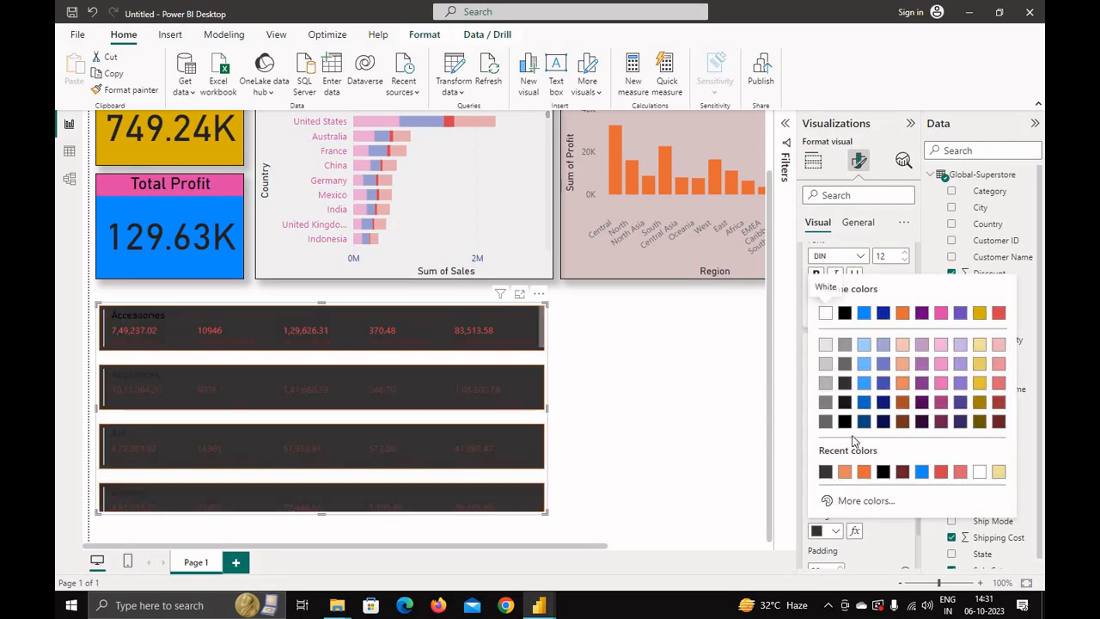
pyautogui.click(997, 471)
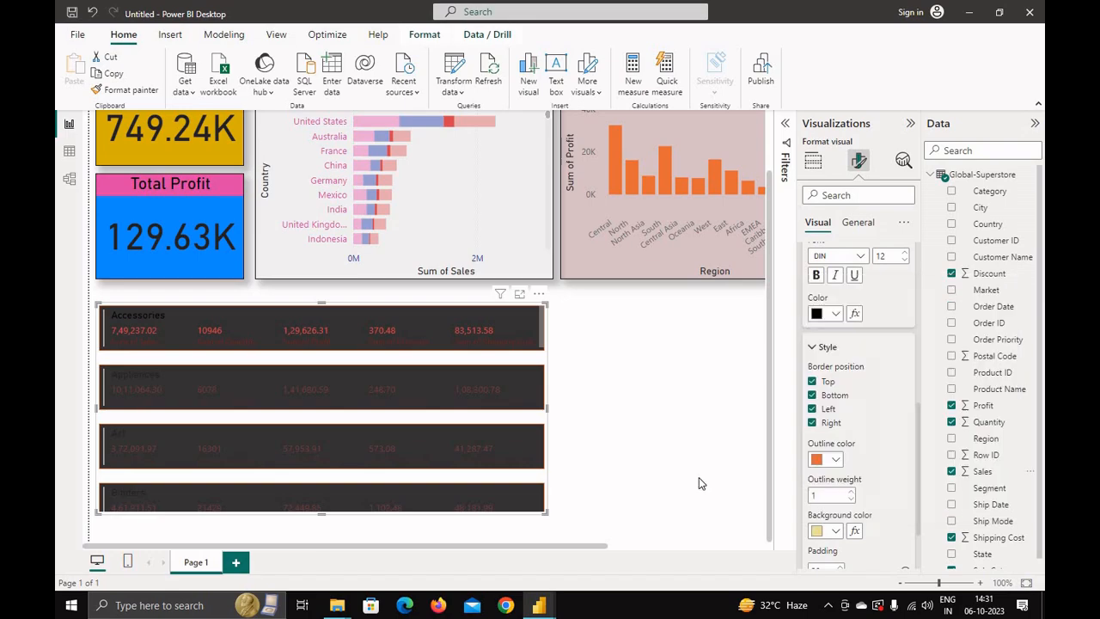
pyautogui.scroll(-1, 522, 474)
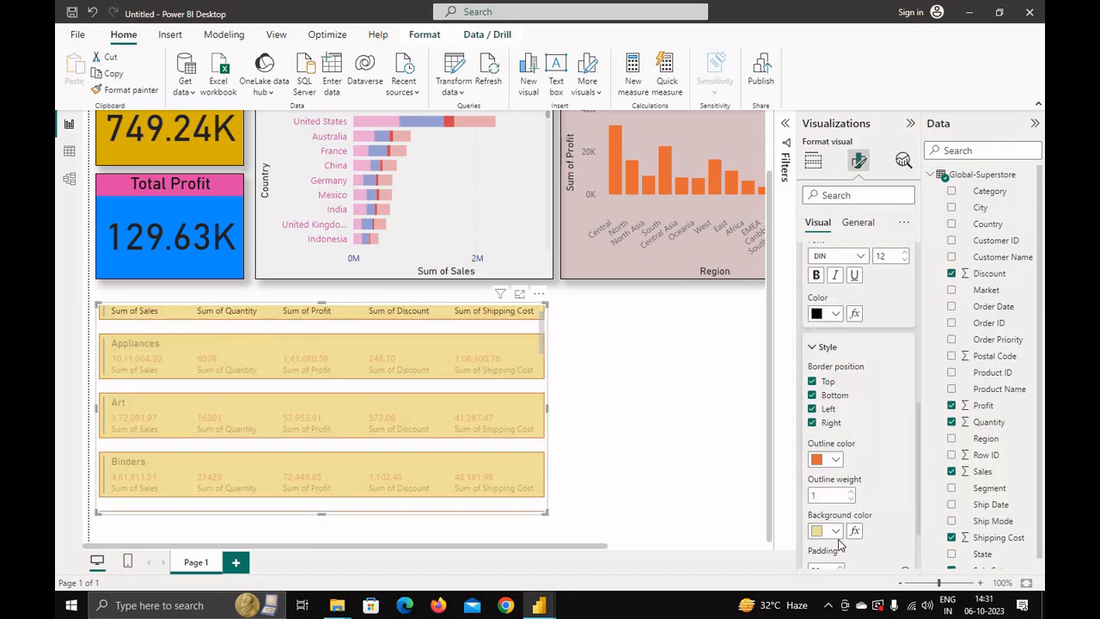
# Set the padding of the cards to 11 px and their background color to white.
pyautogui.scroll(-2, 841, 546)
pyautogui.moveTo(900, 490); pyautogui.dragTo(881, 490)
pyautogui.scroll(2, 404, 447)
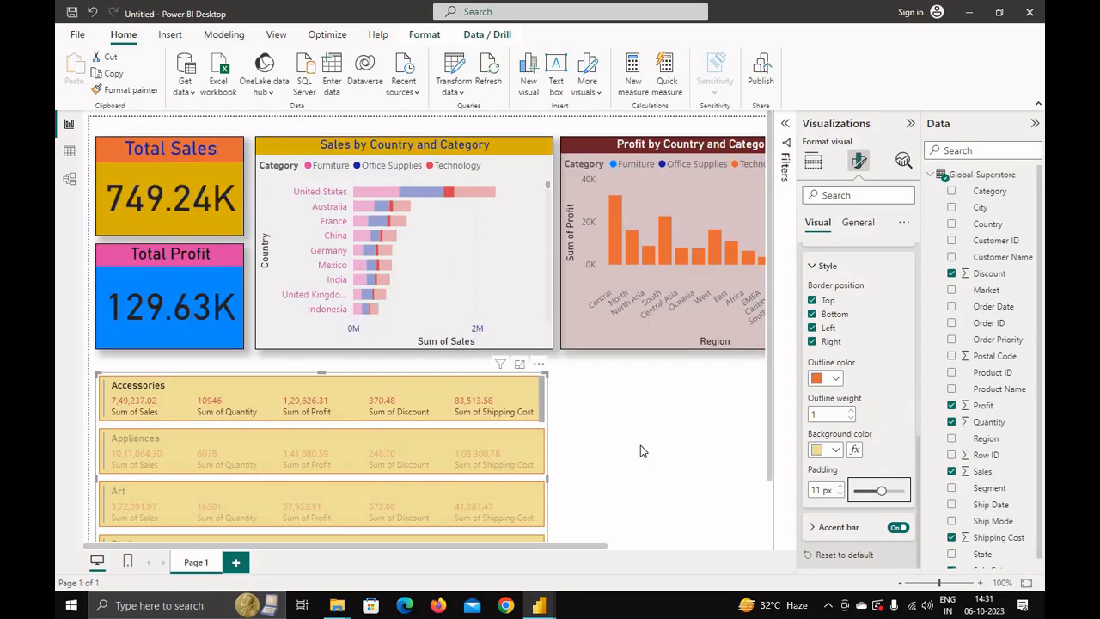
pyautogui.click(835, 449)
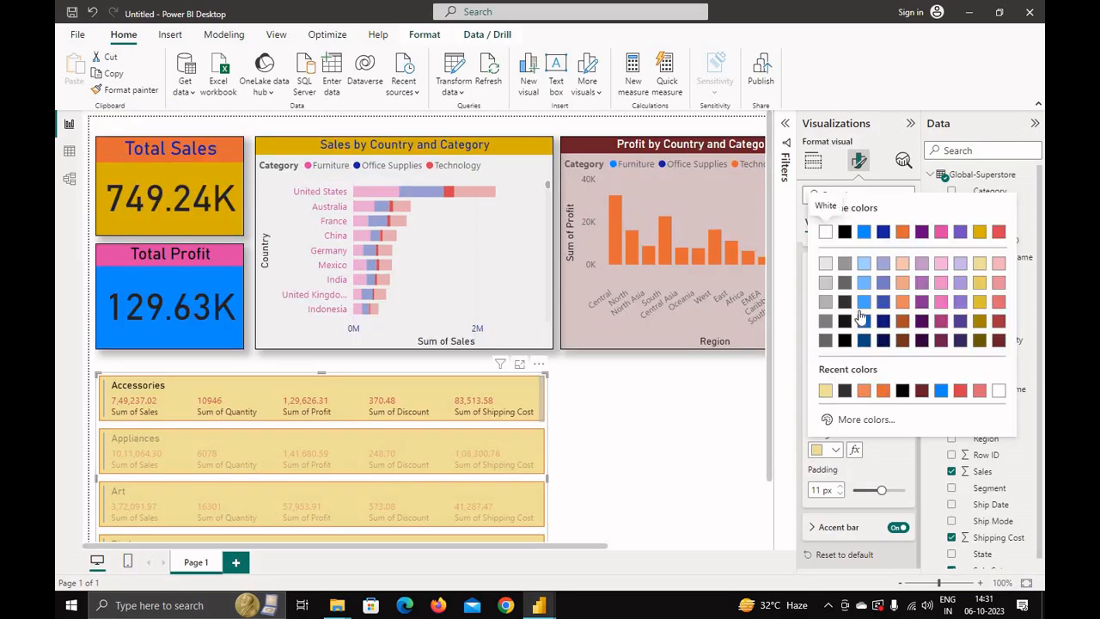
pyautogui.click(824, 234)
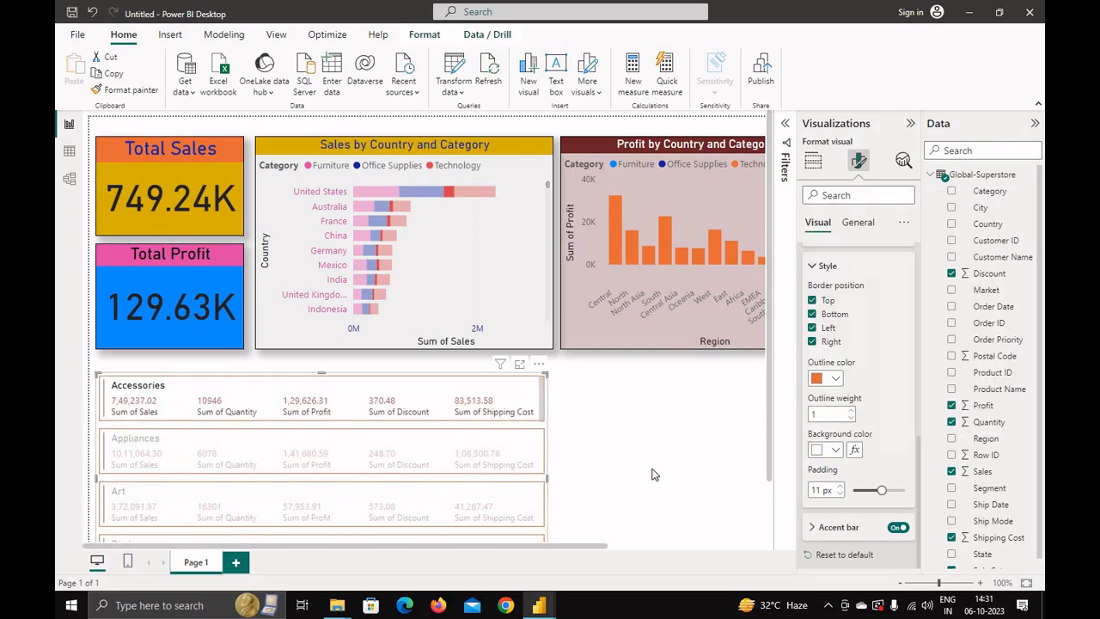
# Select the Appliances and Art cards in turn to check how the KPI cards and charts respond.
pyautogui.click(614, 456)
pyautogui.scroll(-2, 567, 444)
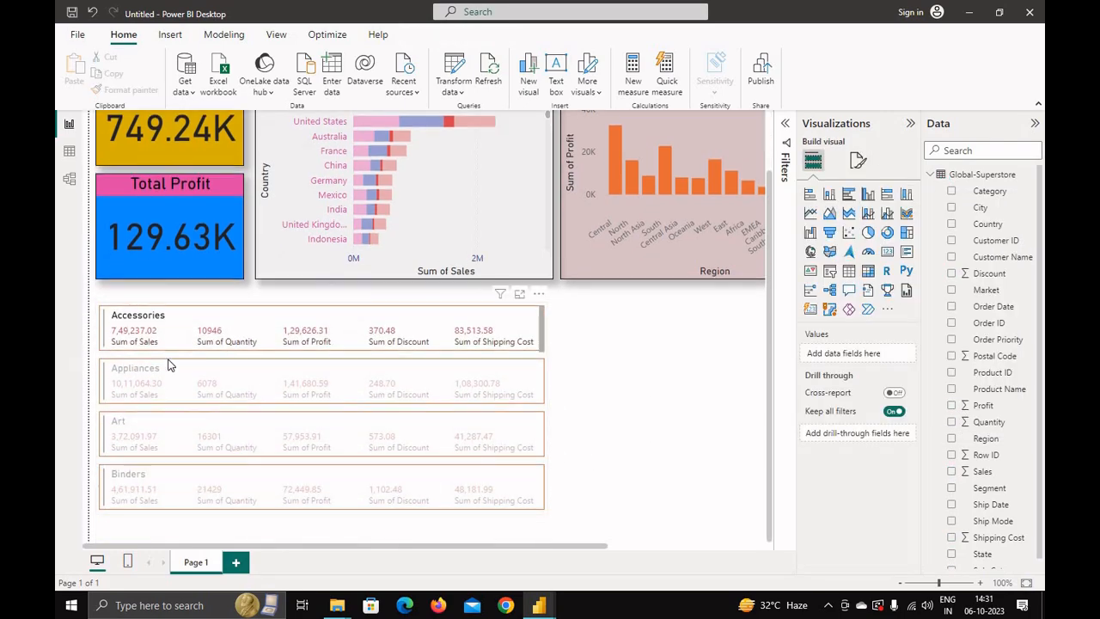
pyautogui.click(140, 374)
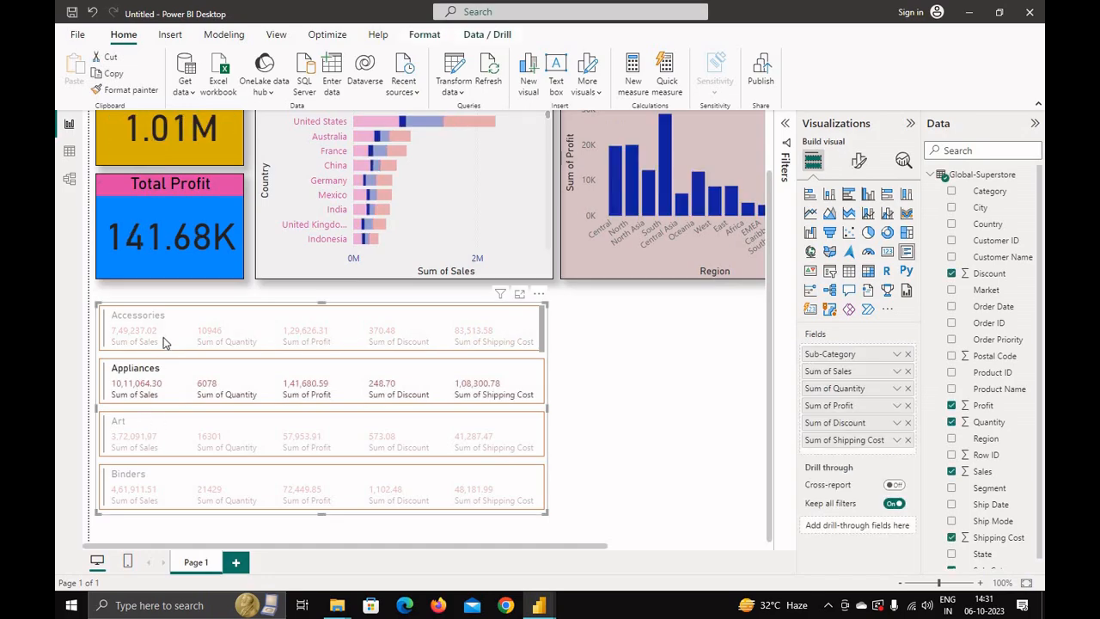
pyautogui.click(178, 451)
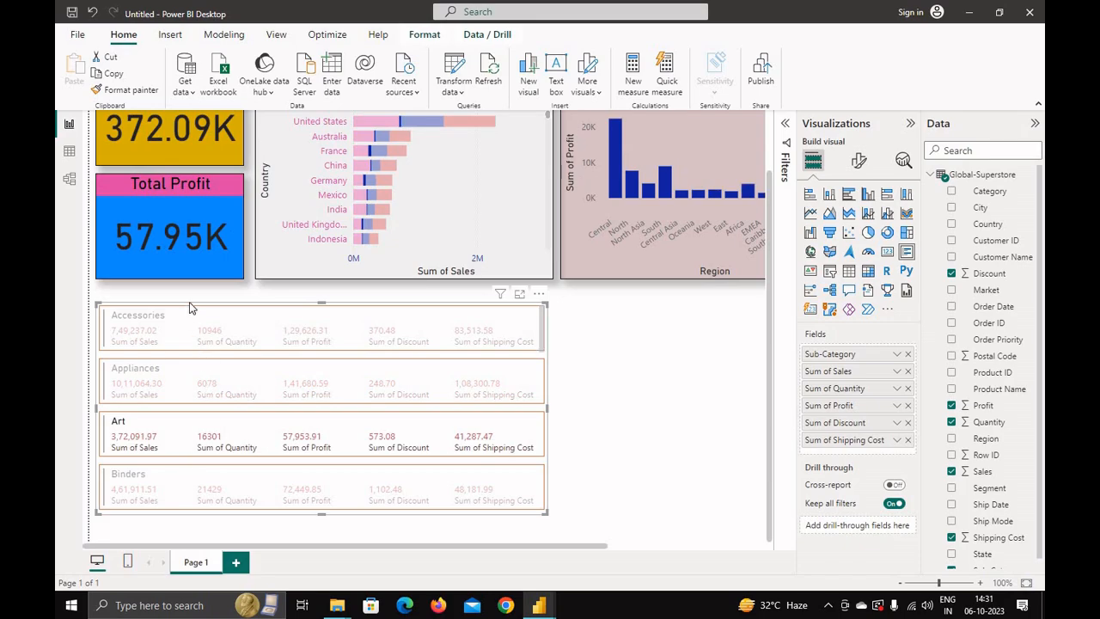
# Set the background color effect of the whole multi-row card visual to dark red.
pyautogui.click(858, 162)
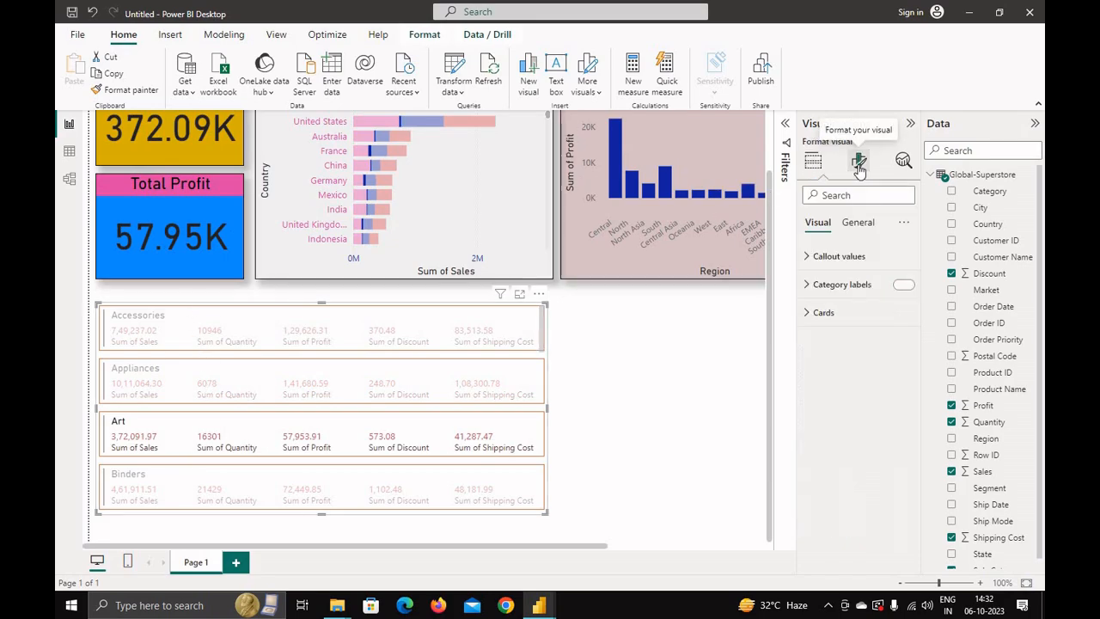
pyautogui.click(858, 225)
pyautogui.click(813, 312)
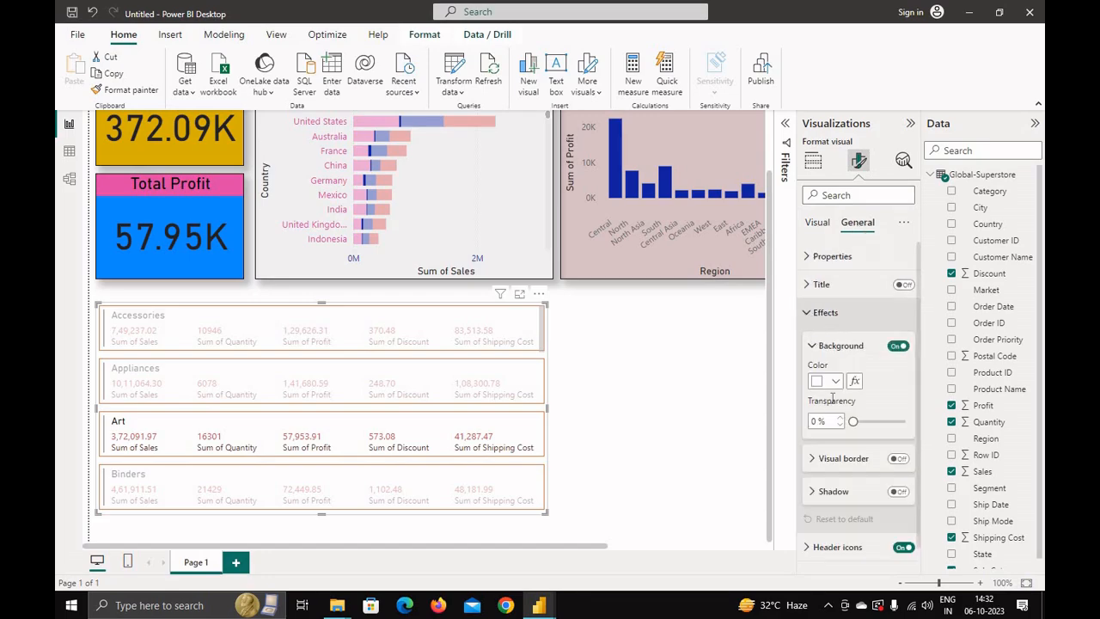
pyautogui.click(836, 381)
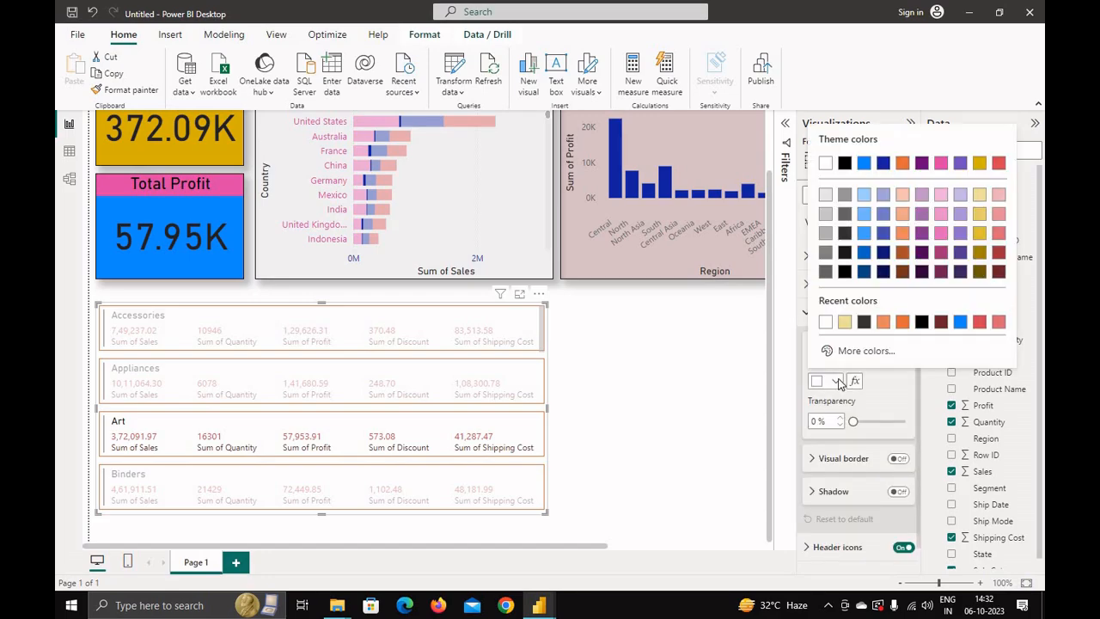
pyautogui.click(939, 322)
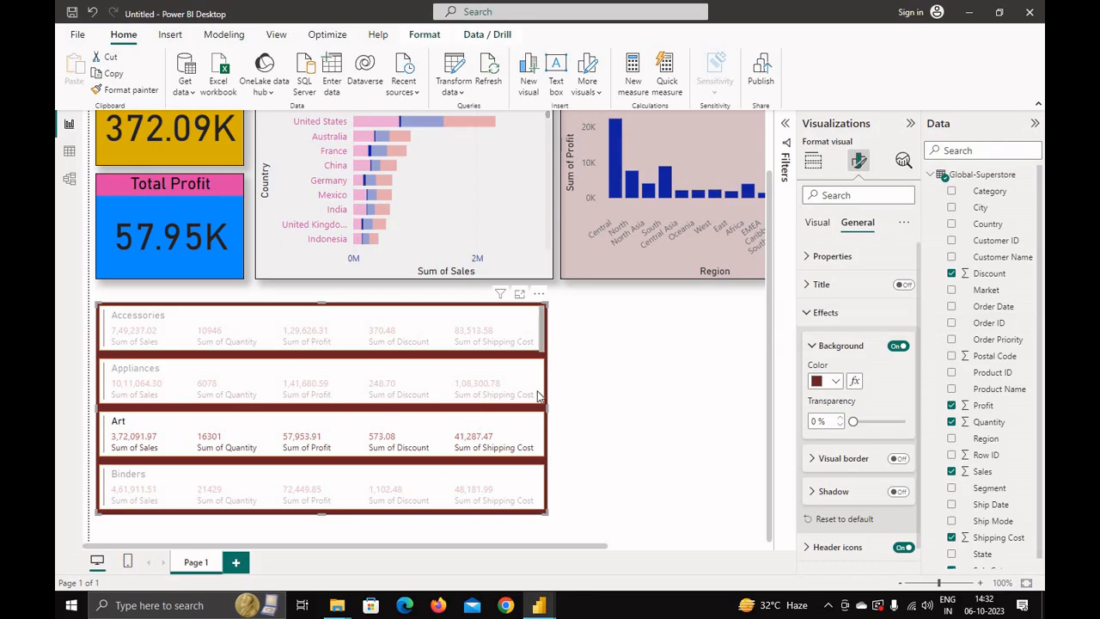
# Select sub-category cards such as Accessories, Appliances, Art and Binders to examine the cross-filtering of Total Sales, Total Profit and the charts.
pyautogui.click(350, 343)
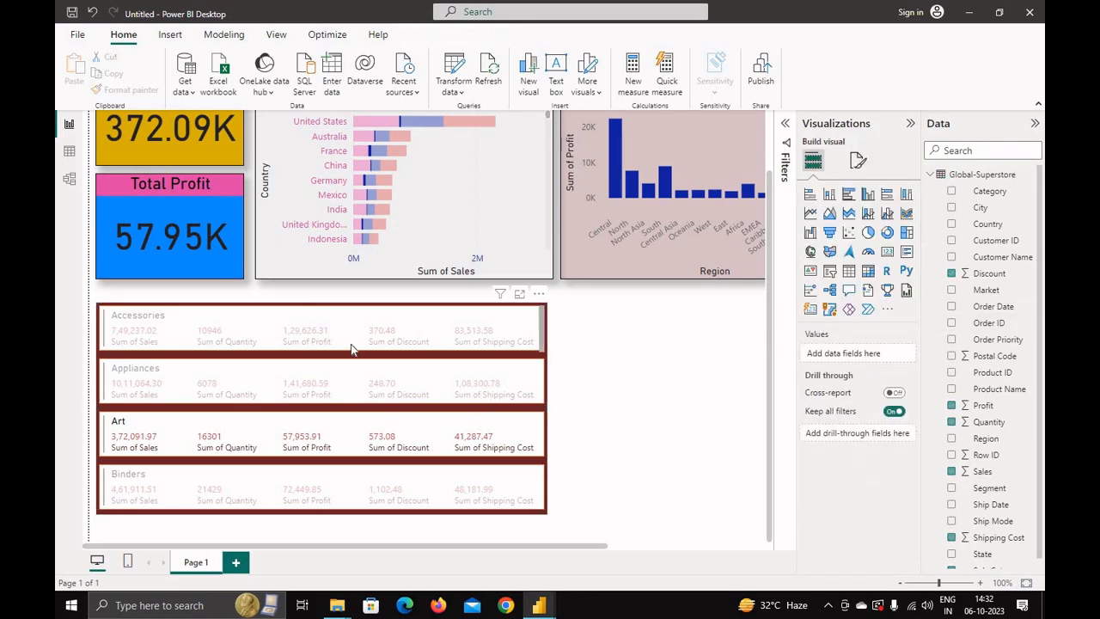
pyautogui.click(336, 395)
pyautogui.click(315, 437)
pyautogui.click(315, 485)
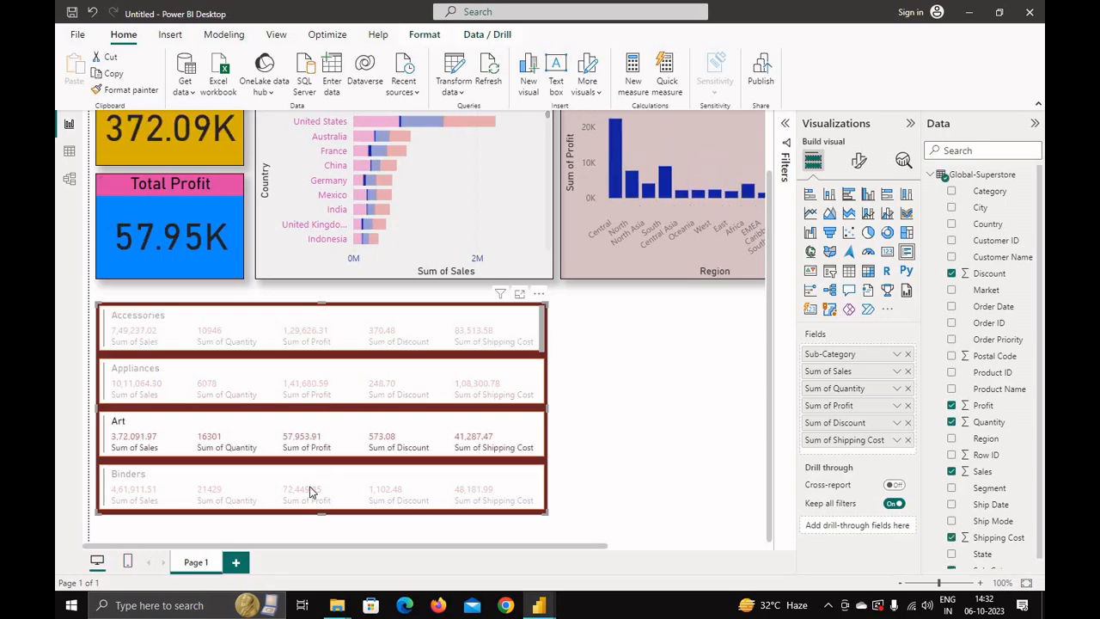
pyautogui.click(326, 388)
pyautogui.click(319, 342)
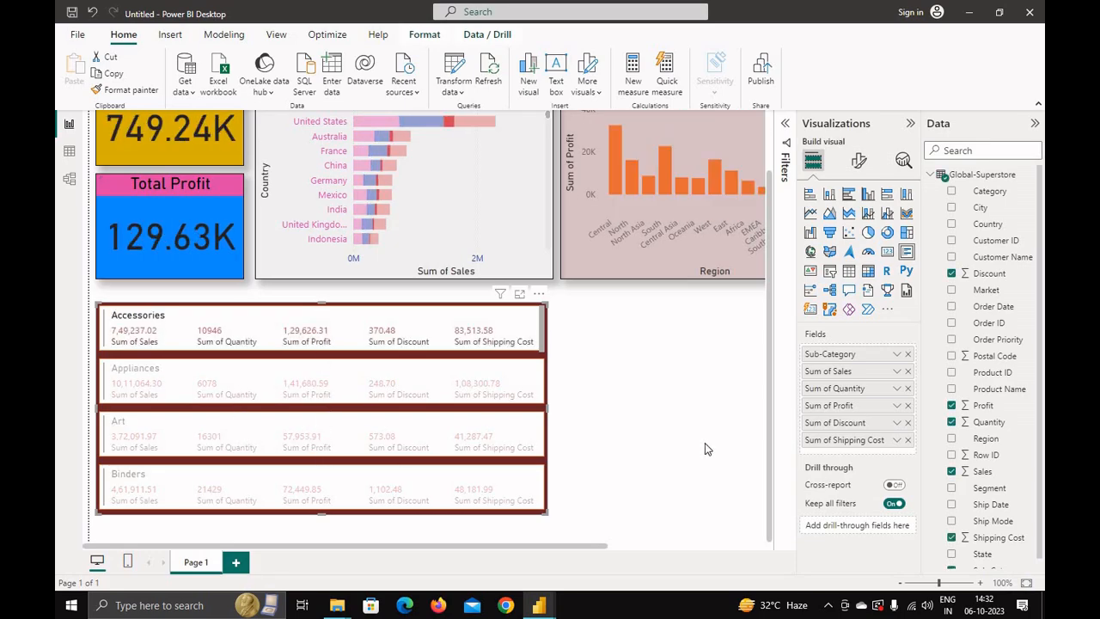
pyautogui.scroll(2, 704, 449)
pyautogui.click(228, 469)
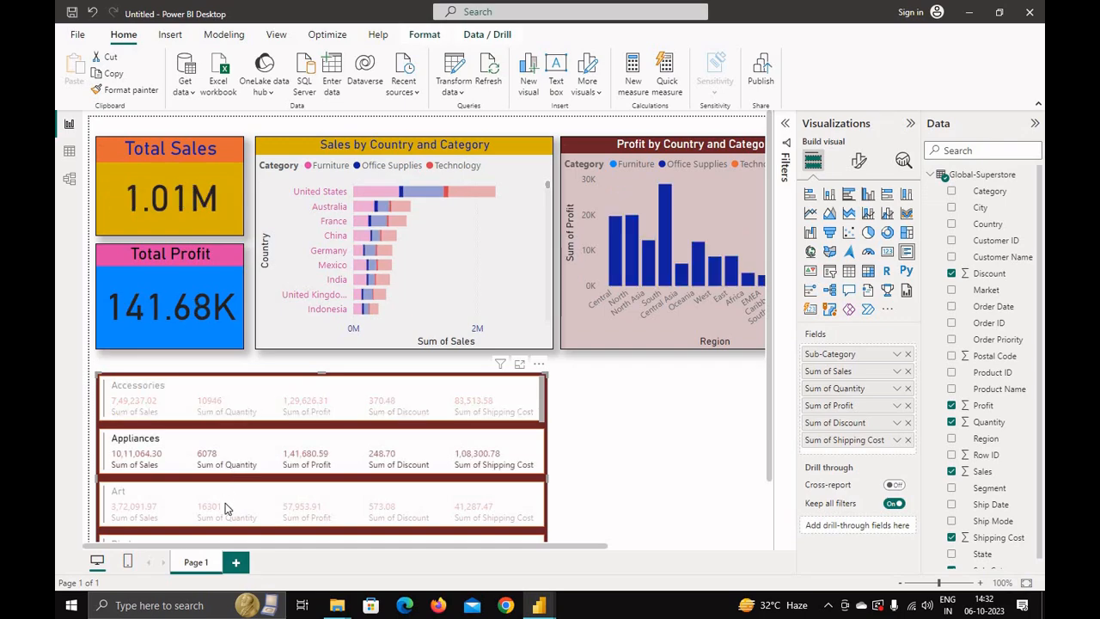
pyautogui.click(228, 507)
pyautogui.scroll(-1, 228, 485)
pyautogui.click(222, 490)
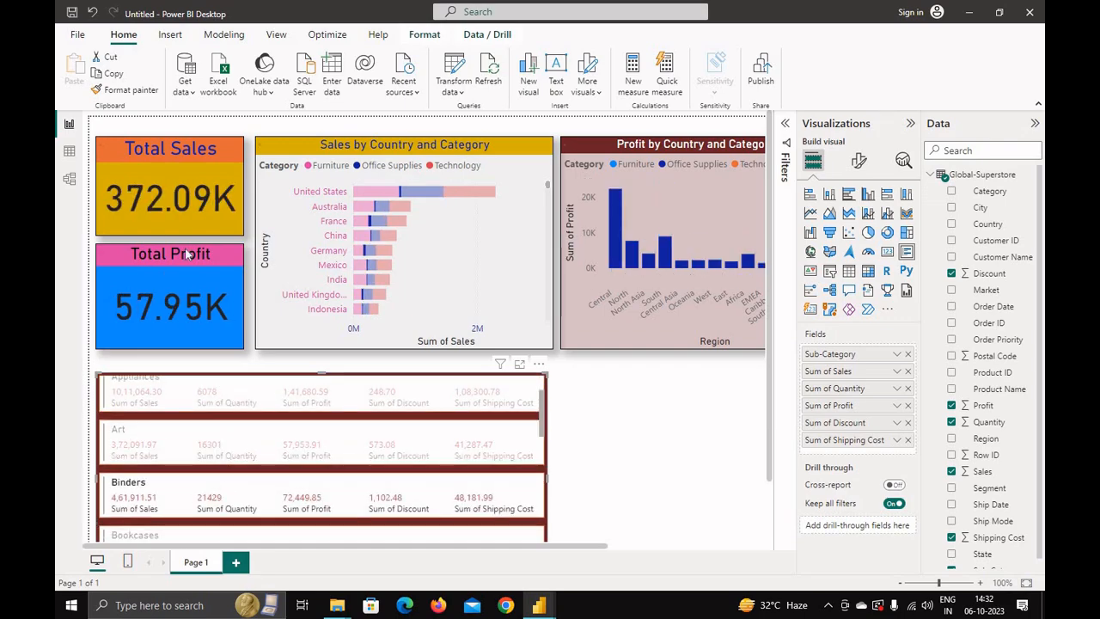
pyautogui.click(156, 441)
pyautogui.click(226, 493)
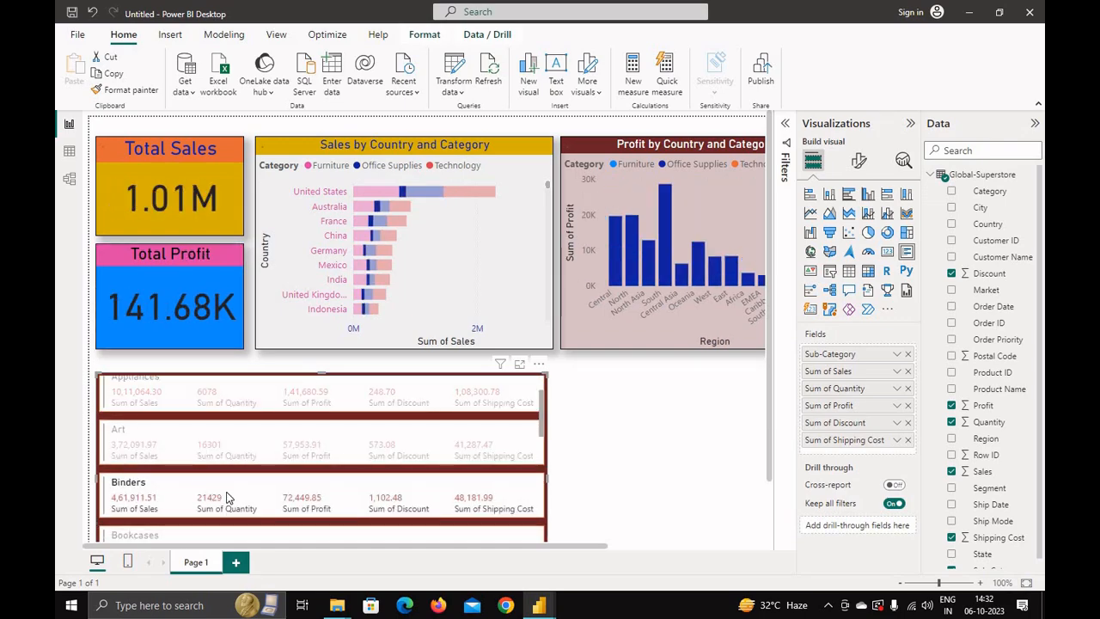
pyautogui.scroll(-1, 191, 519)
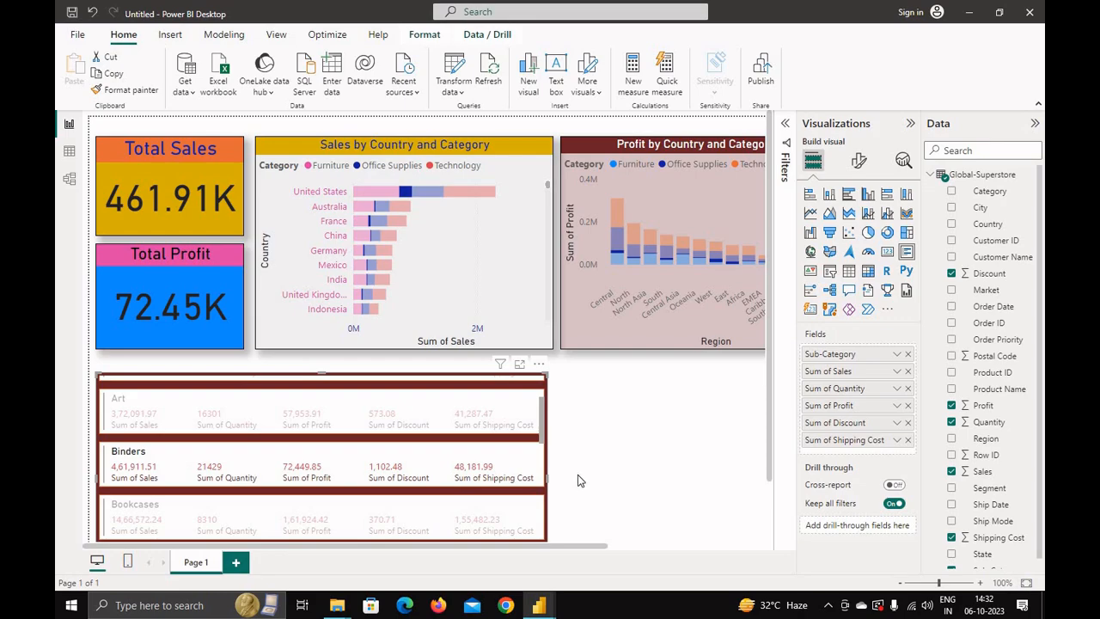
pyautogui.scroll(-1, 261, 470)
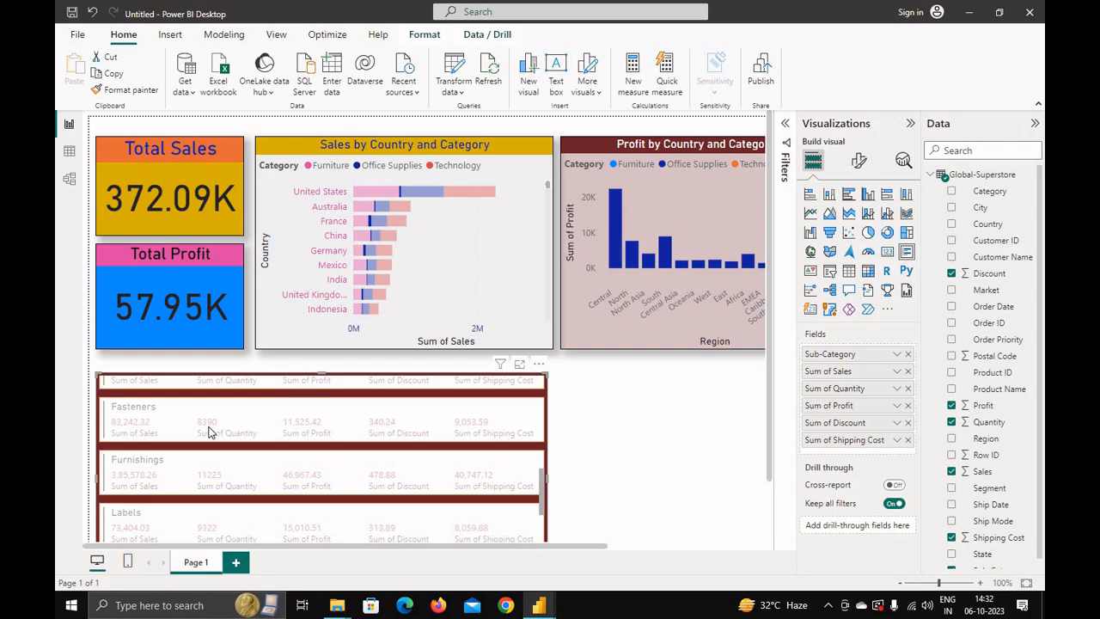
pyautogui.scroll(5, 211, 439)
pyautogui.click(187, 465)
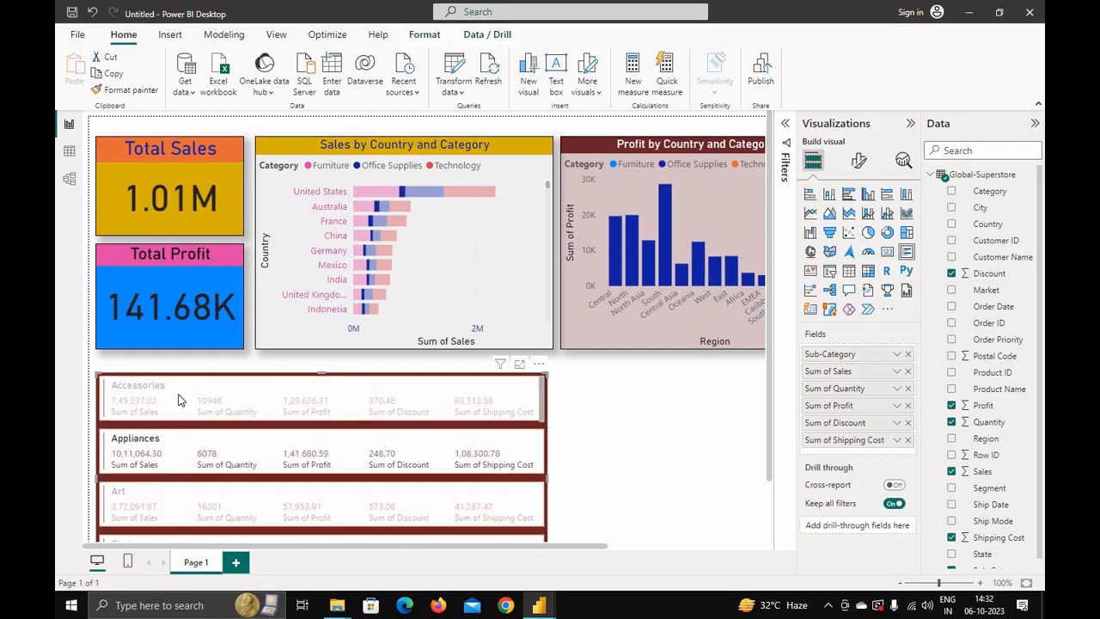
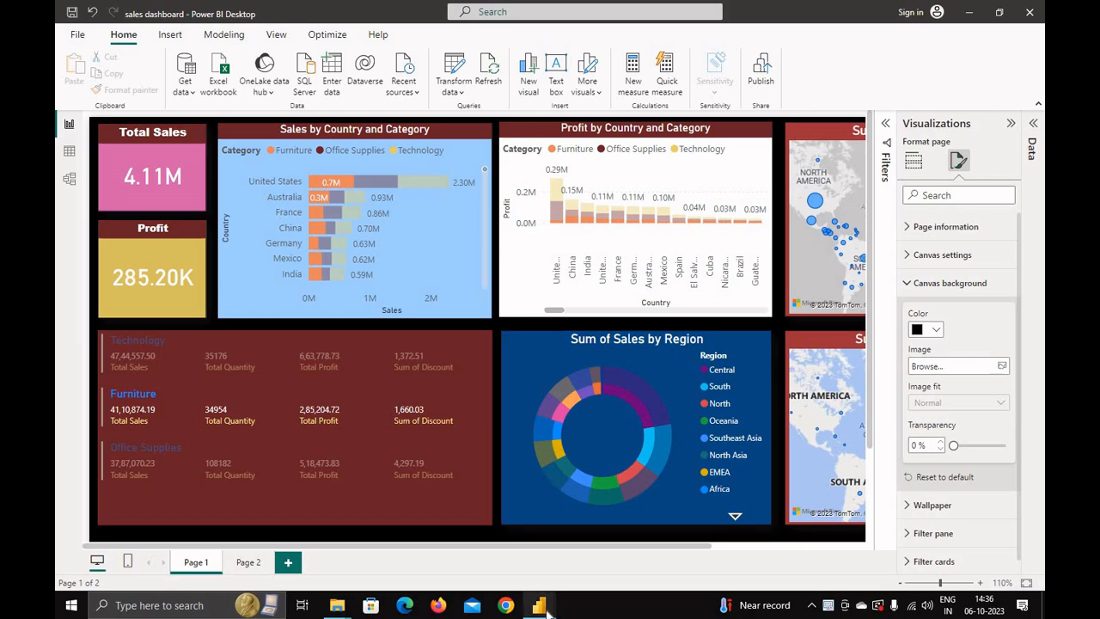
# Switch back to the Untitled Power BI report window.
pyautogui.moveTo(539, 605)
pyautogui.click(471, 551)
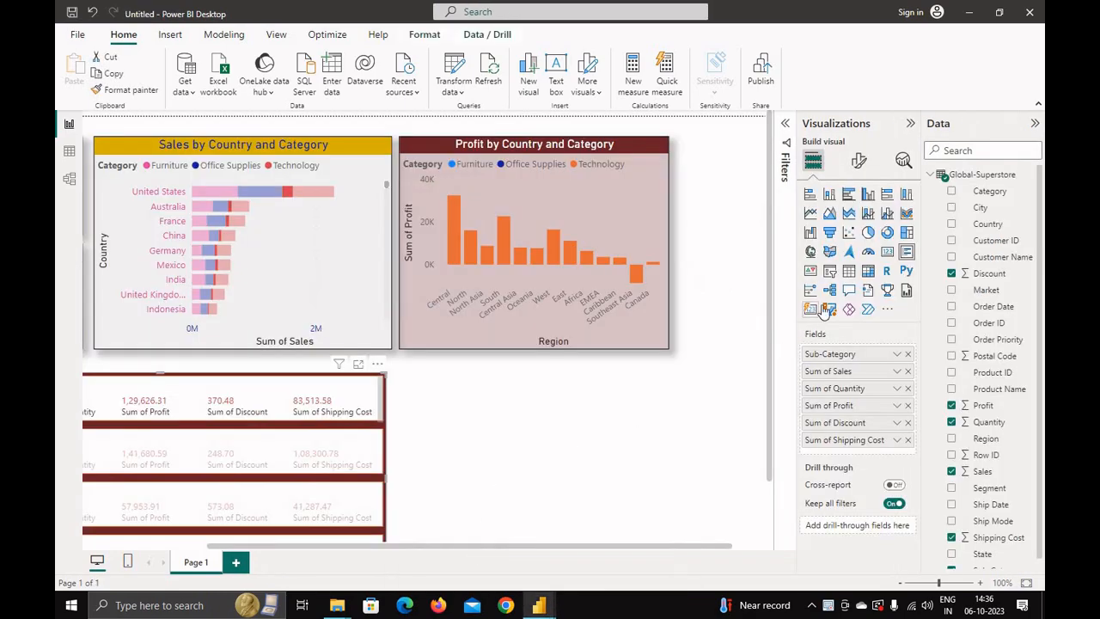
pyautogui.click(885, 236)
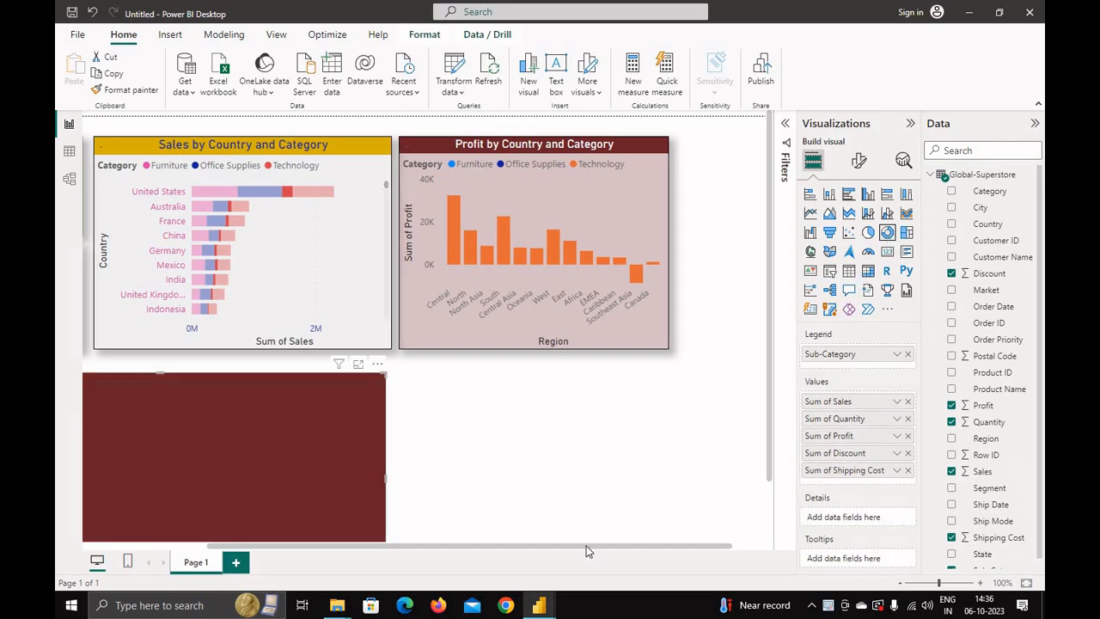
pyautogui.hscroll(1, 633, 552)
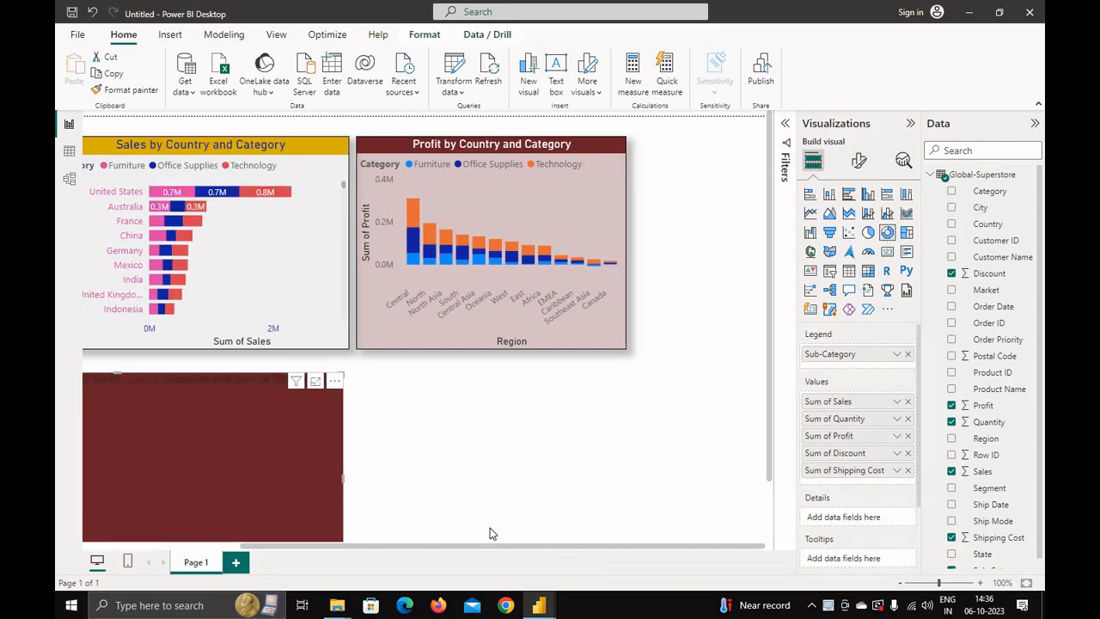
pyautogui.hscroll(-3, 489, 534)
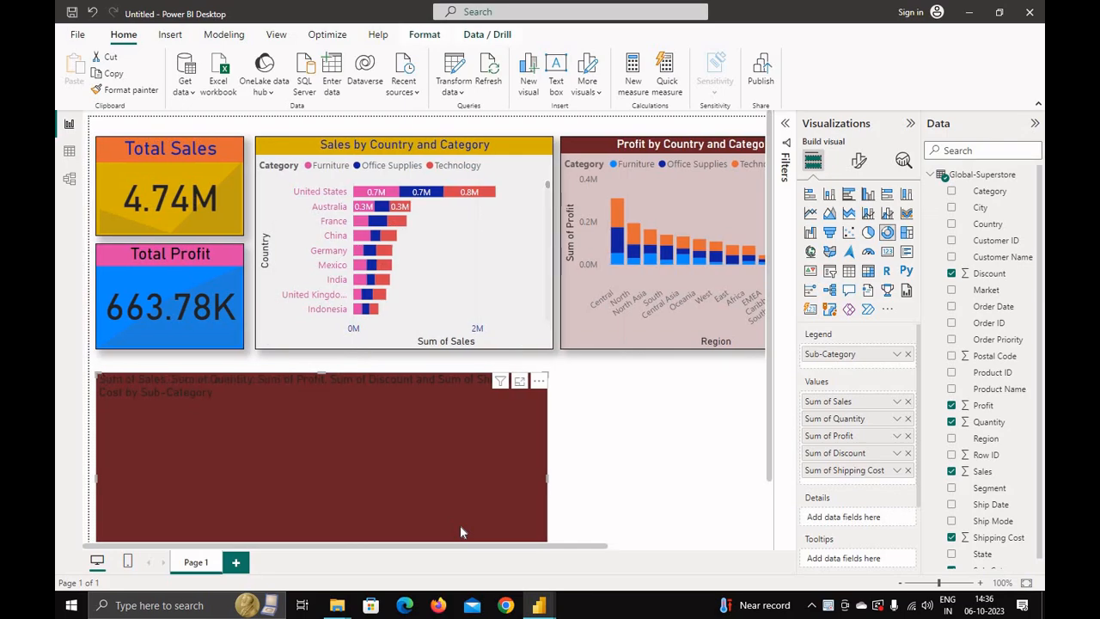
pyautogui.click(656, 470)
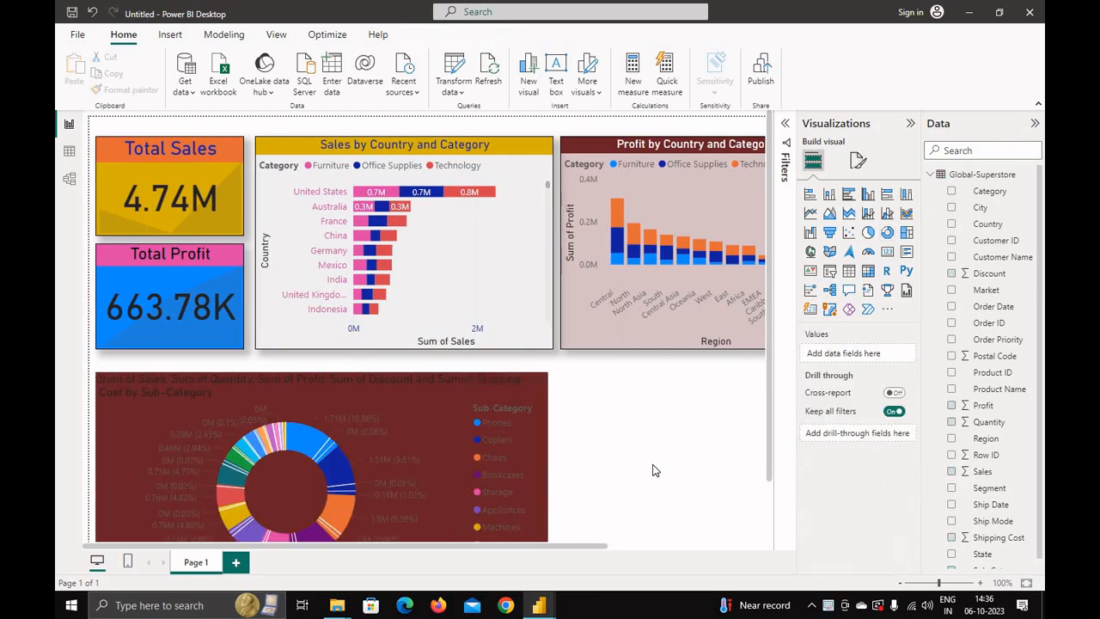
pyautogui.hotkey('ctrl', 'z')
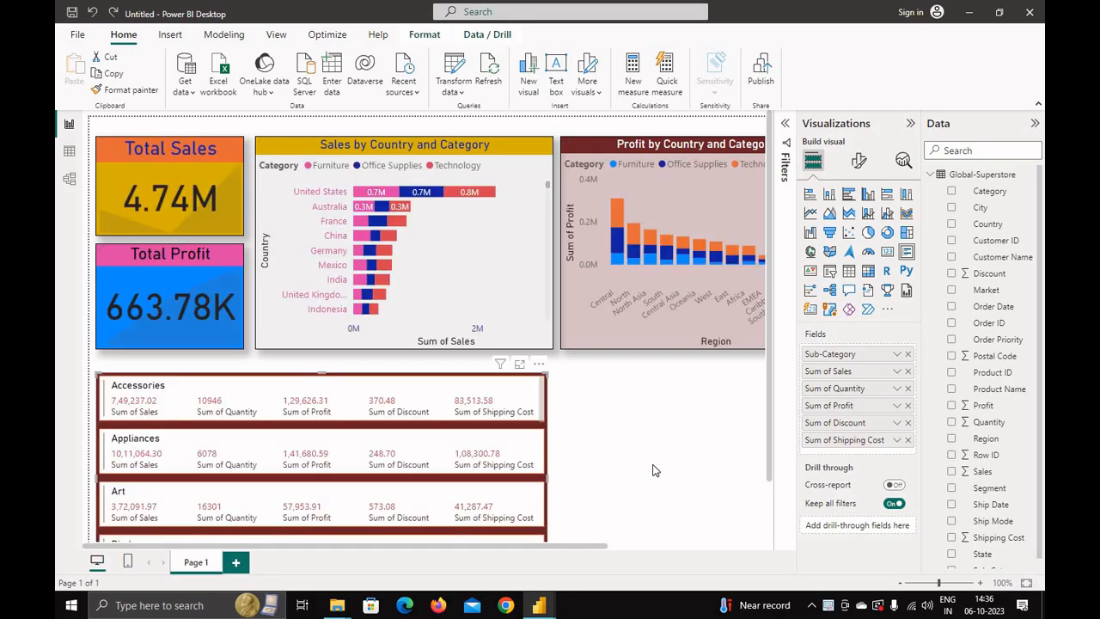
# Insert a donut chart beneath the Profit chart, matching its width, with Region as legend and Sales as values.
pyautogui.click(672, 438)
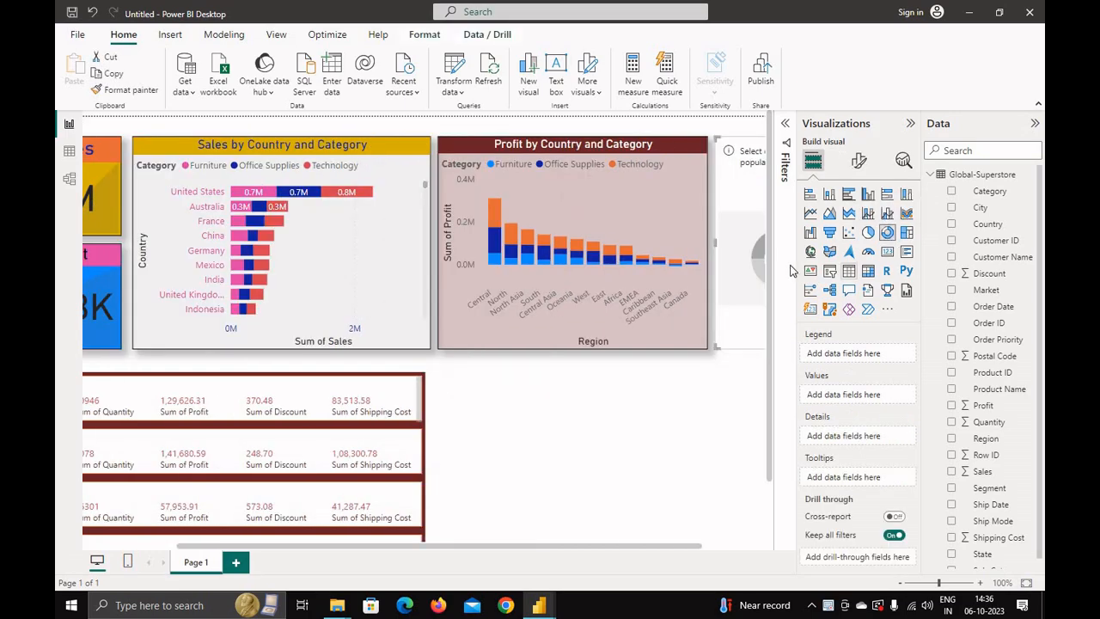
pyautogui.moveTo(731, 234); pyautogui.dragTo(454, 469)
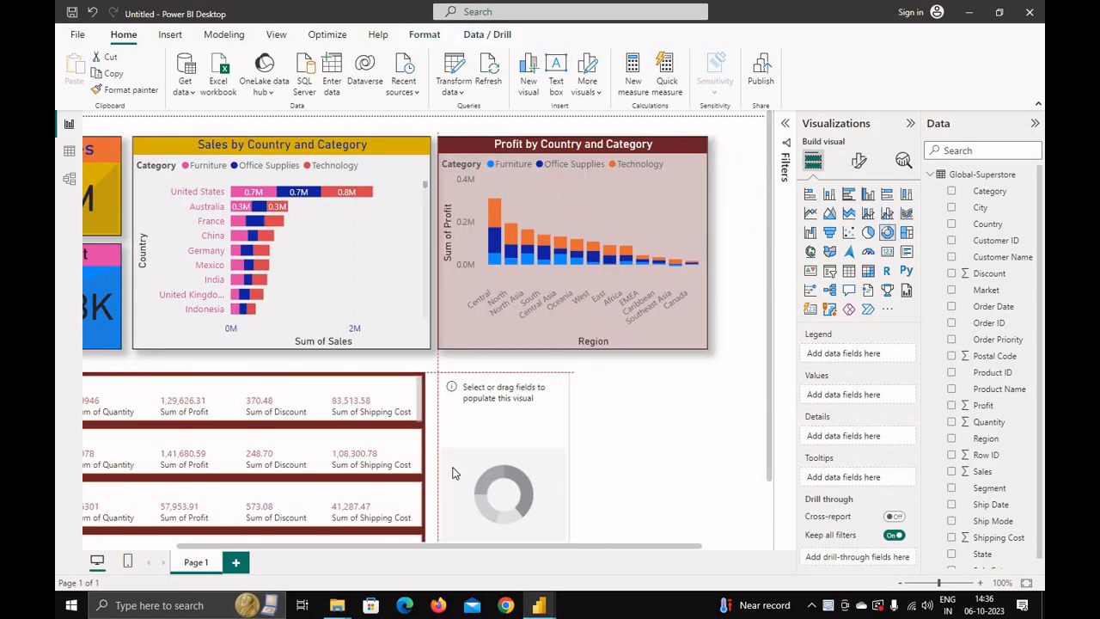
pyautogui.moveTo(568, 477); pyautogui.dragTo(706, 475)
pyautogui.scroll(-1, 615, 445)
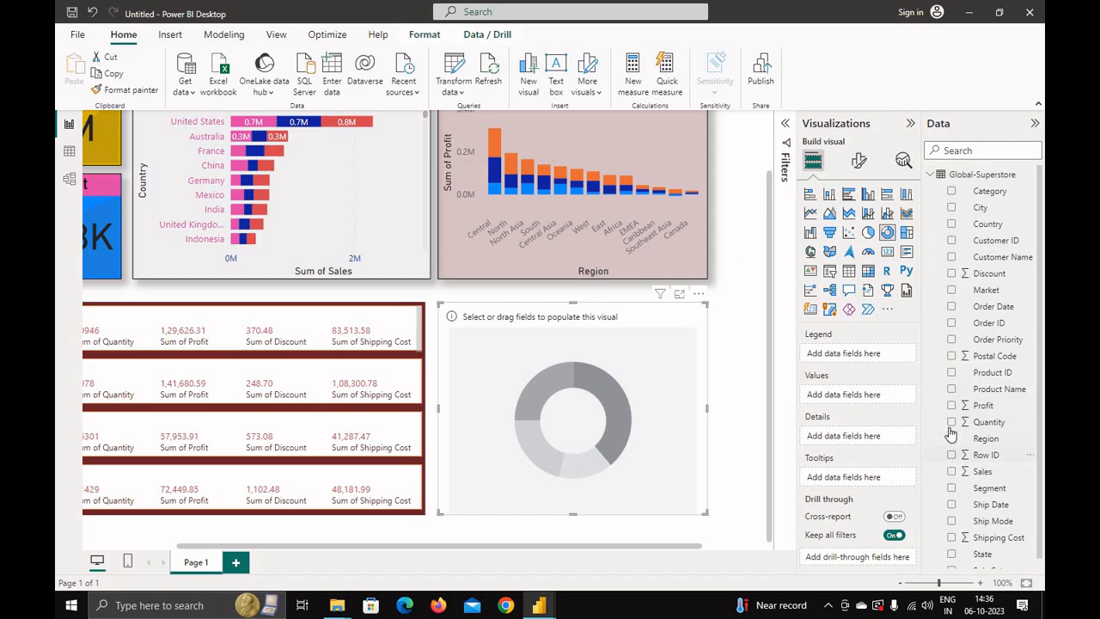
pyautogui.moveTo(986, 438); pyautogui.dragTo(859, 358)
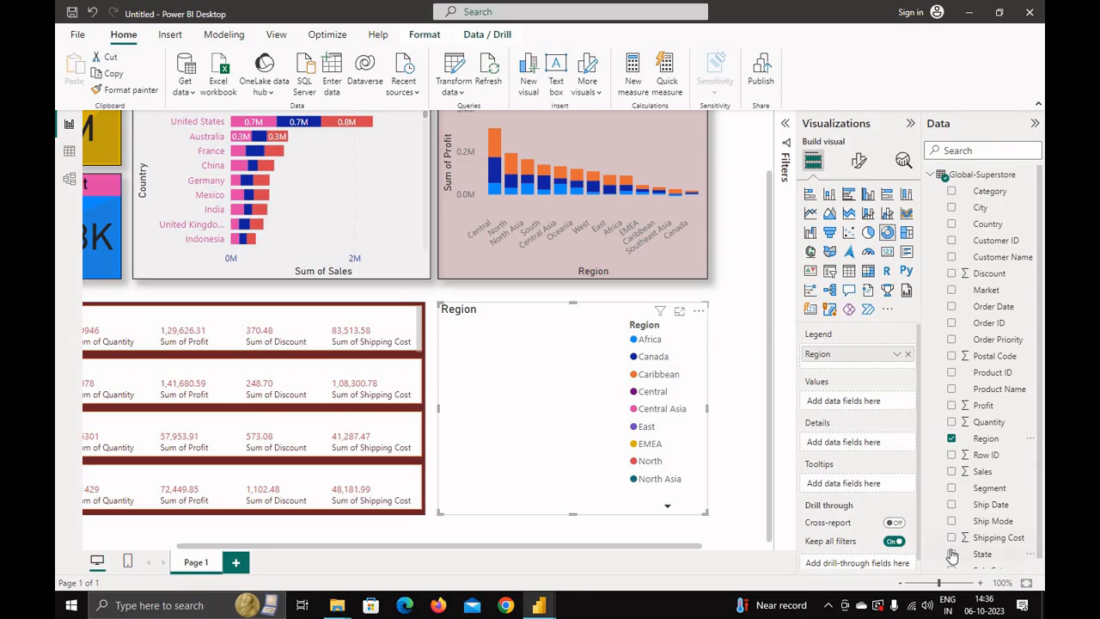
pyautogui.click(952, 473)
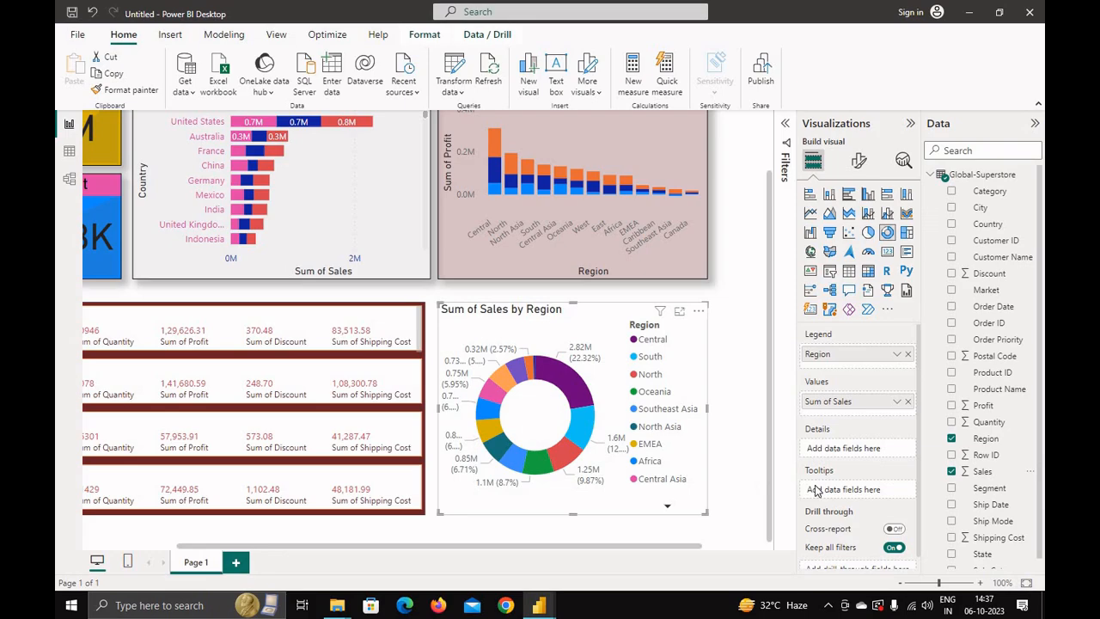
# Rename the donut chart's value field to Sales for this visual.
pyautogui.scroll(-1, 822, 494)
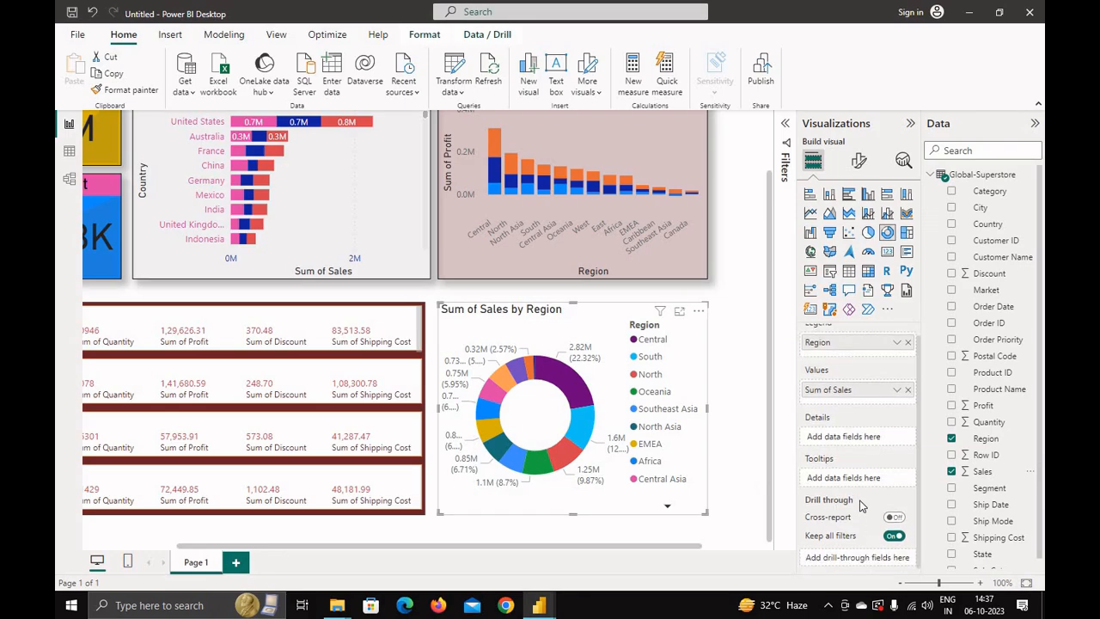
pyautogui.click(896, 390)
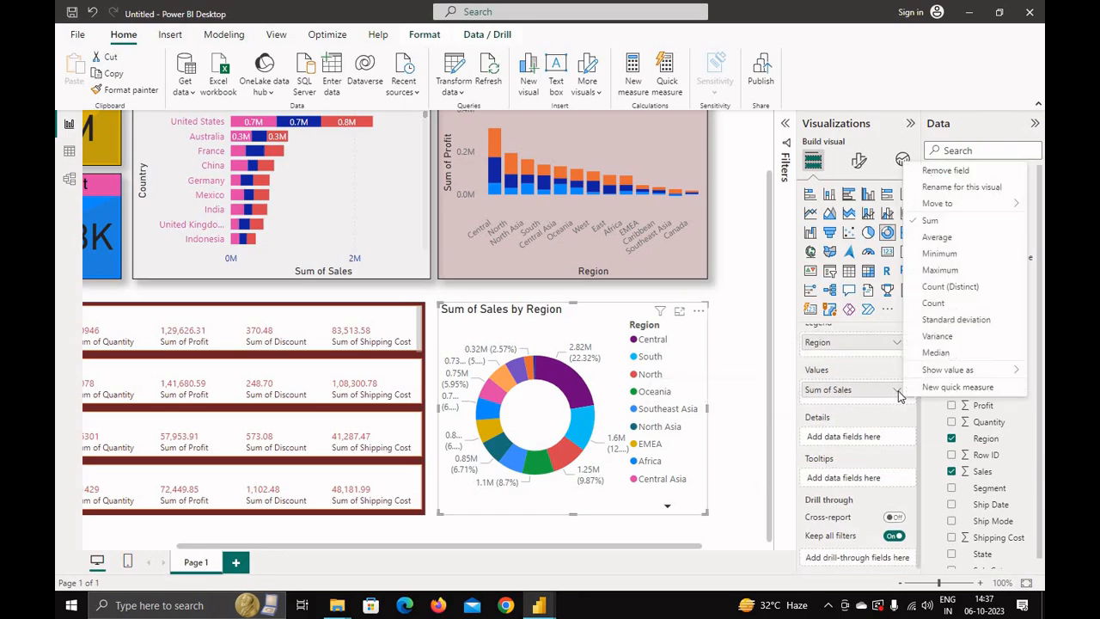
pyautogui.click(962, 187)
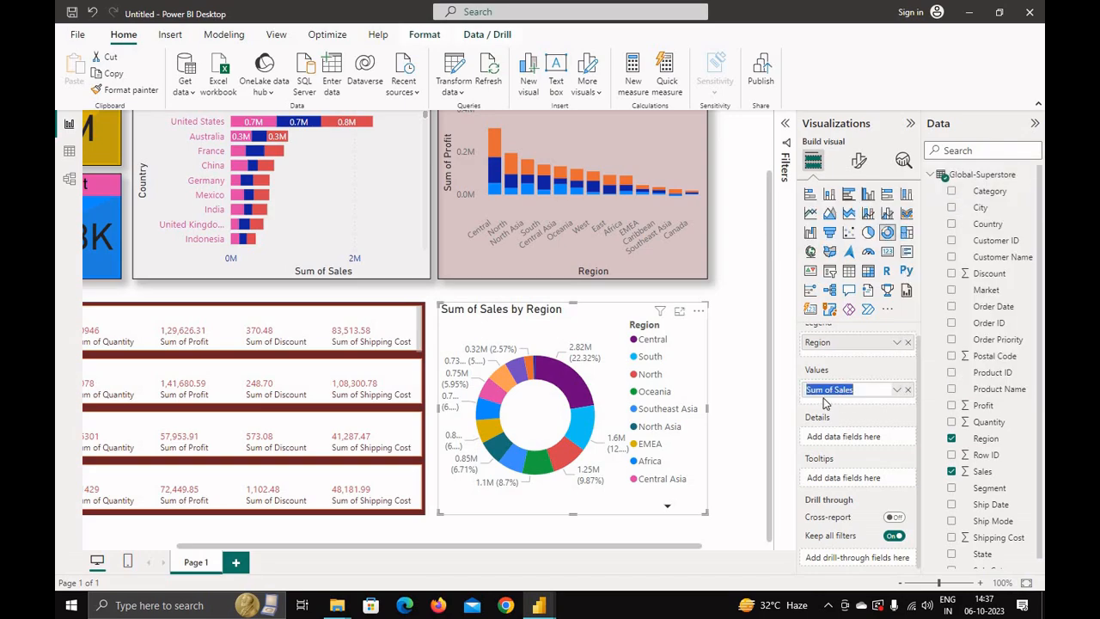
pyautogui.tripleClick(836, 391)
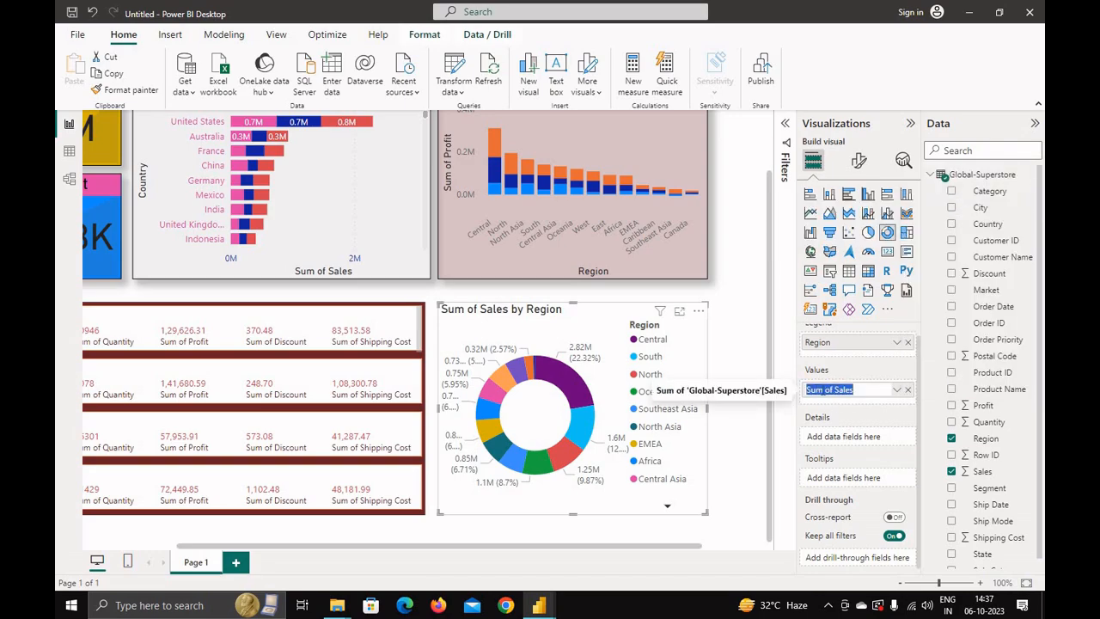
pyautogui.click(836, 391)
pyautogui.press('BackSpace')
pyautogui.press('BackSpace')
pyautogui.press('BackSpace')
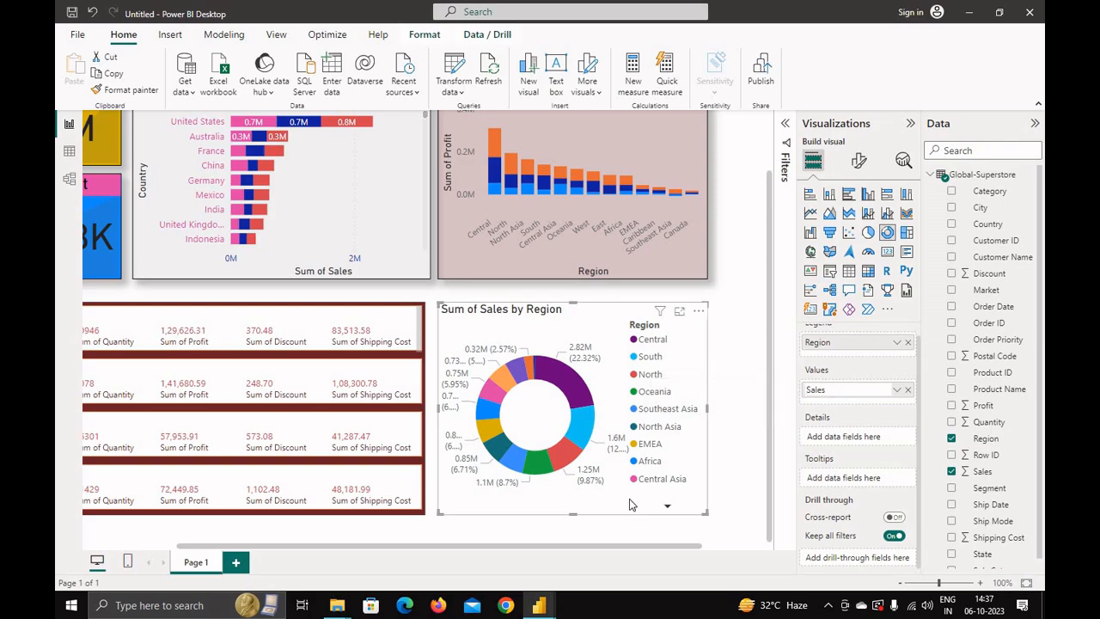
pyautogui.press('Return')
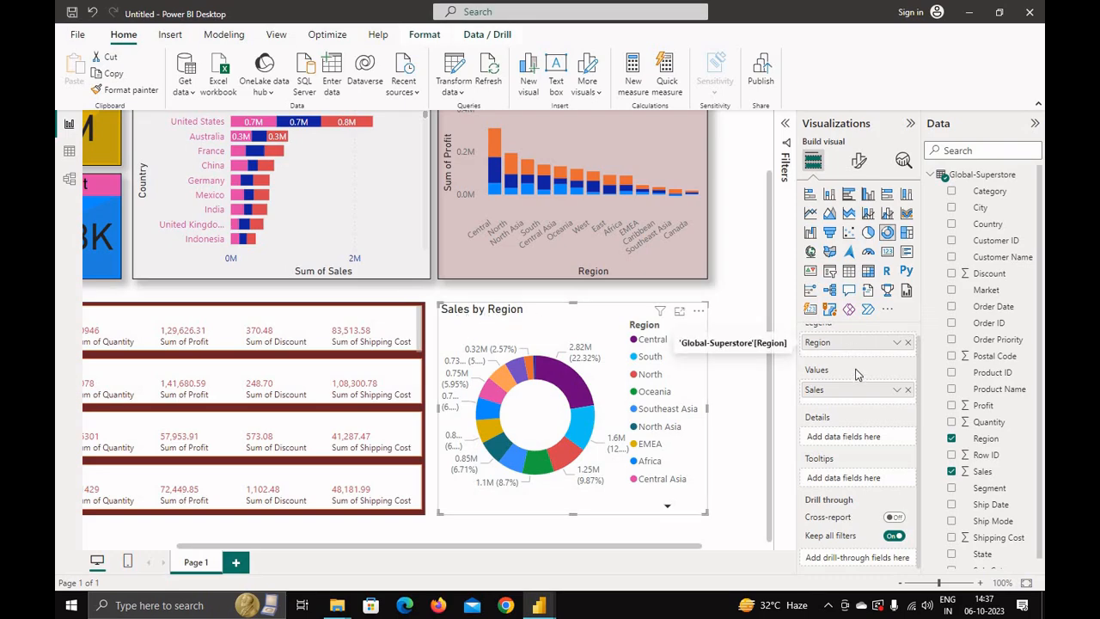
pyautogui.scroll(1, 855, 374)
pyautogui.click(894, 354)
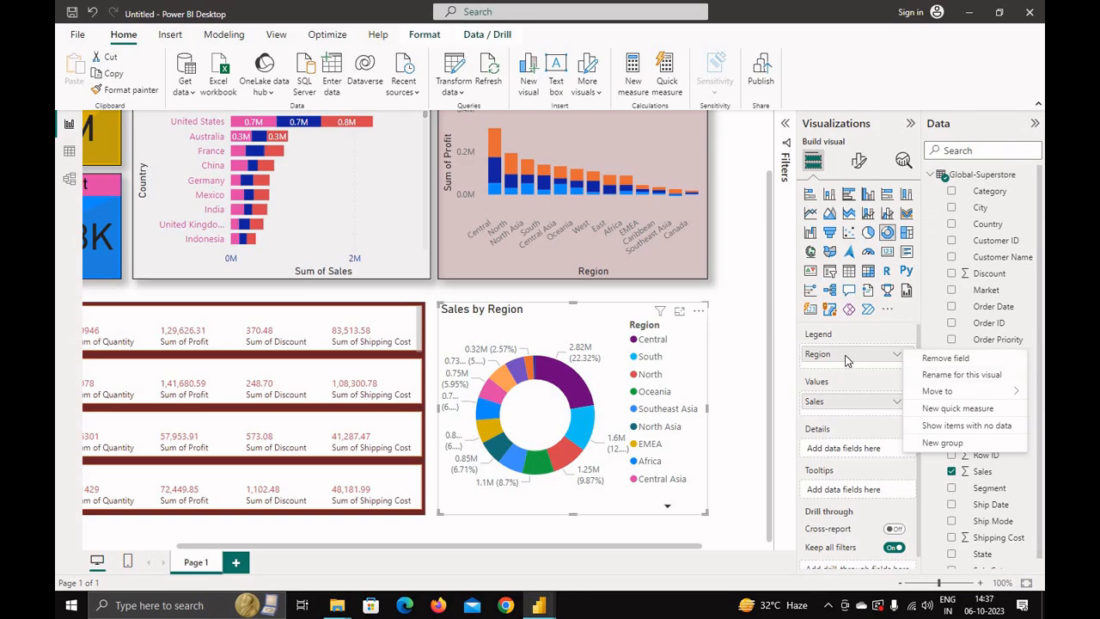
pyautogui.click(741, 382)
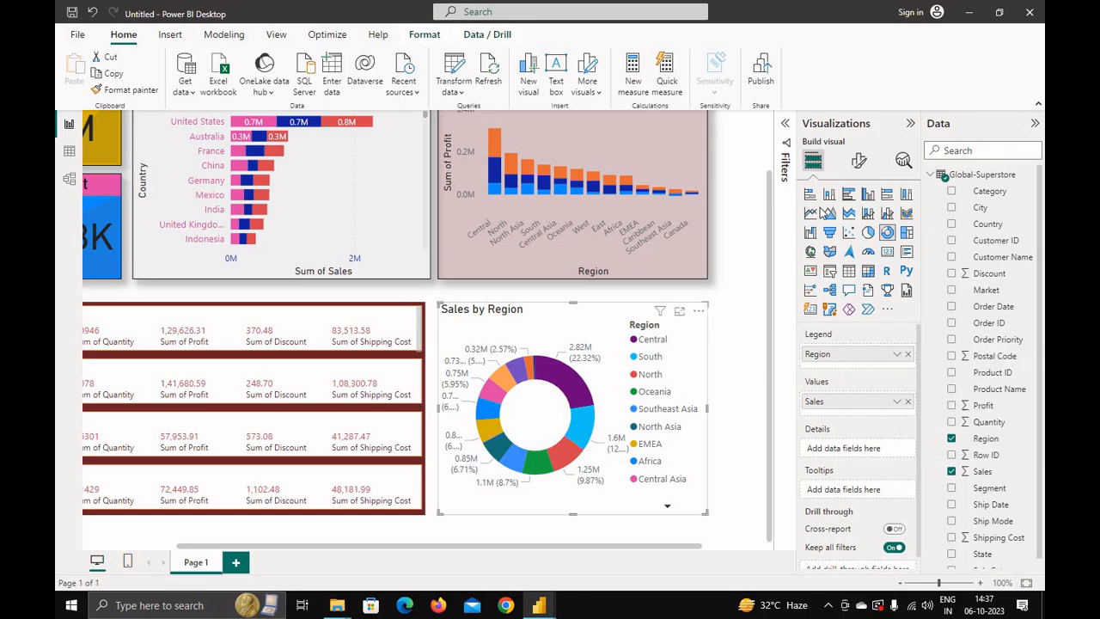
# Toggle the donut chart's legend off and back on, and turn off its detail labels.
pyautogui.click(858, 161)
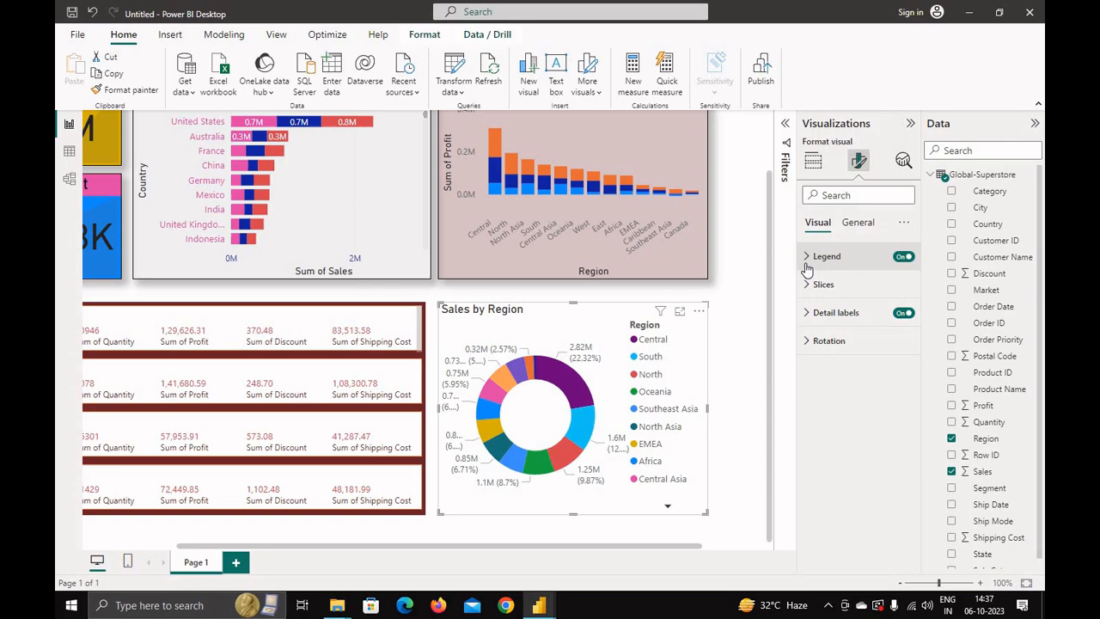
pyautogui.click(902, 257)
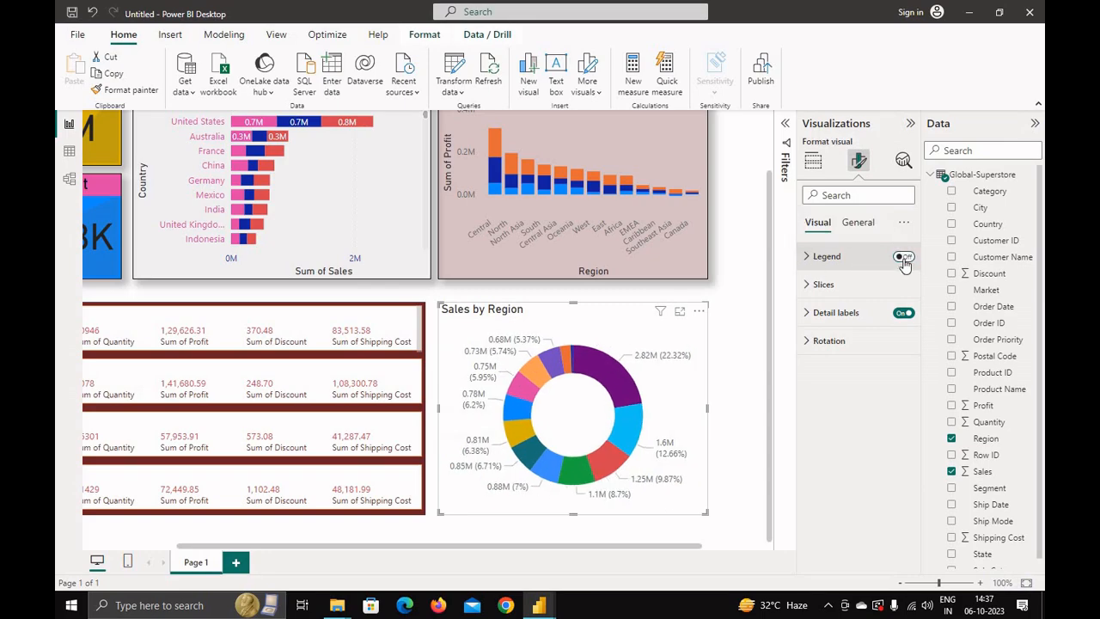
pyautogui.click(903, 257)
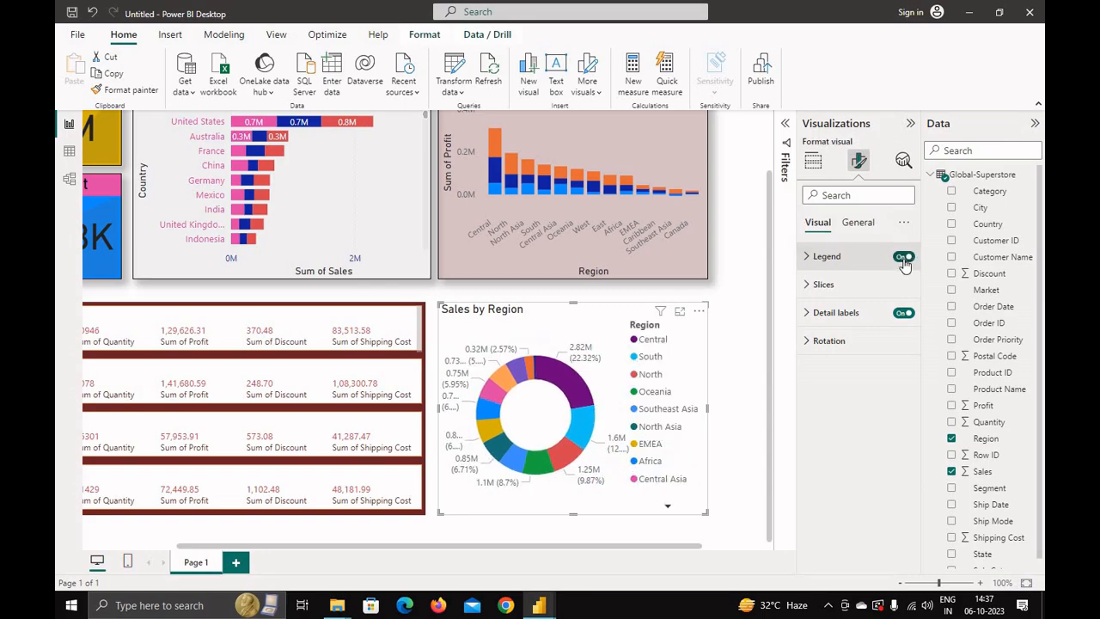
pyautogui.click(903, 314)
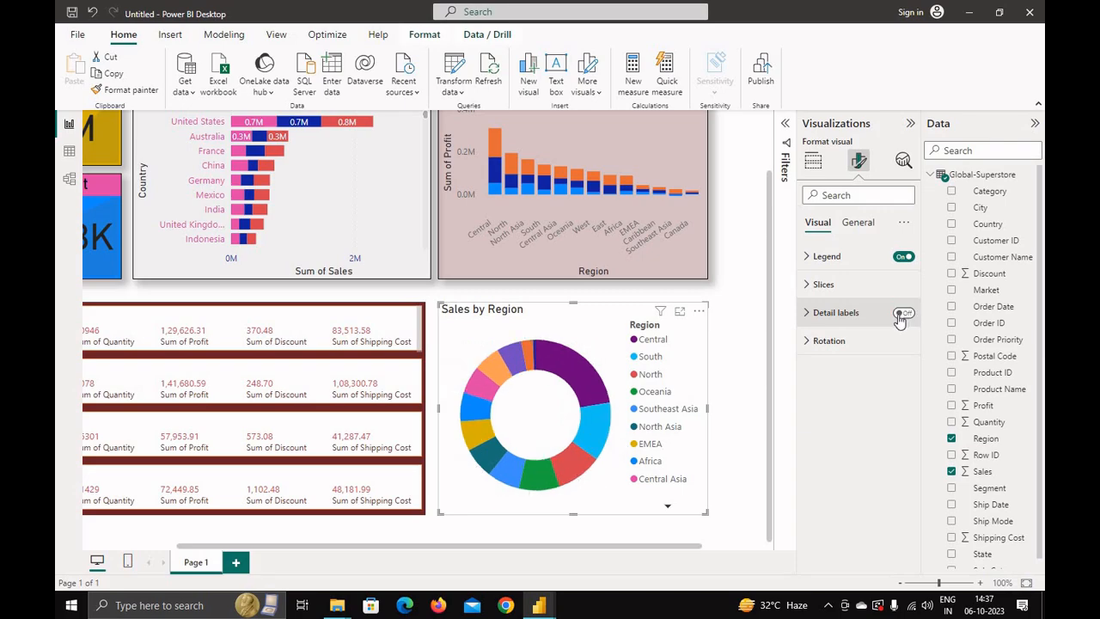
# Set the background color effect of the donut chart to dark red.
pyautogui.click(859, 222)
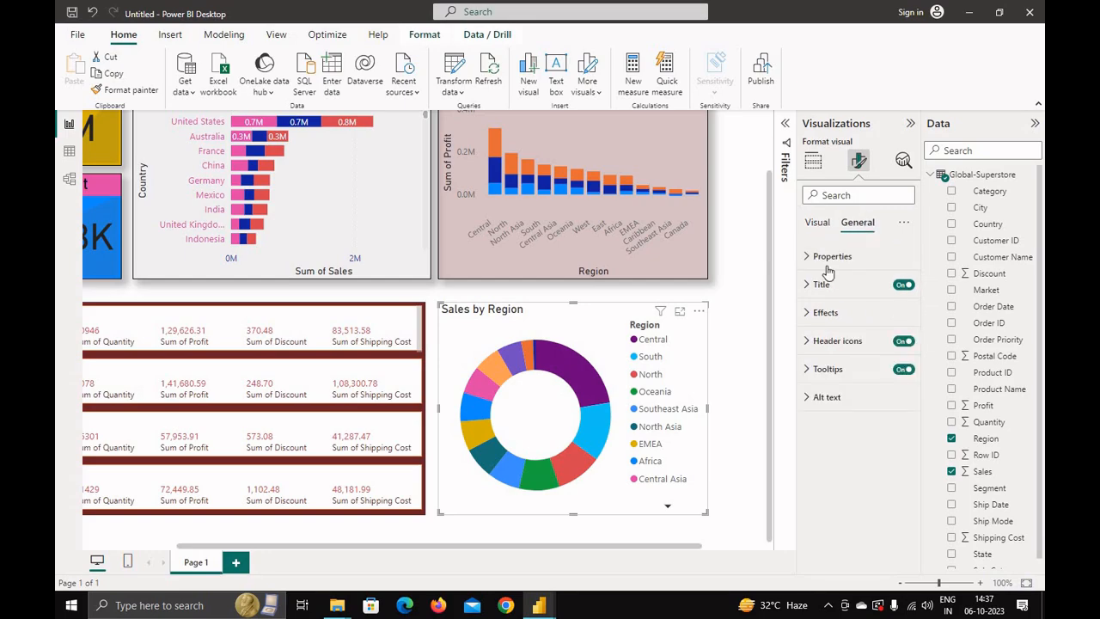
pyautogui.click(808, 313)
pyautogui.click(835, 383)
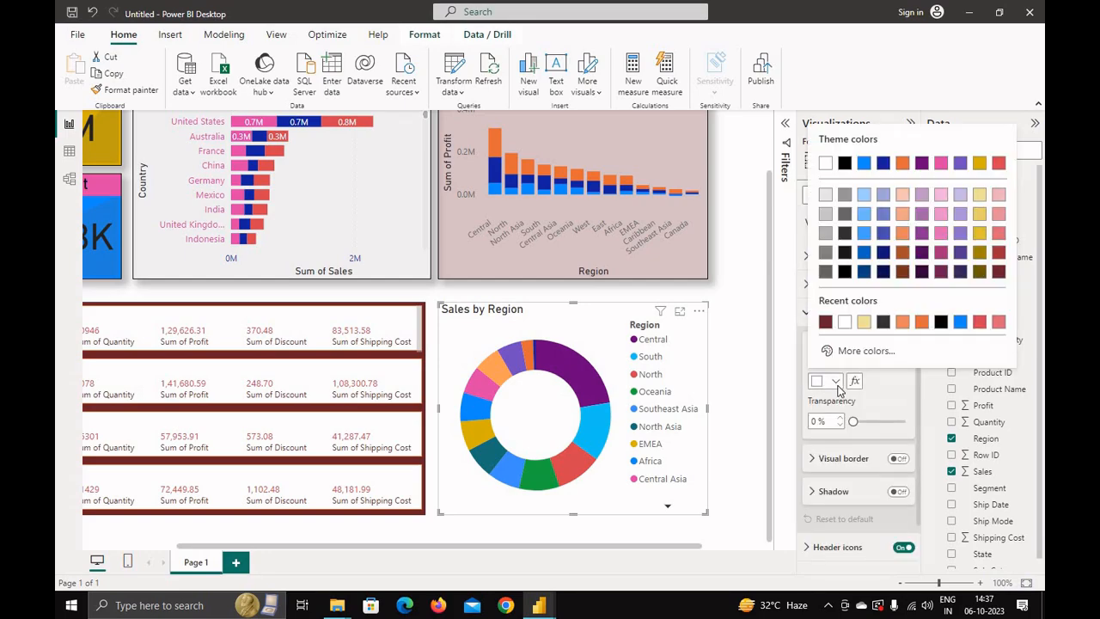
pyautogui.click(825, 322)
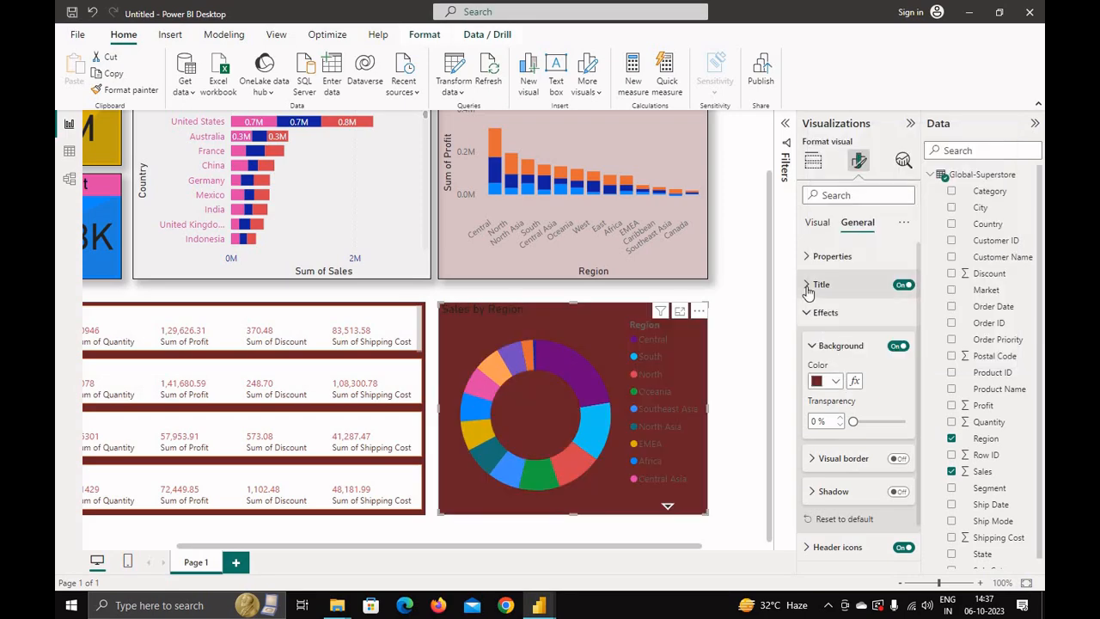
# Set the text color of the donut chart's title to white.
pyautogui.click(808, 287)
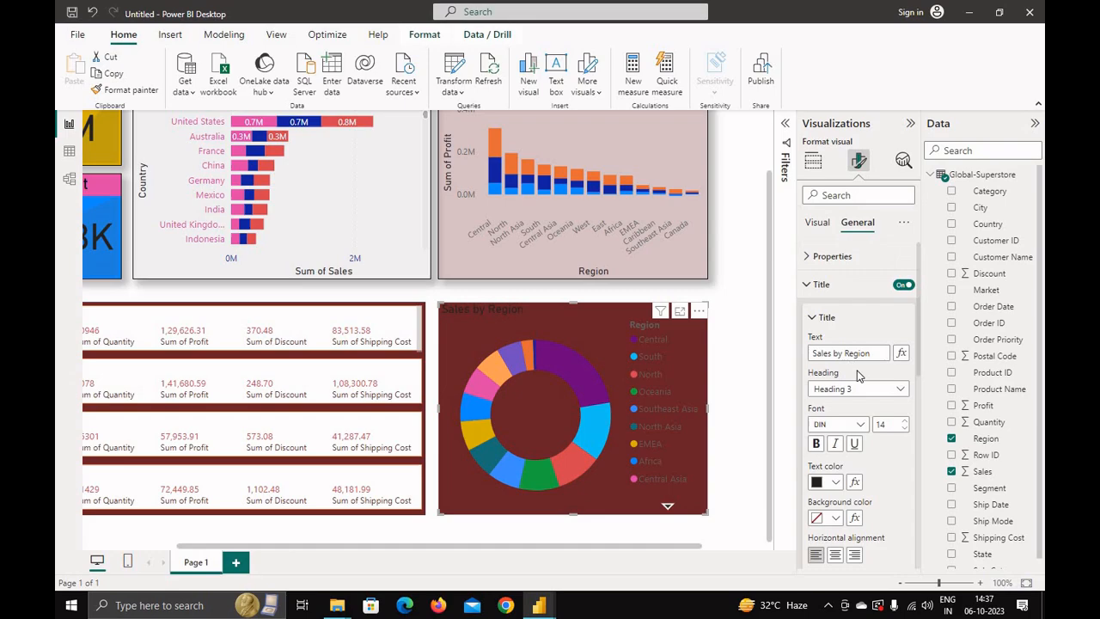
pyautogui.click(835, 482)
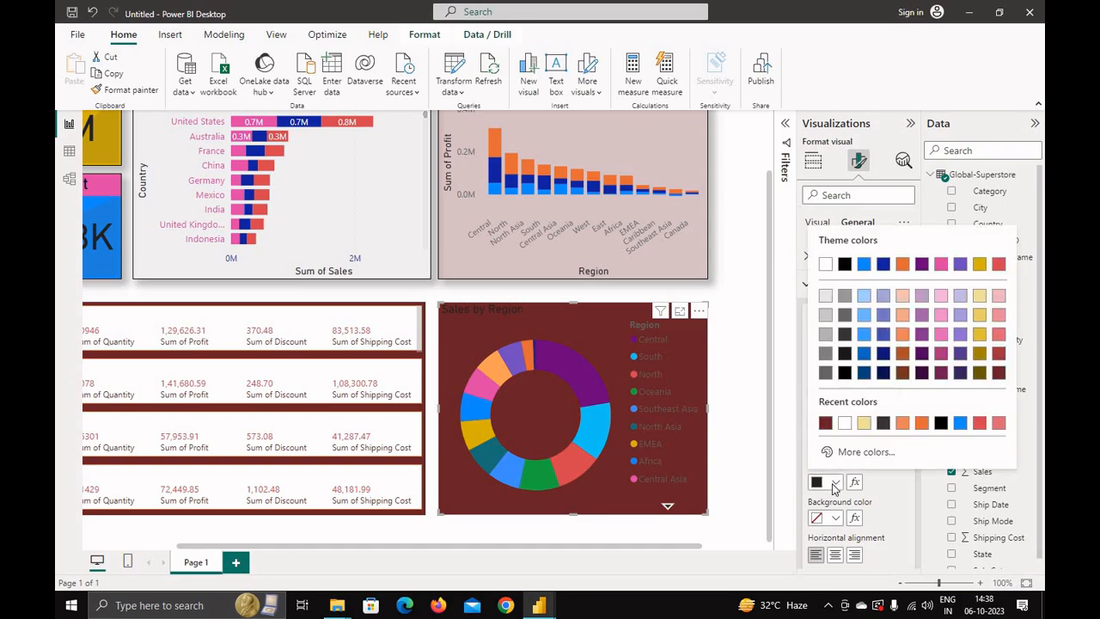
pyautogui.click(841, 427)
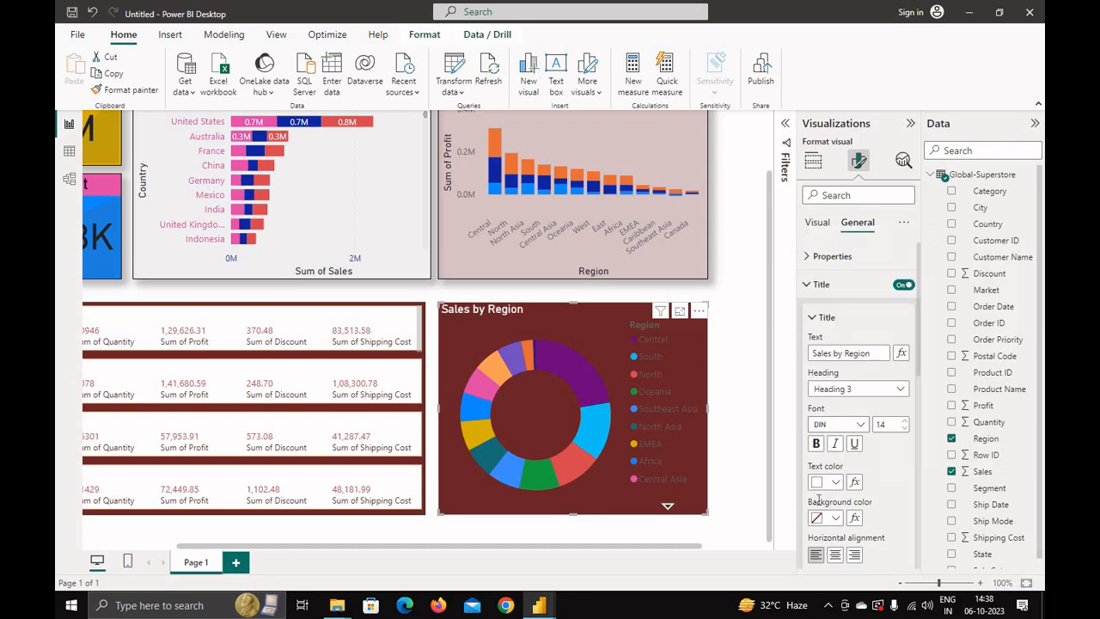
pyautogui.click(816, 319)
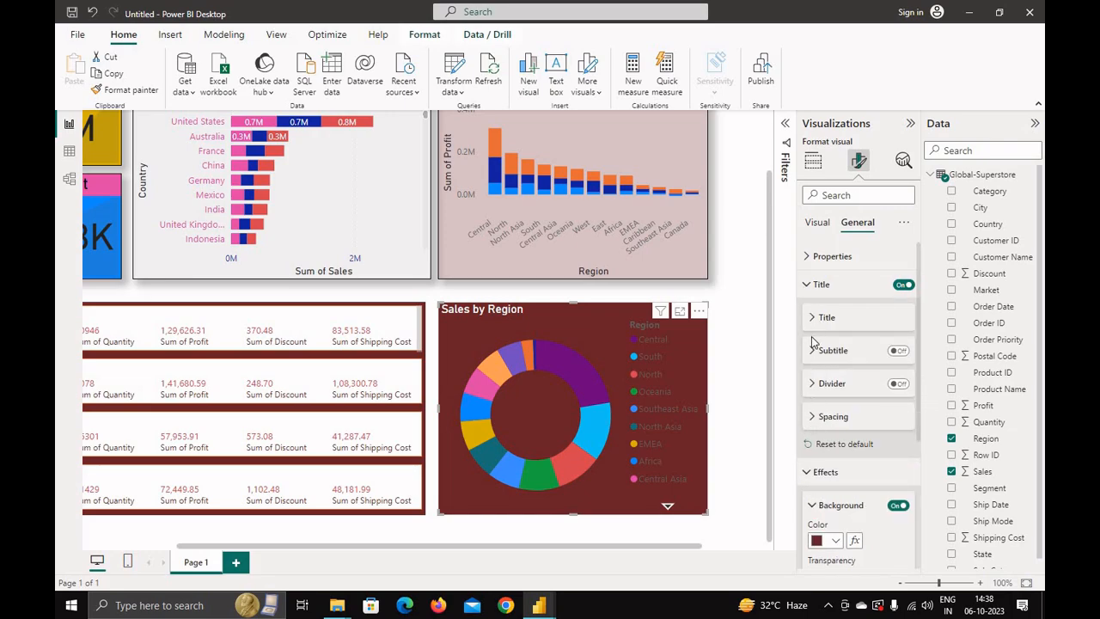
pyautogui.click(809, 283)
# Set the transparency of the donut chart's background to 53%.
pyautogui.scroll(-3, 812, 412)
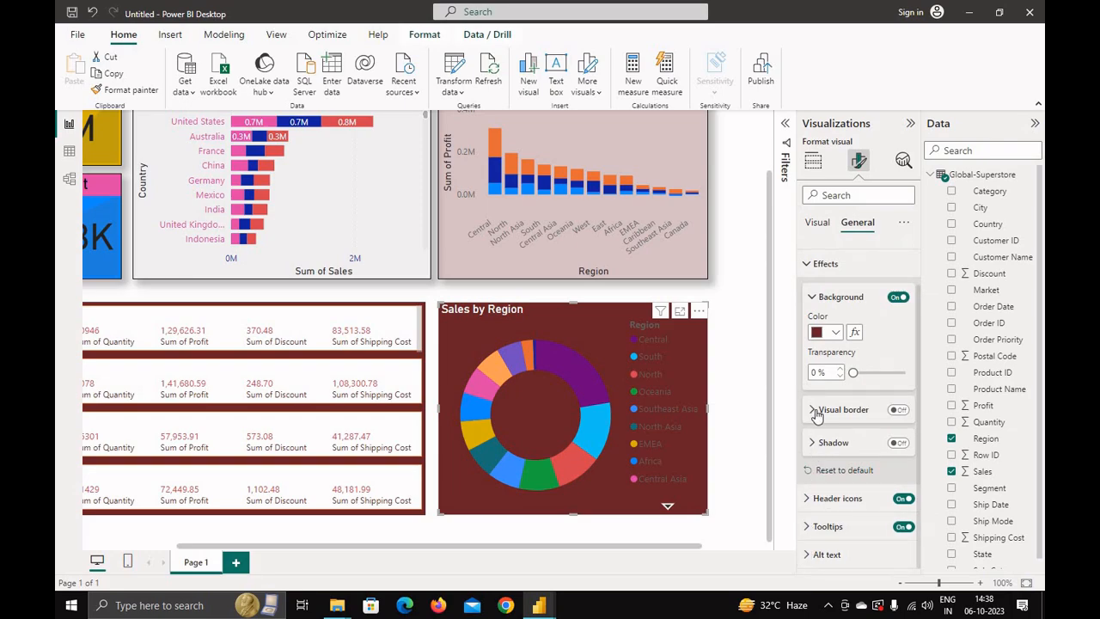
pyautogui.moveTo(852, 372); pyautogui.dragTo(880, 371)
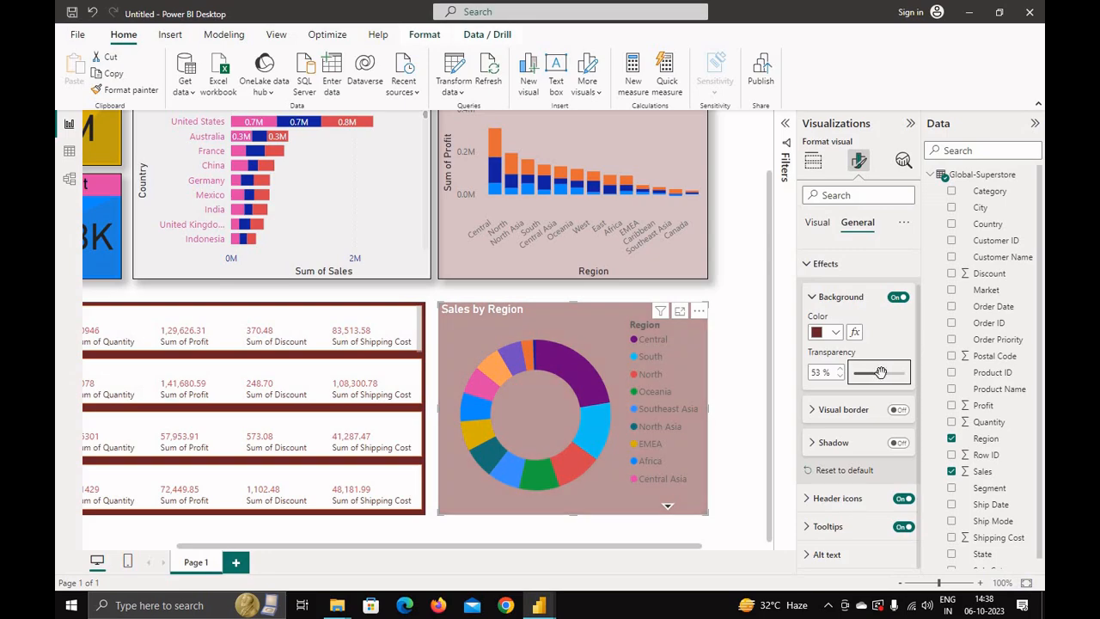
pyautogui.scroll(2, 808, 341)
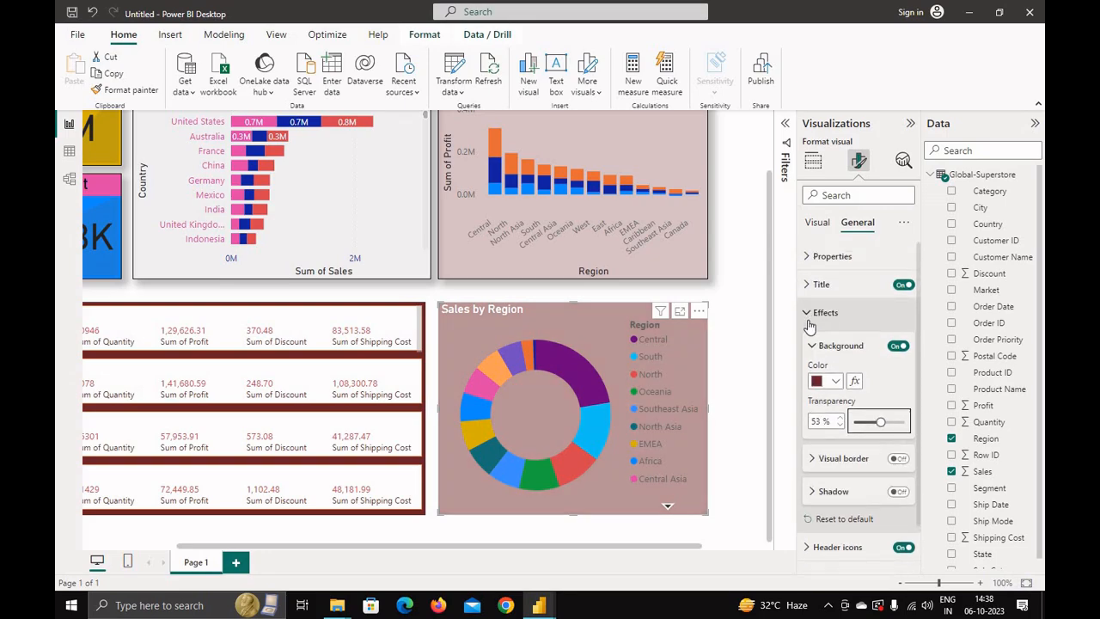
# Center the Sales by Region donut chart's title horizontally.
pyautogui.click(813, 256)
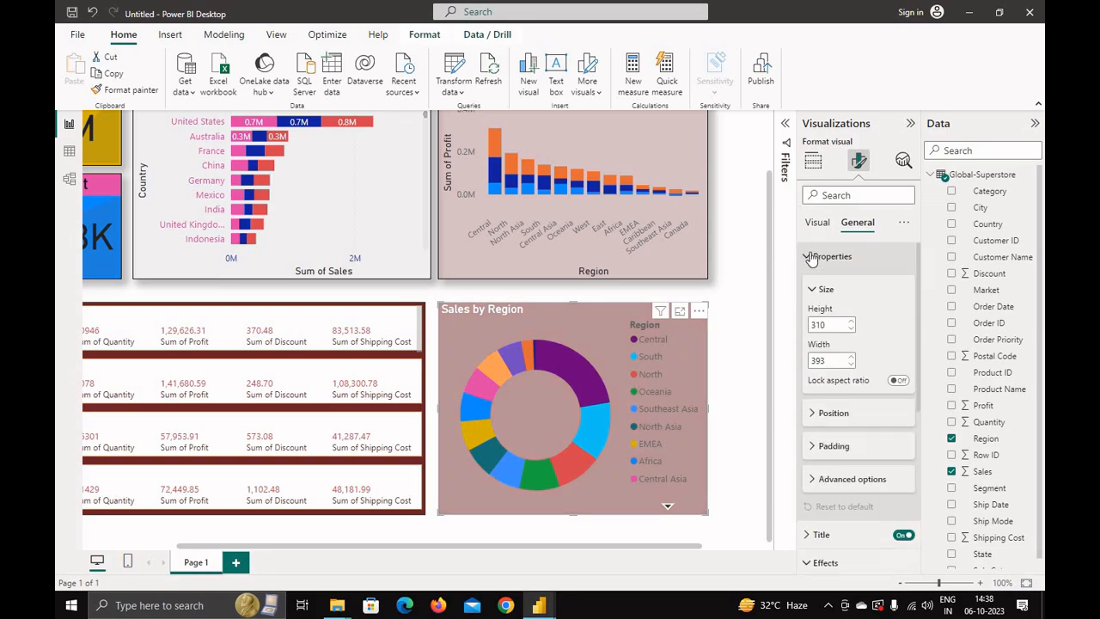
pyautogui.click(812, 256)
pyautogui.click(816, 283)
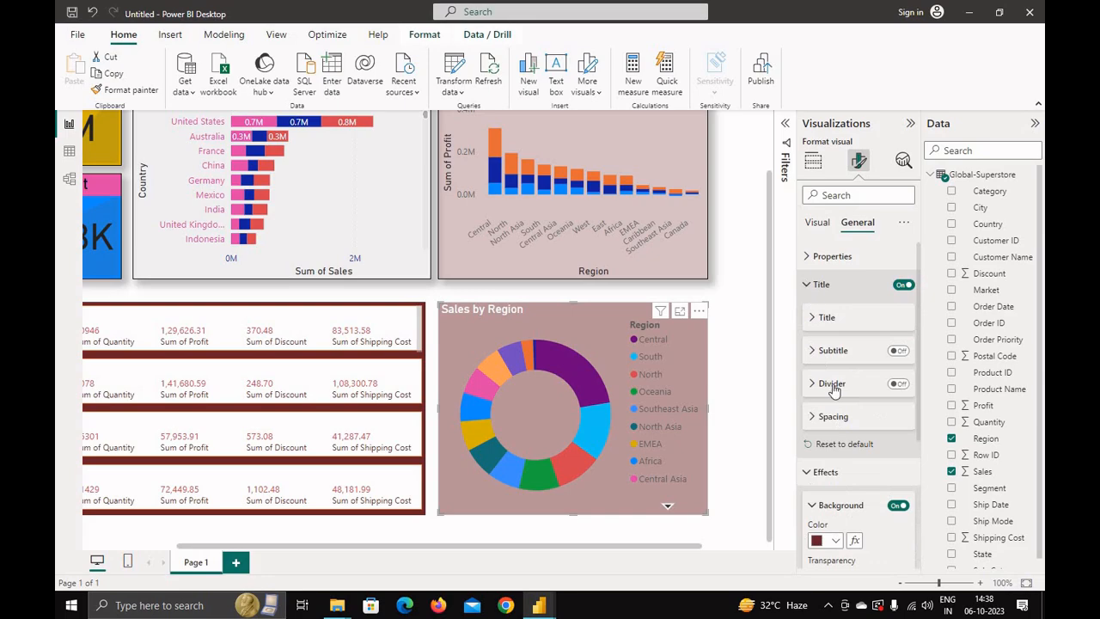
pyautogui.click(819, 317)
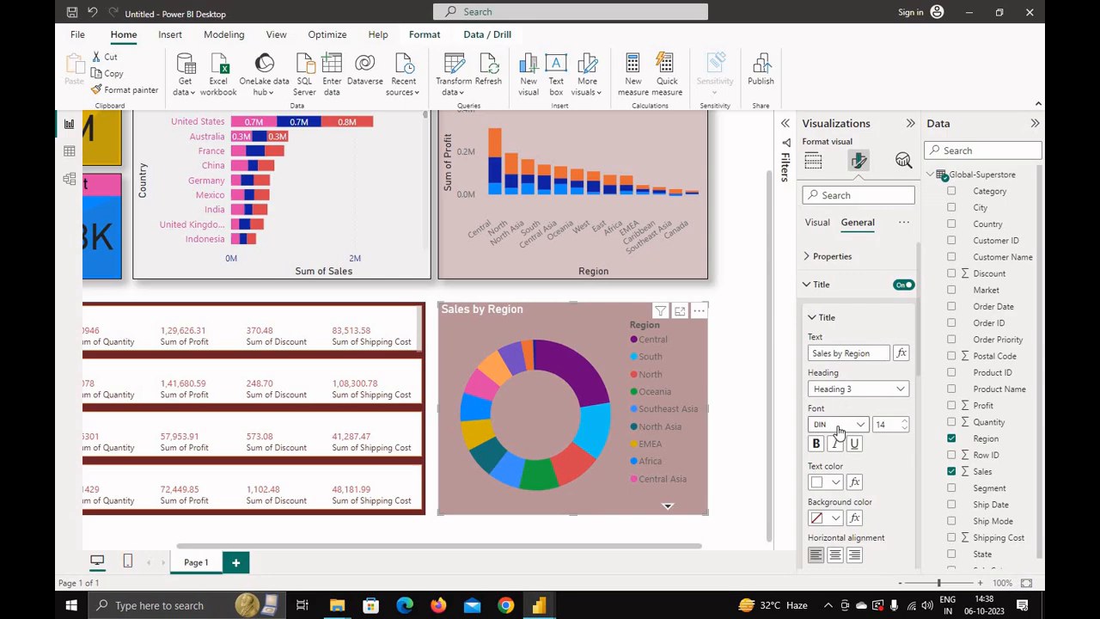
pyautogui.scroll(-3, 855, 413)
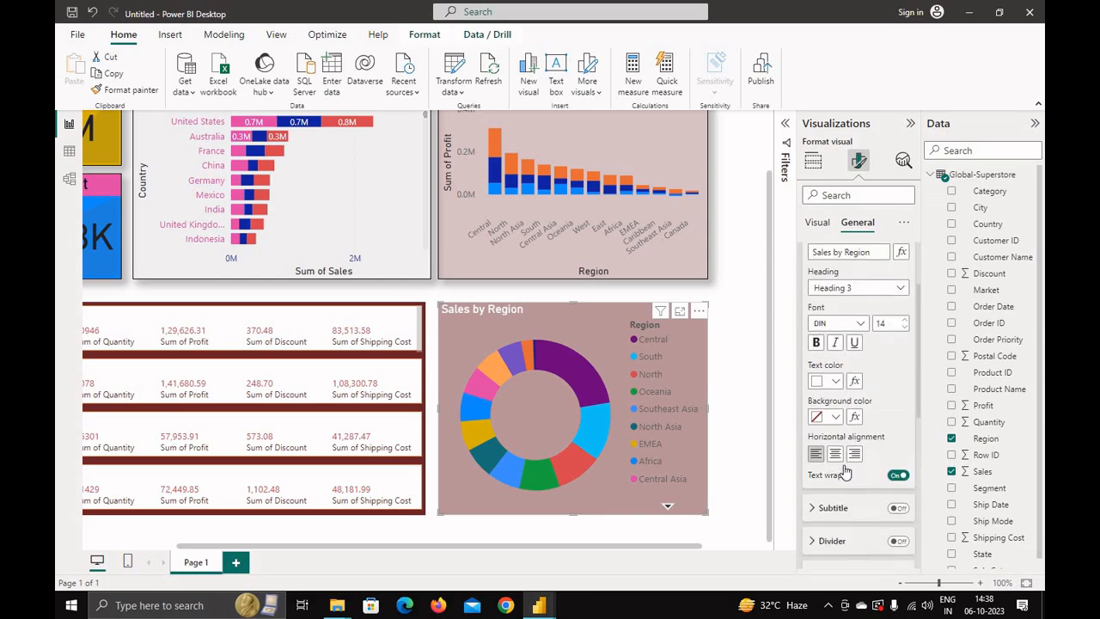
pyautogui.click(834, 409)
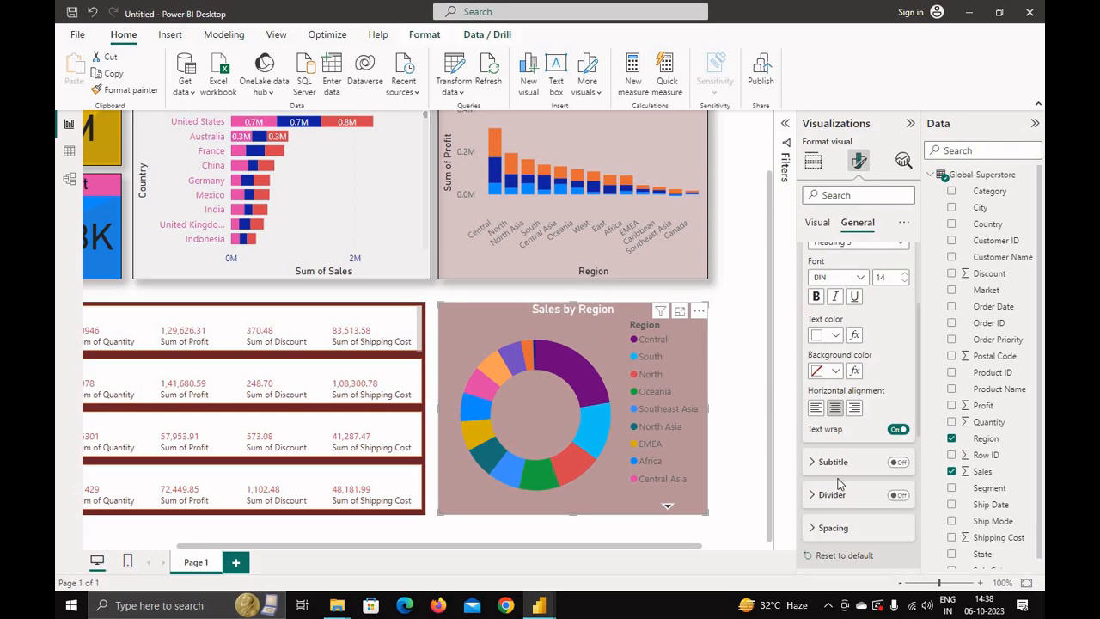
# Try a divider under the donut chart's title and turn it off again.
pyautogui.scroll(-2, 876, 454)
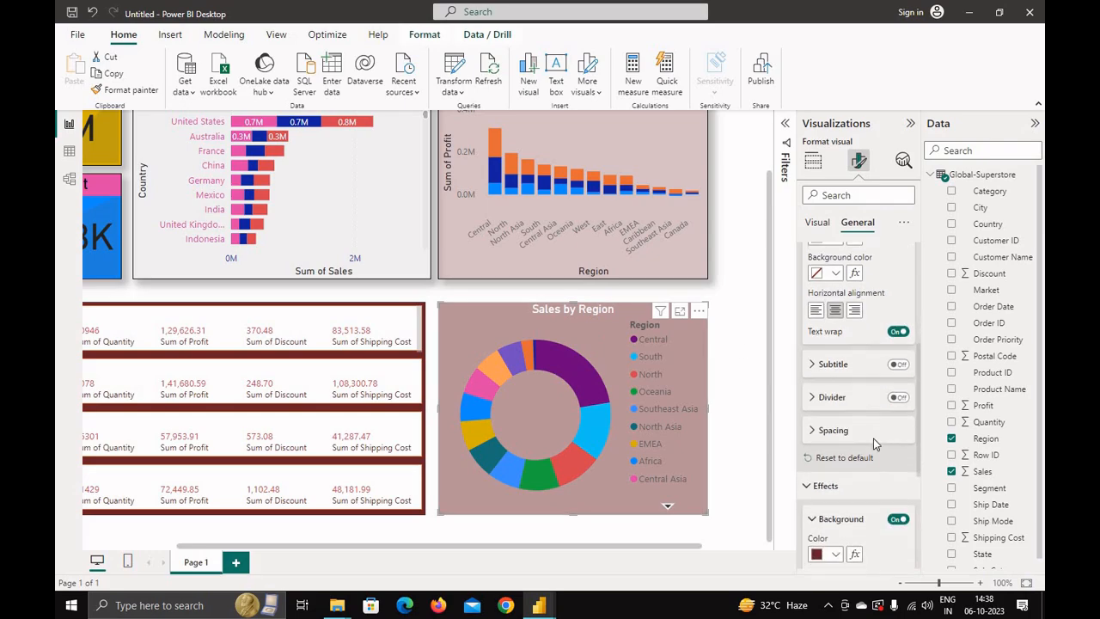
pyautogui.click(897, 399)
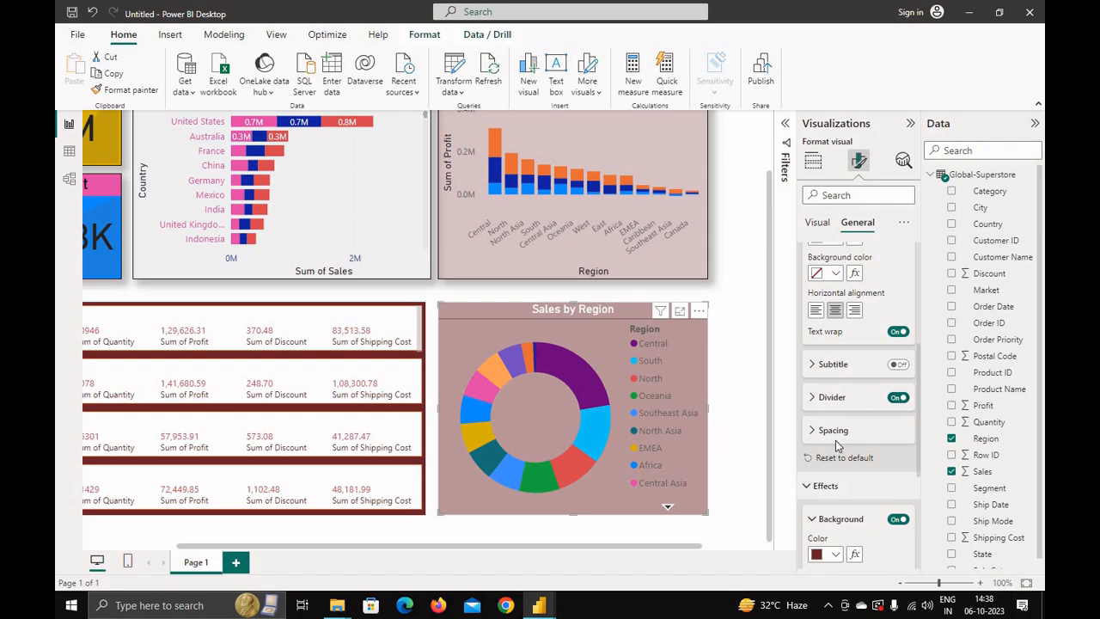
pyautogui.click(897, 397)
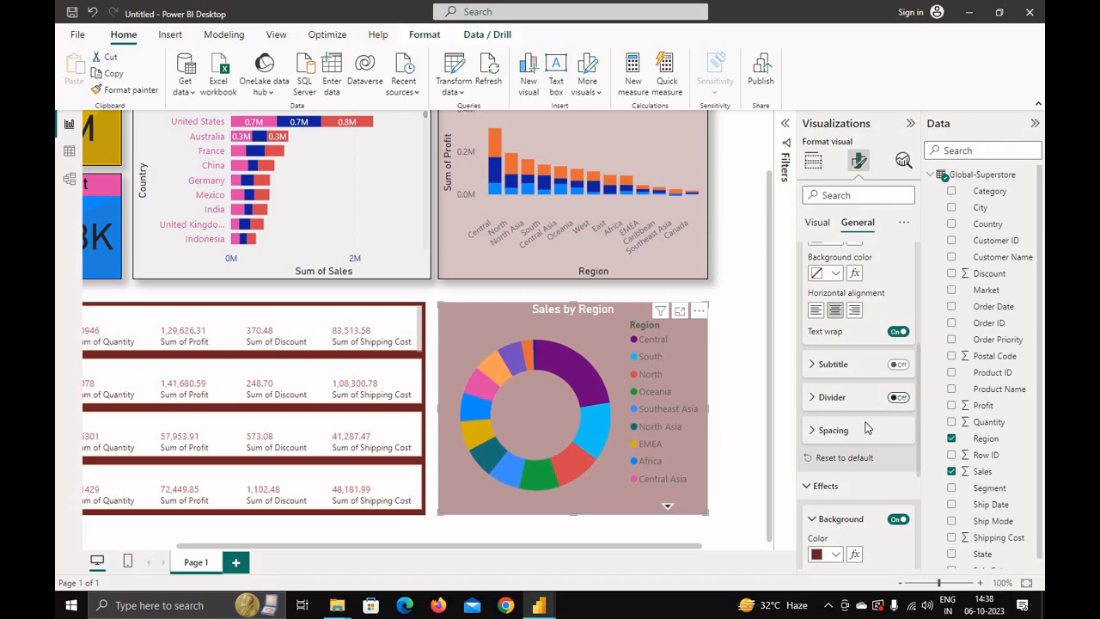
# Give the donut chart's title a background color, trying blue and settling on dark red.
pyautogui.scroll(2, 861, 430)
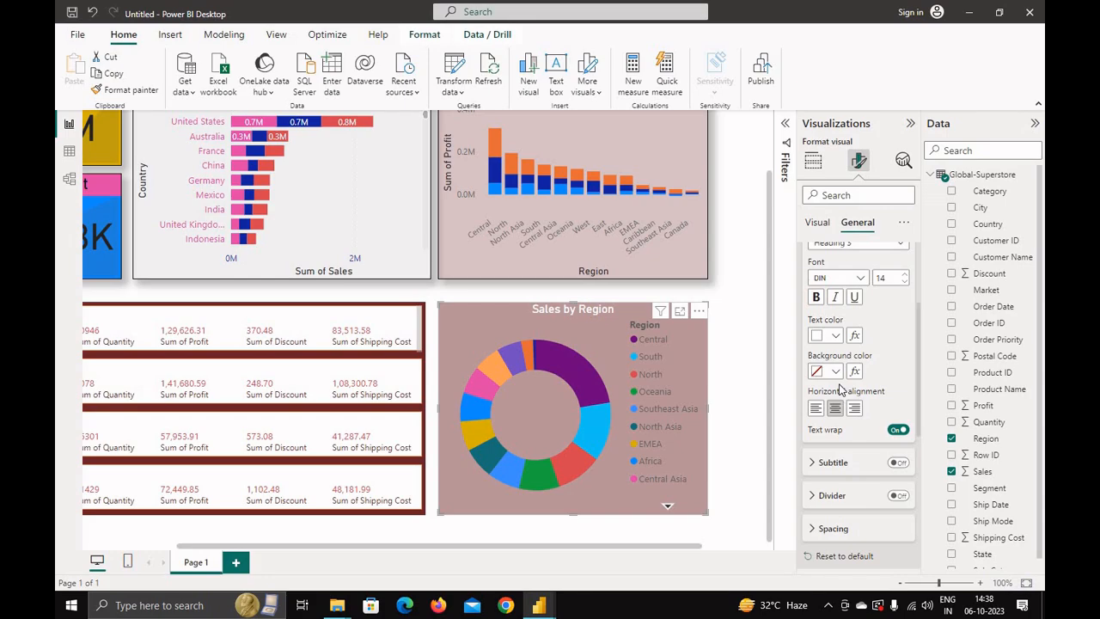
pyautogui.scroll(1, 838, 408)
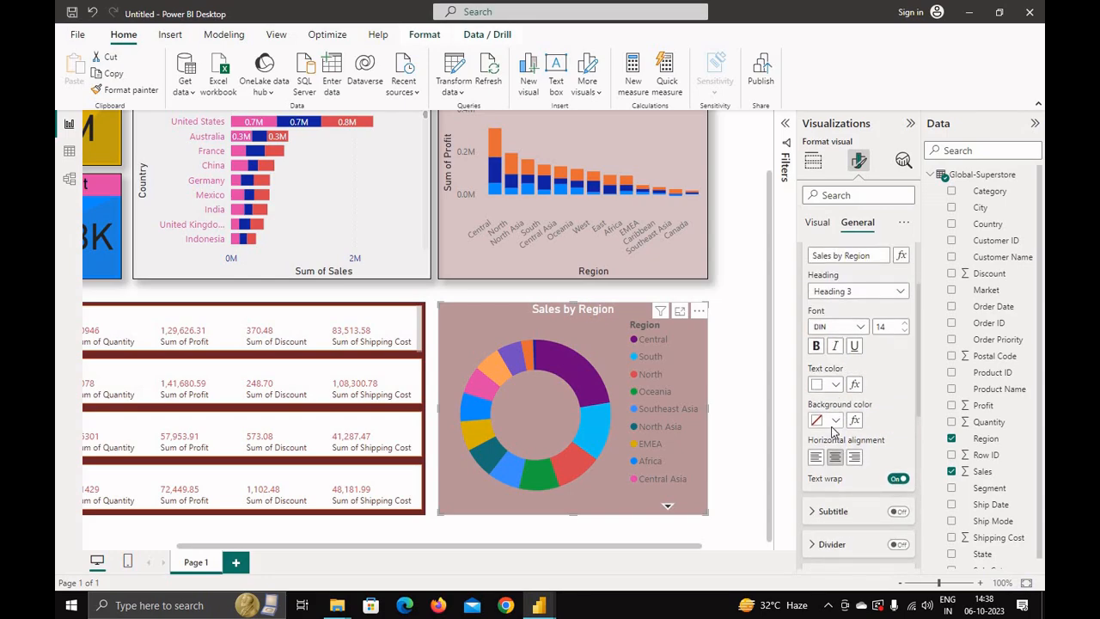
pyautogui.scroll(1, 832, 431)
pyautogui.click(835, 468)
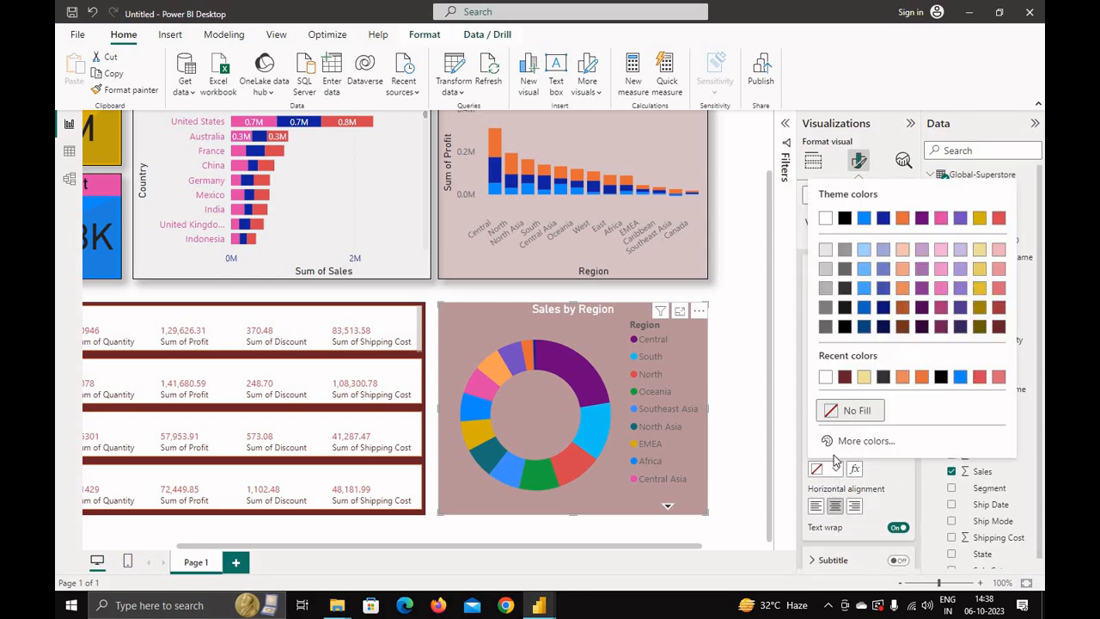
pyautogui.click(960, 376)
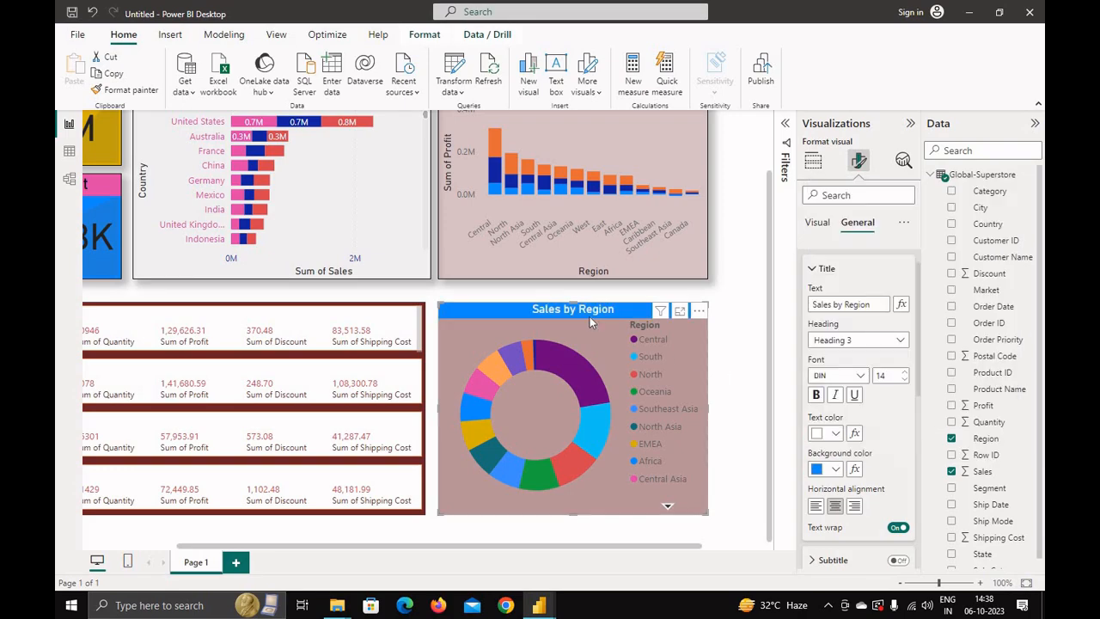
pyautogui.click(837, 470)
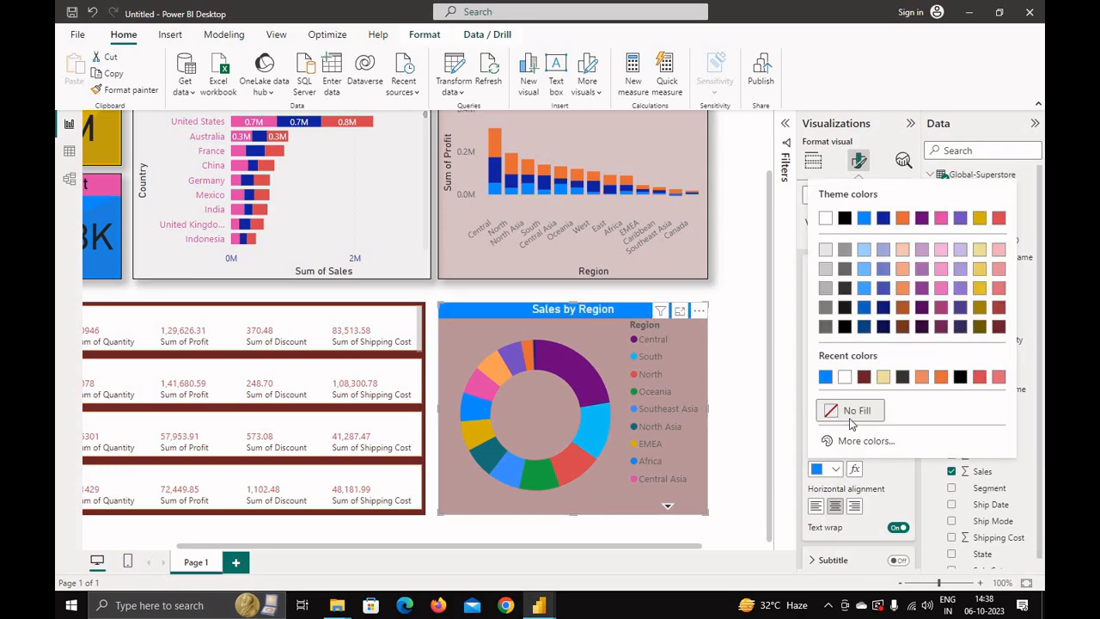
pyautogui.click(861, 375)
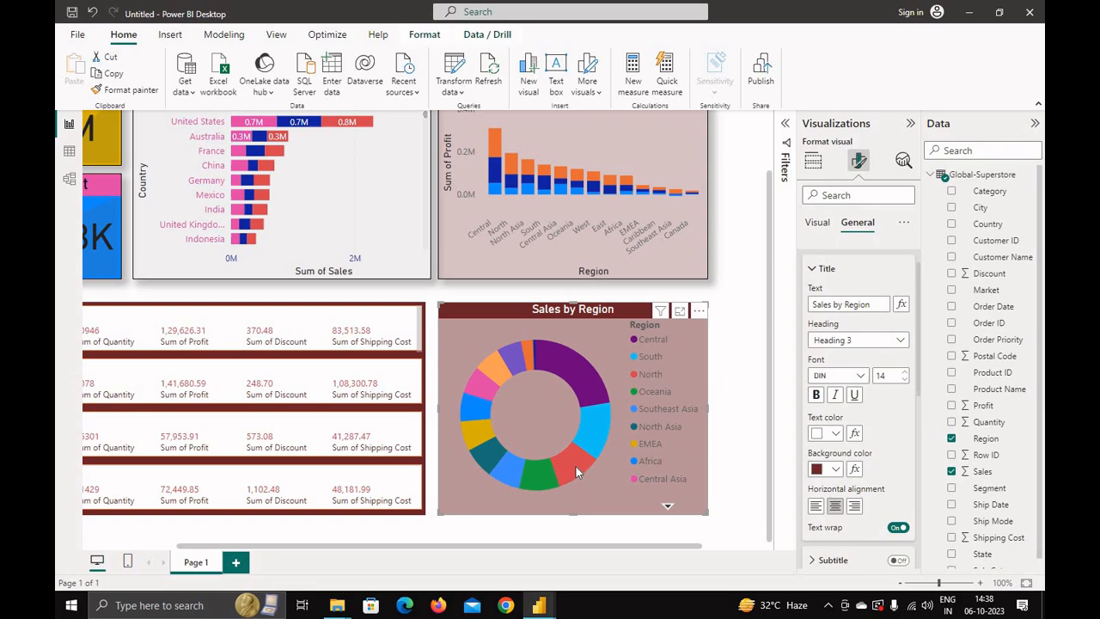
# Inspect the donut slices' sales details and cross-filter the report by the South region with the whole dashboard in view.
pyautogui.moveTo(576, 467)
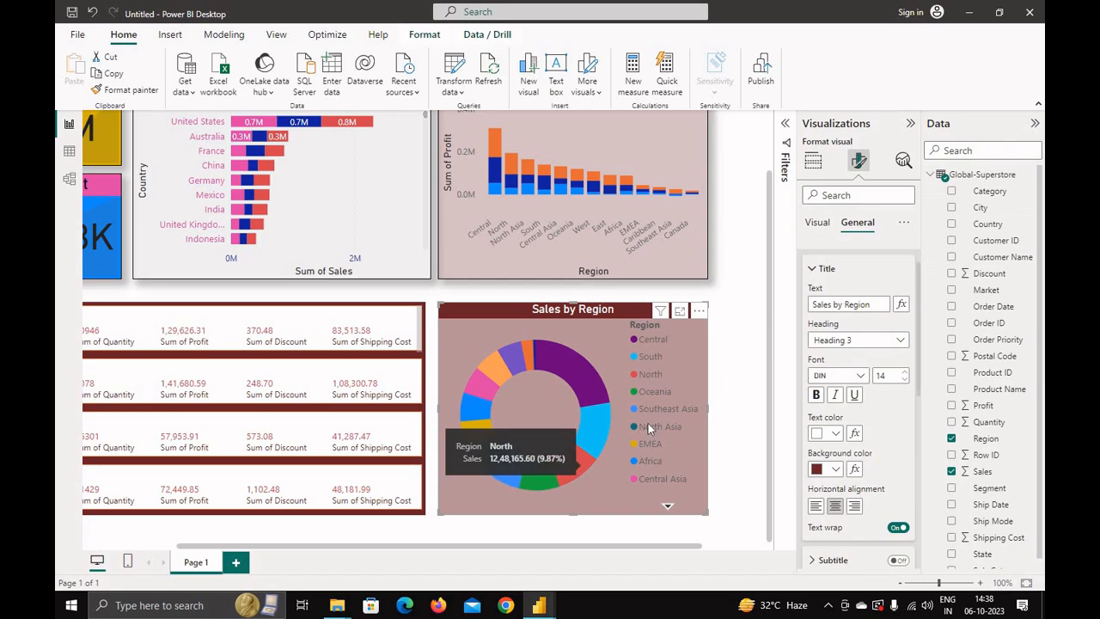
pyautogui.moveTo(578, 378)
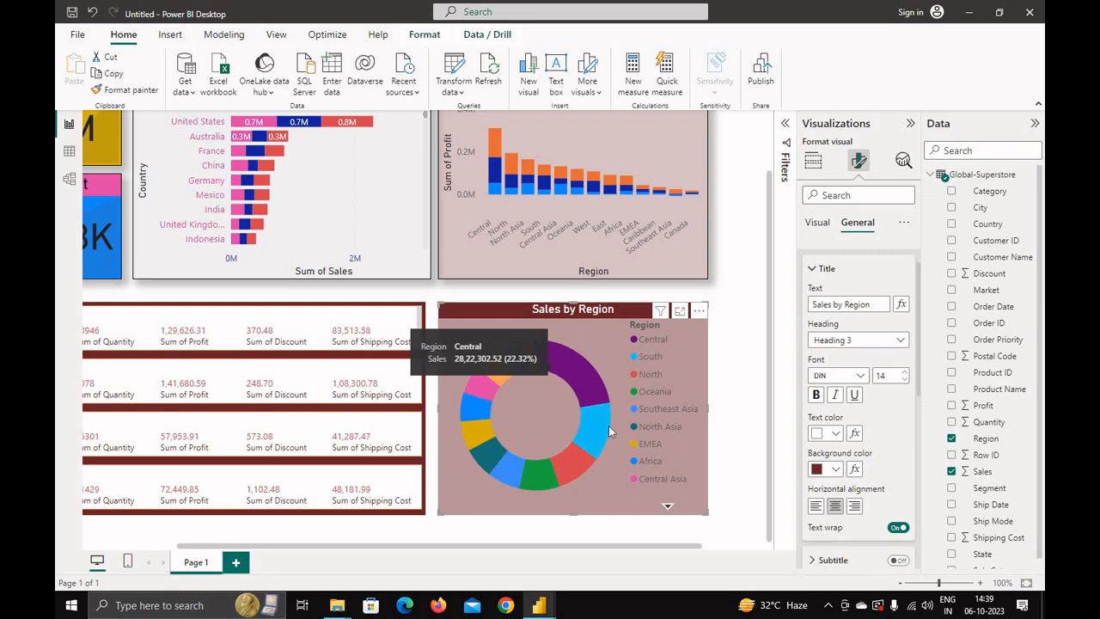
pyautogui.moveTo(603, 438)
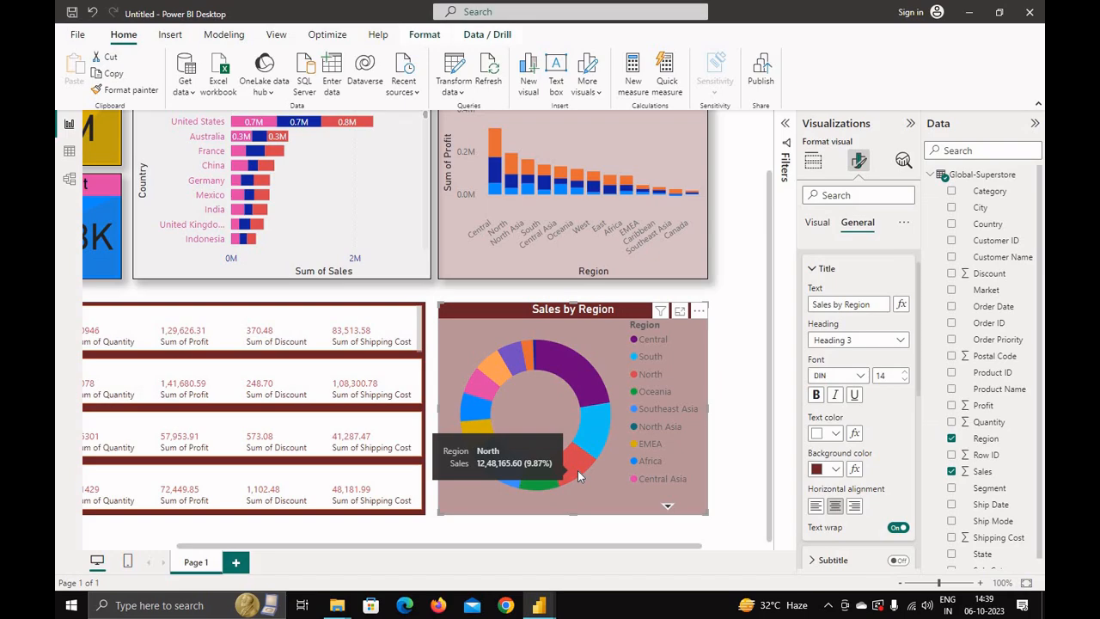
pyautogui.moveTo(472, 411)
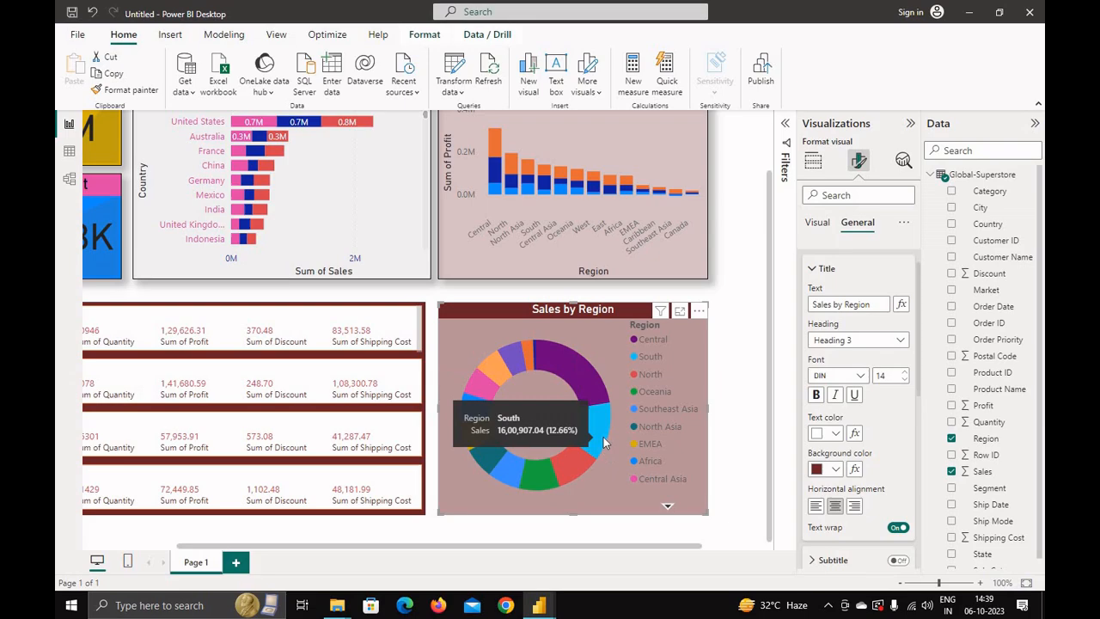
pyautogui.click(603, 436)
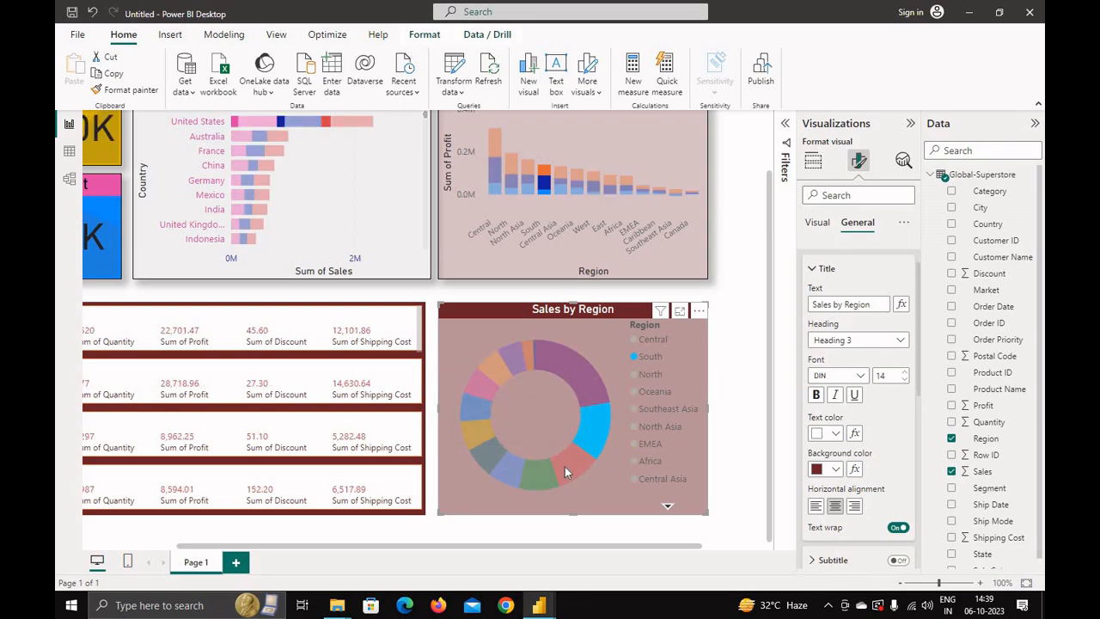
pyautogui.scroll(-1, 578, 463)
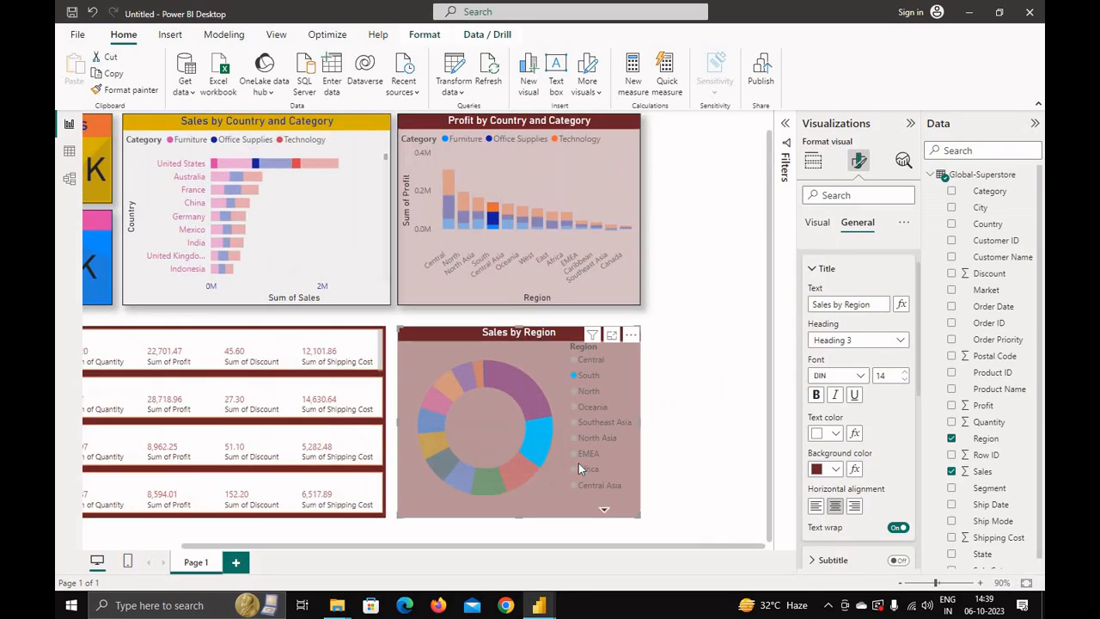
pyautogui.scroll(-1, 578, 463)
pyautogui.moveTo(543, 543); pyautogui.dragTo(529, 534)
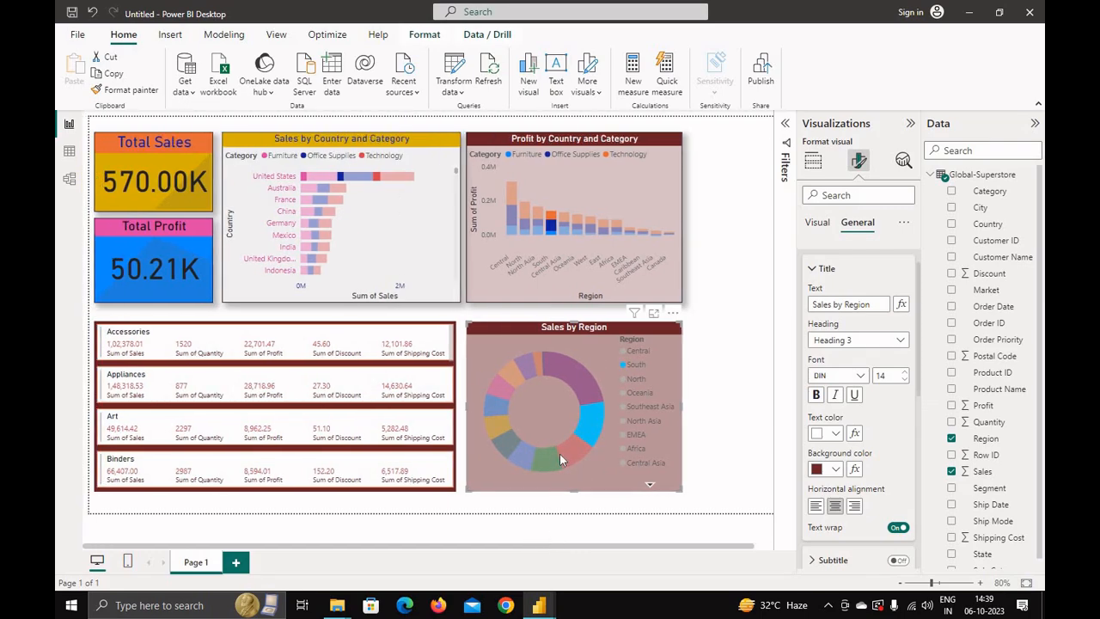
# Cross-filter the dashboard by one donut region after another, including North, Oceania, Southeast Asia, Central Asia and Central, to examine the other visuals.
pyautogui.click(508, 445)
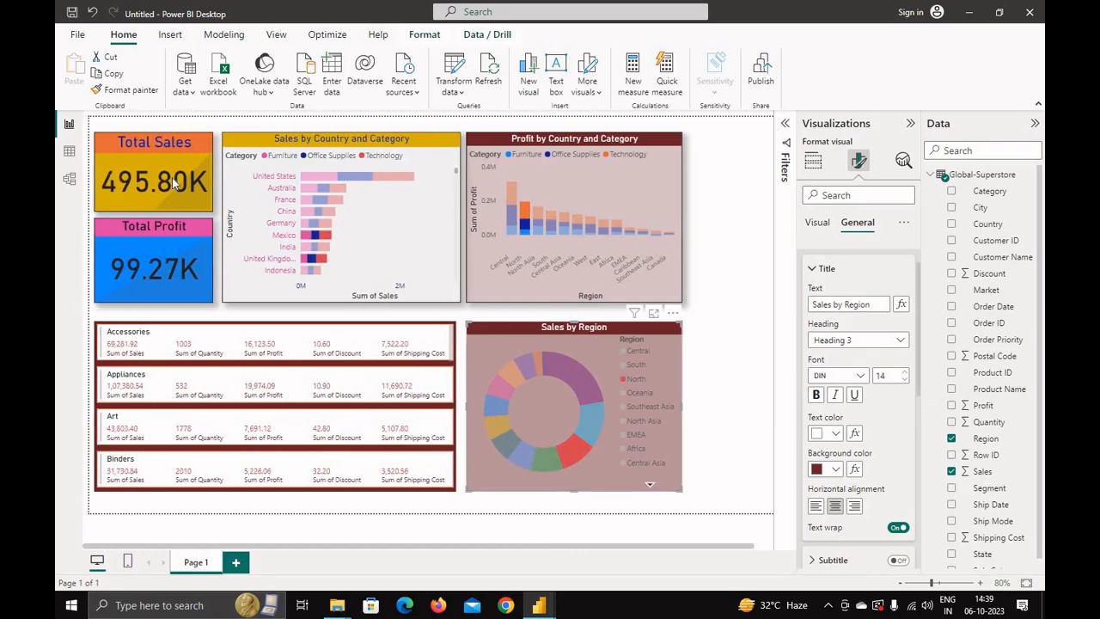
pyautogui.click(546, 466)
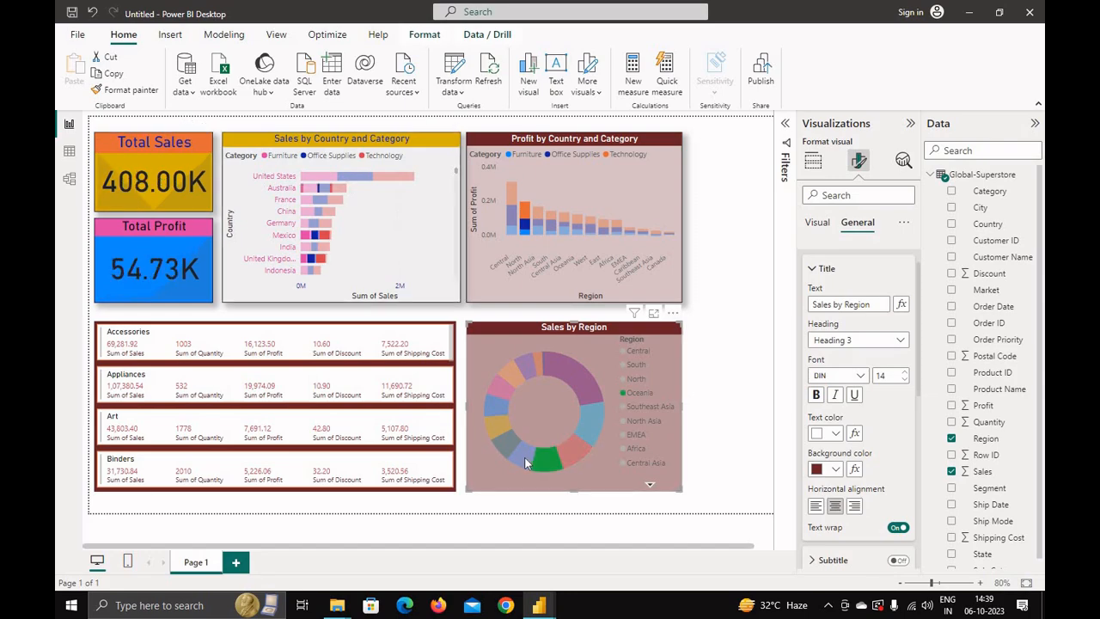
pyautogui.click(515, 457)
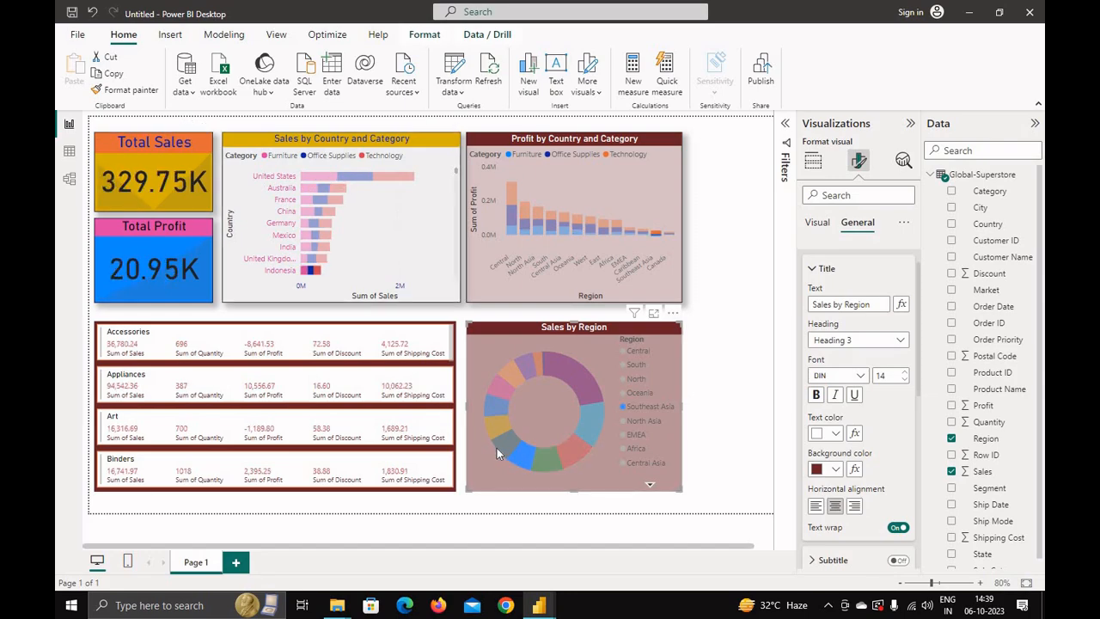
pyautogui.click(501, 440)
pyautogui.click(501, 384)
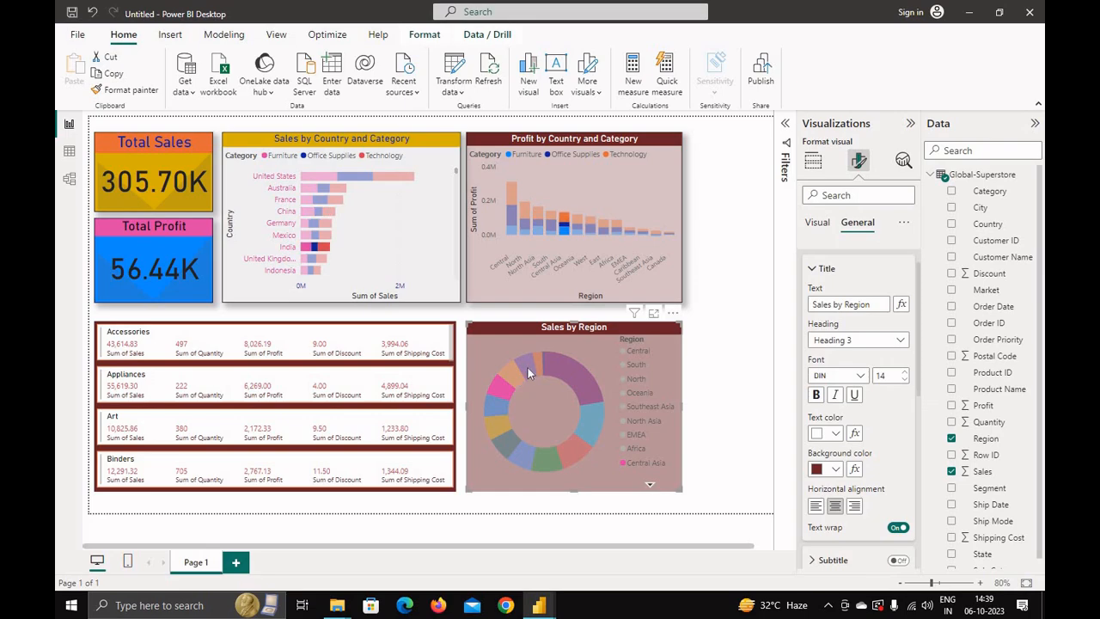
pyautogui.click(527, 366)
pyautogui.click(563, 368)
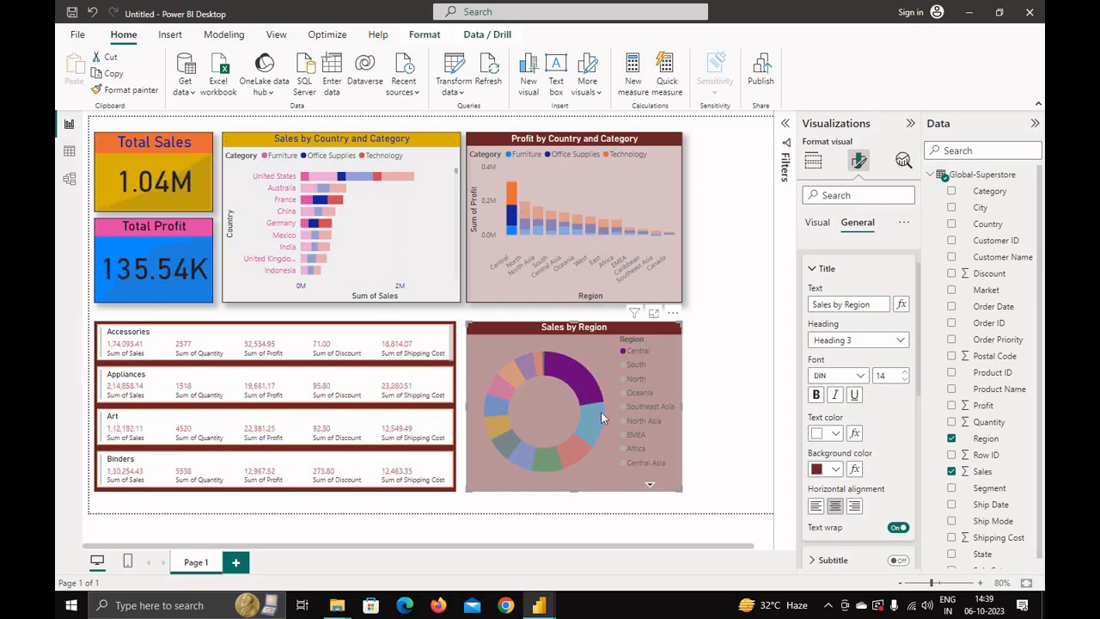
pyautogui.click(590, 420)
pyautogui.click(580, 373)
pyautogui.click(572, 452)
pyautogui.click(539, 462)
pyautogui.click(519, 462)
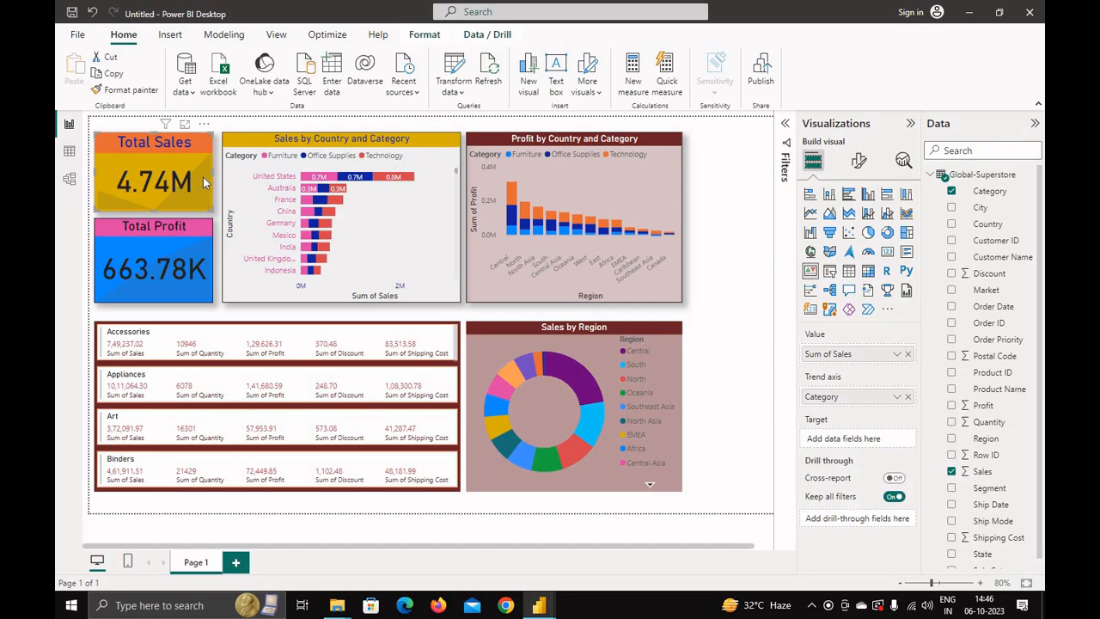
# Narrow the Total Sales and Total Profit cards to the same smaller width.
pyautogui.moveTo(213, 172); pyautogui.dragTo(185, 170)
pyautogui.click(191, 242)
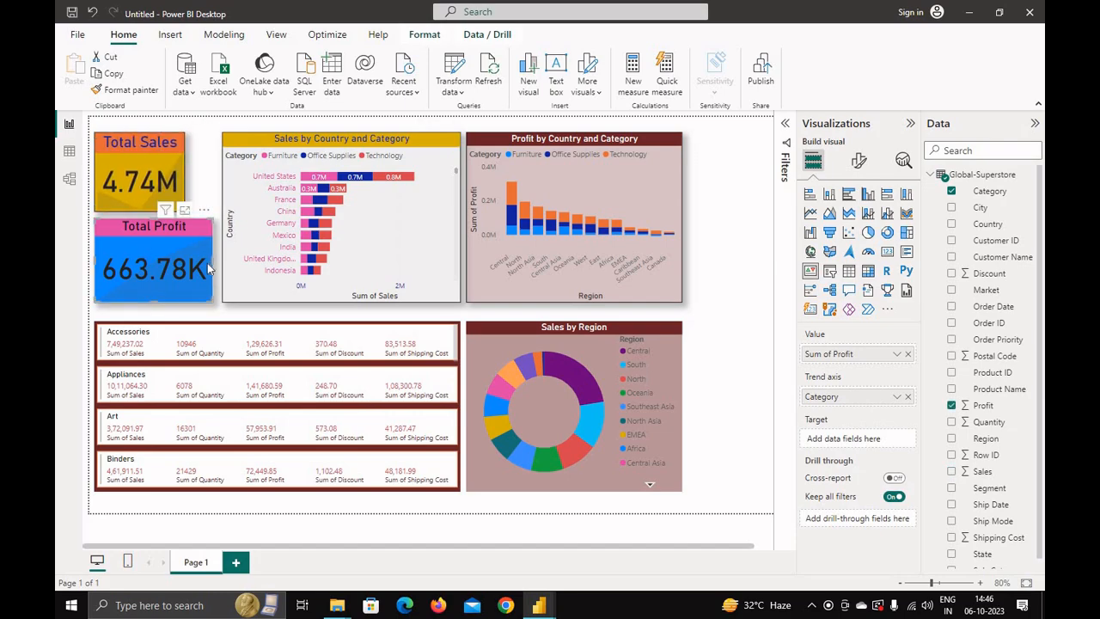
pyautogui.moveTo(212, 261); pyautogui.dragTo(185, 262)
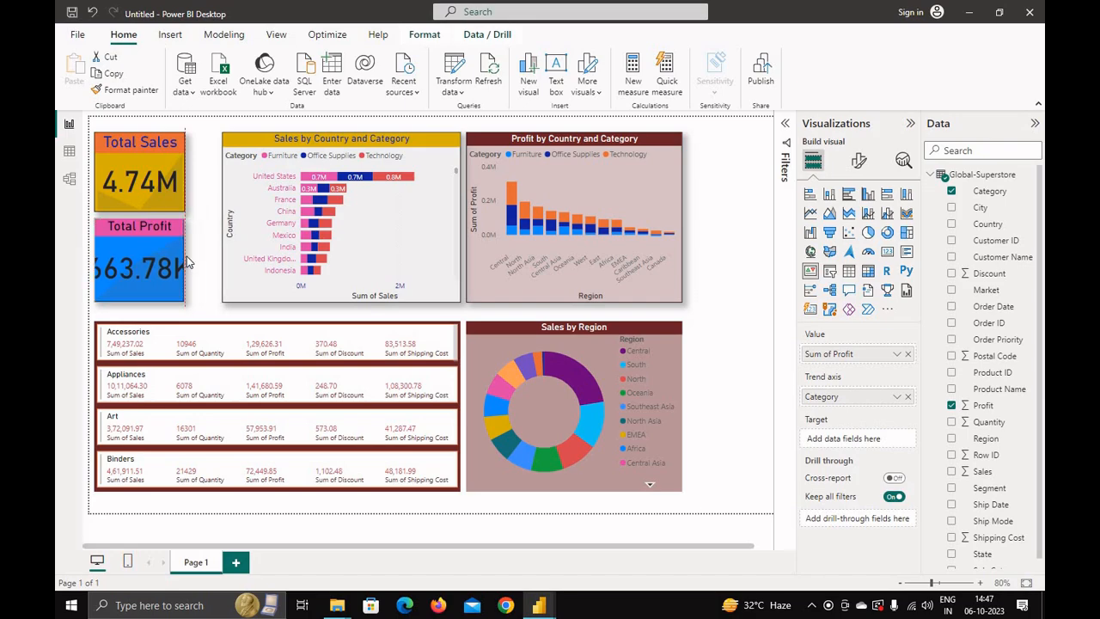
# Close the gaps beside the KPI cards by shifting the Sales and Profit by Country and Category charts toward them and narrowing both charts.
pyautogui.moveTo(274, 147)
pyautogui.mouseDown()
pyautogui.moveTo(242, 146)
pyautogui.moveTo(263, 148)
pyautogui.mouseUp()
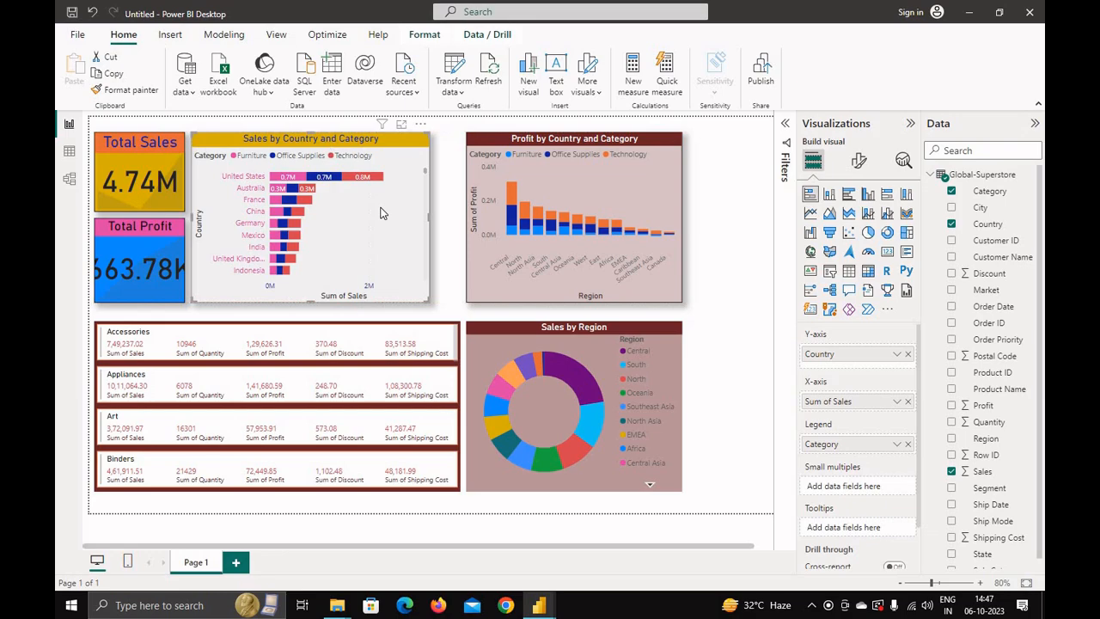
pyautogui.moveTo(407, 220); pyautogui.dragTo(383, 217)
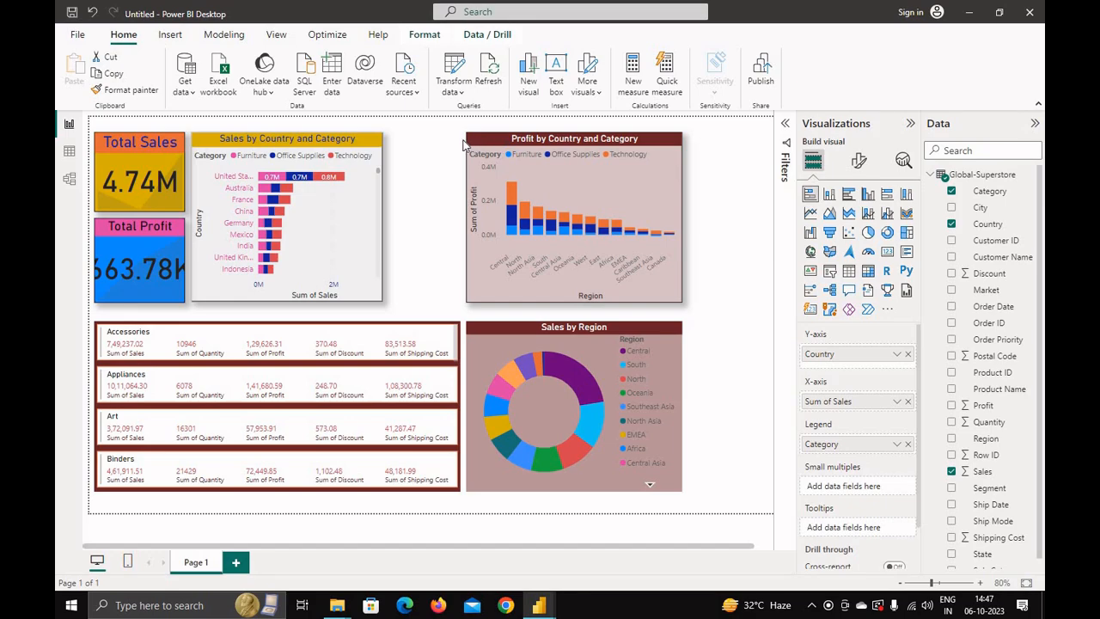
pyautogui.moveTo(597, 145); pyautogui.dragTo(520, 146)
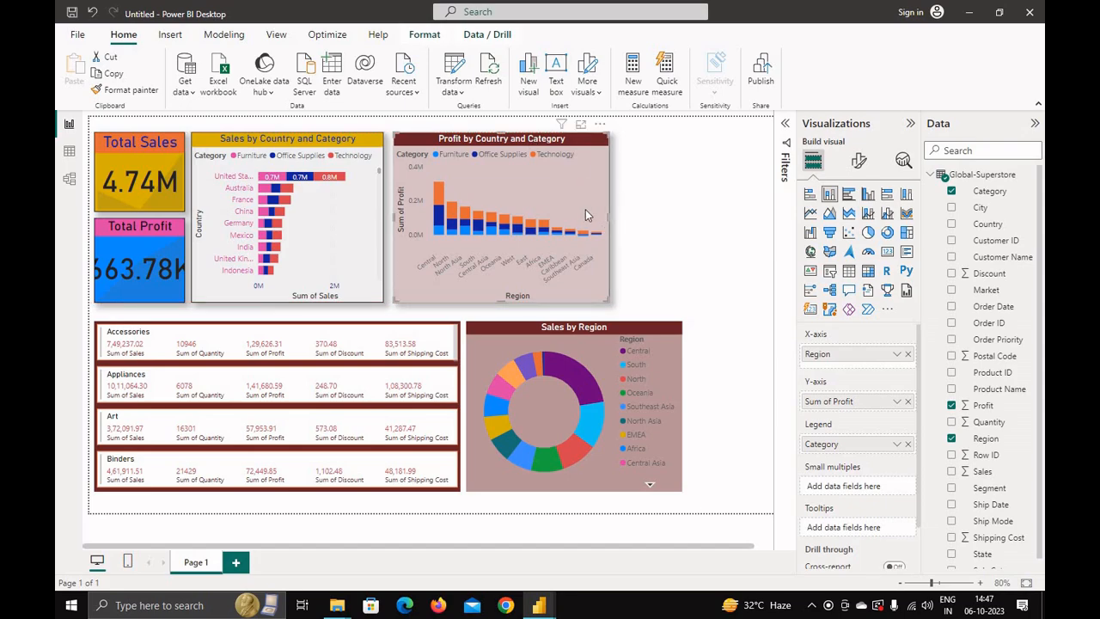
pyautogui.moveTo(585, 214); pyautogui.dragTo(568, 215)
# Narrow the multi-row card to align with the Sales chart's edge, and place the donut beside it, narrowed to the Profit chart's width.
pyautogui.click(419, 381)
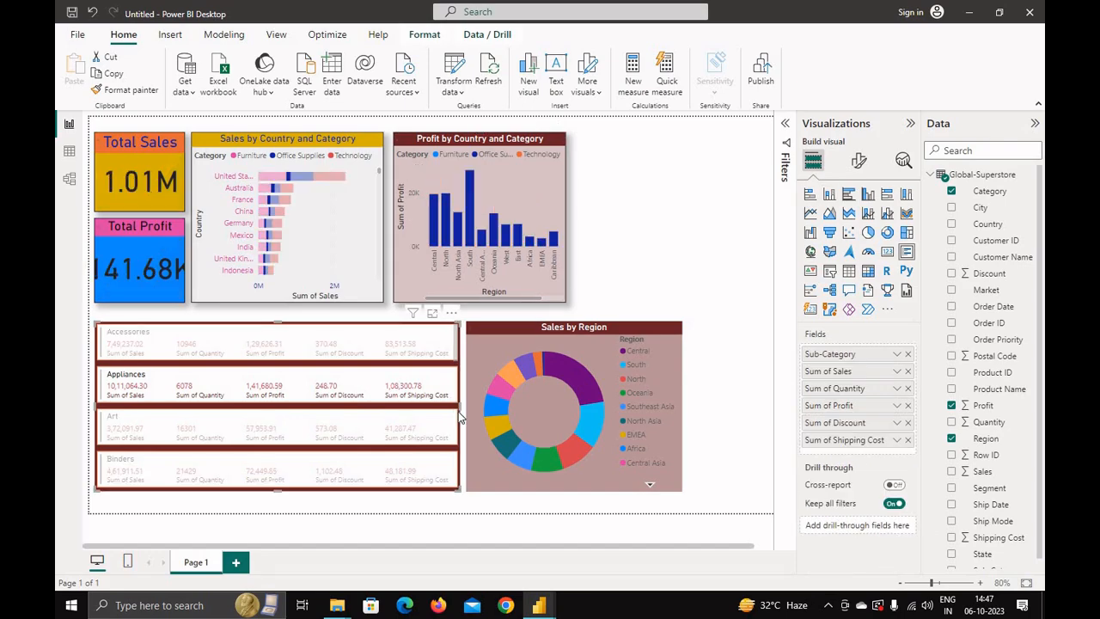
pyautogui.moveTo(460, 410); pyautogui.dragTo(382, 409)
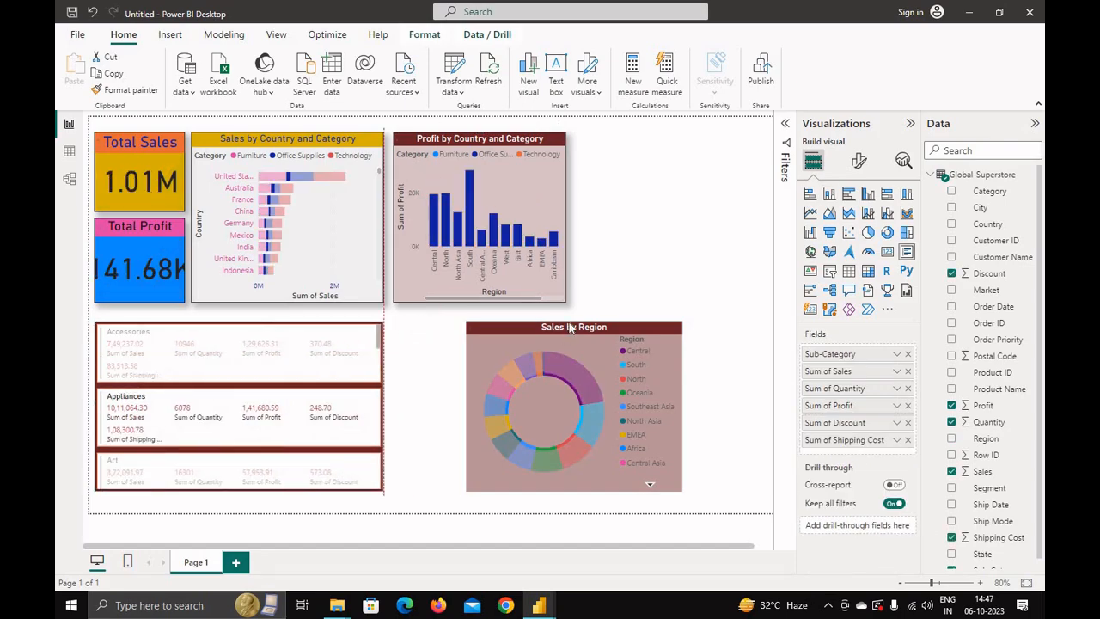
pyautogui.moveTo(506, 332); pyautogui.dragTo(433, 334)
pyautogui.moveTo(610, 410); pyautogui.dragTo(565, 415)
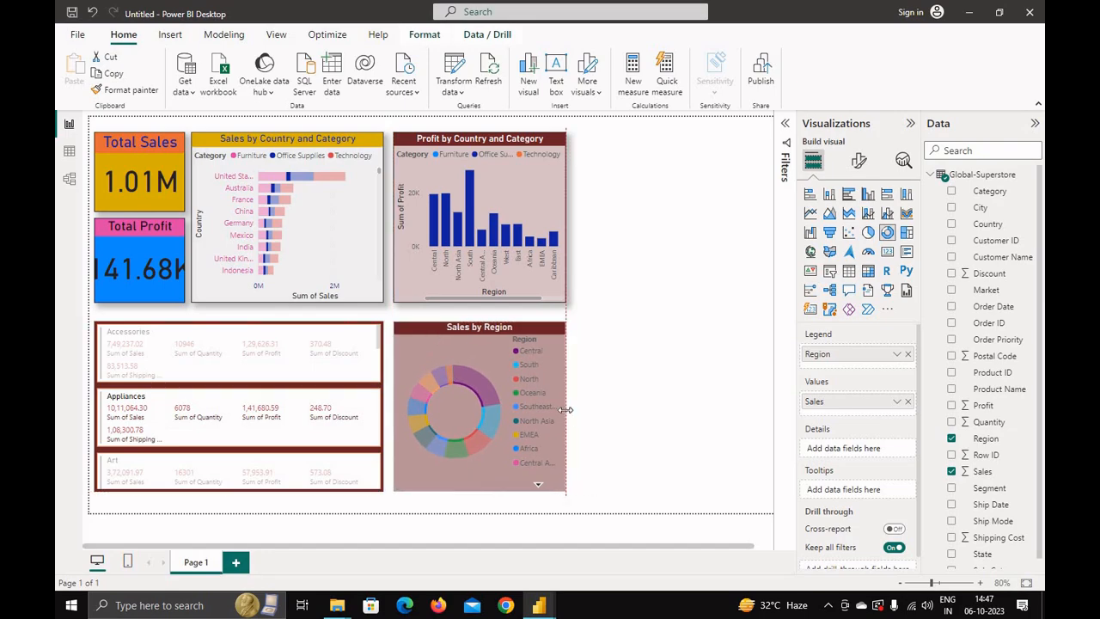
# Add a map visual in the empty space beside the Profit chart, with Country as location and Sales as bubble size.
pyautogui.click(279, 364)
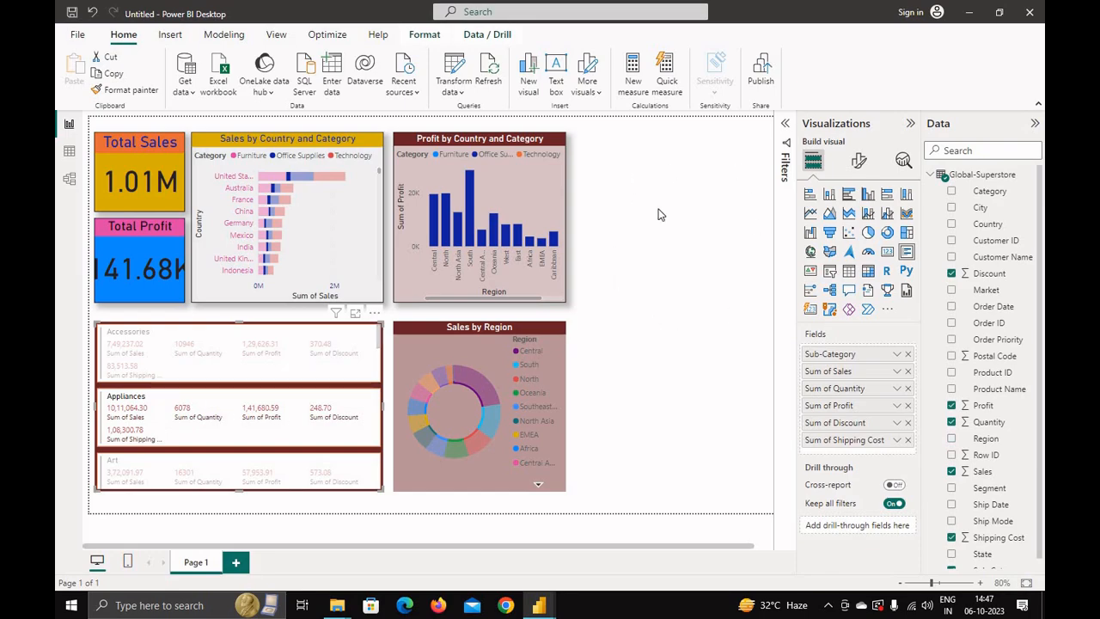
pyautogui.click(658, 363)
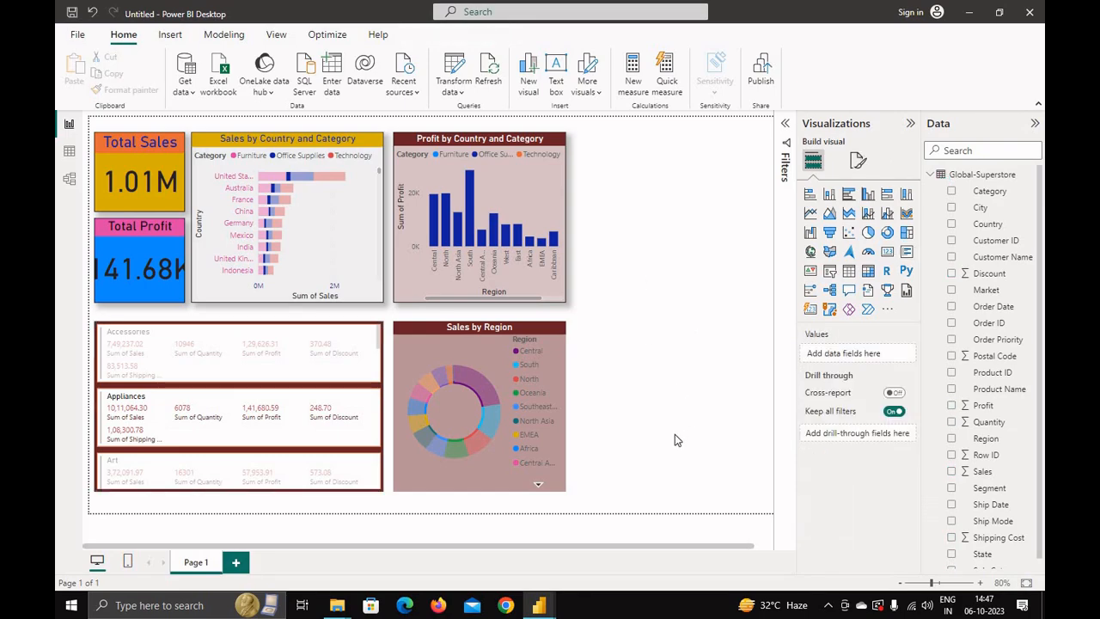
pyautogui.click(810, 251)
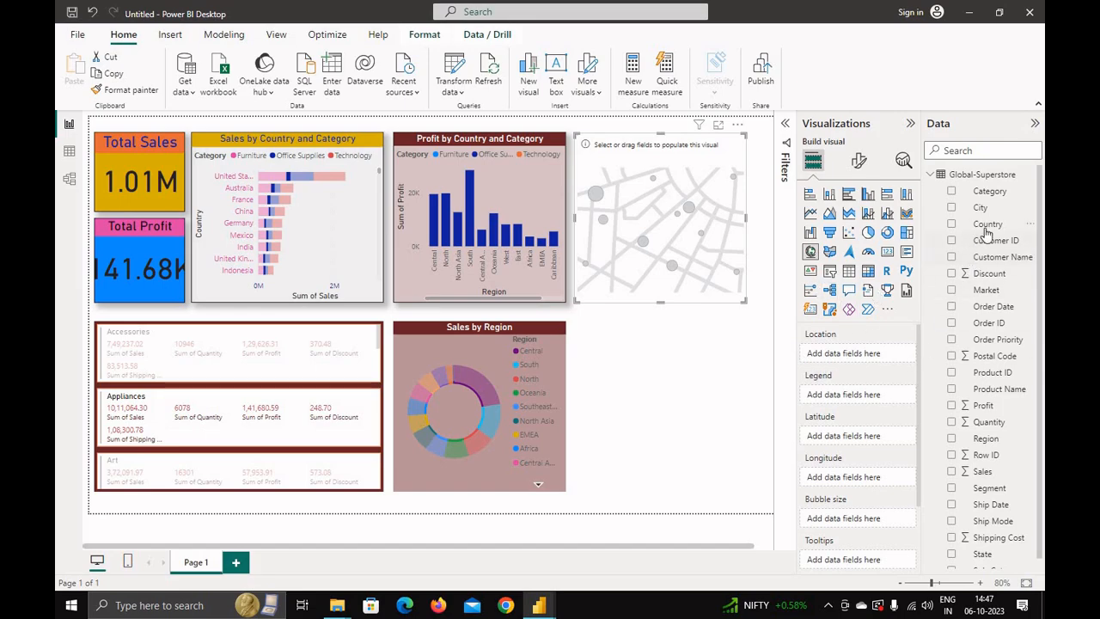
pyautogui.moveTo(986, 225); pyautogui.dragTo(829, 391)
pyautogui.moveTo(990, 225); pyautogui.dragTo(868, 362)
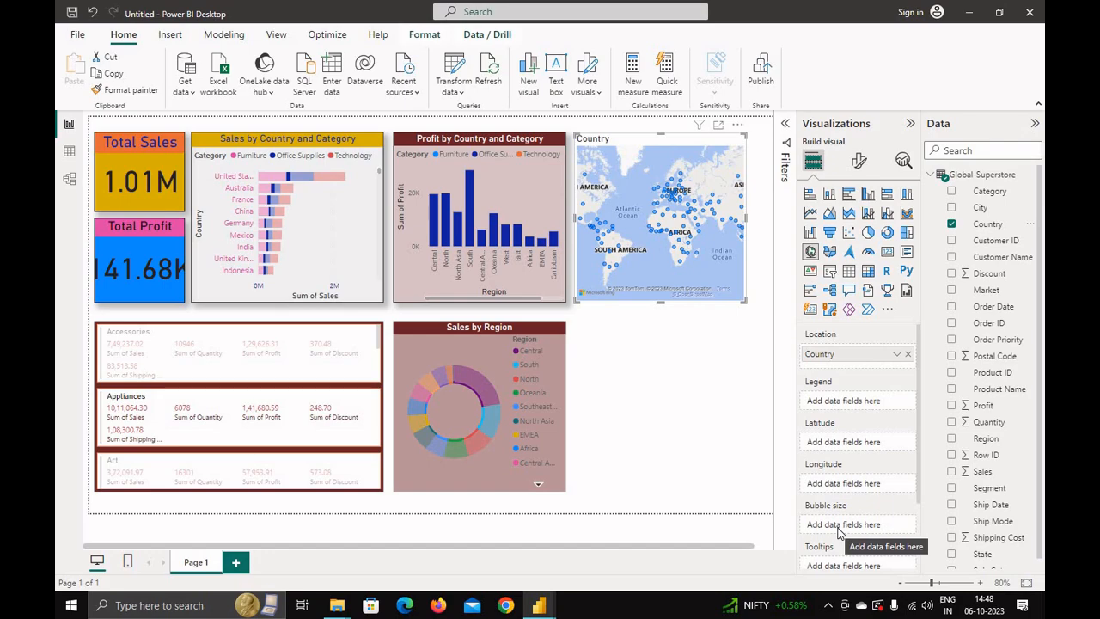
pyautogui.moveTo(986, 473); pyautogui.dragTo(862, 522)
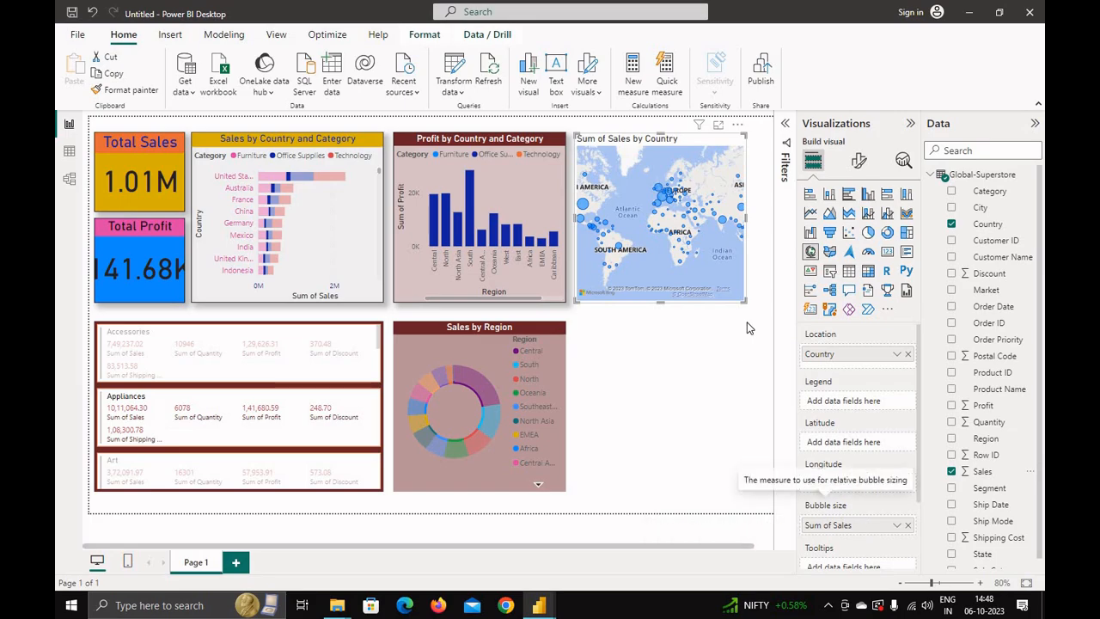
# Widen the new Sales map slightly and copy the Profit by Country and Category chart's formatting onto it.
pyautogui.moveTo(741, 297); pyautogui.dragTo(766, 305)
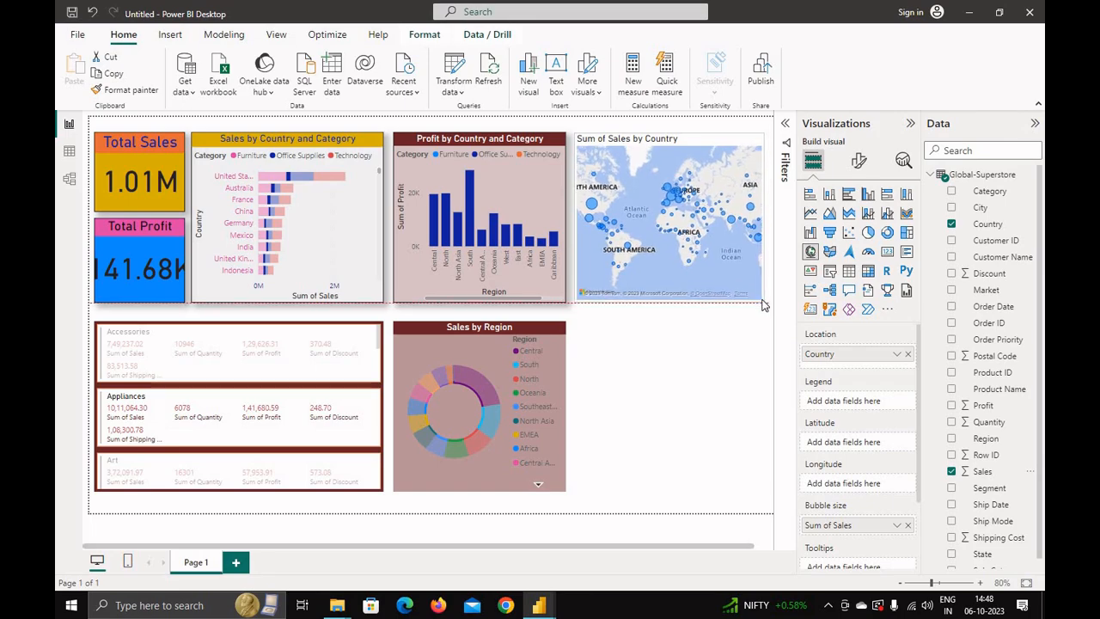
pyautogui.click(435, 146)
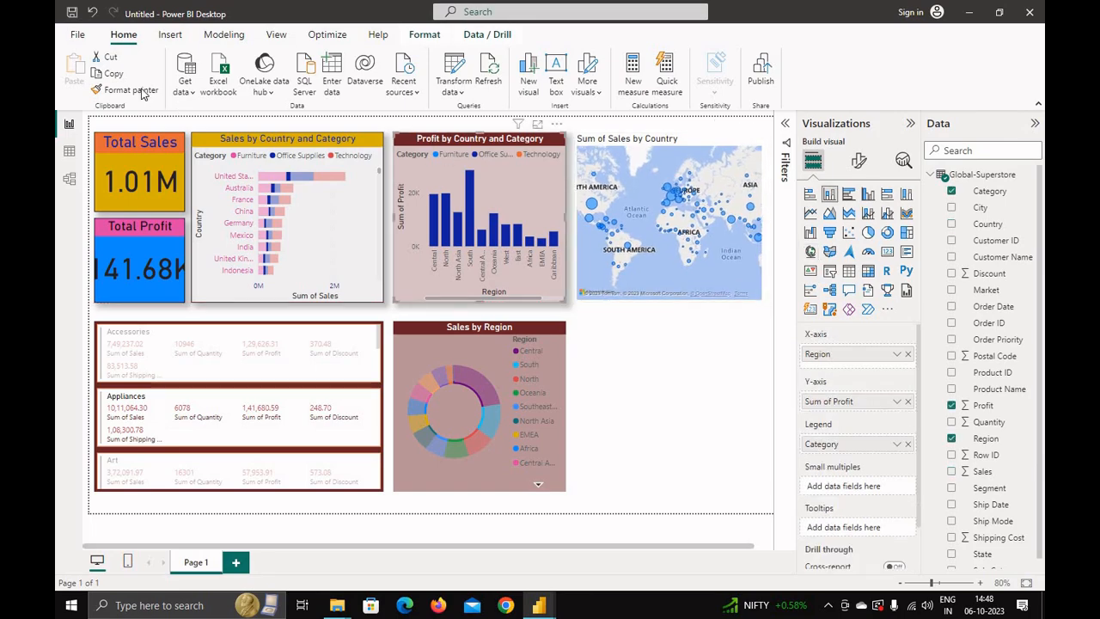
pyautogui.click(127, 90)
pyautogui.click(591, 145)
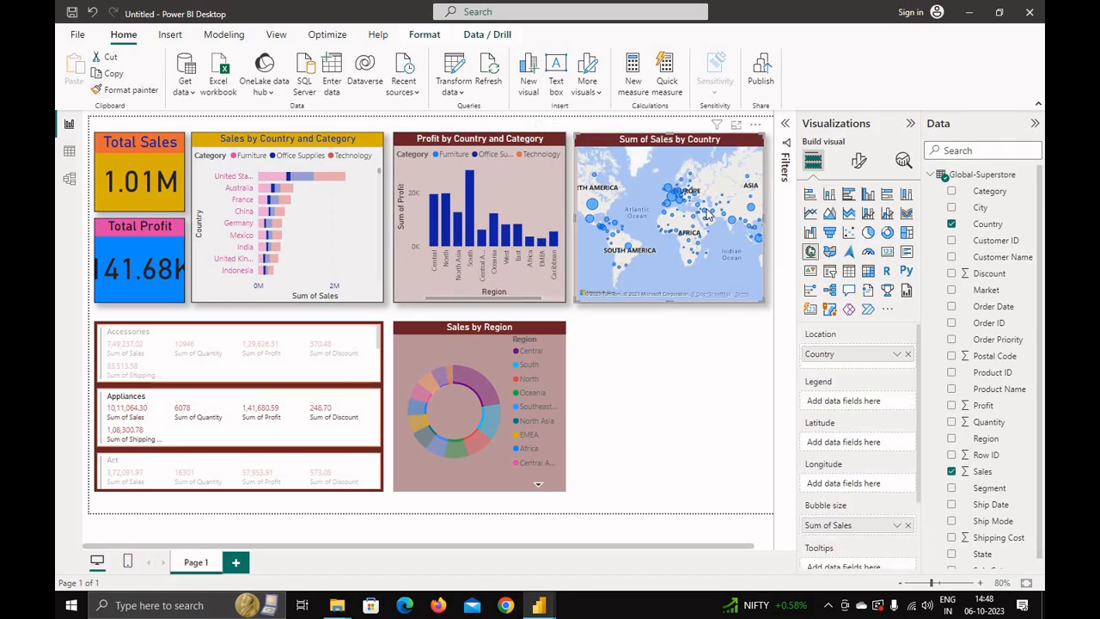
# Examine the Sales map by zooming in and out and viewing the sales details of individual country bubbles.
pyautogui.moveTo(753, 212)
pyautogui.scroll(3, 682, 249)
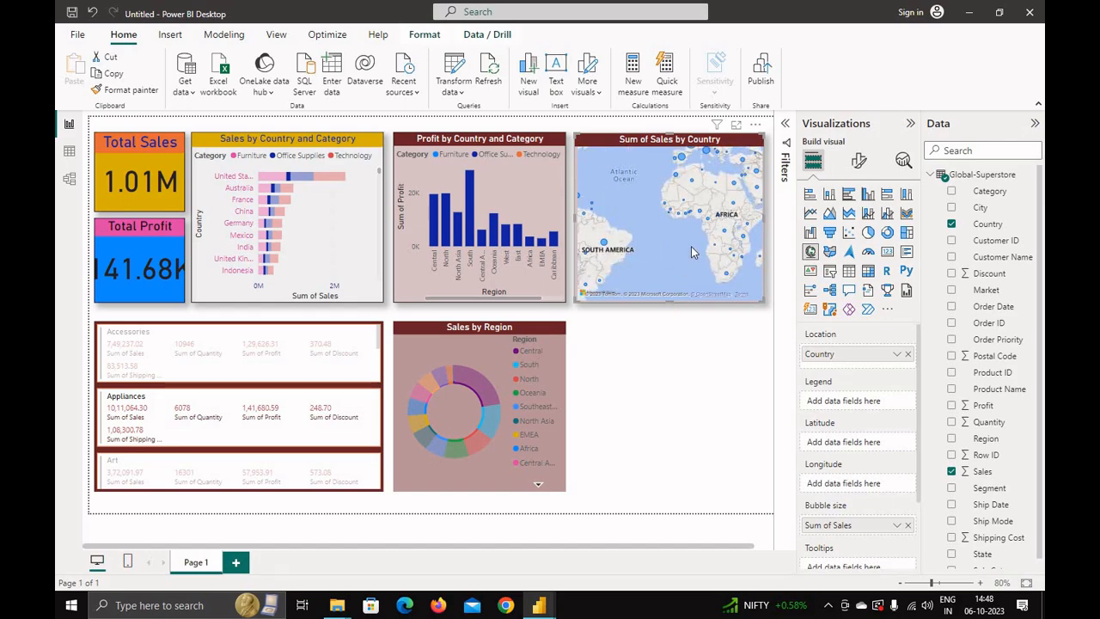
pyautogui.scroll(2, 691, 246)
pyautogui.scroll(-5, 686, 227)
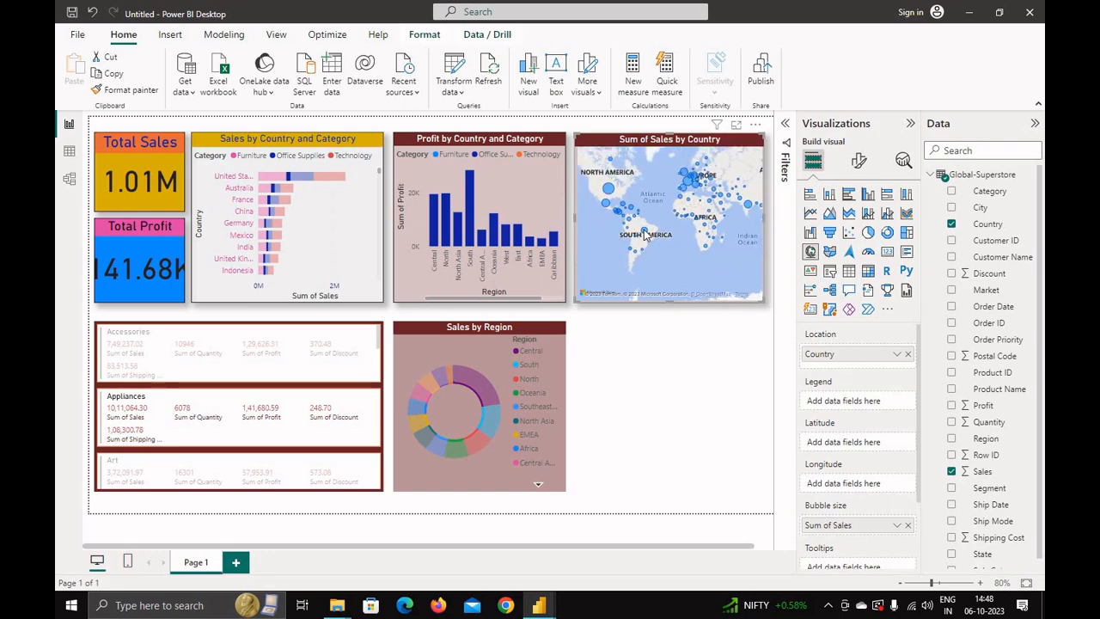
pyautogui.moveTo(644, 234)
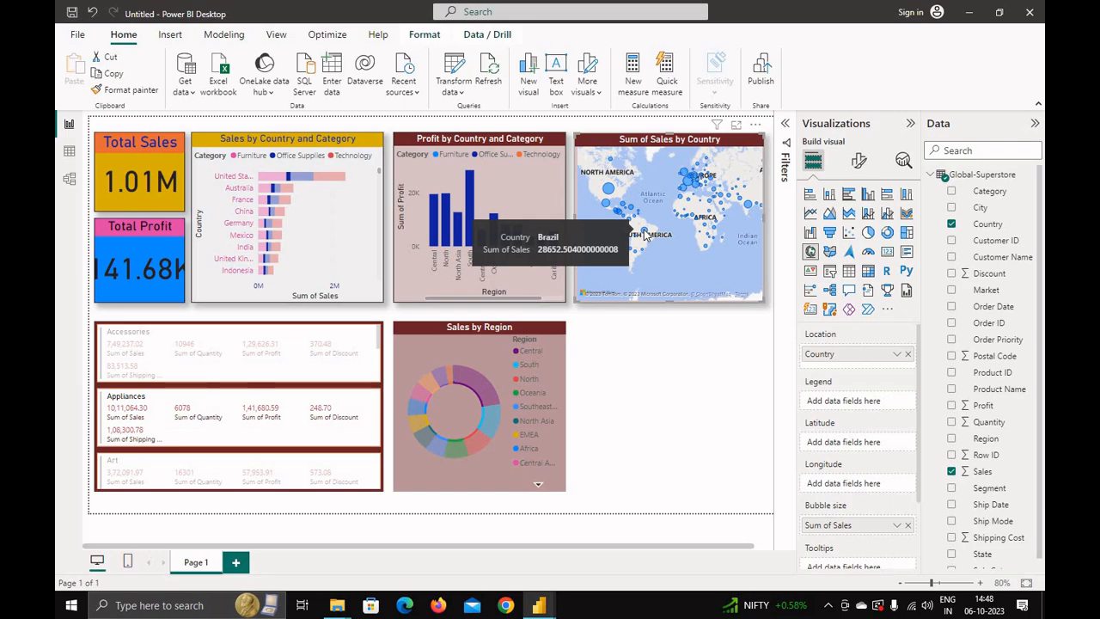
pyautogui.moveTo(608, 194)
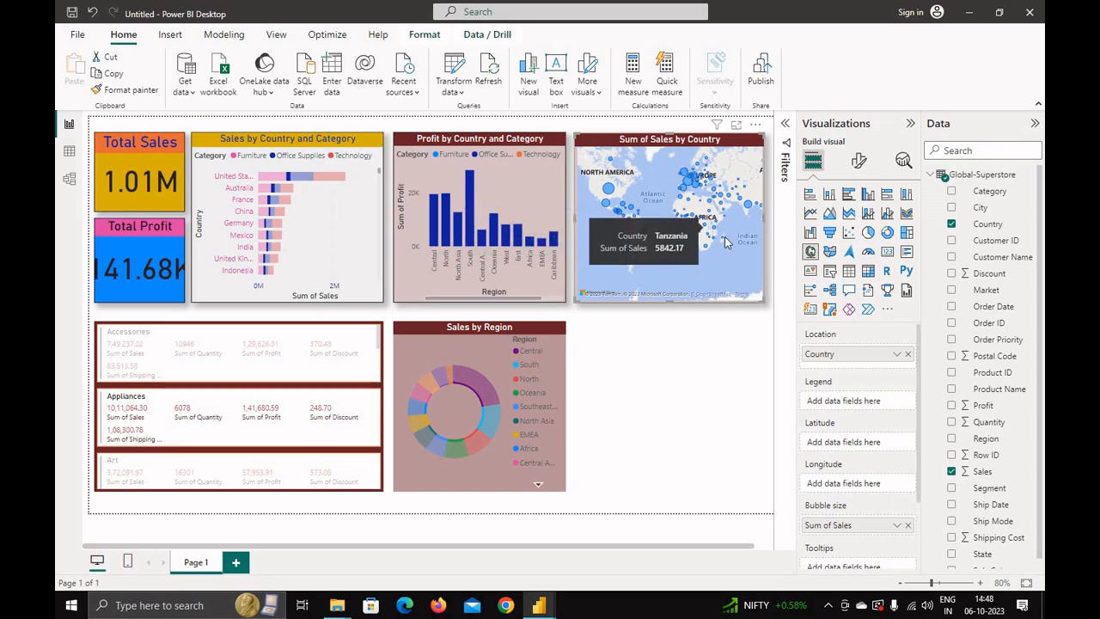
pyautogui.moveTo(727, 274)
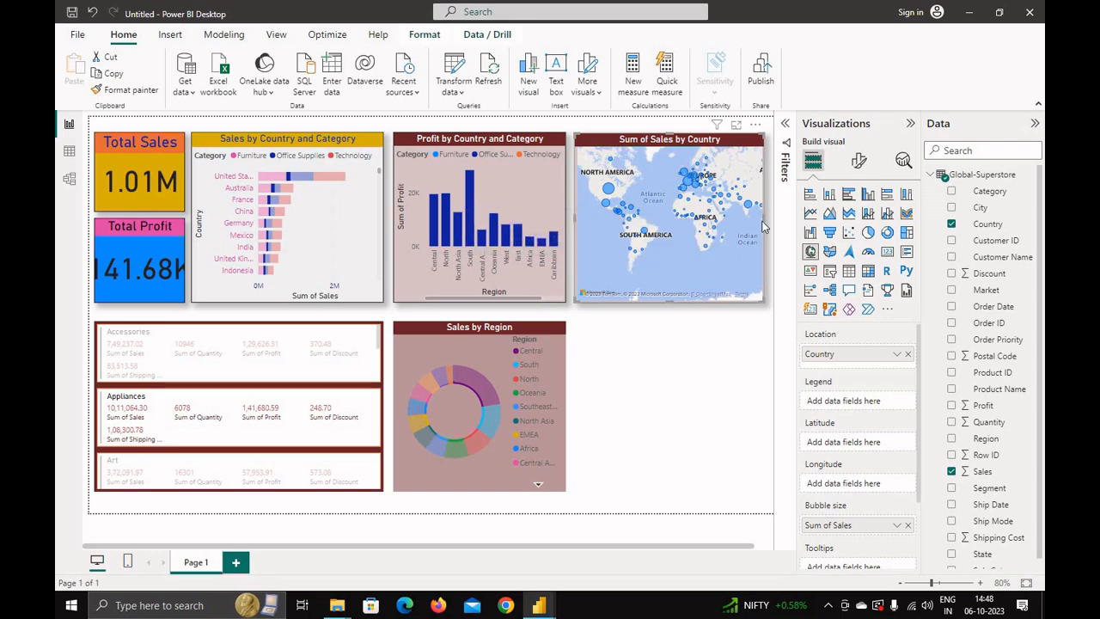
# Try the Aerial and Dark styles on the Sales map, and set its map style to Light.
pyautogui.click(859, 163)
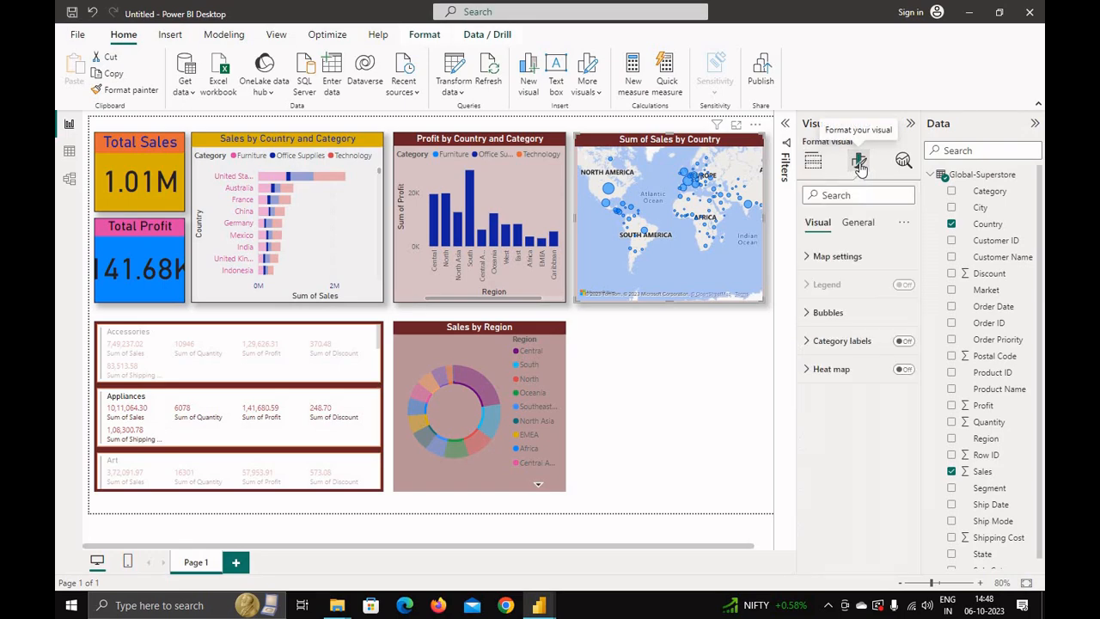
pyautogui.click(814, 257)
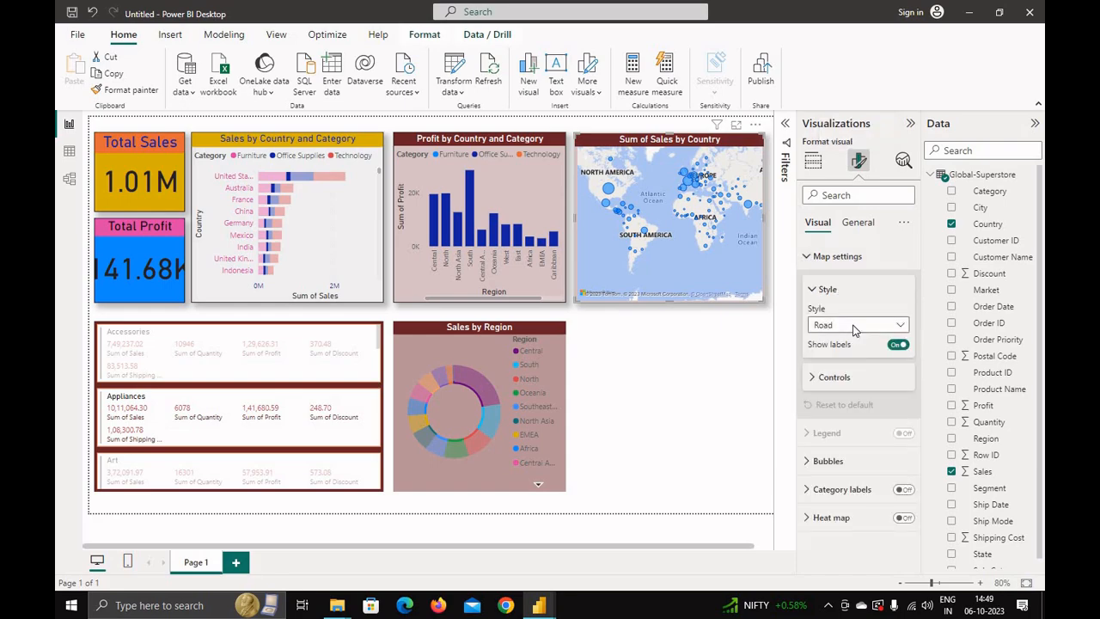
pyautogui.click(853, 326)
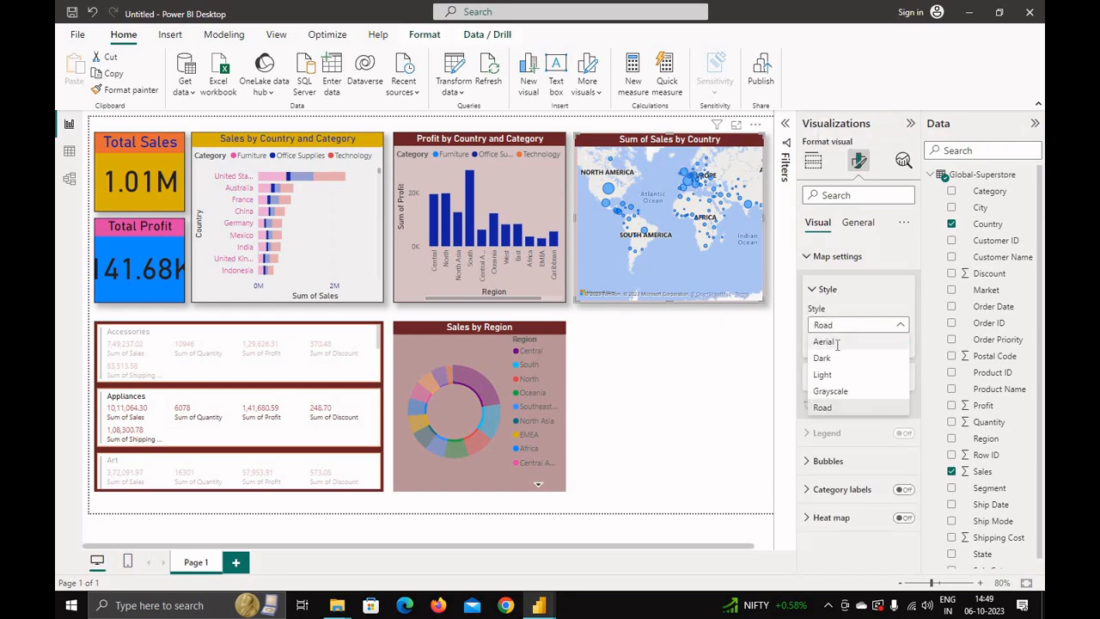
pyautogui.click(837, 343)
pyautogui.click(839, 324)
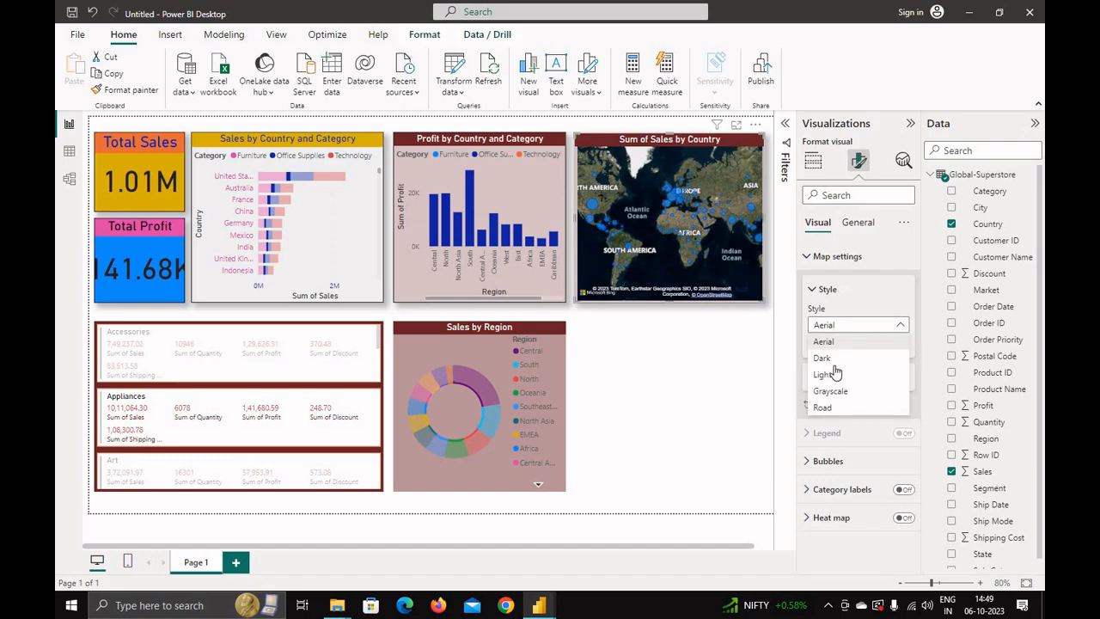
pyautogui.click(831, 359)
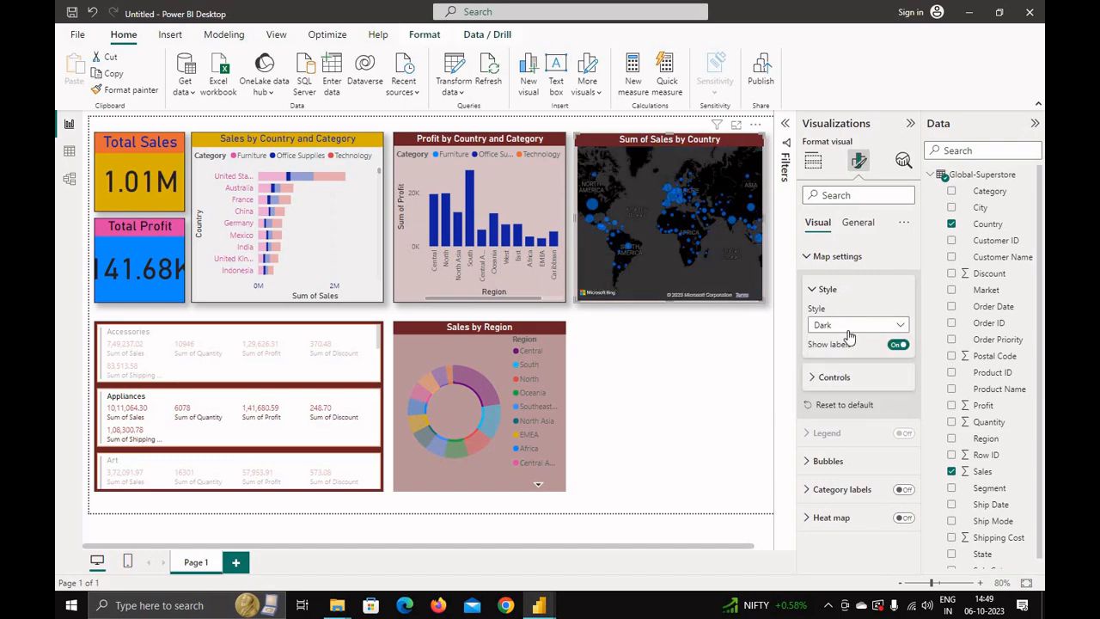
pyautogui.click(849, 326)
pyautogui.click(829, 376)
# Reduce the Sales map's bubble size to -13.
pyautogui.click(824, 461)
pyautogui.scroll(-2, 829, 492)
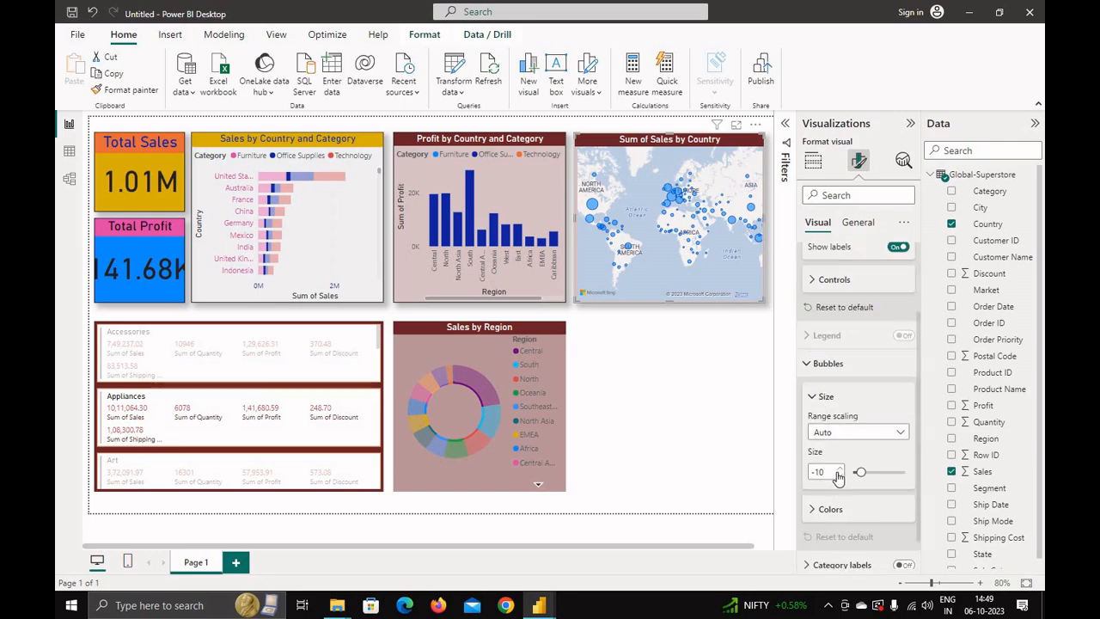
pyautogui.click(840, 476)
pyautogui.click(840, 477)
pyautogui.scroll(-1, 829, 488)
# Set the default bubble color of the Sales map to black (#000000).
pyautogui.click(822, 474)
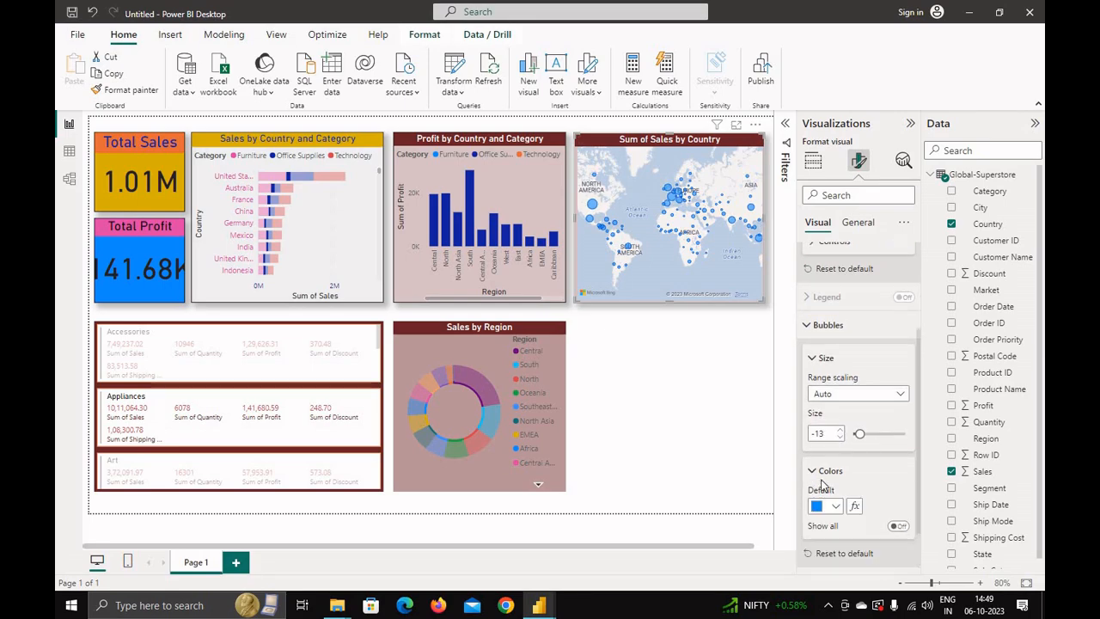
pyautogui.scroll(-1, 822, 486)
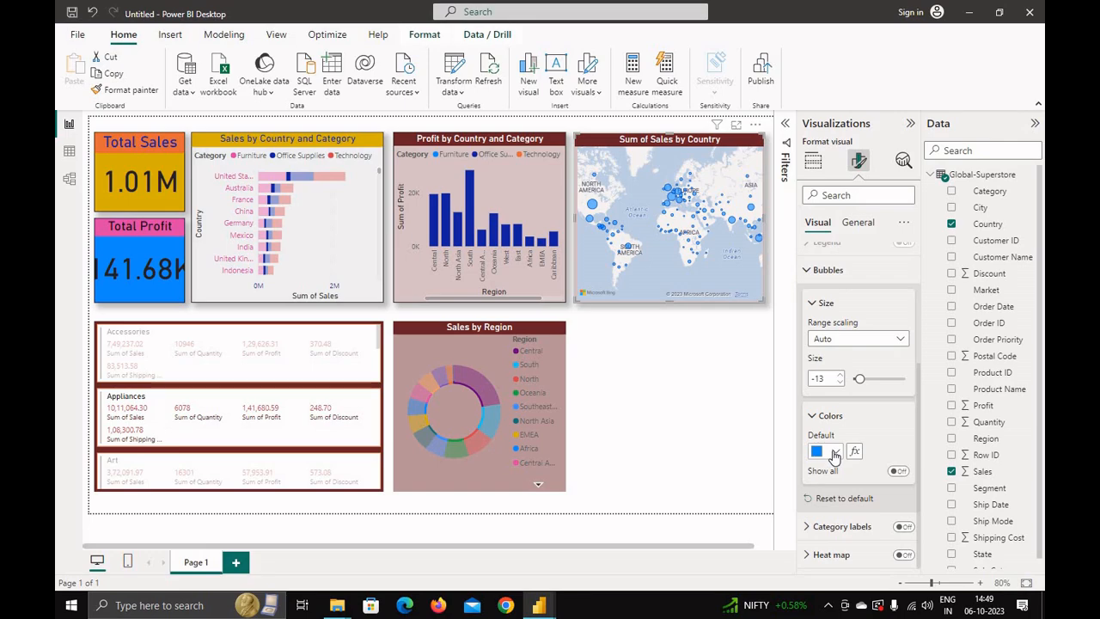
pyautogui.click(834, 452)
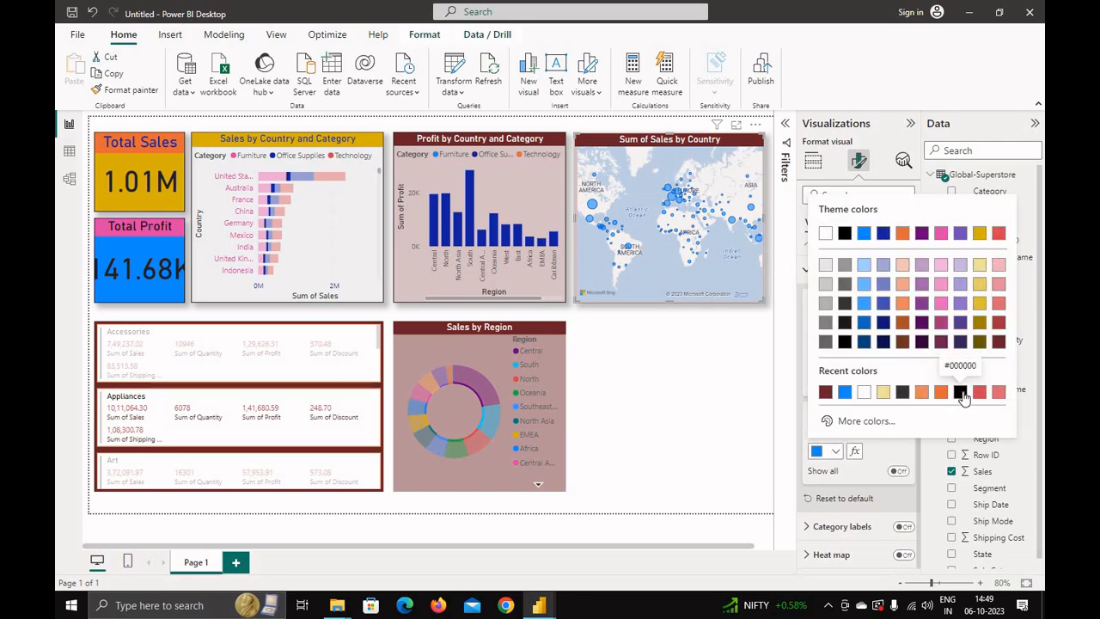
pyautogui.click(959, 393)
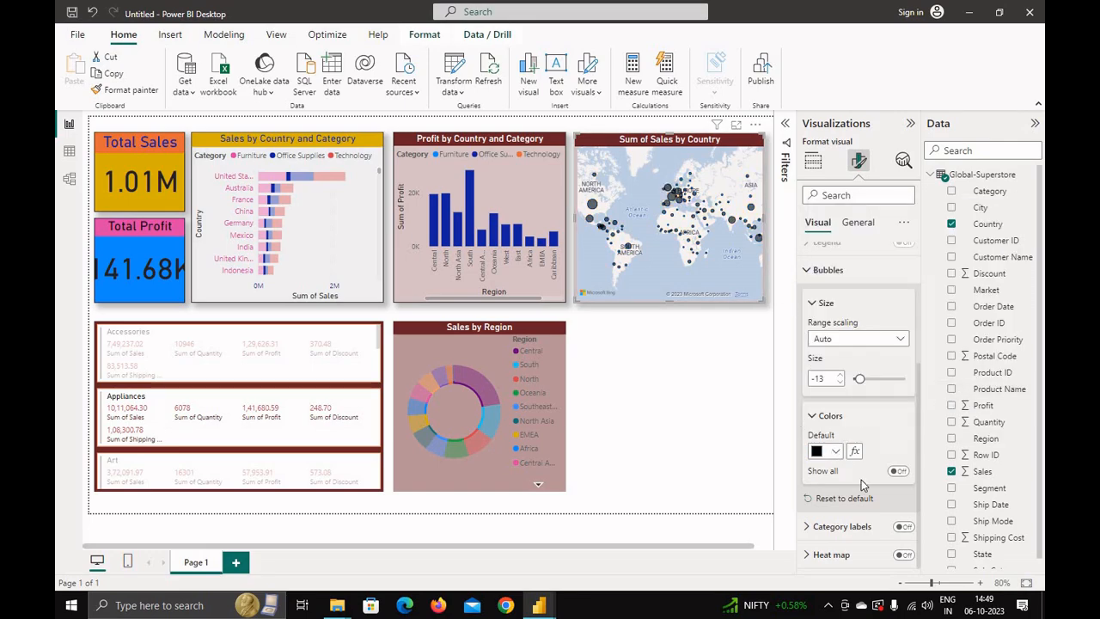
# Turn on Show all for the bubble colors and look through the individual country color settings.
pyautogui.click(897, 471)
pyautogui.scroll(-2, 872, 468)
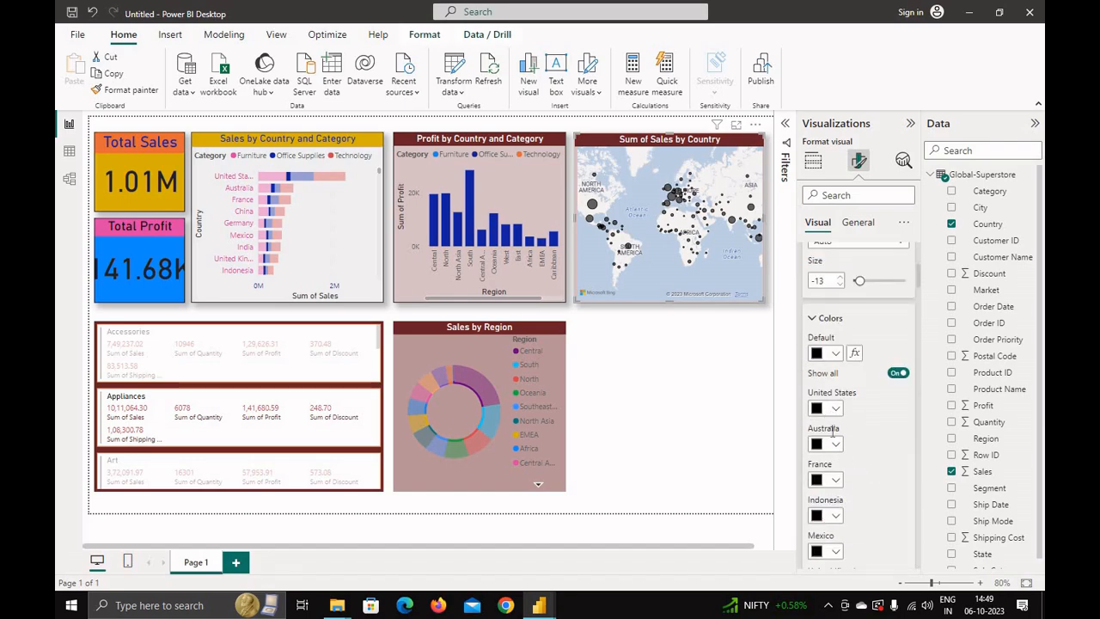
pyautogui.scroll(-5, 832, 433)
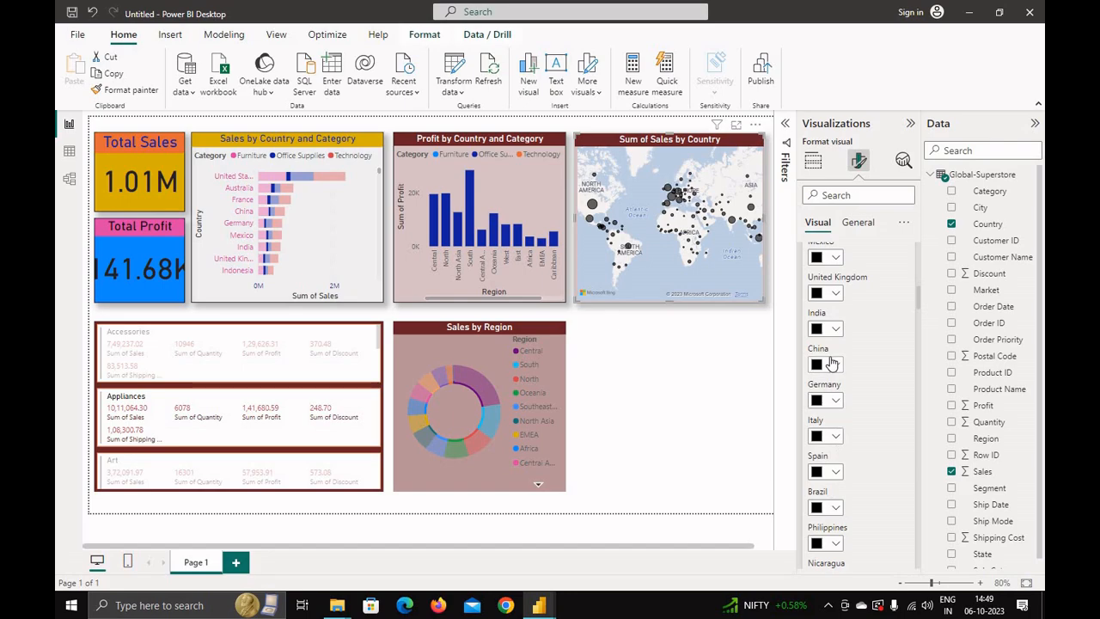
pyautogui.scroll(-4, 833, 489)
pyautogui.scroll(7, 832, 525)
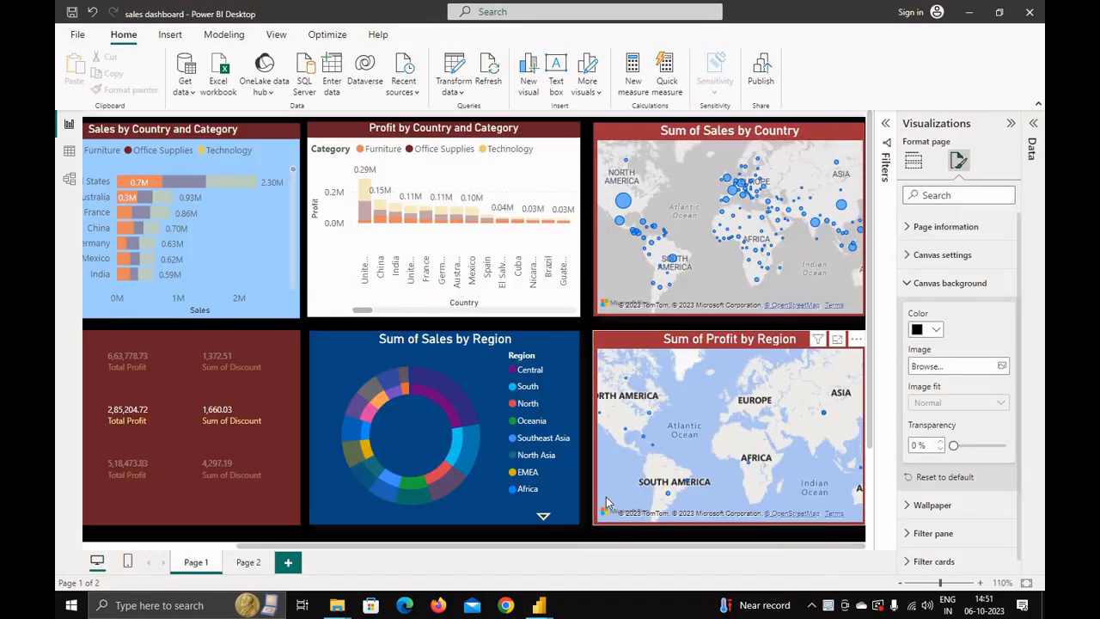
# Return to the Untitled report and add a map below the Sales map, with Region as location and Profit as bubble size.
pyautogui.moveTo(544, 607)
pyautogui.click(507, 541)
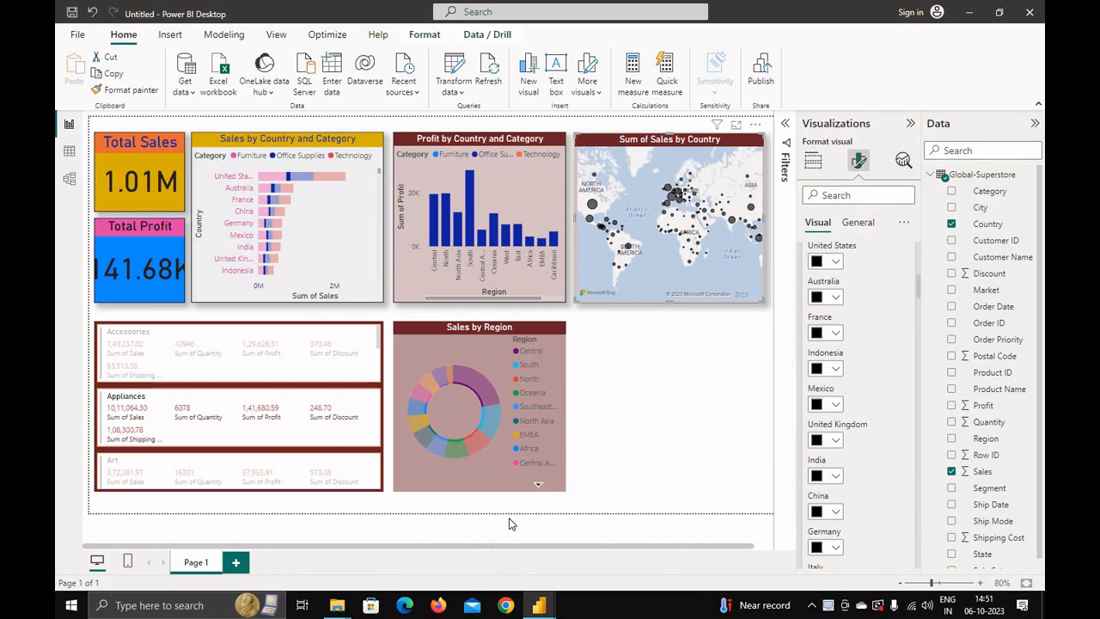
pyautogui.click(684, 396)
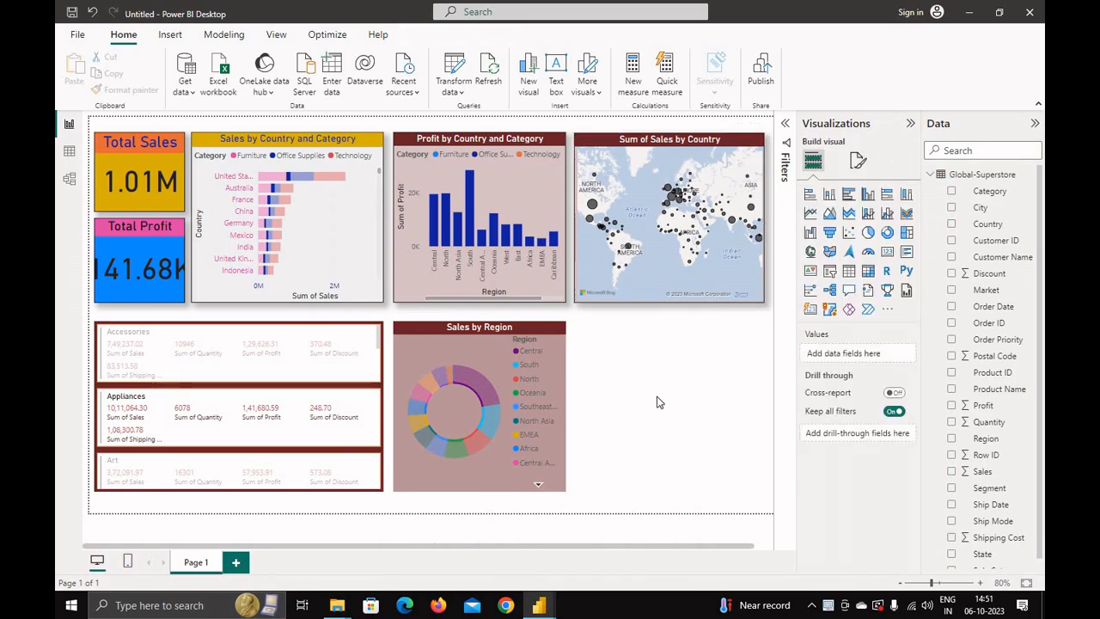
pyautogui.click(811, 256)
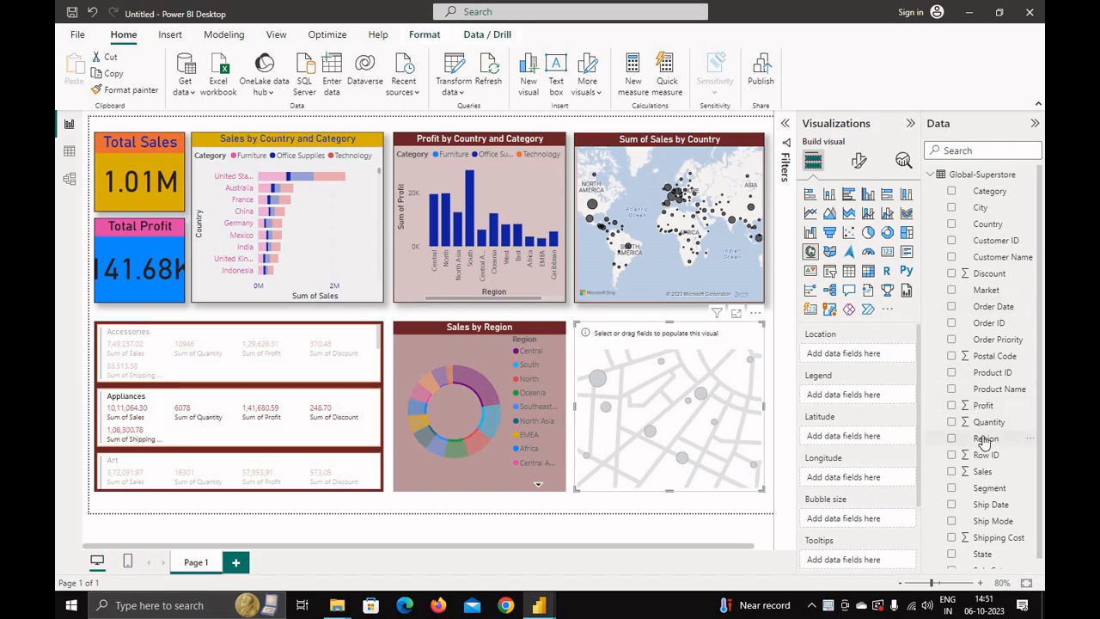
pyautogui.moveTo(985, 440); pyautogui.dragTo(859, 357)
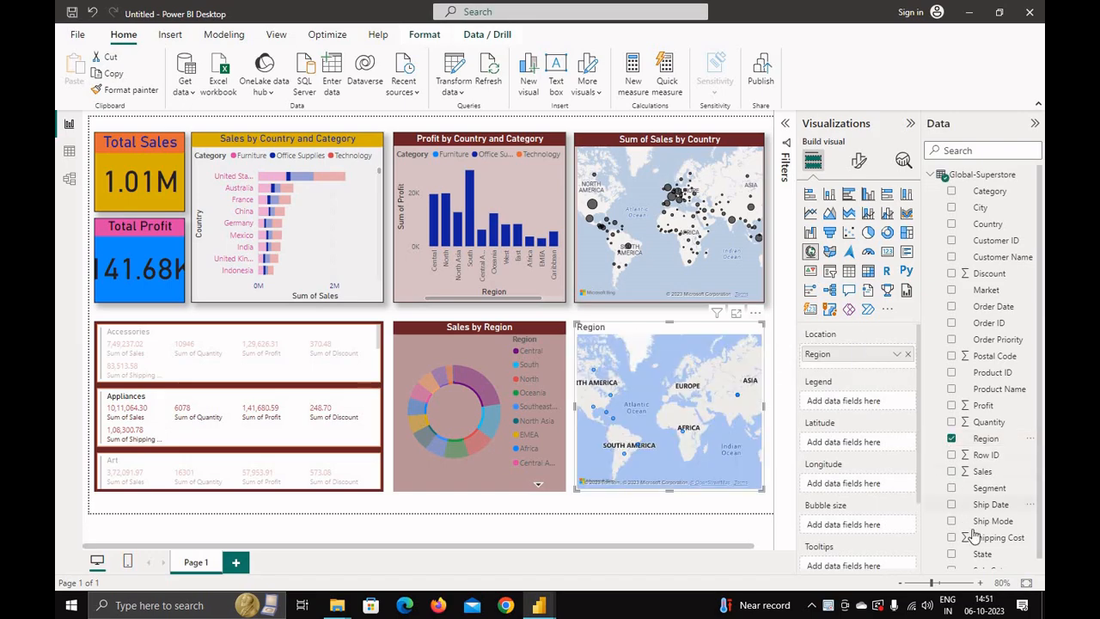
pyautogui.scroll(-1, 974, 534)
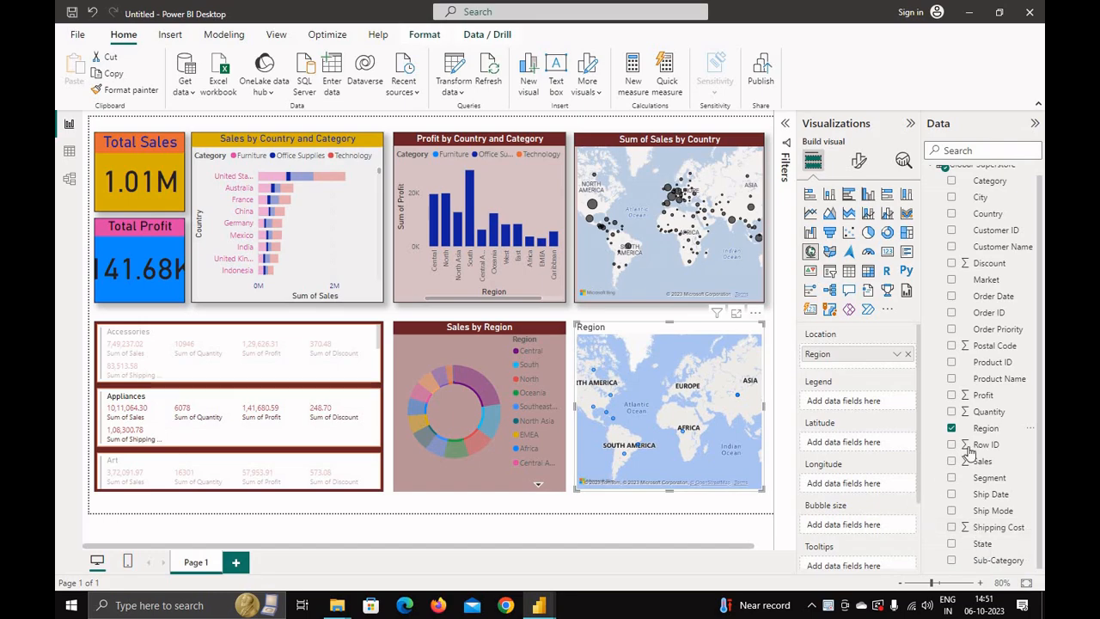
pyautogui.moveTo(984, 397); pyautogui.dragTo(873, 522)
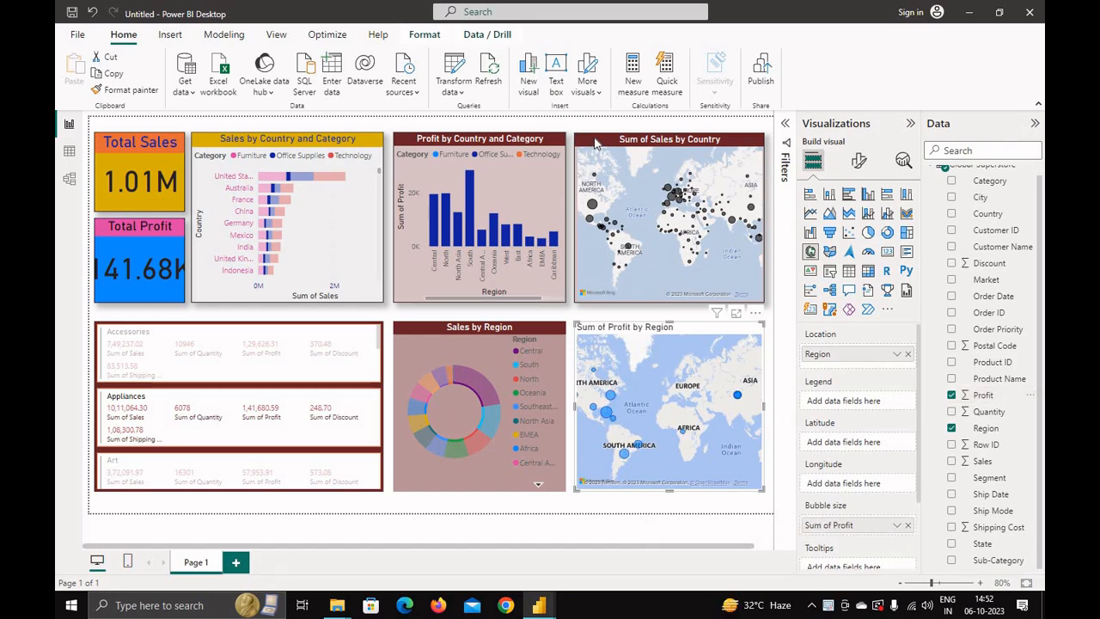
# Copy the Sales map's formatting onto the Profit by Region map.
pyautogui.click(605, 146)
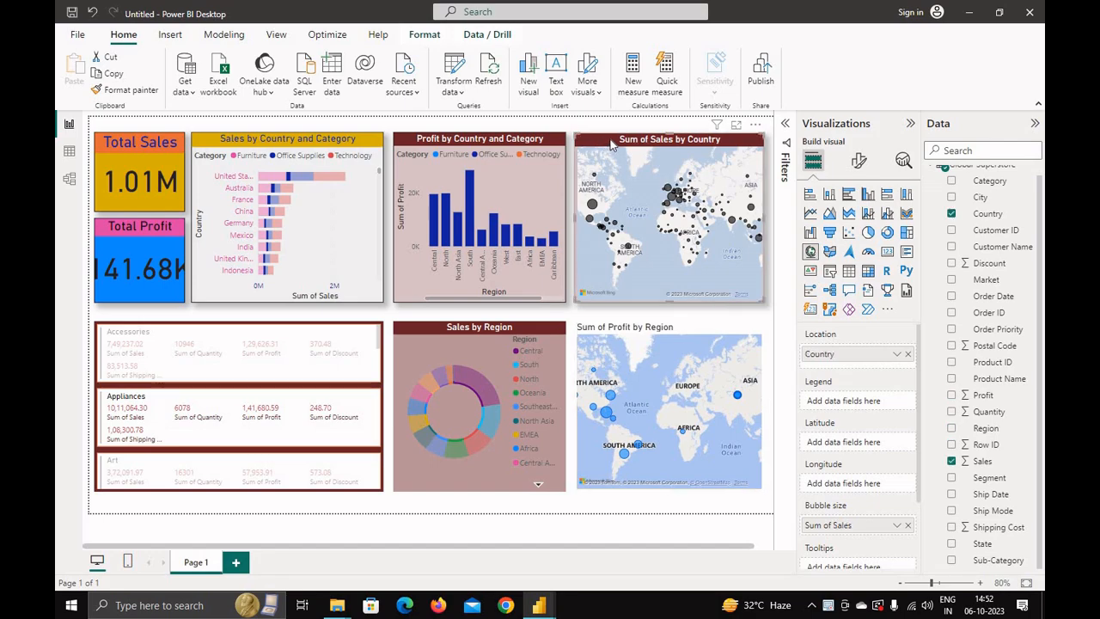
pyautogui.click(127, 90)
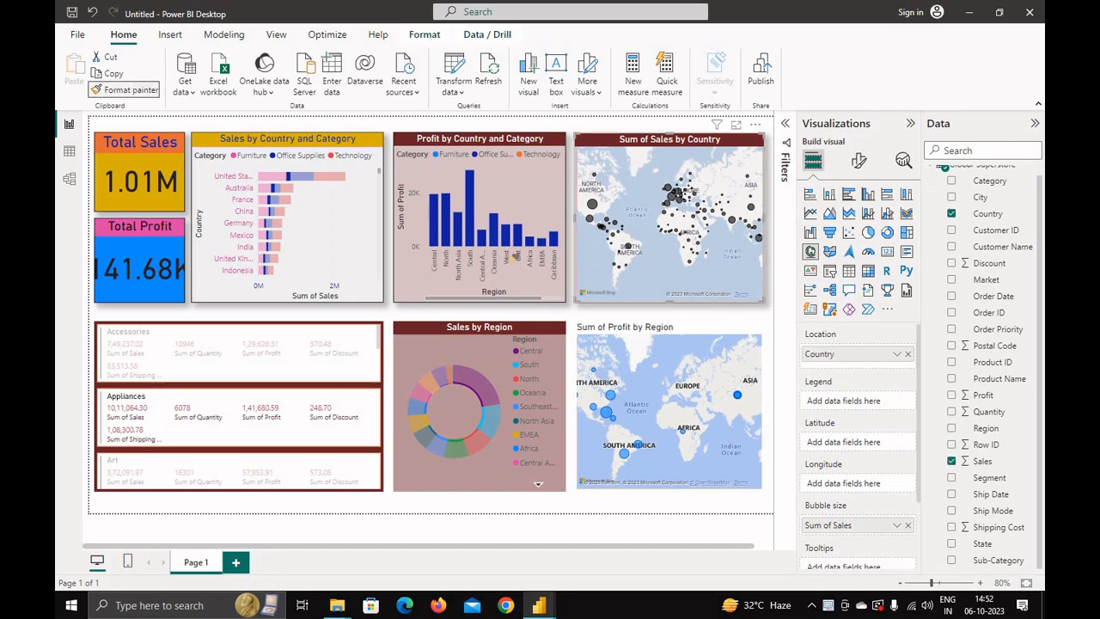
pyautogui.click(640, 331)
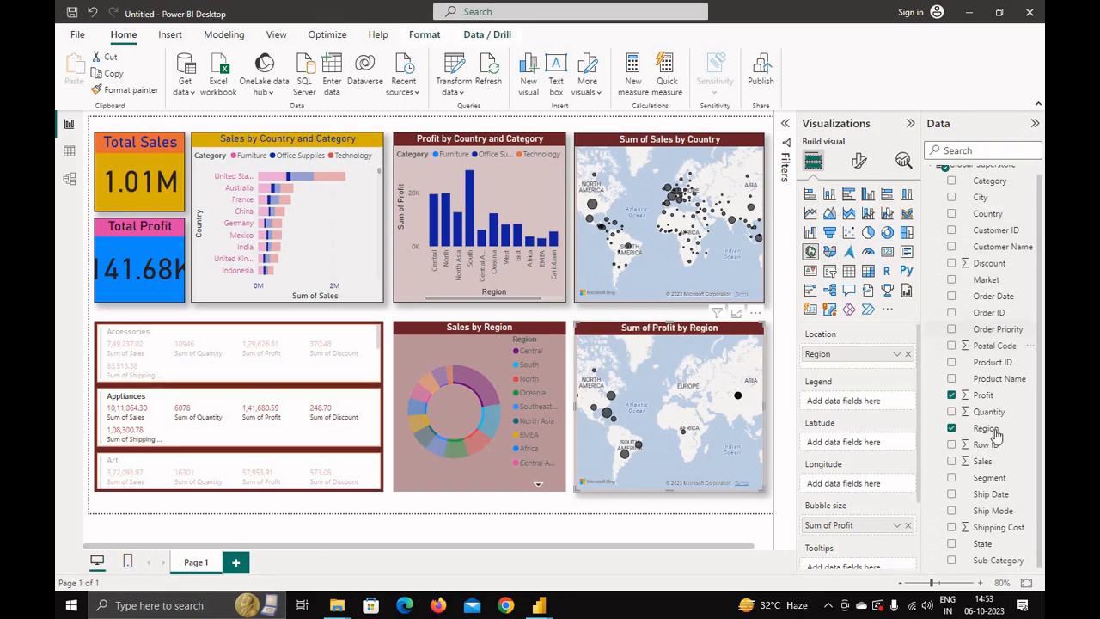
# Cross-filter the dashboard by the donut's Central and North regions to examine both maps and the other visuals.
pyautogui.scroll(1, 967, 380)
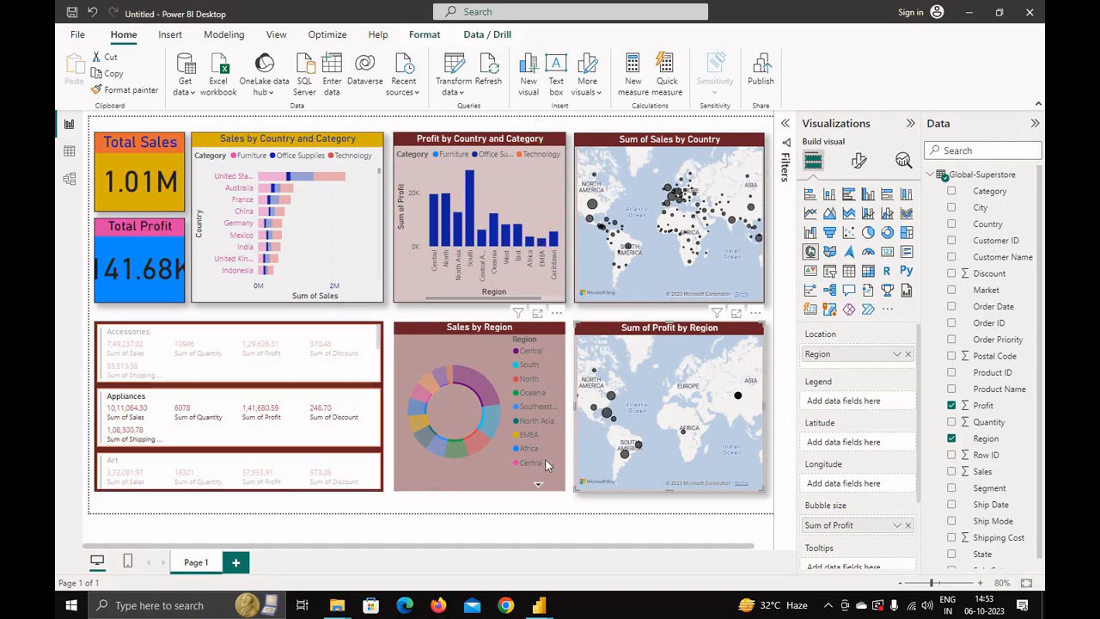
pyautogui.click(475, 393)
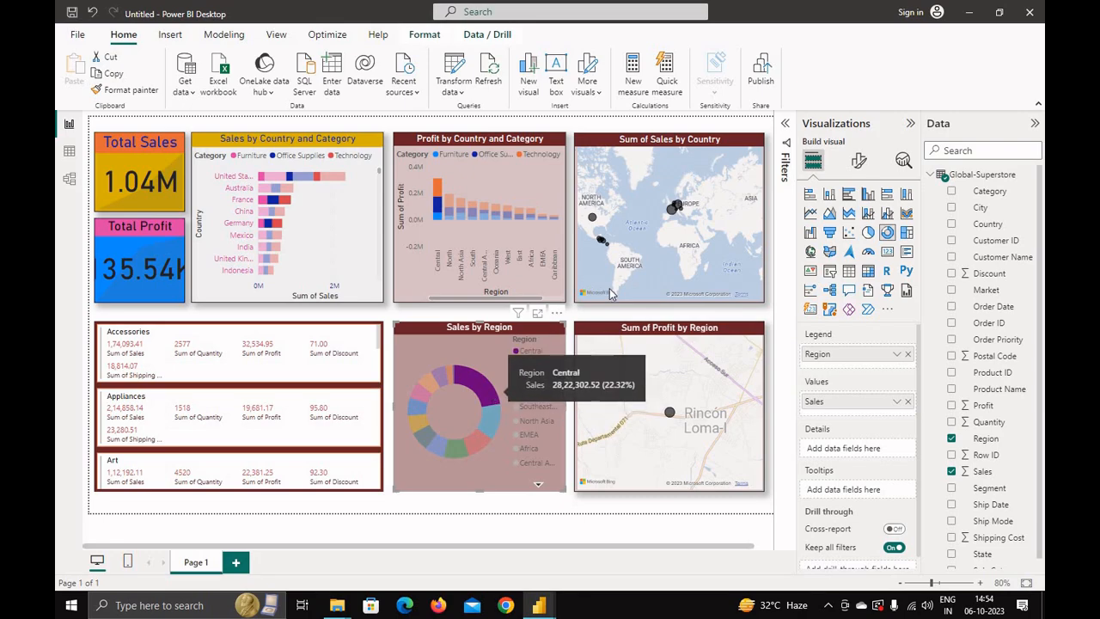
pyautogui.click(478, 446)
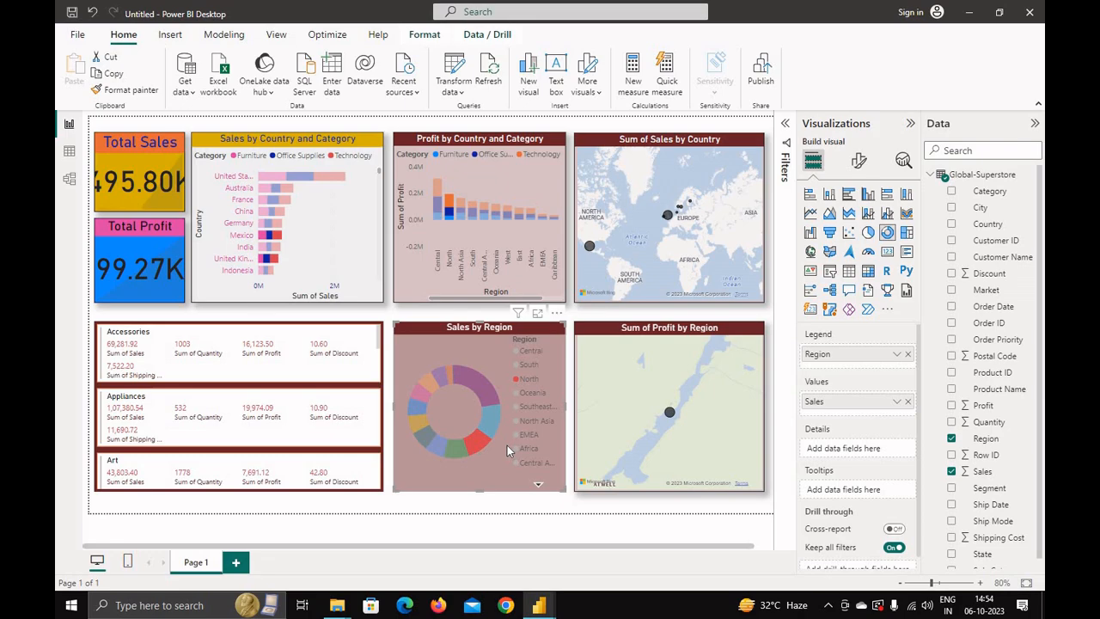